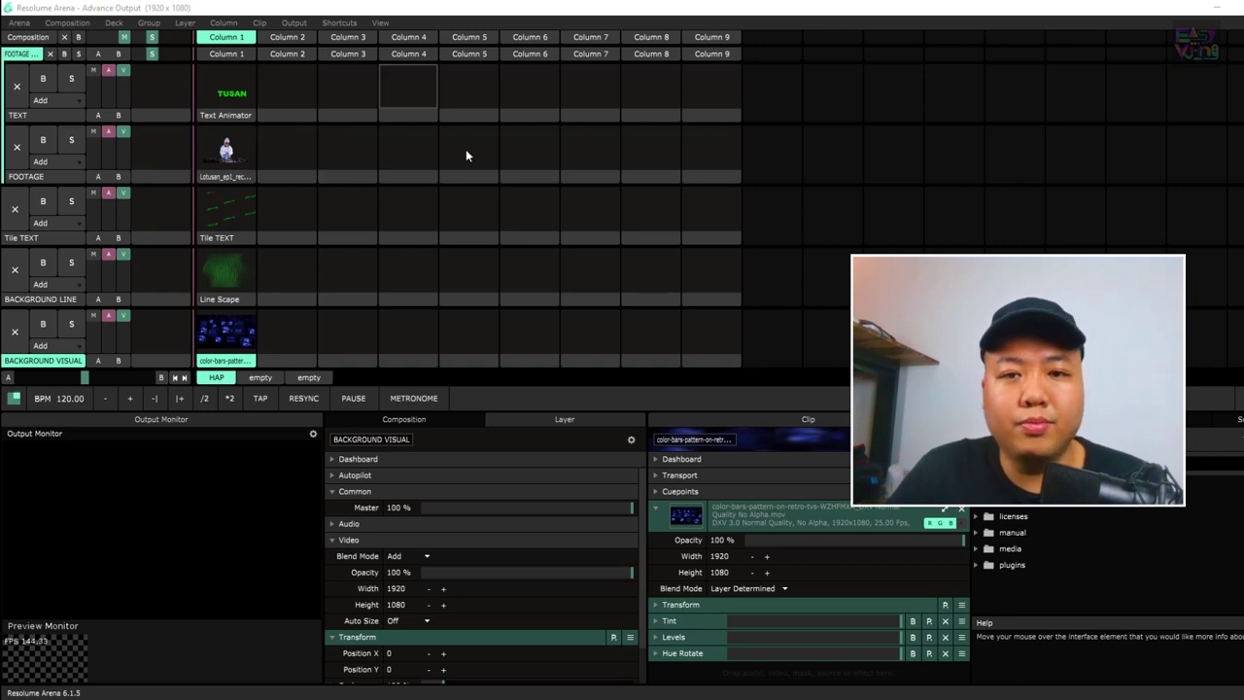
- Preview the Text Animator and DJ footage clips in column 1, collapse the footage clip's details and widen the output monitor
{"action": "left_click", "coordinate": [242, 94]}
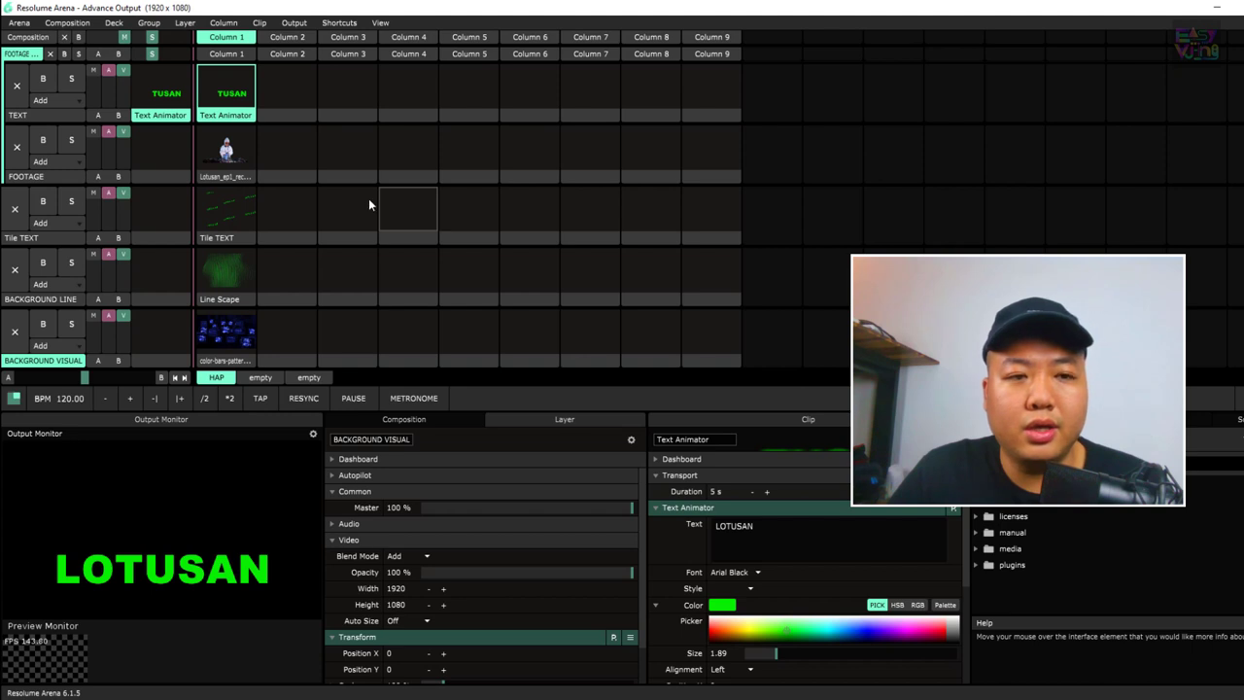
{"action": "left_click", "coordinate": [230, 147]}
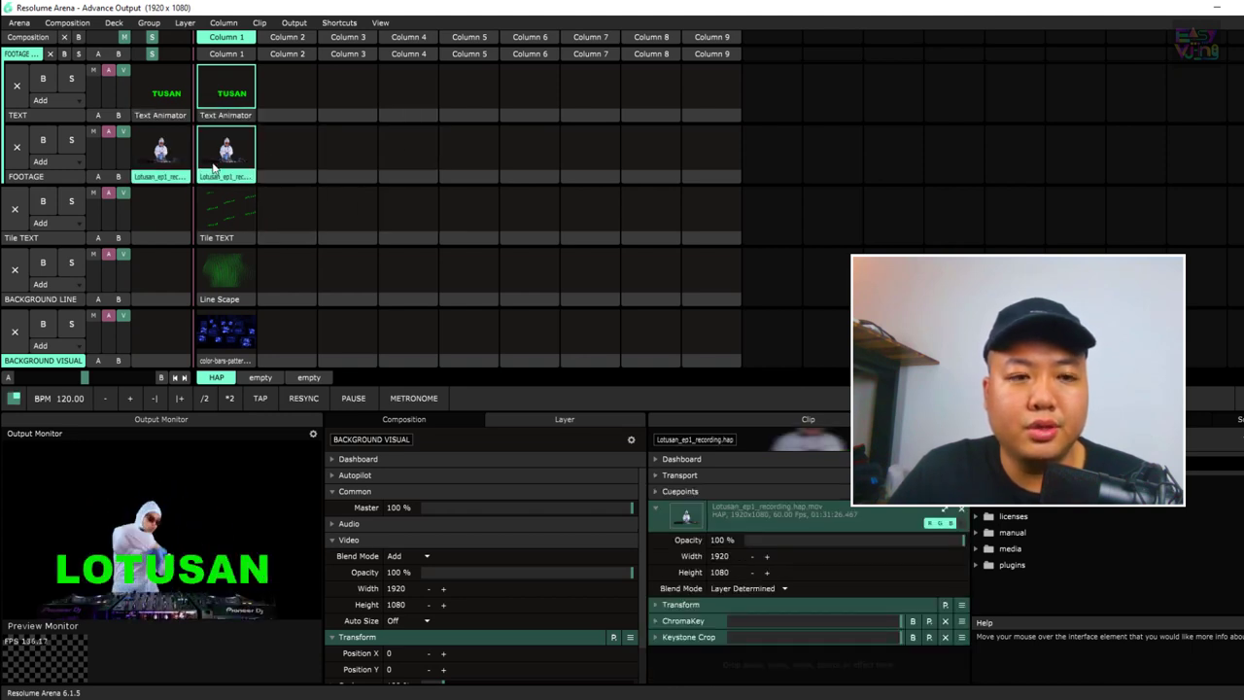
{"action": "left_click", "coordinate": [656, 510]}
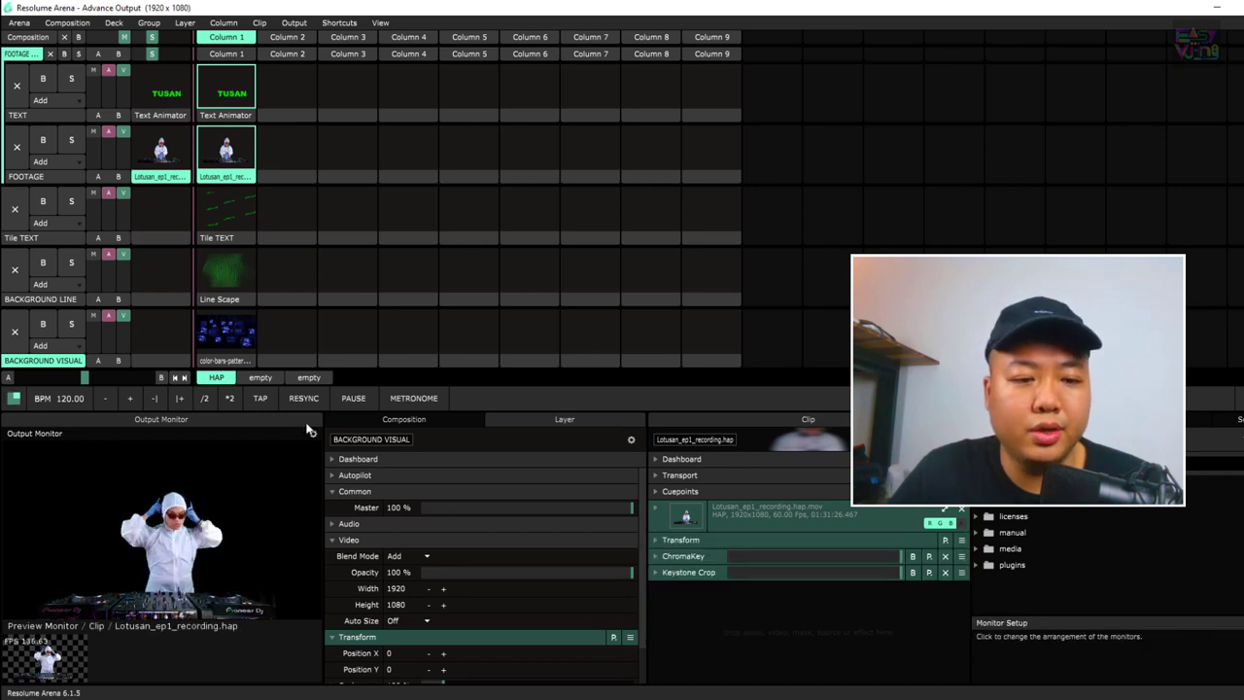
{"action": "left_click_drag", "start_coordinate": [323, 446], "coordinate": [347, 452]}
- Preview the Tile TEXT clip and the Line Scape clip on their layers, first together and then Line Scape alone
{"action": "left_click", "coordinate": [220, 206]}
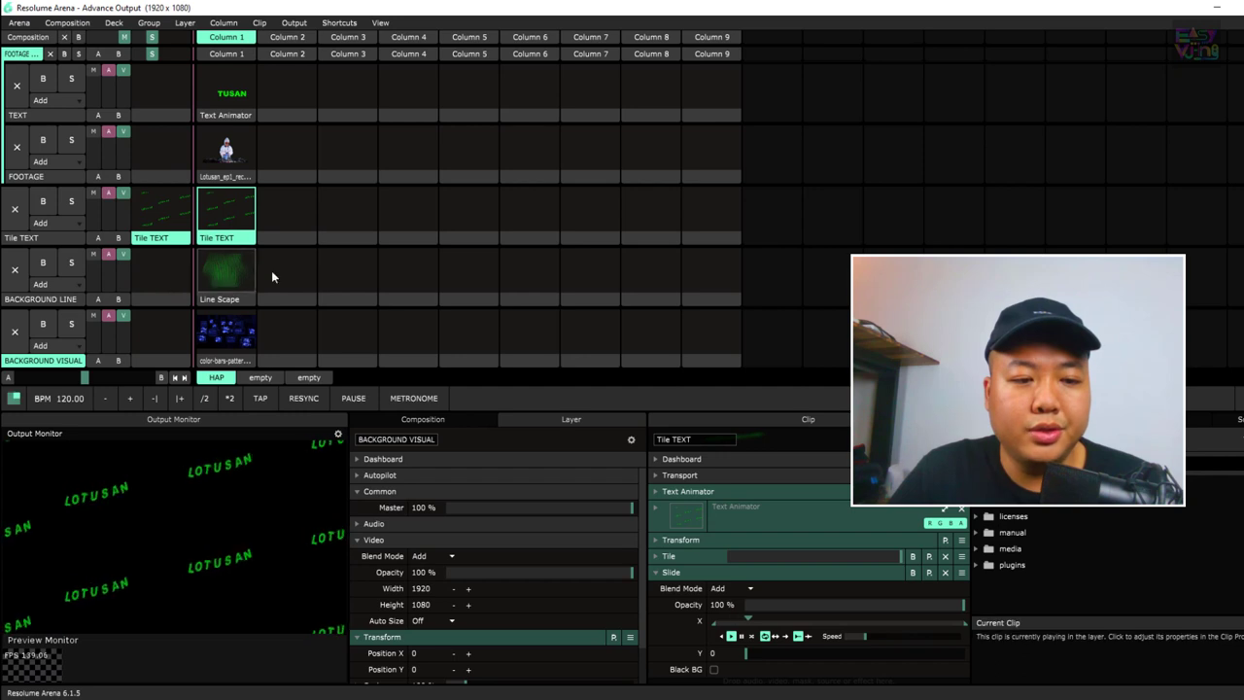
{"action": "left_click", "coordinate": [655, 573]}
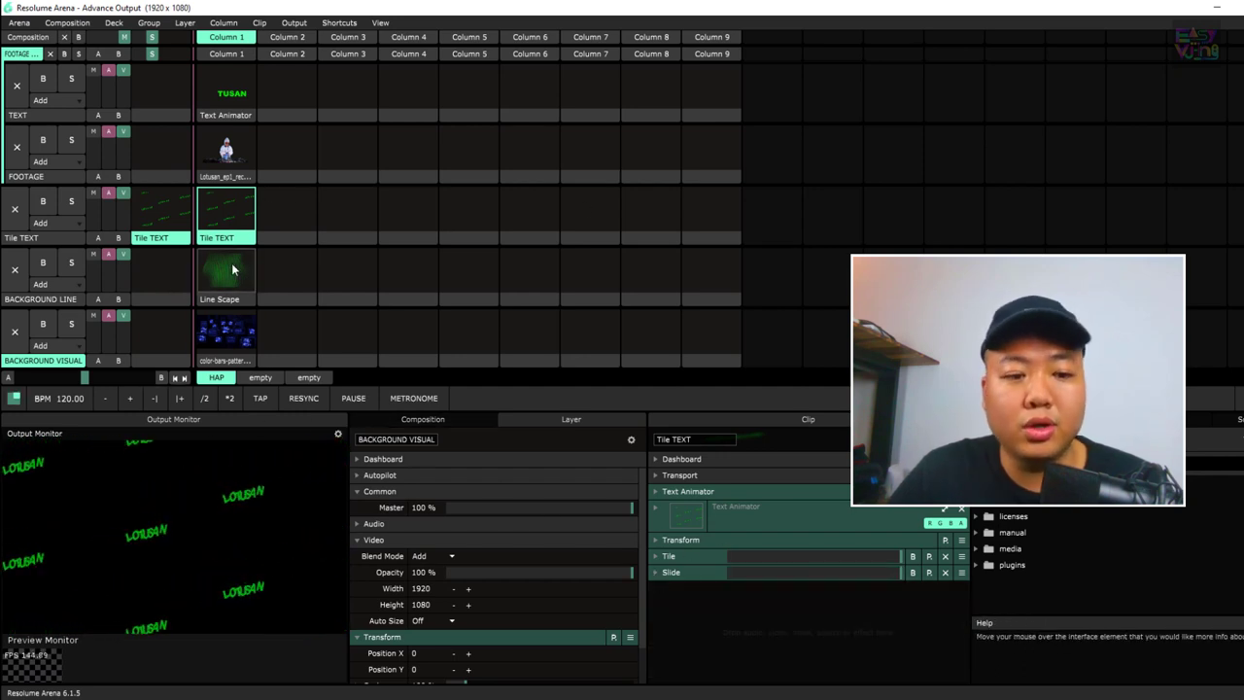
{"action": "left_click", "coordinate": [223, 270]}
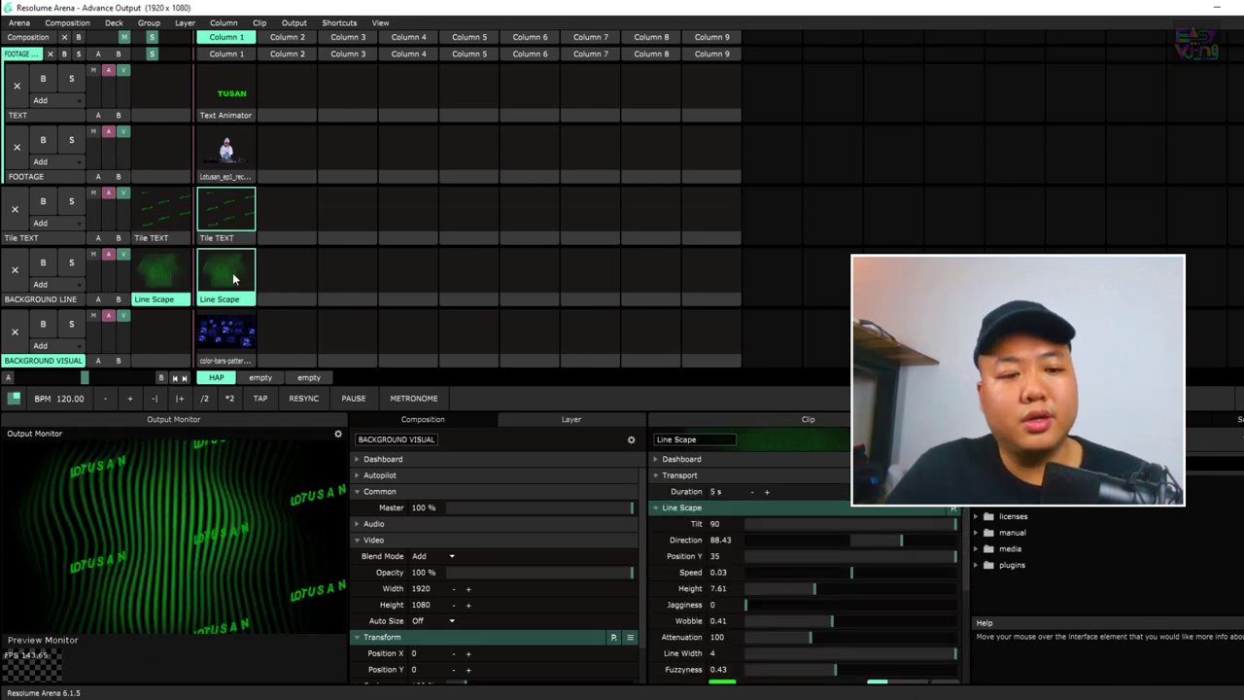
{"action": "left_click", "coordinate": [287, 208]}
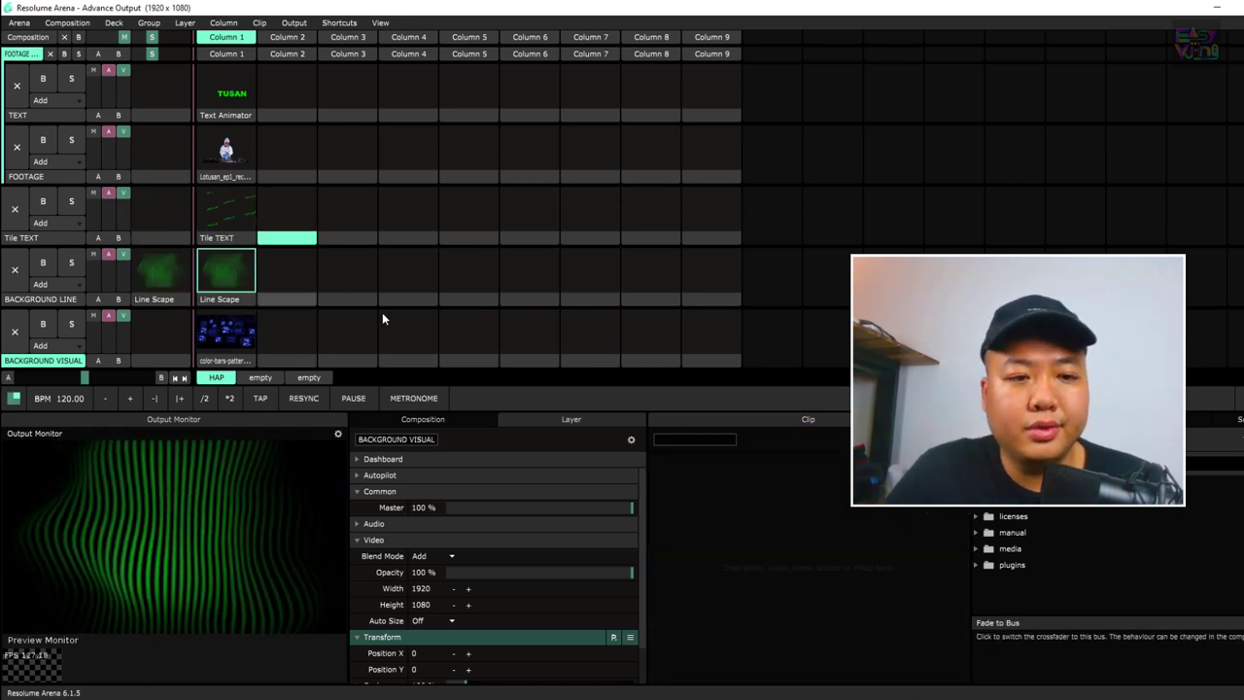
{"action": "left_click", "coordinate": [225, 283]}
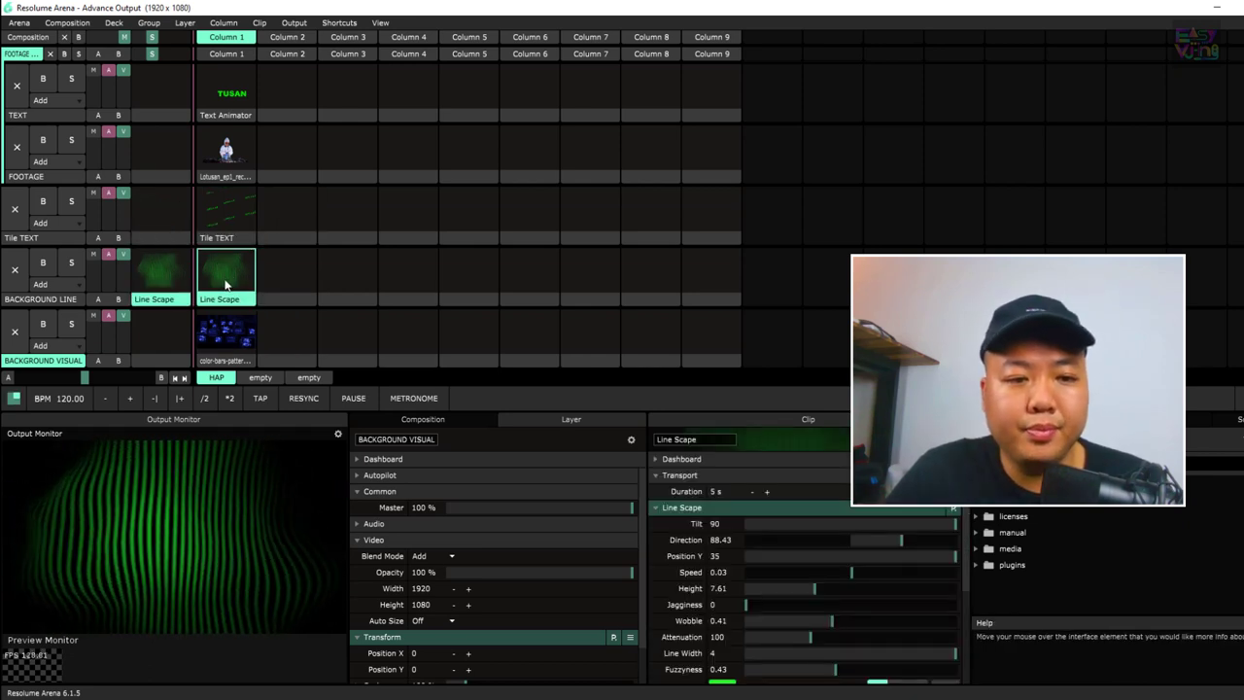
- Preview the color-bars clip on the BACKGROUND VISUAL layer, collapse its details and launch all clips of Column 1 together
{"action": "left_click", "coordinate": [224, 340]}
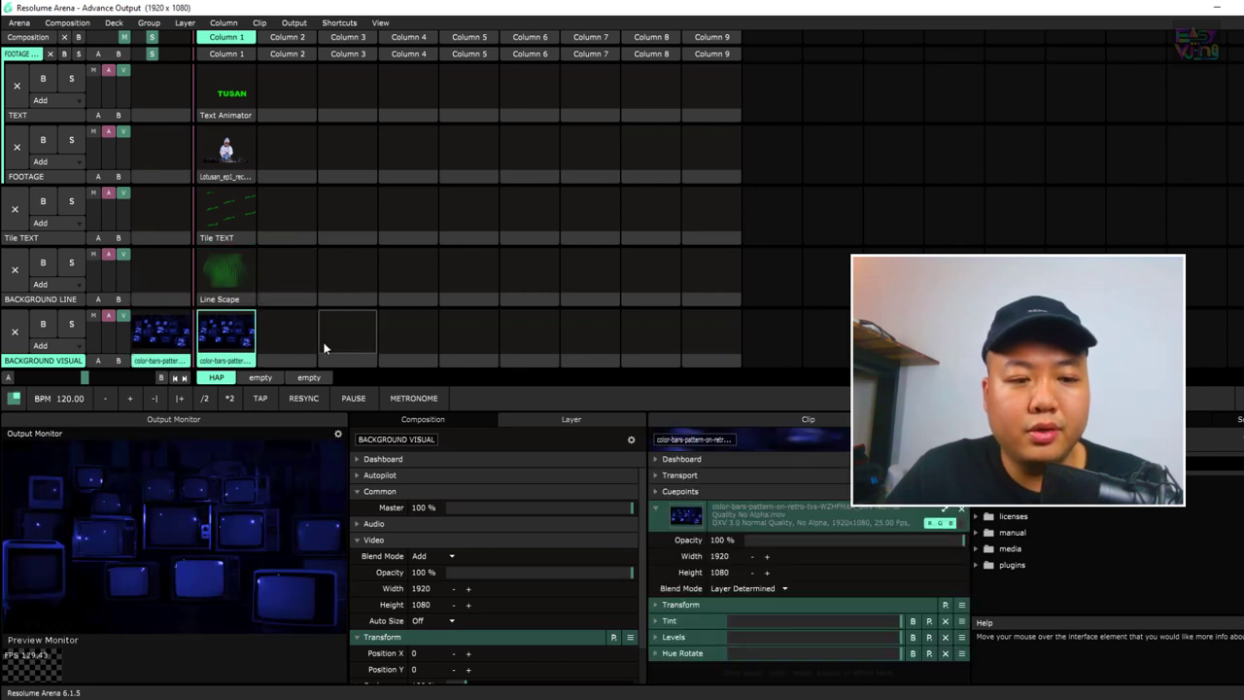
{"action": "left_click", "coordinate": [654, 511]}
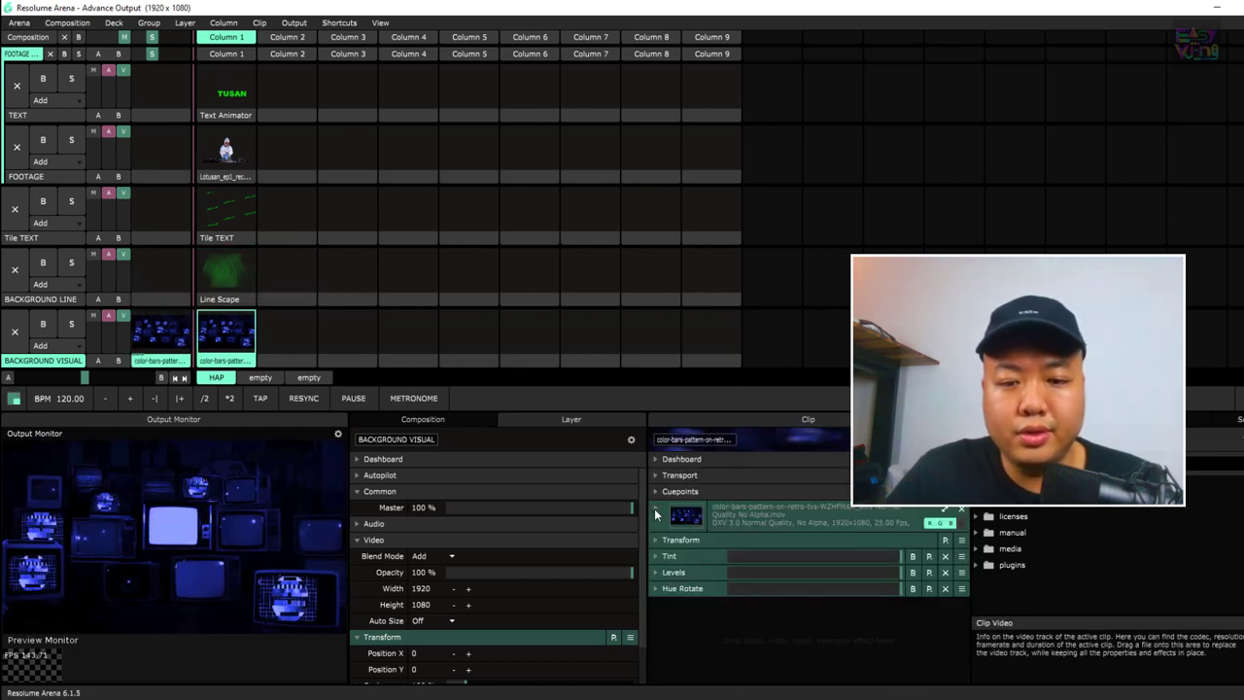
{"action": "left_click", "coordinate": [232, 39]}
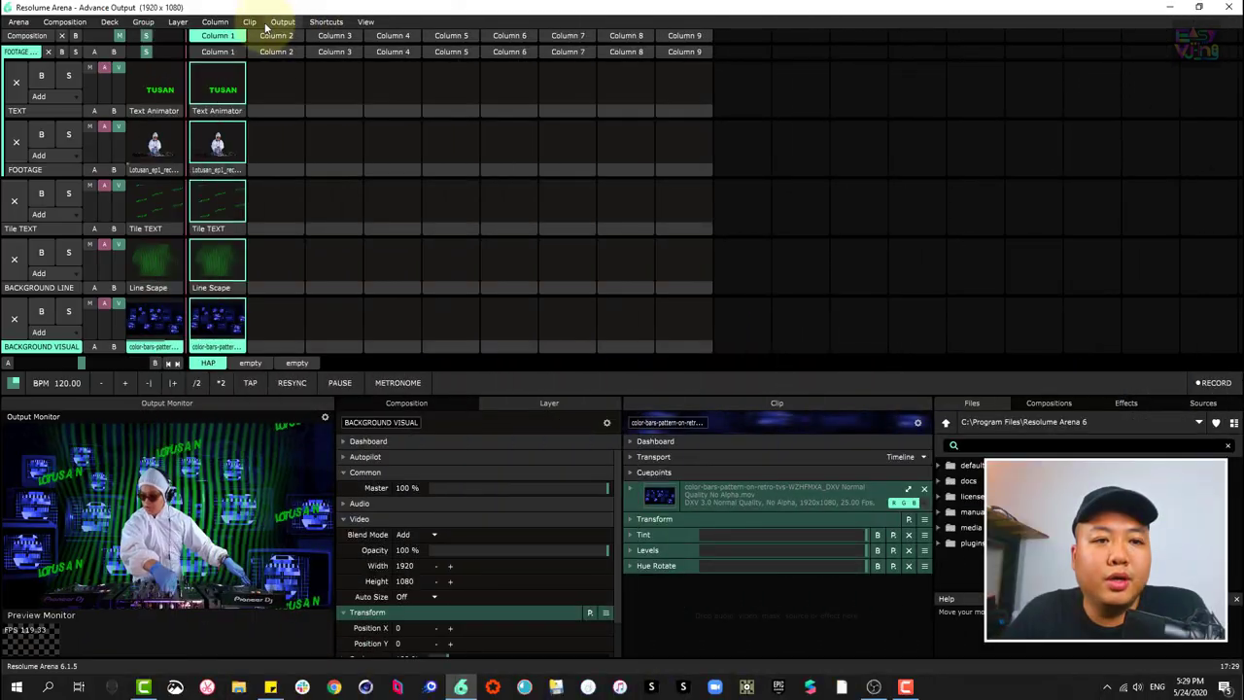
- Open the Advanced Output settings and expand the "4 man hinh" screen to list its slices
{"action": "left_click", "coordinate": [293, 22]}
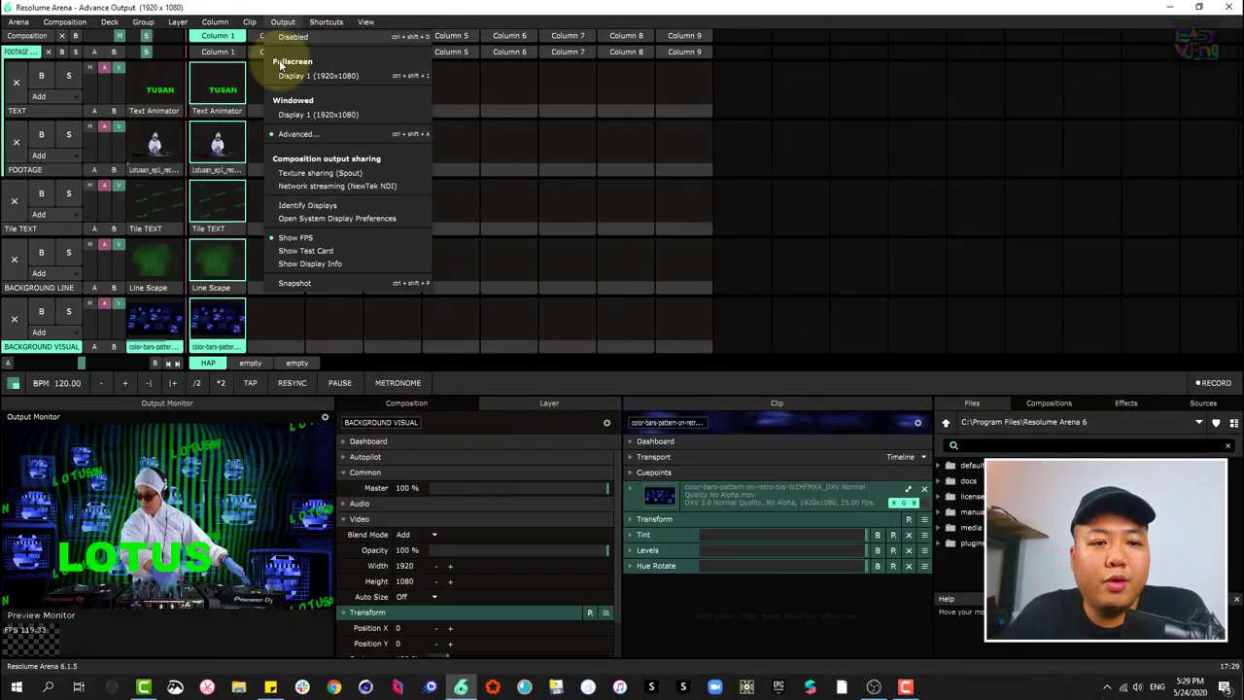
{"action": "left_click", "coordinate": [296, 134]}
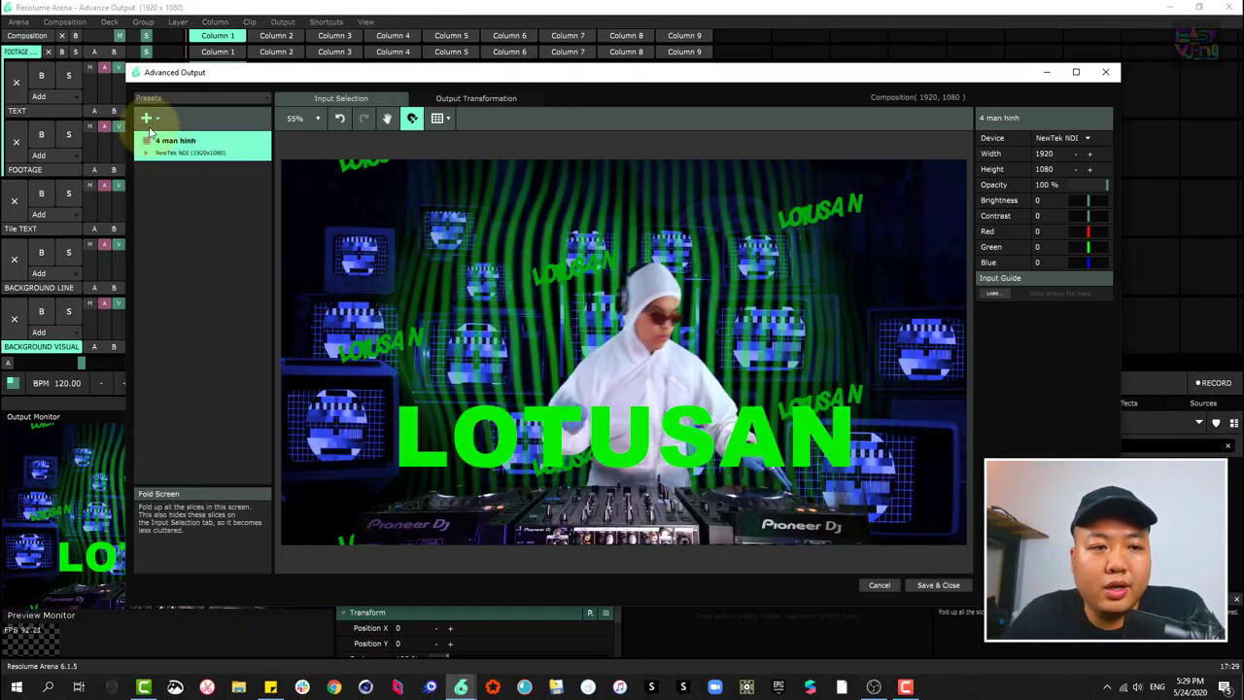
{"action": "left_click", "coordinate": [147, 154]}
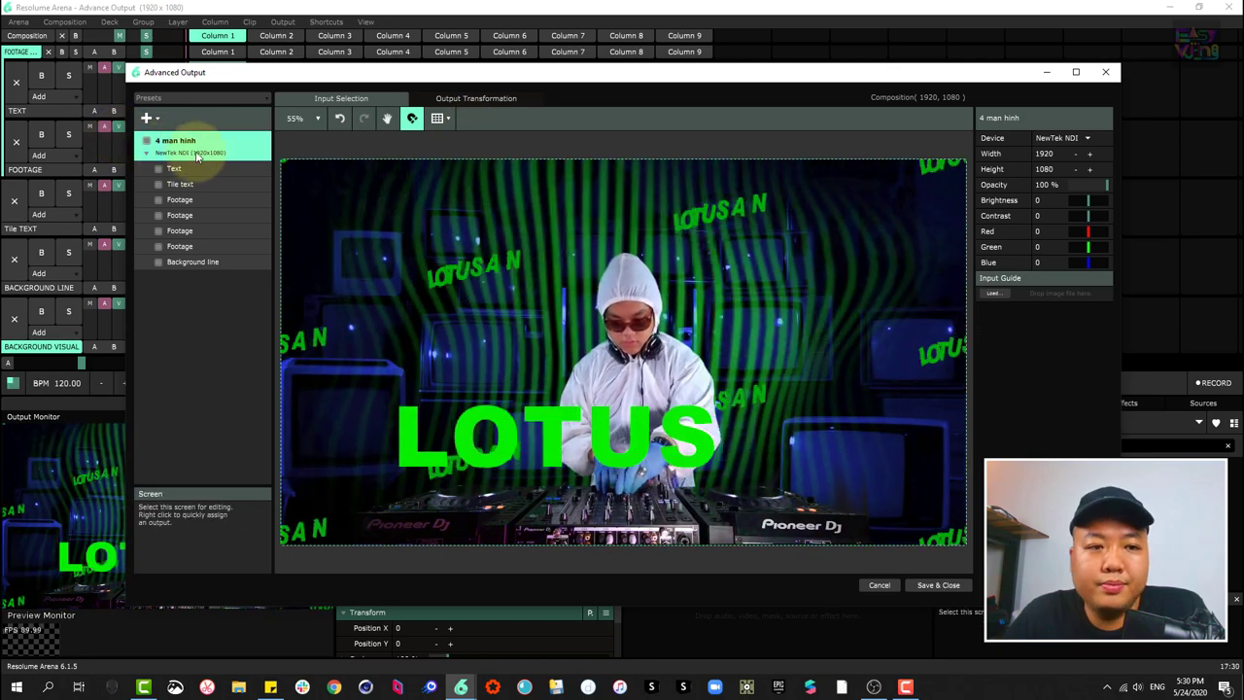
- Examine the output device options available for the "4 man hinh" screen
{"action": "left_click", "coordinate": [1064, 138]}
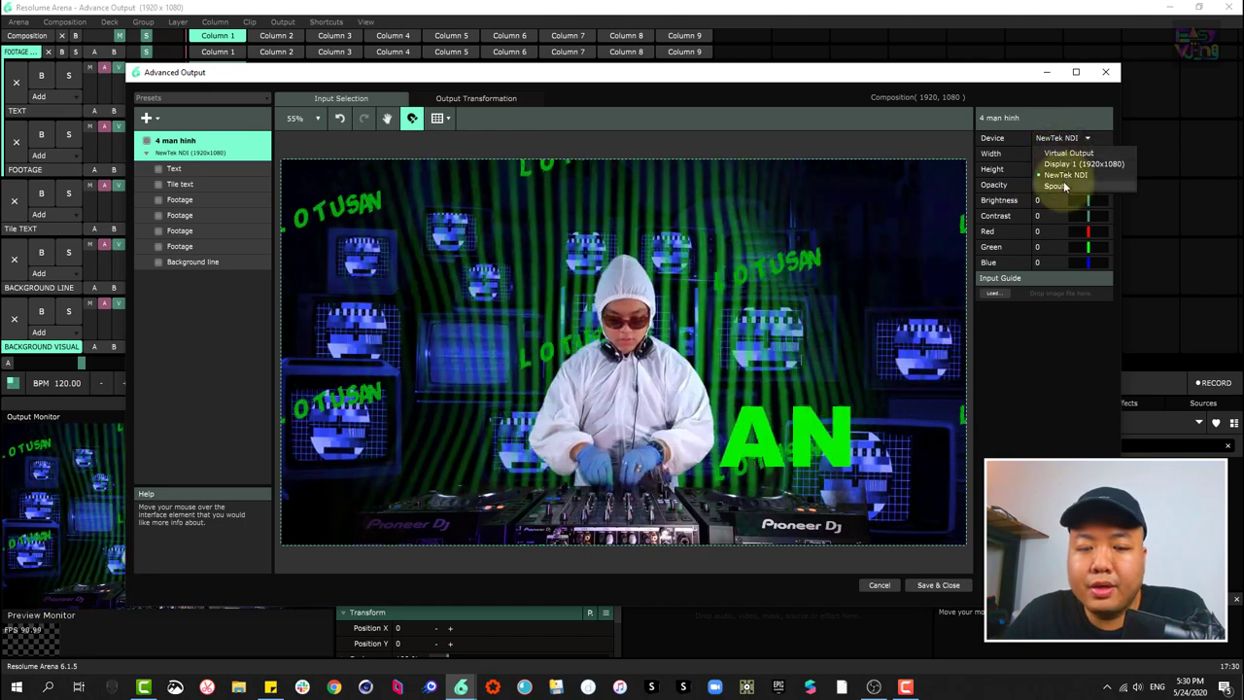
{"action": "left_click", "coordinate": [1037, 118]}
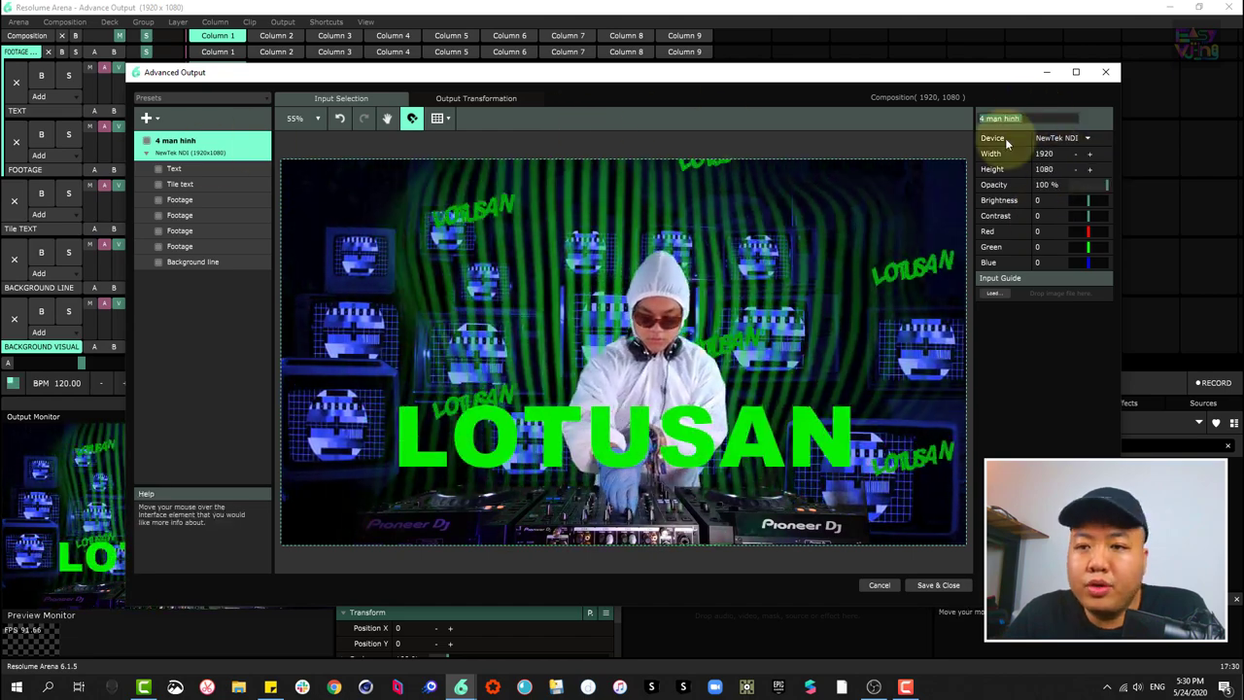
{"action": "left_click", "coordinate": [1055, 139]}
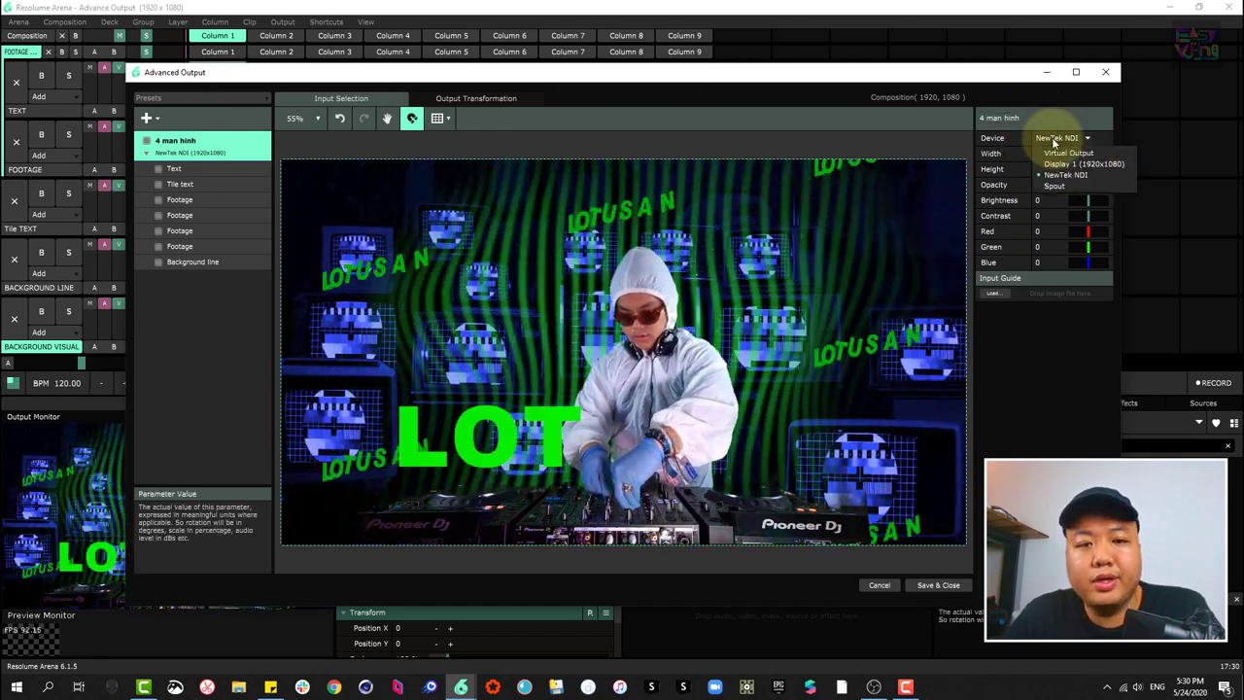
{"action": "left_click", "coordinate": [1054, 139]}
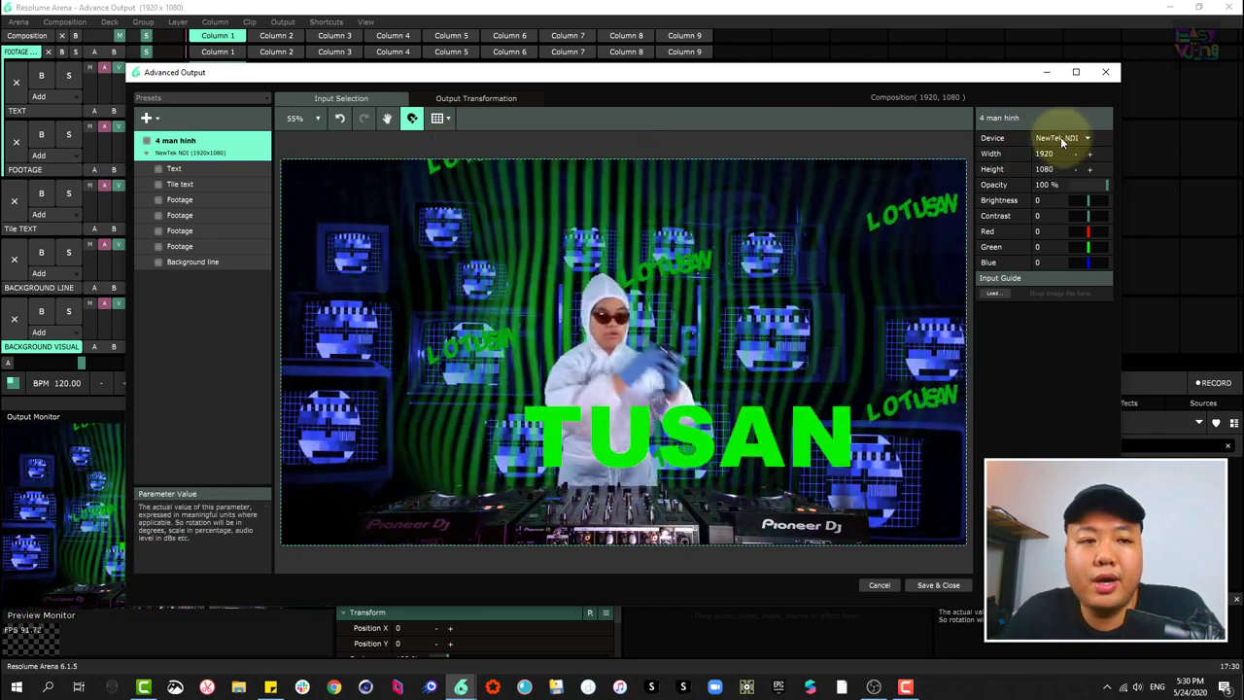
{"action": "left_click_drag", "start_coordinate": [582, 72], "coordinate": [583, 62]}
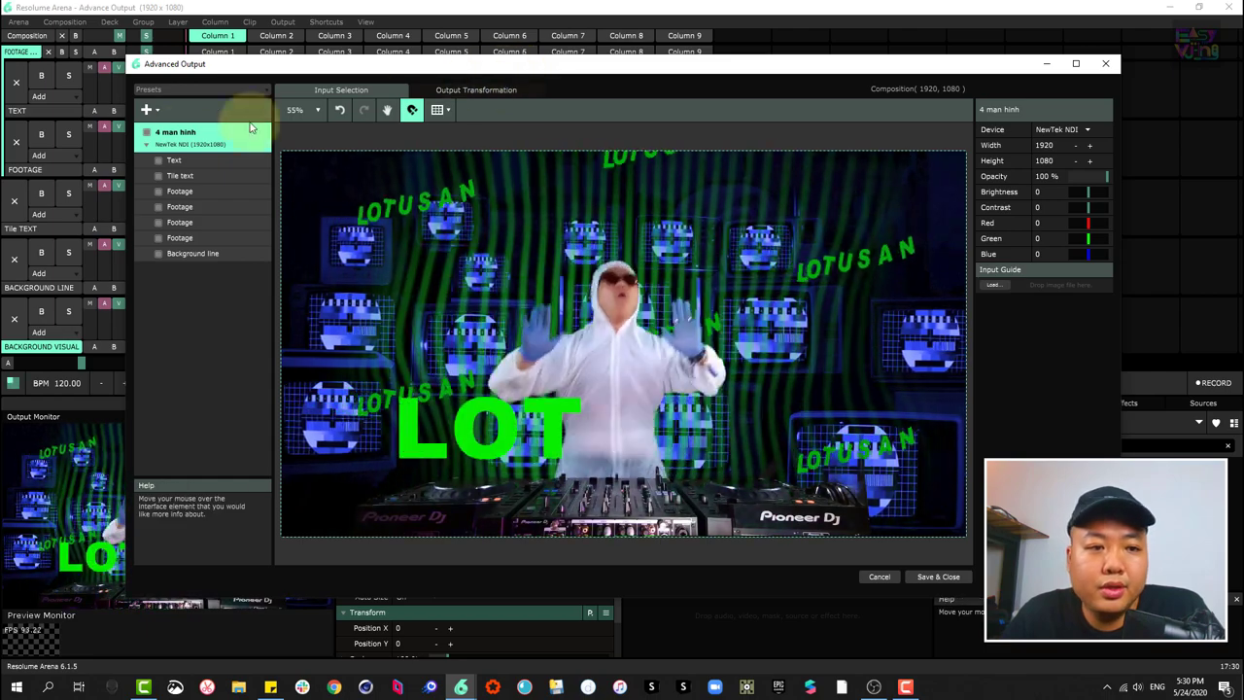
- Show the output transformation with the Background line slice selected, and move and narrow the Advanced Output window to uncover the layers
{"action": "left_click", "coordinate": [479, 89]}
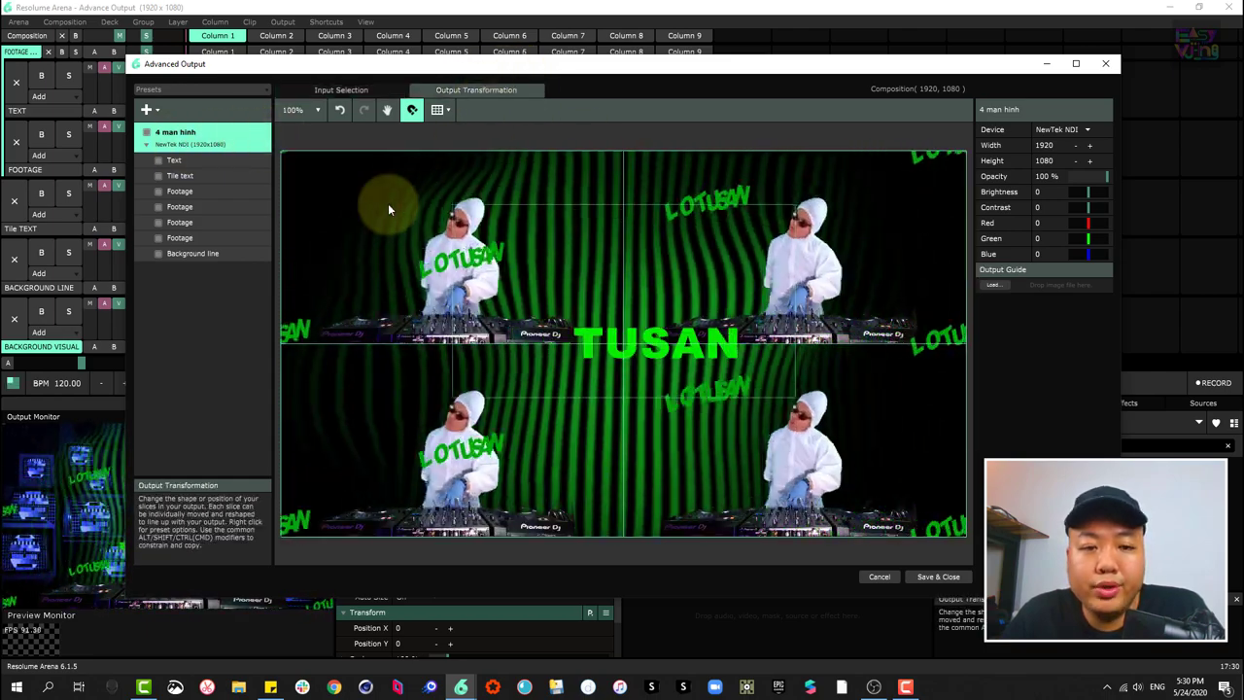
{"action": "left_click", "coordinate": [470, 183]}
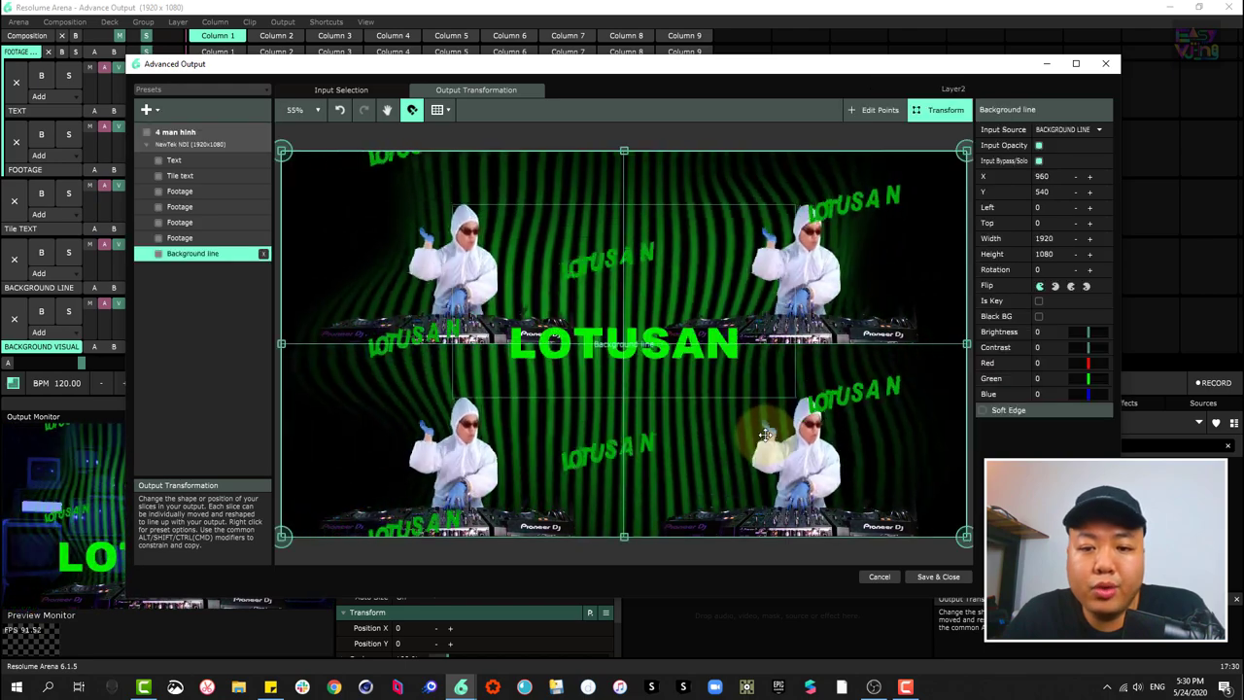
{"action": "left_click_drag", "start_coordinate": [428, 64], "coordinate": [559, 78]}
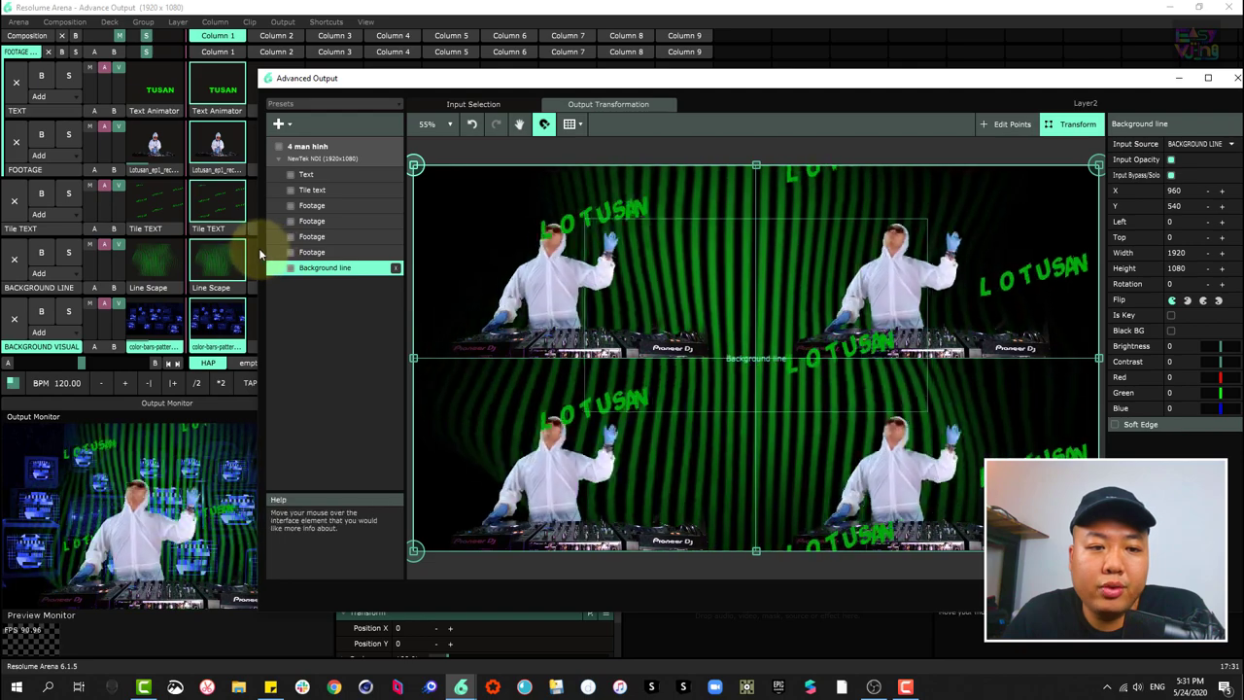
{"action": "left_click_drag", "start_coordinate": [260, 253], "coordinate": [348, 253]}
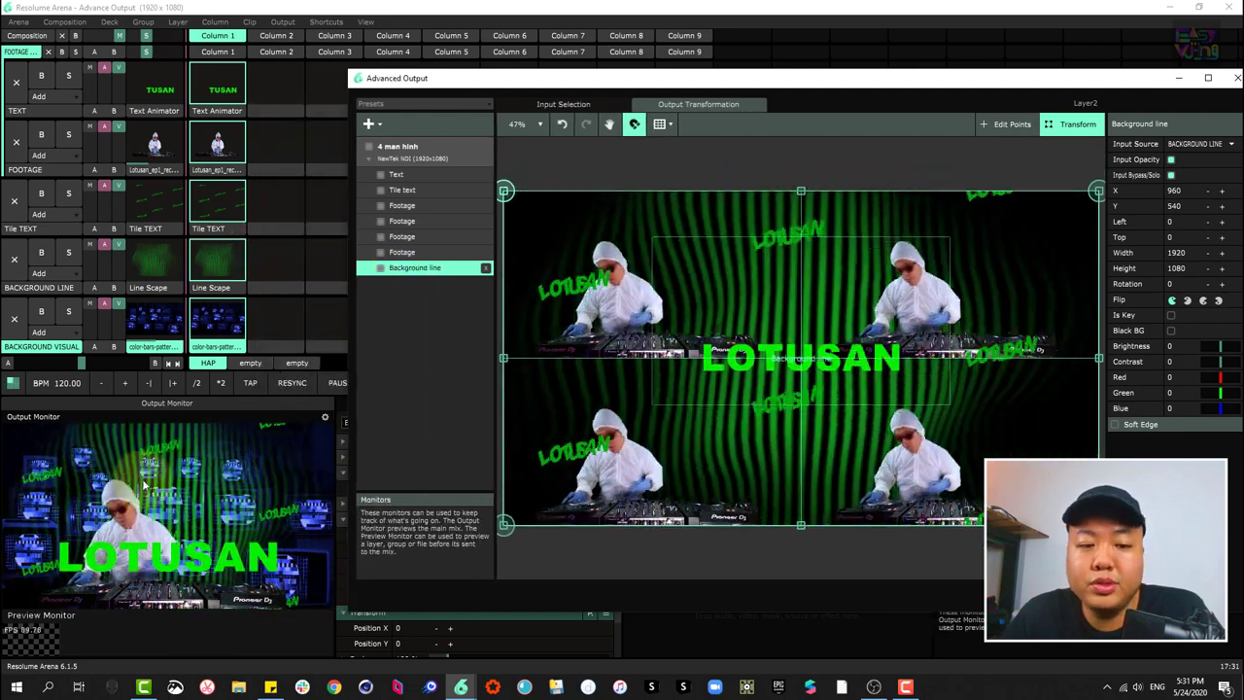
{"action": "left_click_drag", "start_coordinate": [727, 79], "coordinate": [630, 77]}
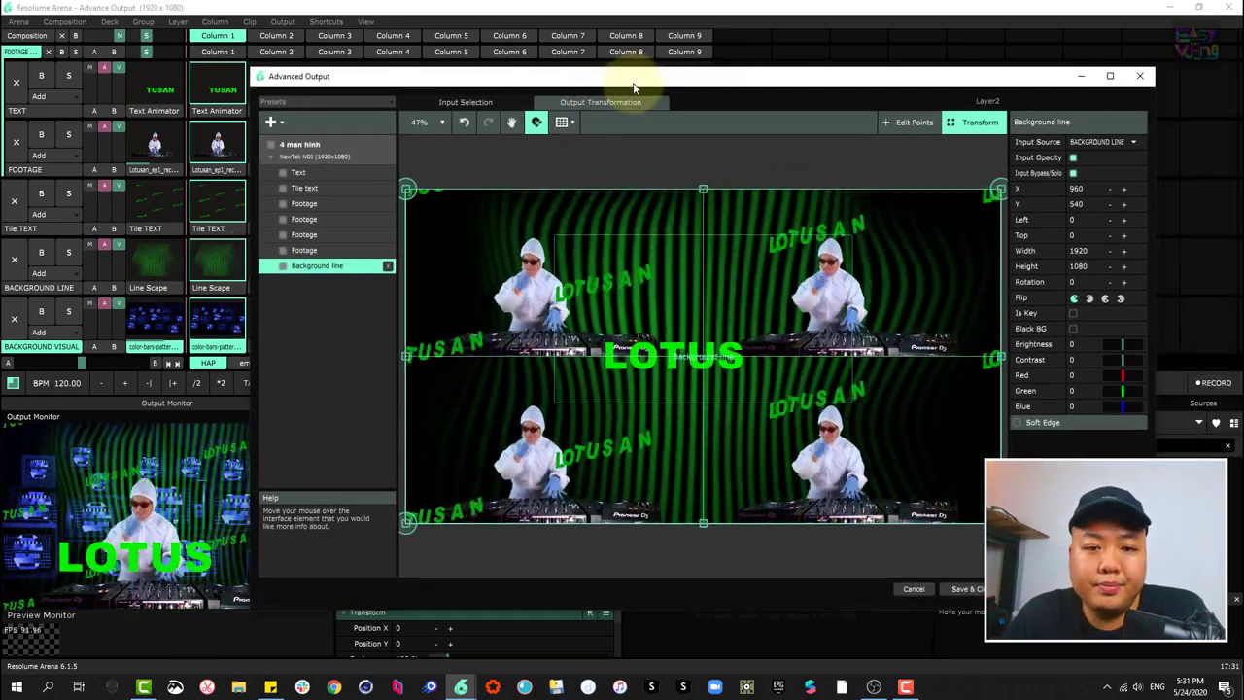
- Disable all slices of the "4 man hinh" screen, from Text through Background line
{"action": "left_click", "coordinate": [304, 172]}
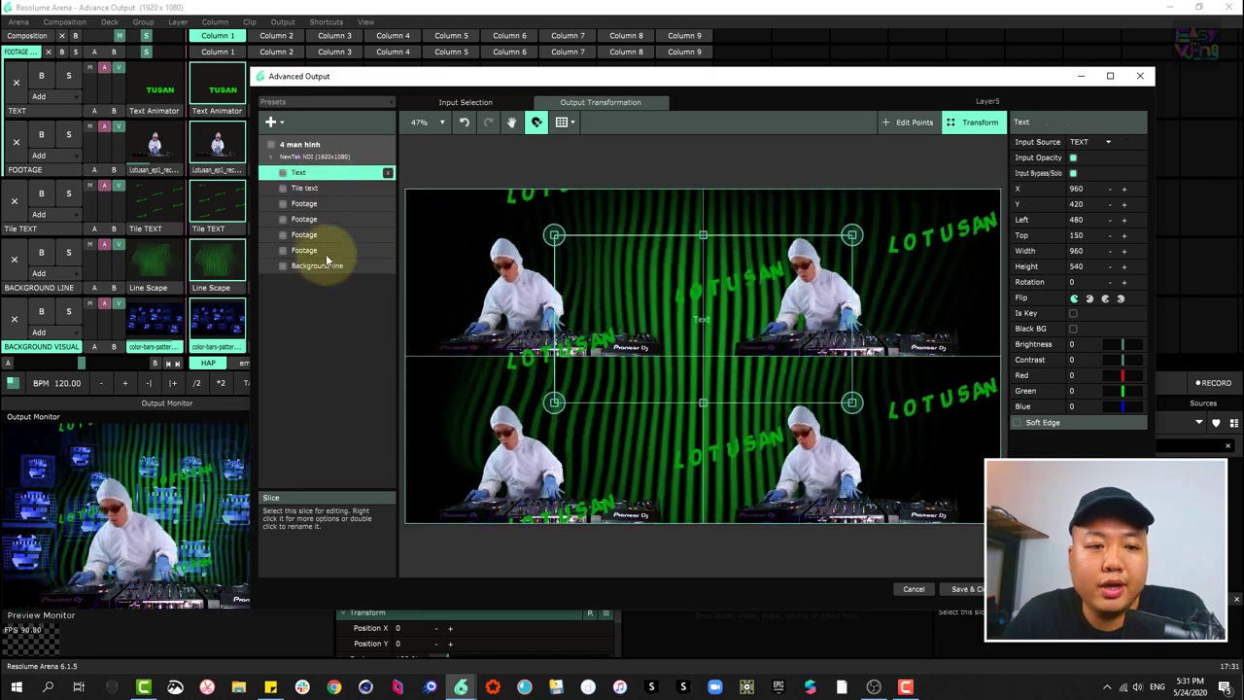
{"action": "left_click", "coordinate": [327, 266], "text": "shift"}
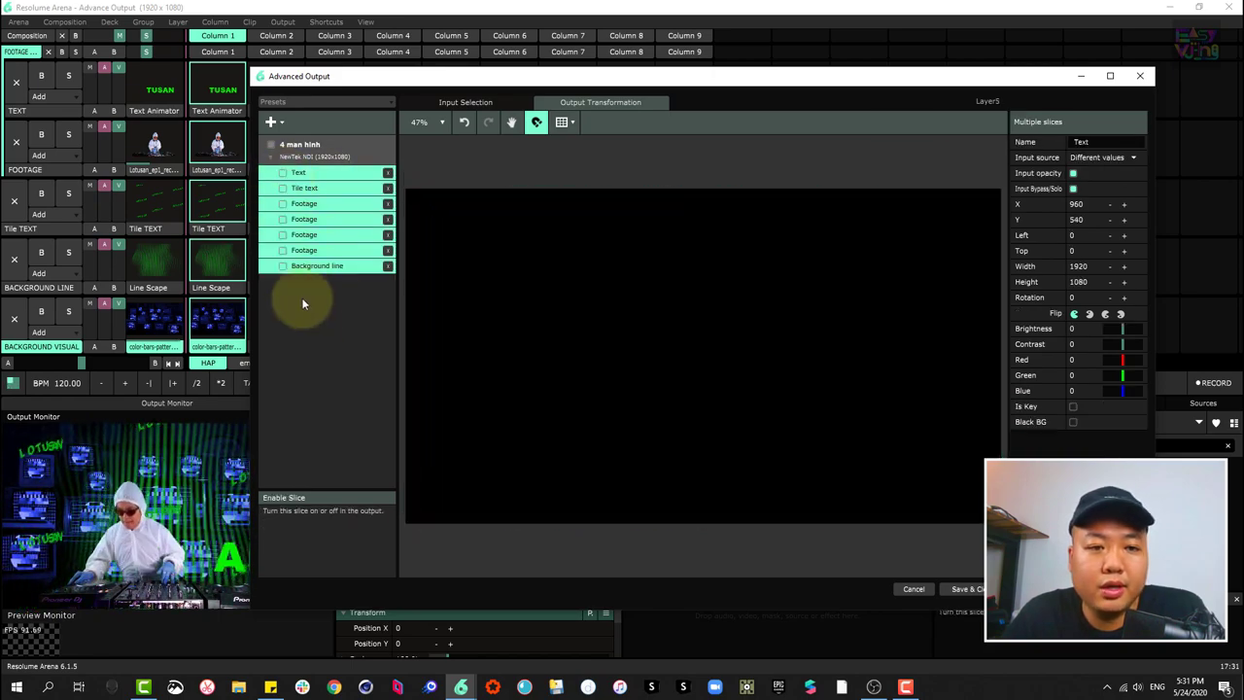
- Select the "4 man hinh" screen and review which devices its output can be sent to
{"action": "left_click", "coordinate": [309, 145]}
{"action": "mouse_move", "coordinate": [607, 70]}
{"action": "left_mouse_down"}
{"action": "mouse_move", "coordinate": [562, 65]}
{"action": "mouse_move", "coordinate": [624, 64]}
{"action": "mouse_move", "coordinate": [599, 68]}
{"action": "left_mouse_up"}
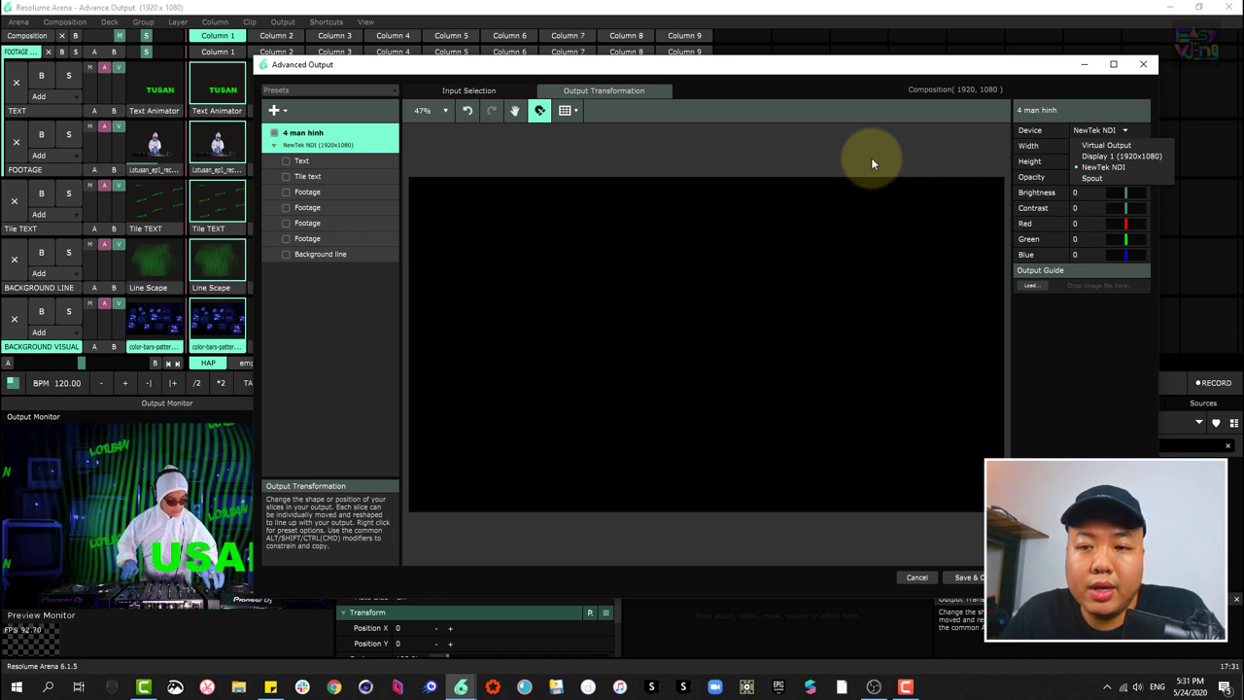
{"action": "left_click", "coordinate": [1105, 146]}
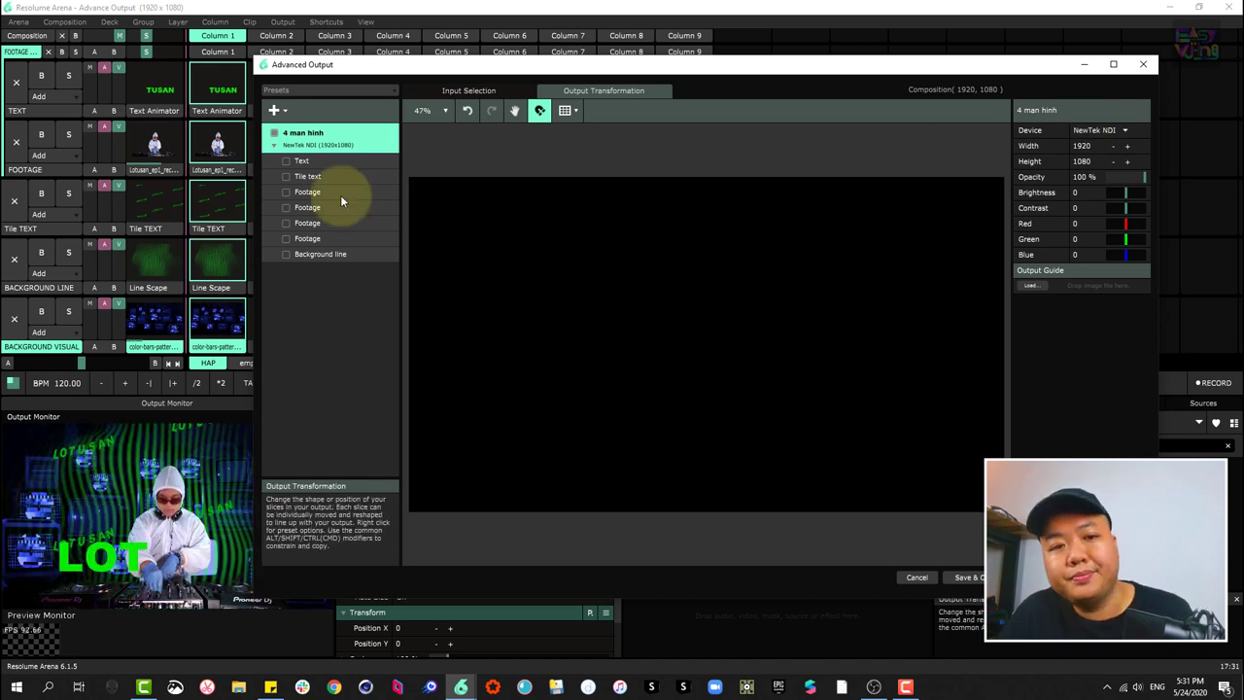
- Enable the Text slice, keep the TEXT layer as its input source and review the other available sources
{"action": "left_click", "coordinate": [303, 161]}
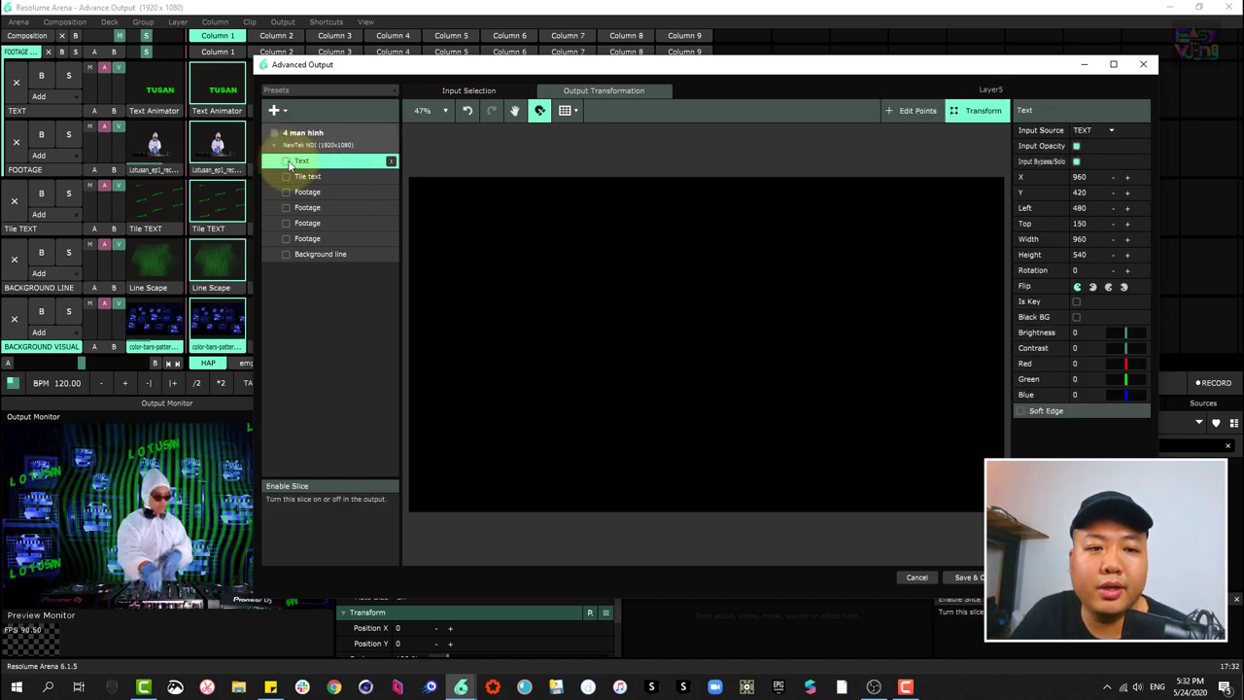
{"action": "left_click", "coordinate": [287, 161]}
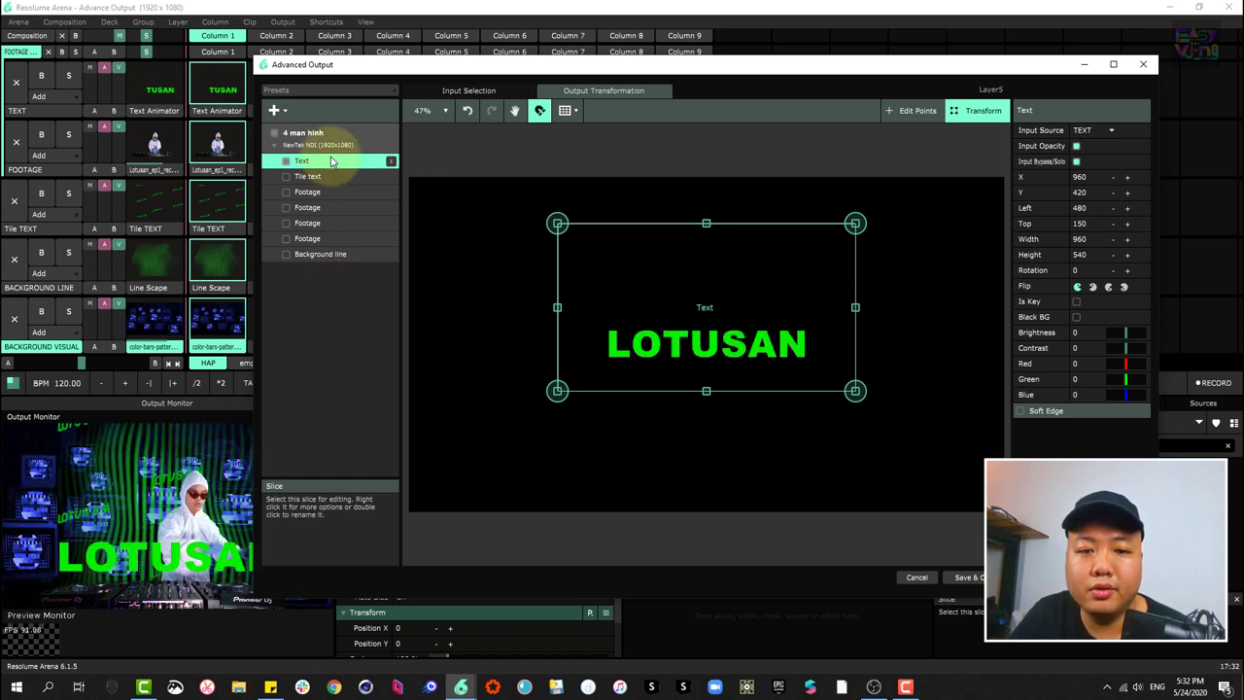
{"action": "left_click", "coordinate": [1091, 130]}
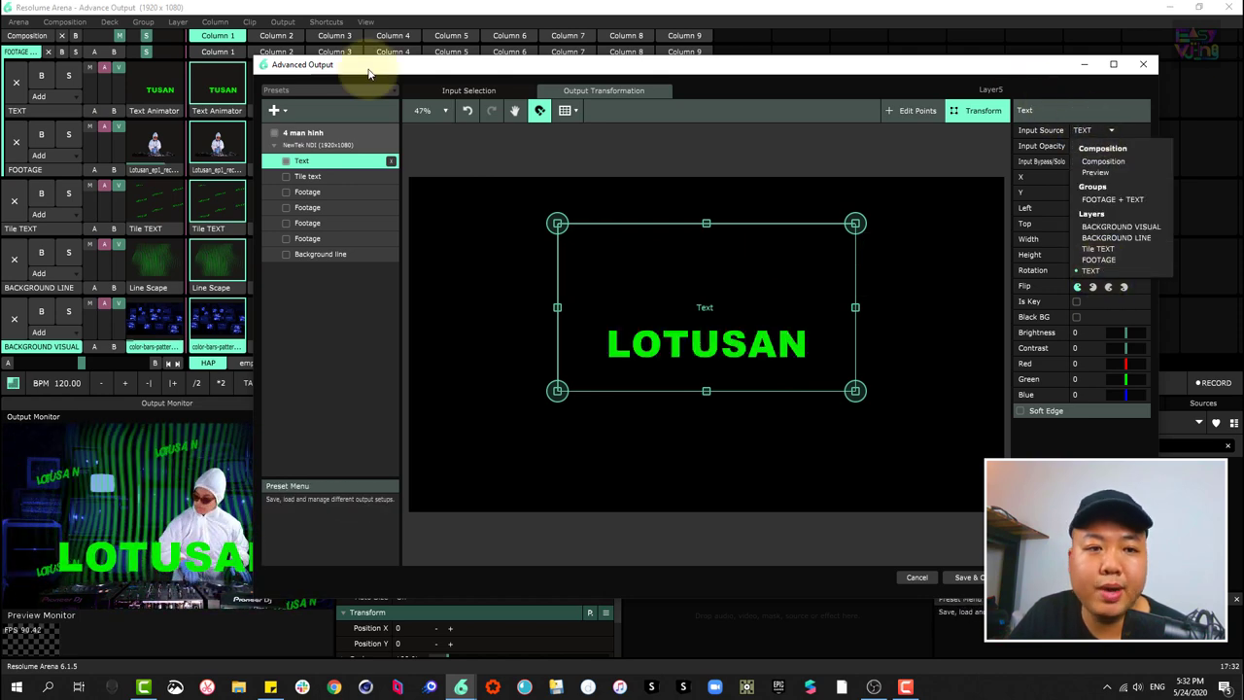
{"action": "left_click", "coordinate": [1098, 271]}
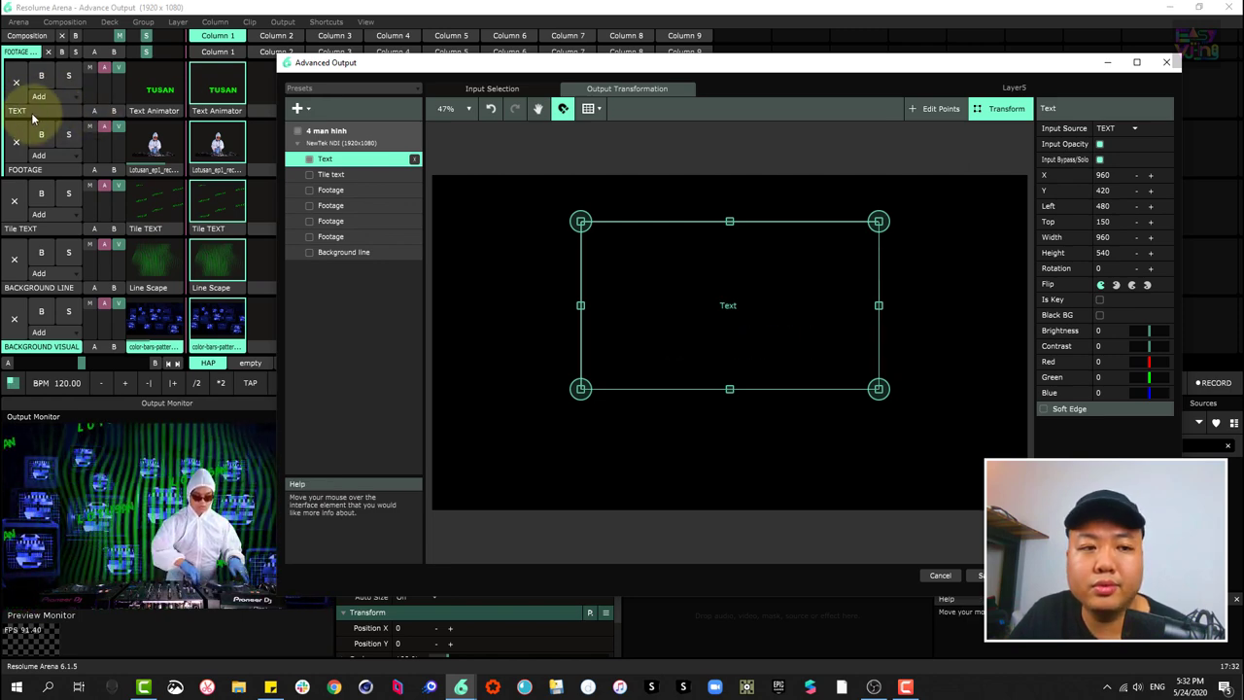
{"action": "left_click", "coordinate": [1105, 128]}
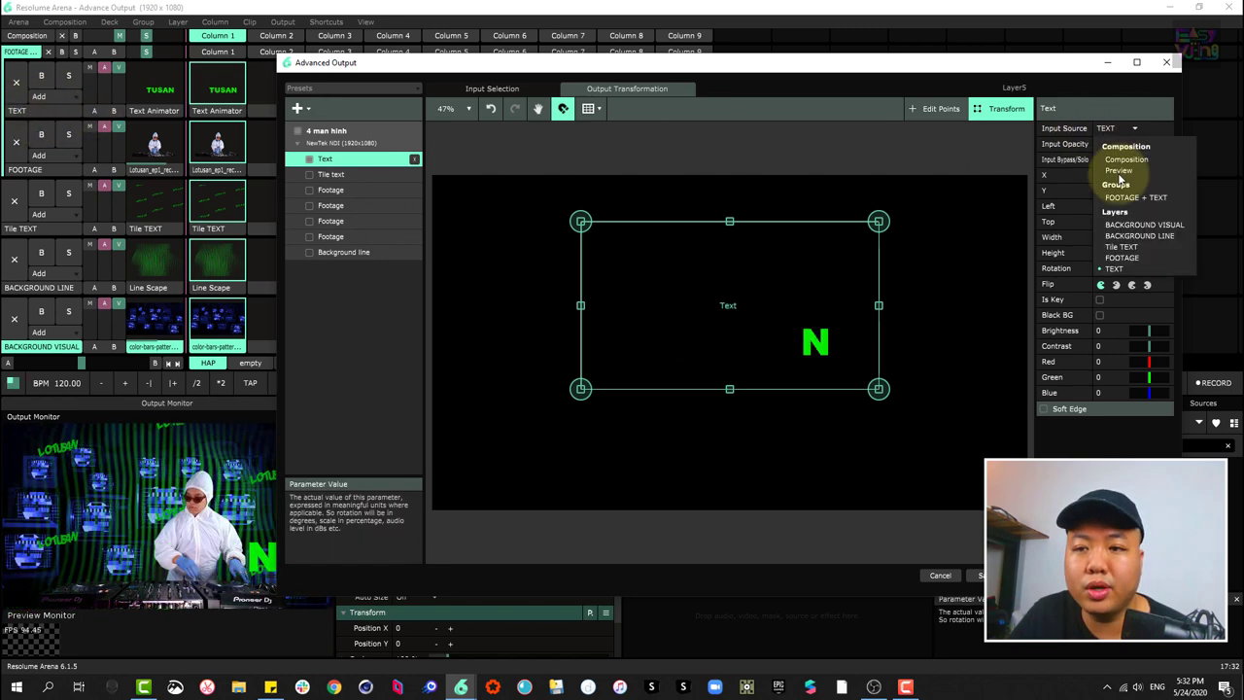
{"action": "left_click", "coordinate": [801, 152]}
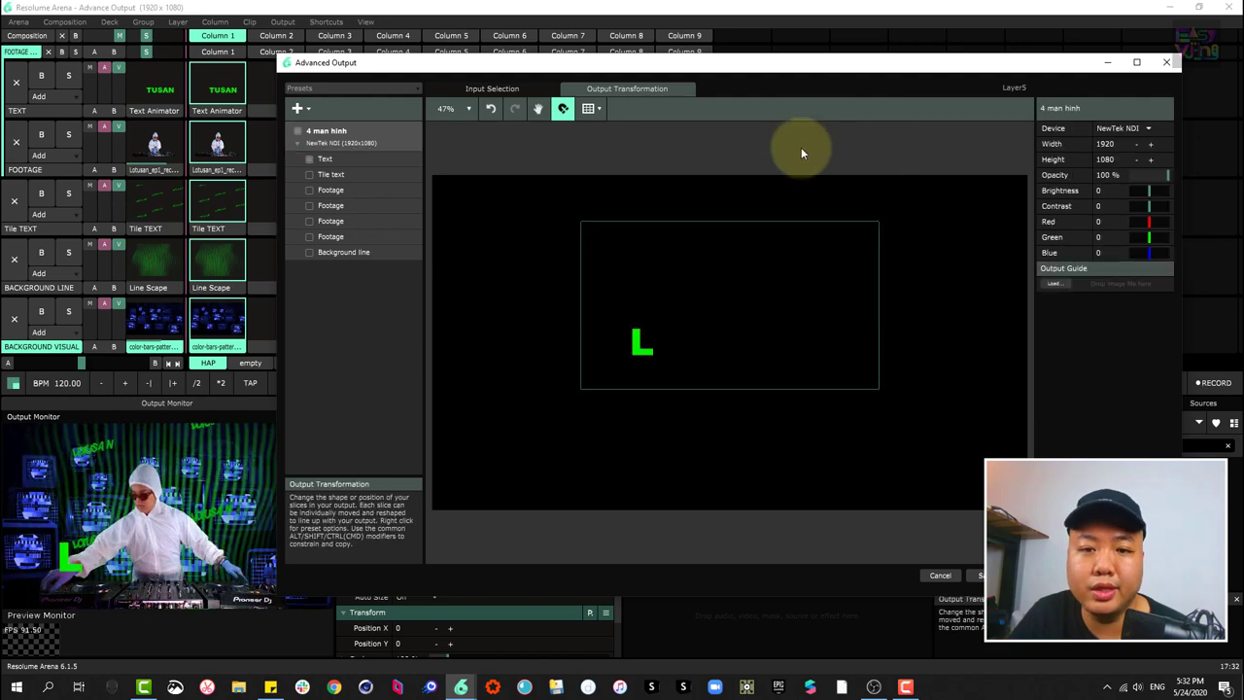
- Enable the Tile text slice and select it to show its settings
{"action": "left_click", "coordinate": [308, 175]}
{"action": "left_click", "coordinate": [336, 178]}
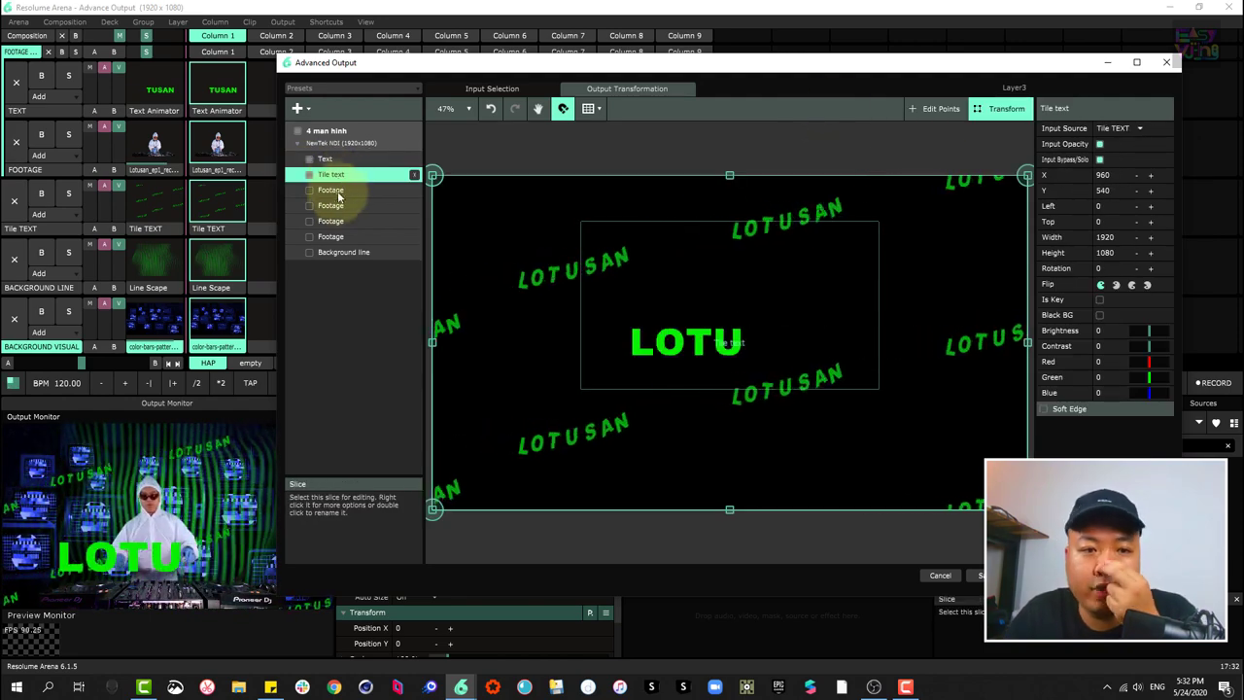
- Enable the four Footage slices and review the first one's input sources, keeping the FOOTAGE layer
{"action": "left_click", "coordinate": [309, 191]}
{"action": "left_click", "coordinate": [335, 192]}
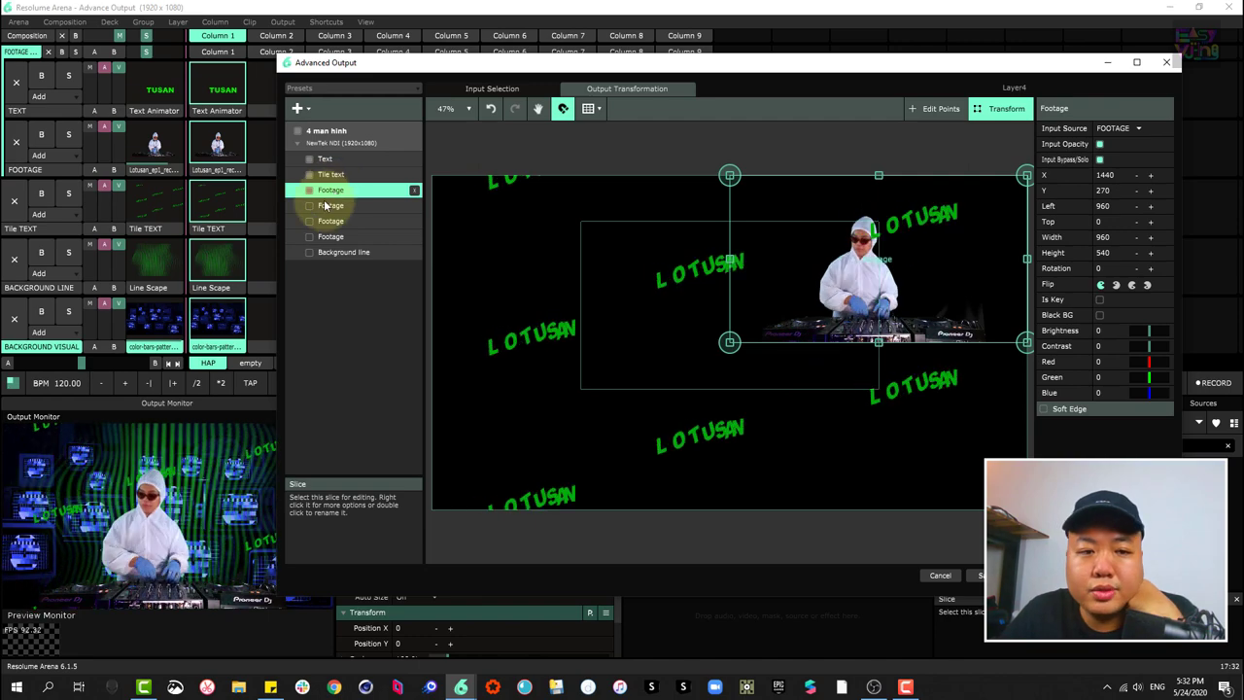
{"action": "left_click", "coordinate": [336, 234]}
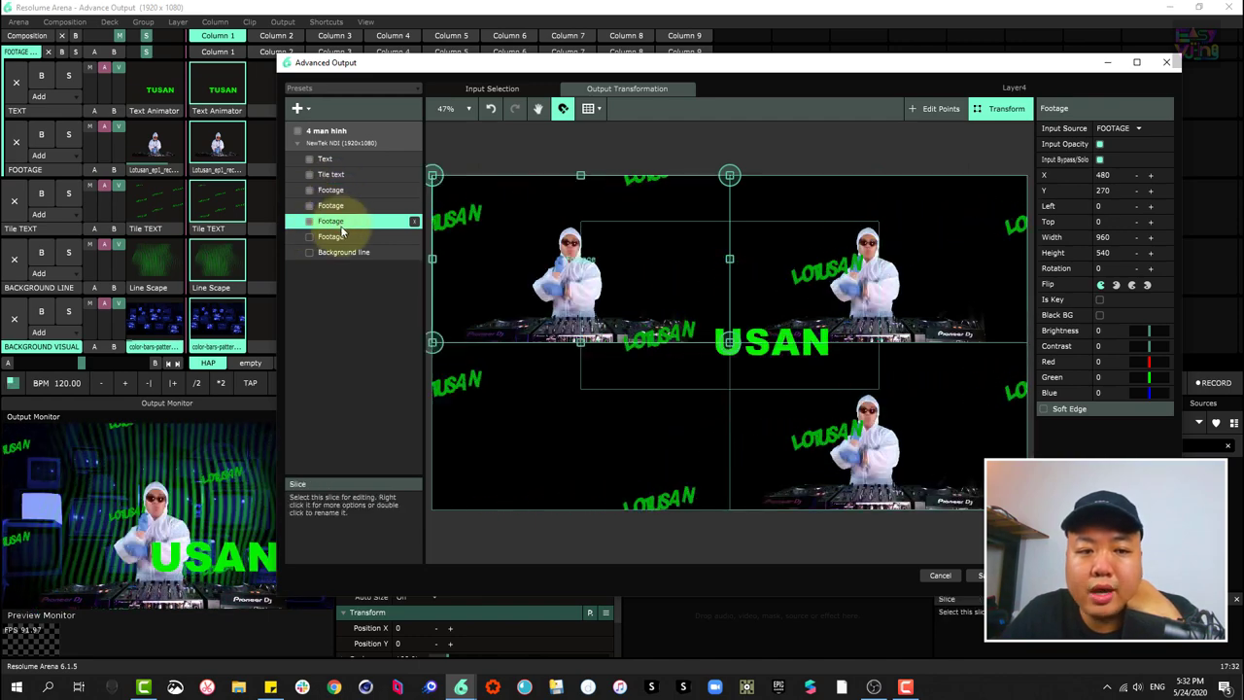
{"action": "left_click", "coordinate": [309, 237]}
{"action": "left_click", "coordinate": [330, 191]}
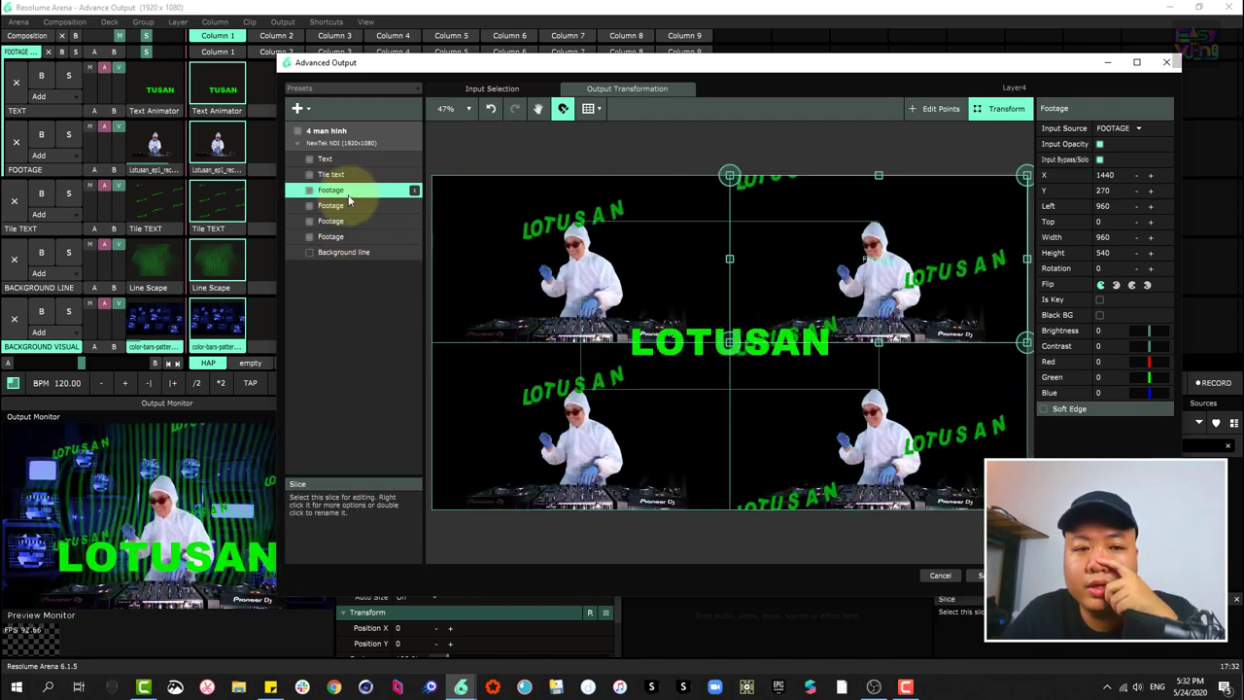
{"action": "left_click", "coordinate": [1115, 130]}
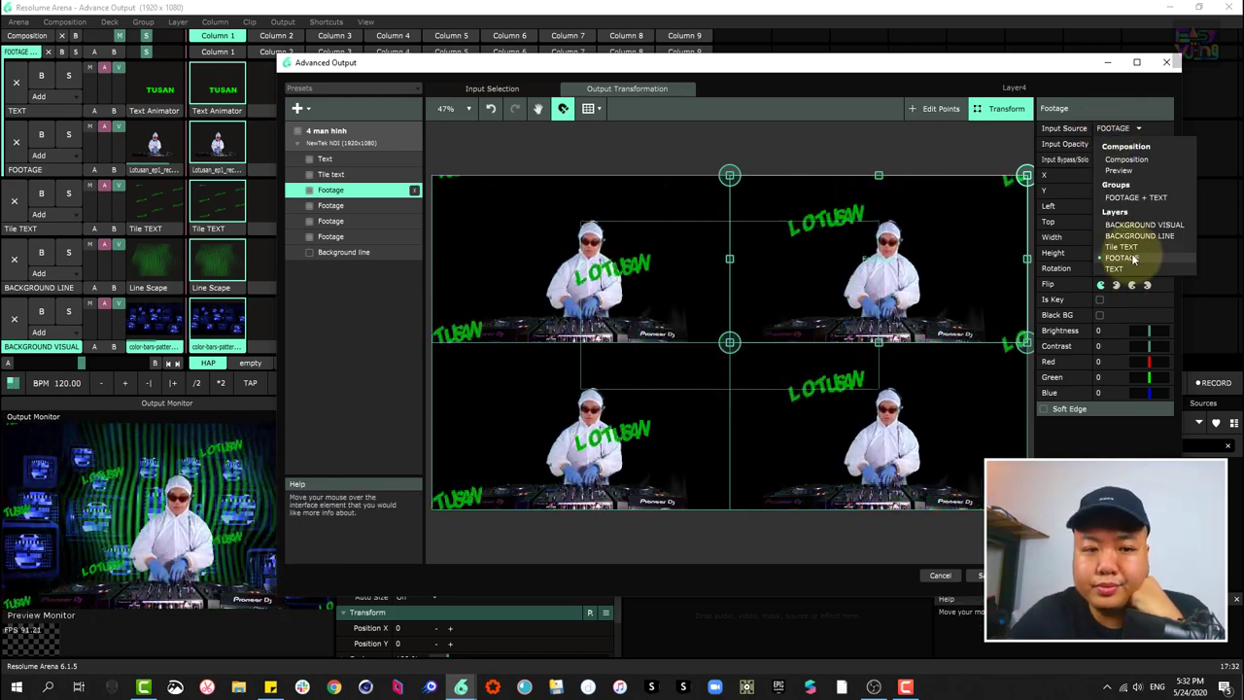
- Enable the Background line slice and review its input sources, keeping the BACKGROUND LINE layer
{"action": "left_click", "coordinate": [339, 253]}
{"action": "left_click", "coordinate": [309, 252]}
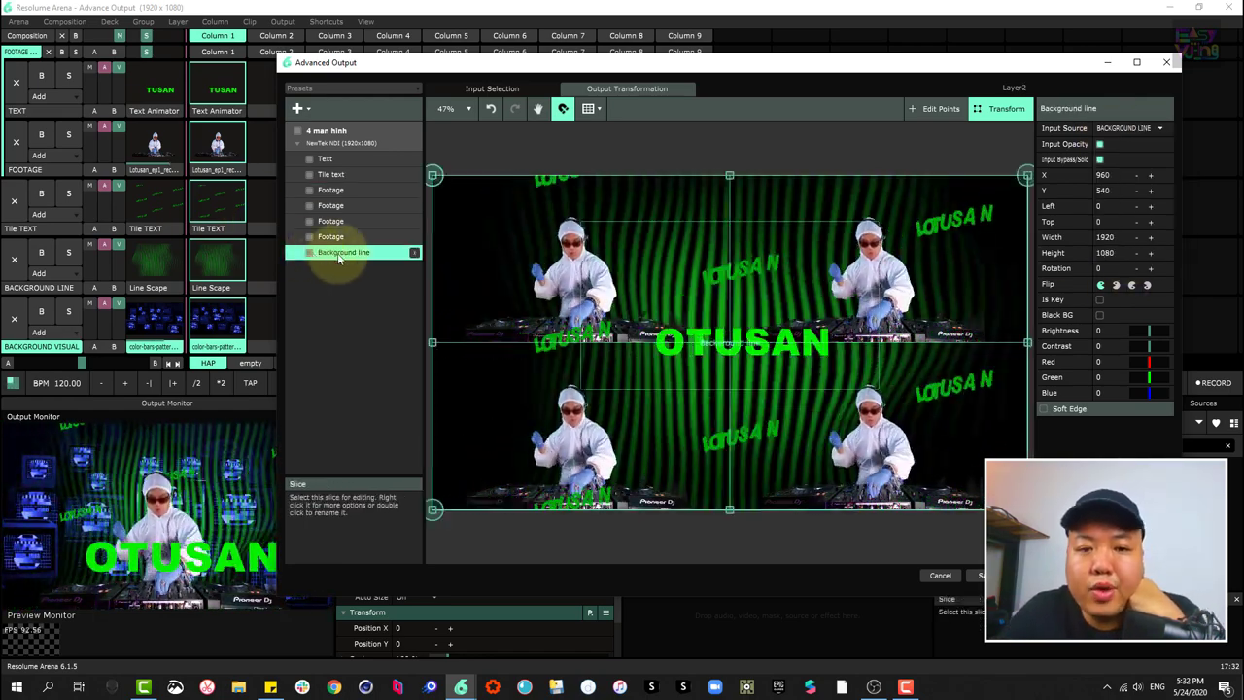
{"action": "left_click", "coordinate": [1125, 128]}
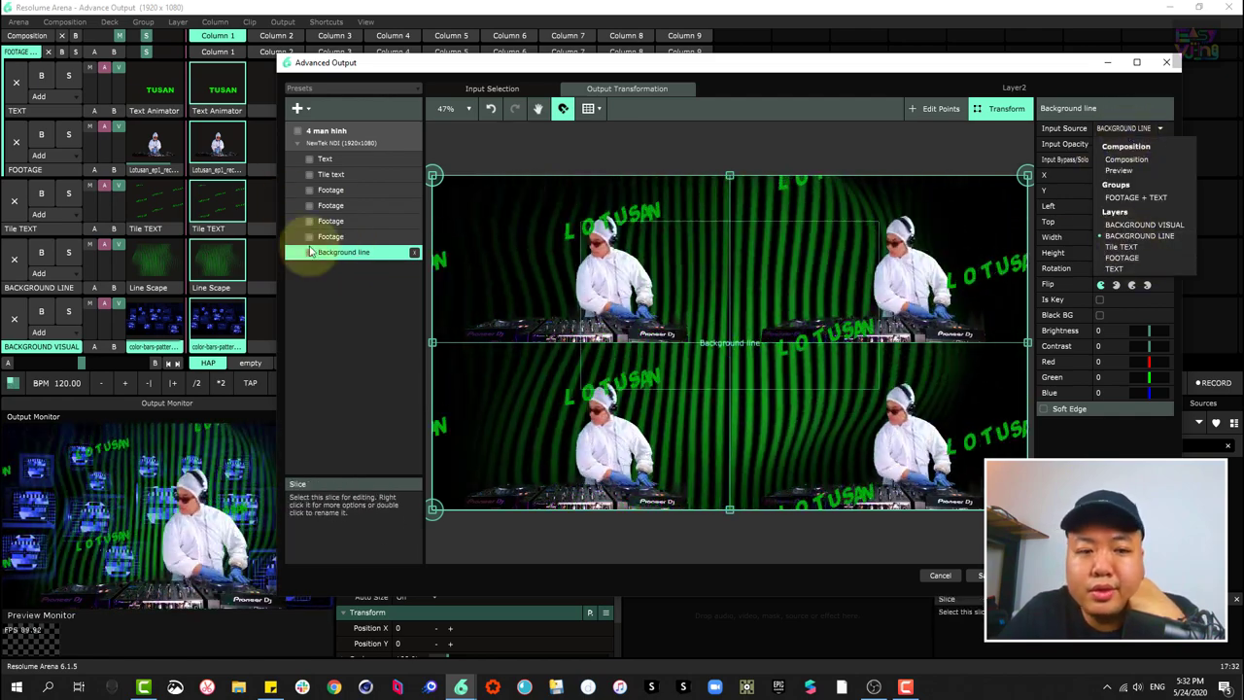
{"action": "left_click", "coordinate": [346, 254]}
- Add a new slice to the "4 man hinh" screen and move it below the Background line slice
{"action": "left_click", "coordinate": [300, 109]}
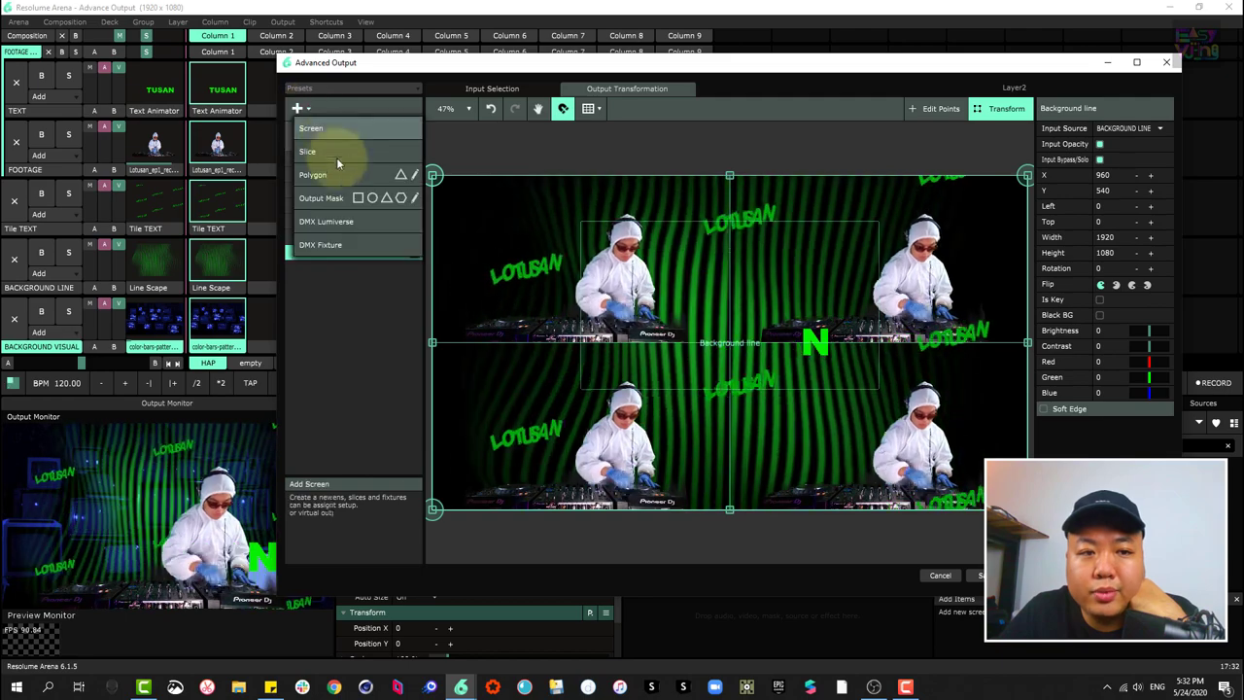
{"action": "left_click", "coordinate": [327, 155]}
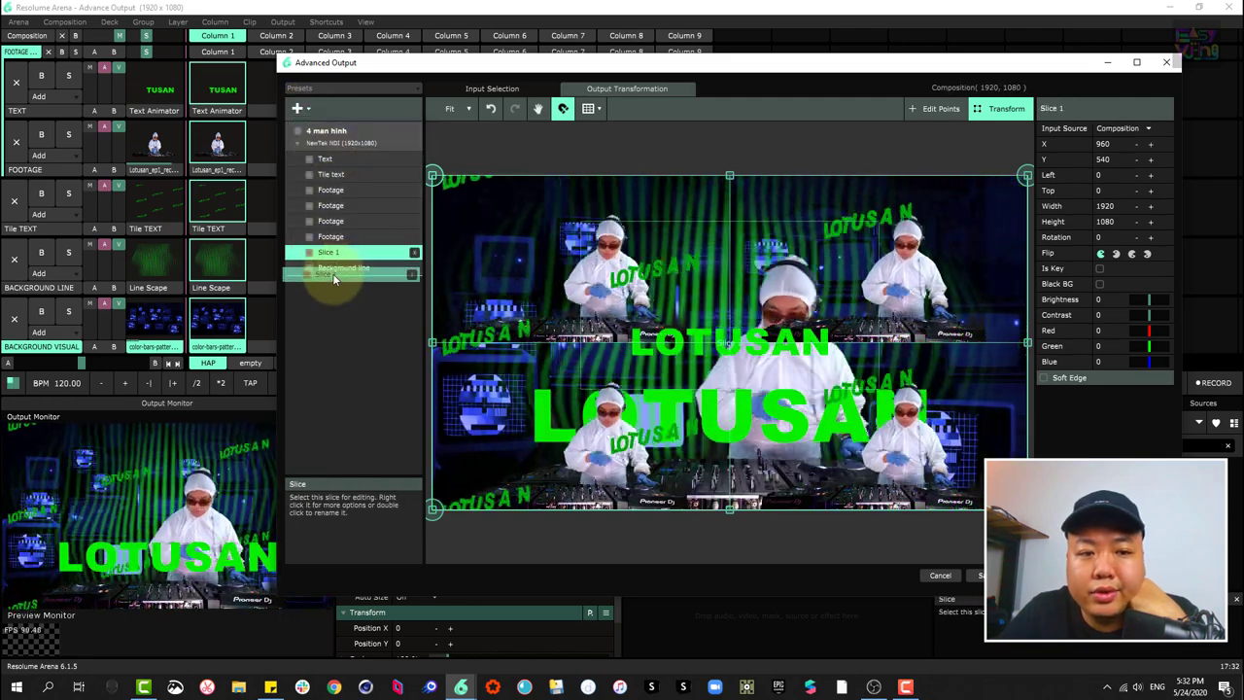
{"action": "left_click_drag", "start_coordinate": [332, 273], "coordinate": [333, 274]}
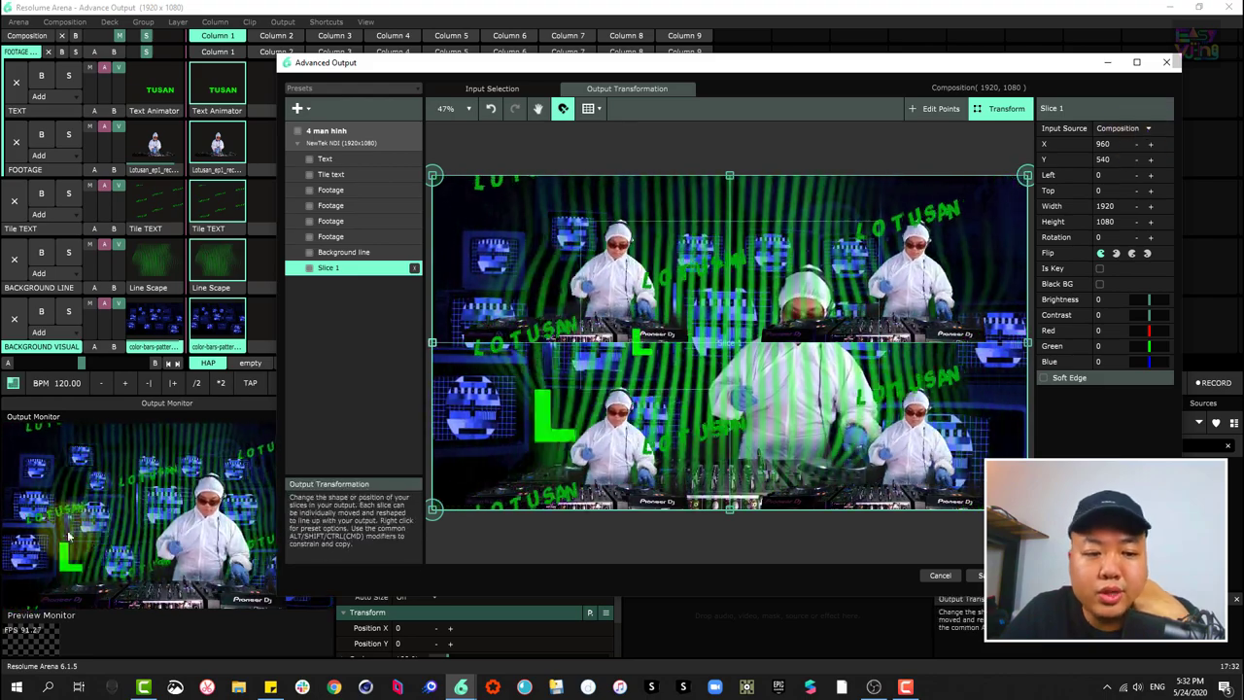
- Set the new slice's input source to BACKGROUND VISUAL and shrink it to the upper-left quarter of the output, 960 x 540
{"action": "left_click_drag", "start_coordinate": [505, 63], "coordinate": [553, 62]}
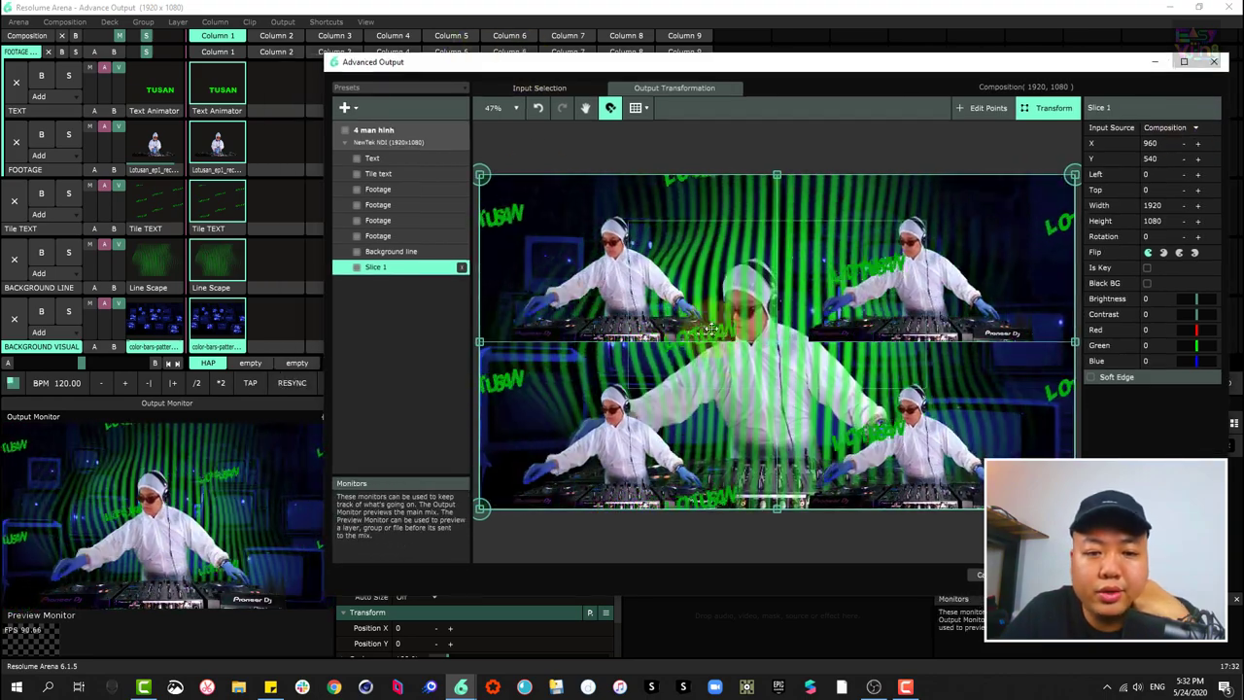
{"action": "left_click_drag", "start_coordinate": [702, 63], "coordinate": [572, 63]}
{"action": "left_click", "coordinate": [1042, 128]}
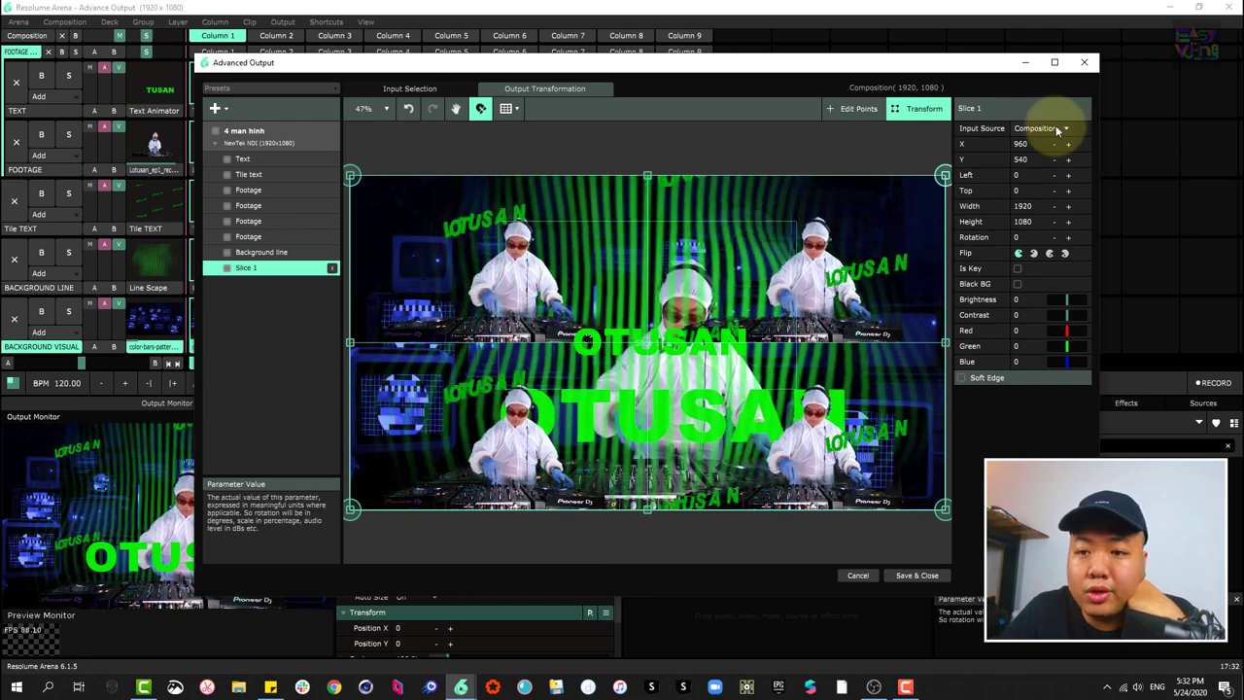
{"action": "left_click", "coordinate": [1062, 225]}
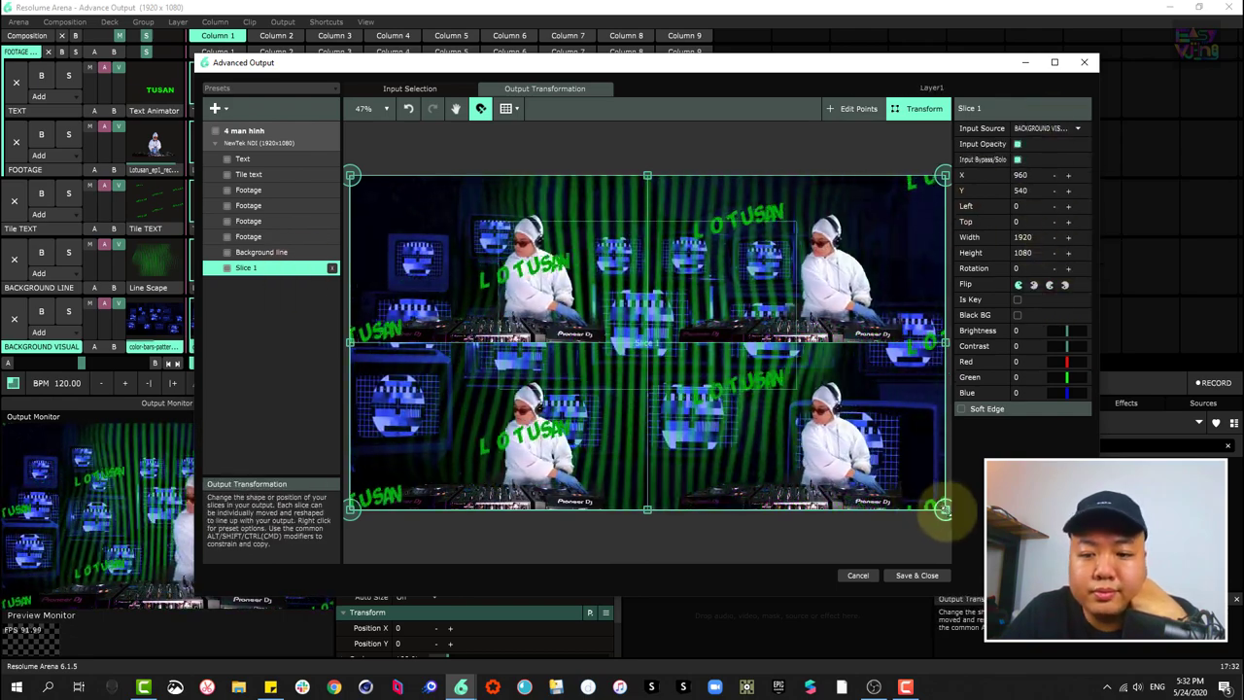
{"action": "left_click_drag", "start_coordinate": [943, 508], "coordinate": [647, 333]}
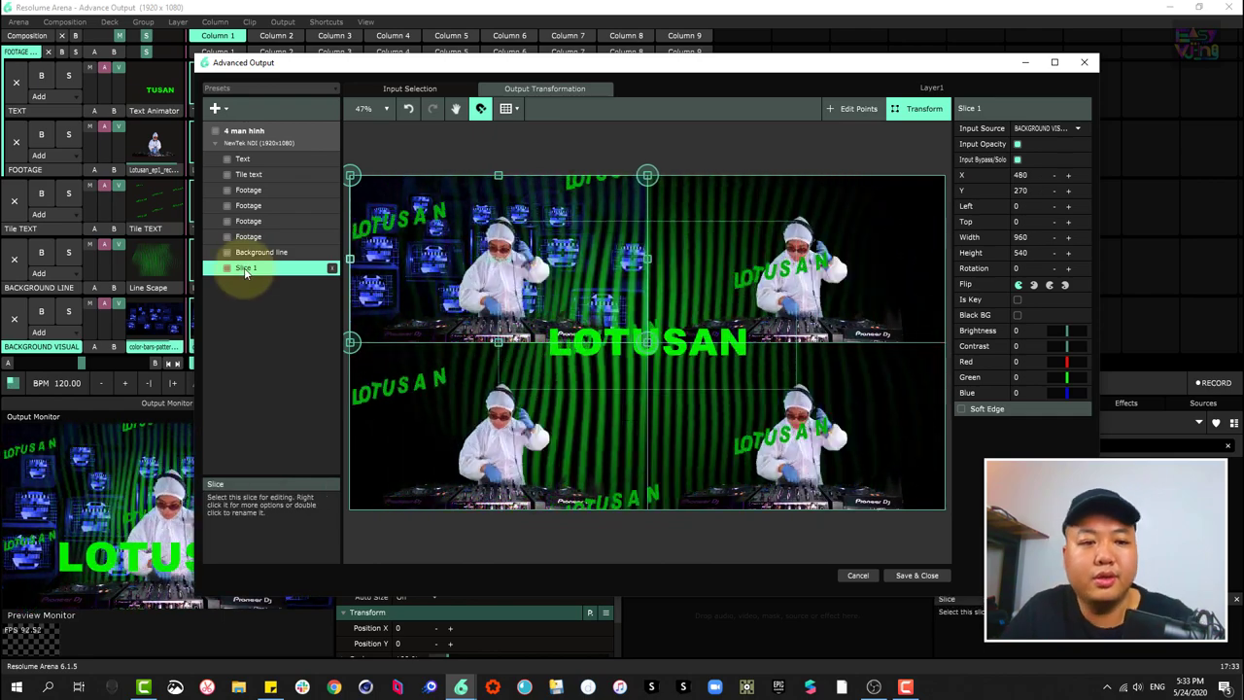
- Rename the new slice as "Background visual"
{"action": "double_click", "coordinate": [246, 269]}
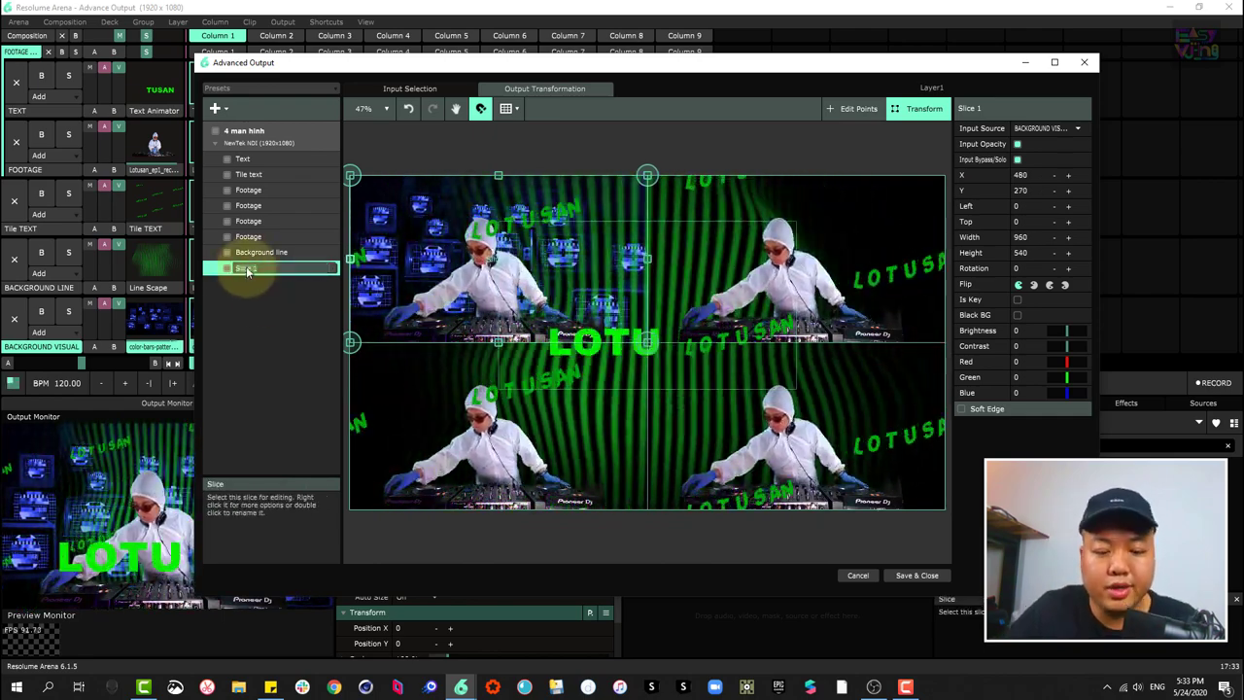
{"action": "type", "text": "background visual"}
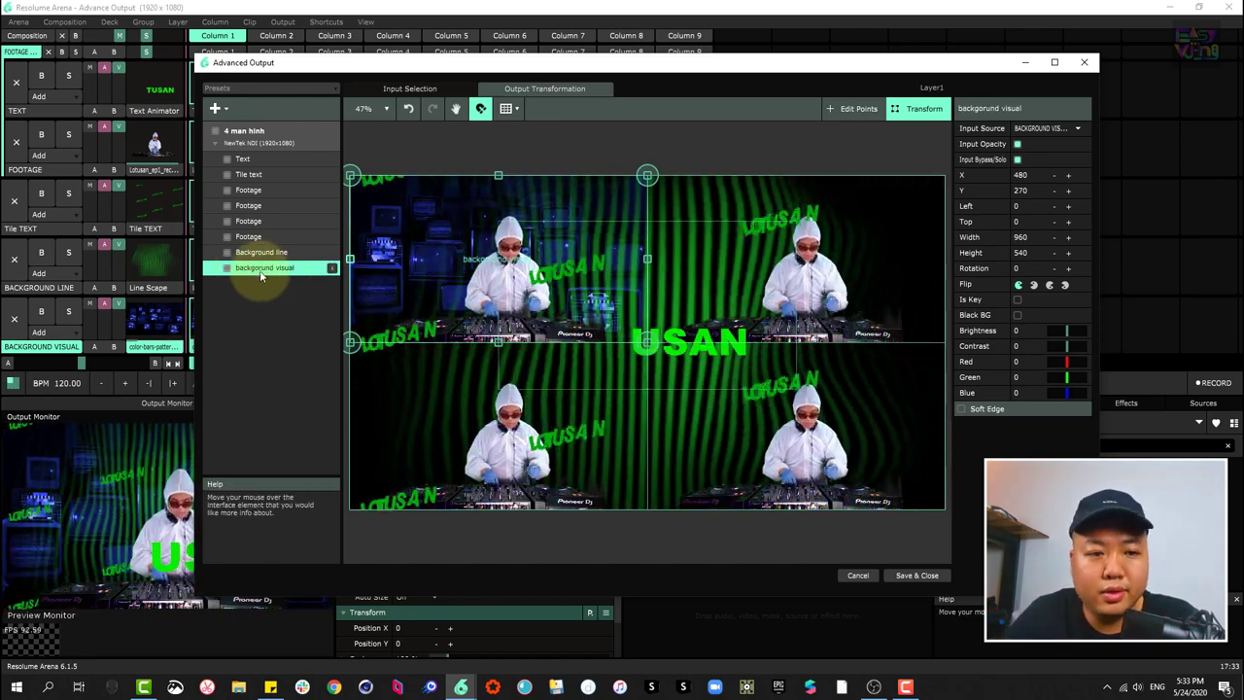
{"action": "double_click", "coordinate": [264, 269]}
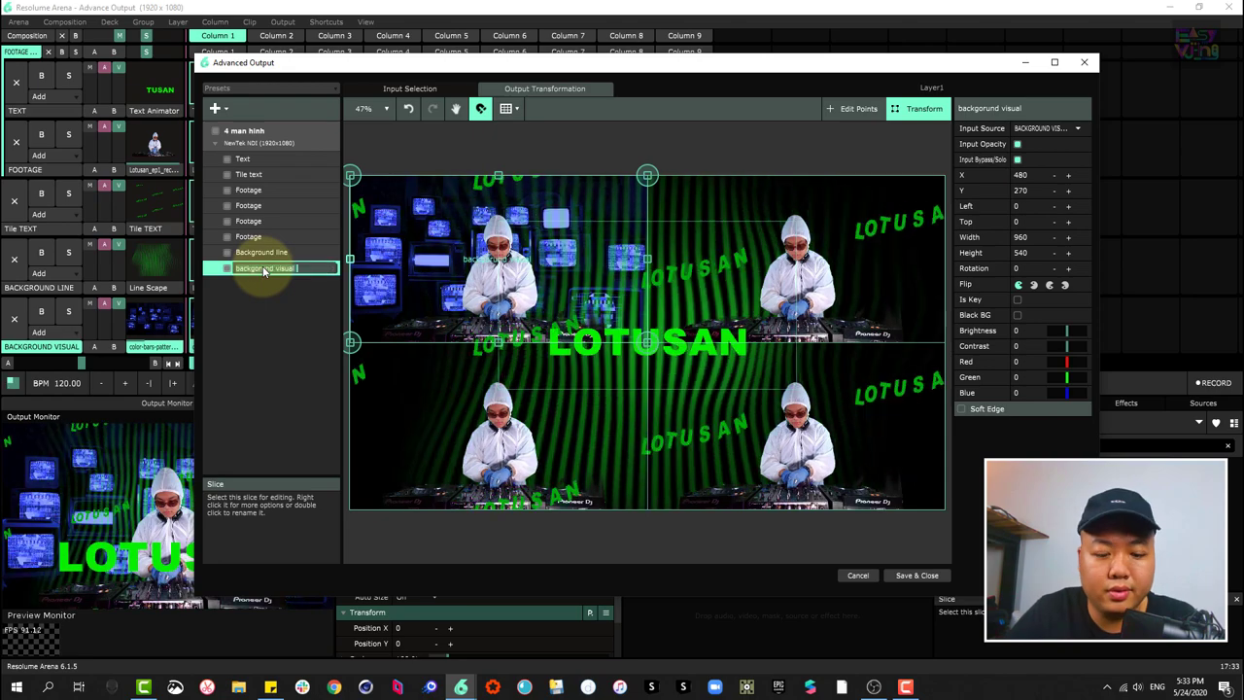
{"action": "type", "text": "Background"}
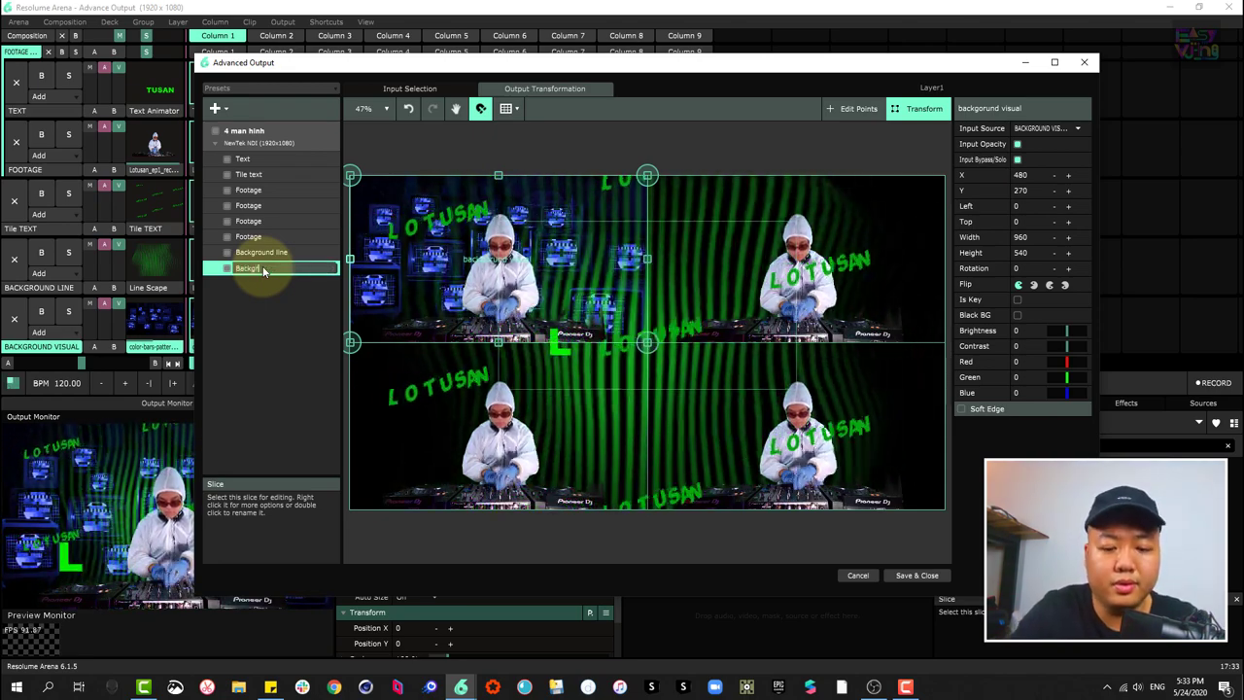
{"action": "type", "text": " v"}
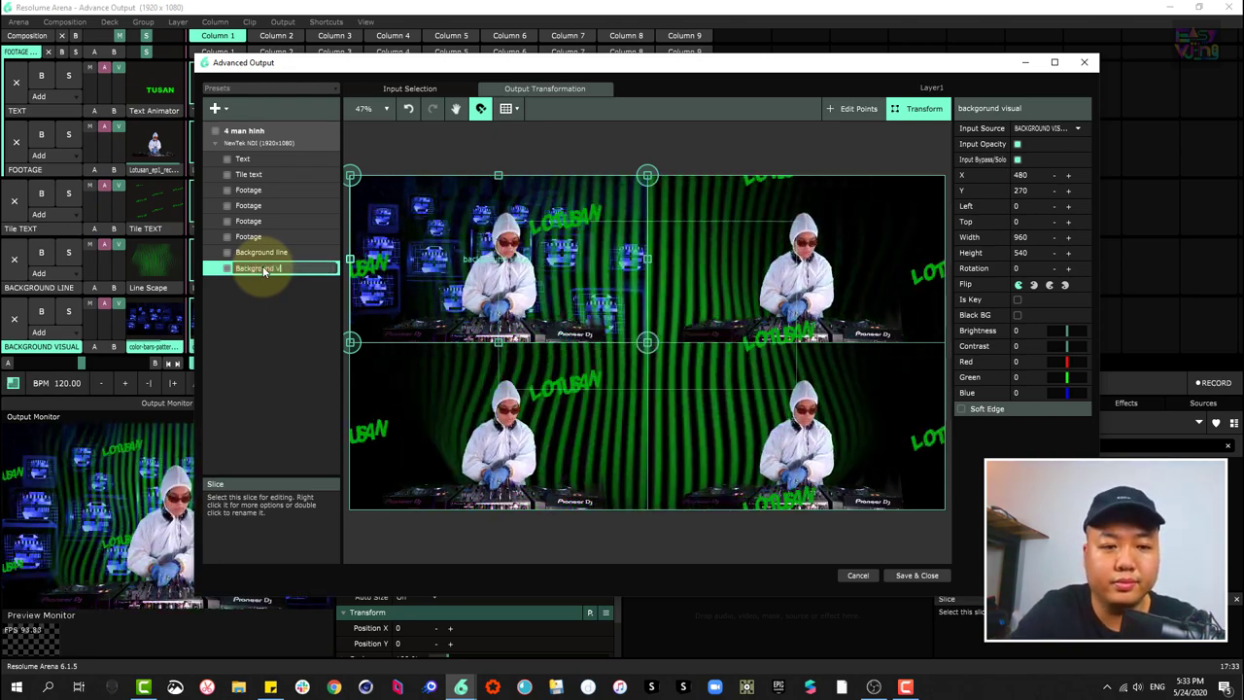
{"action": "type", "text": "isual"}
{"action": "key", "text": "Return"}
- Duplicate the Background visual slice and place the copy in the lower-right quarter of the output, at X 1440, Y 810
{"action": "key", "text": "ctrl+d"}
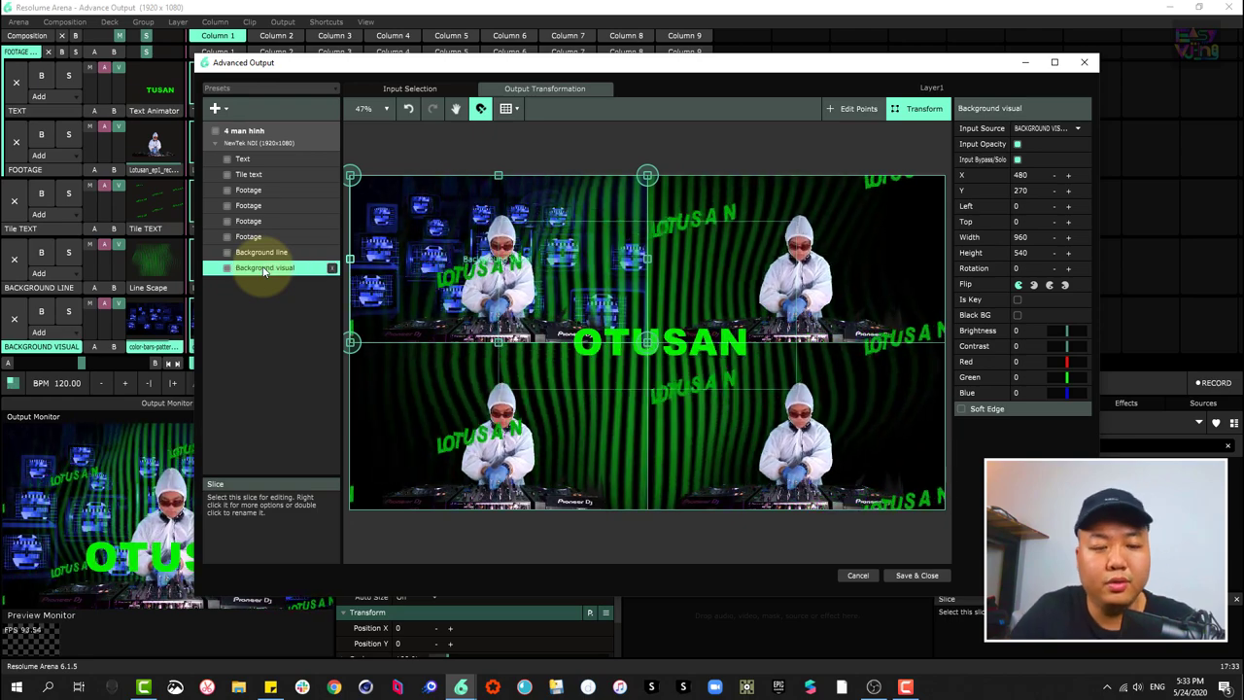
{"action": "left_click_drag", "start_coordinate": [464, 244], "coordinate": [761, 412]}
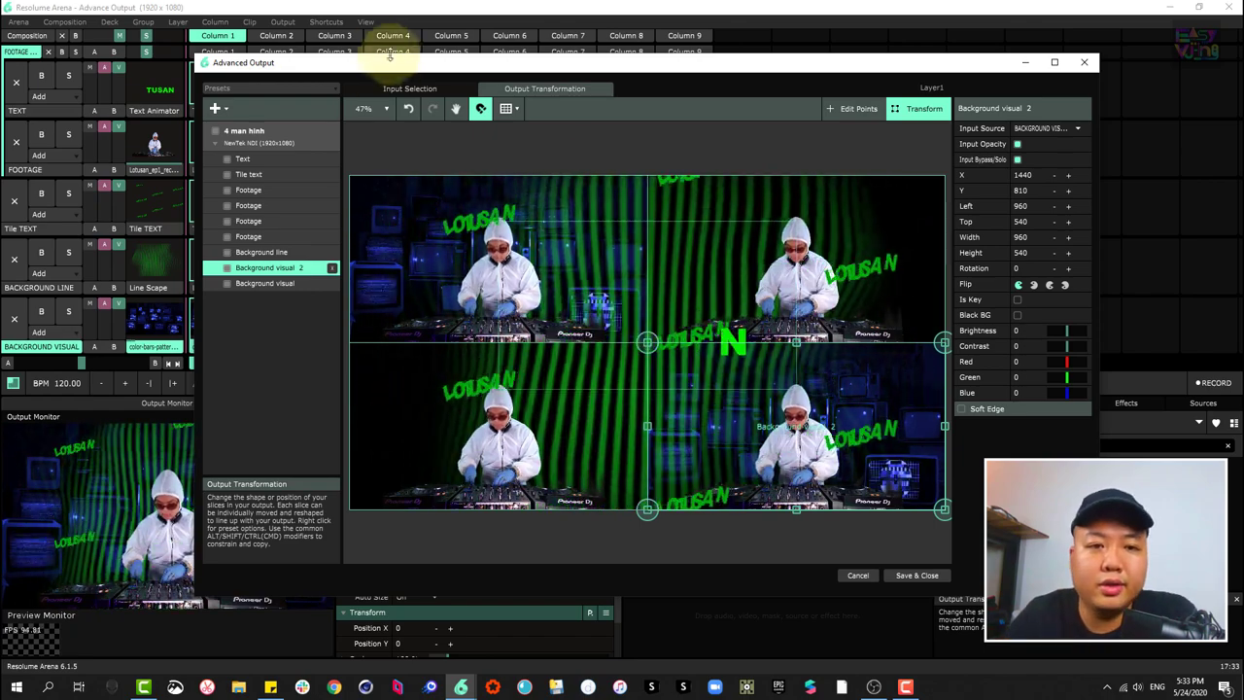
{"action": "left_click_drag", "start_coordinate": [401, 63], "coordinate": [478, 72]}
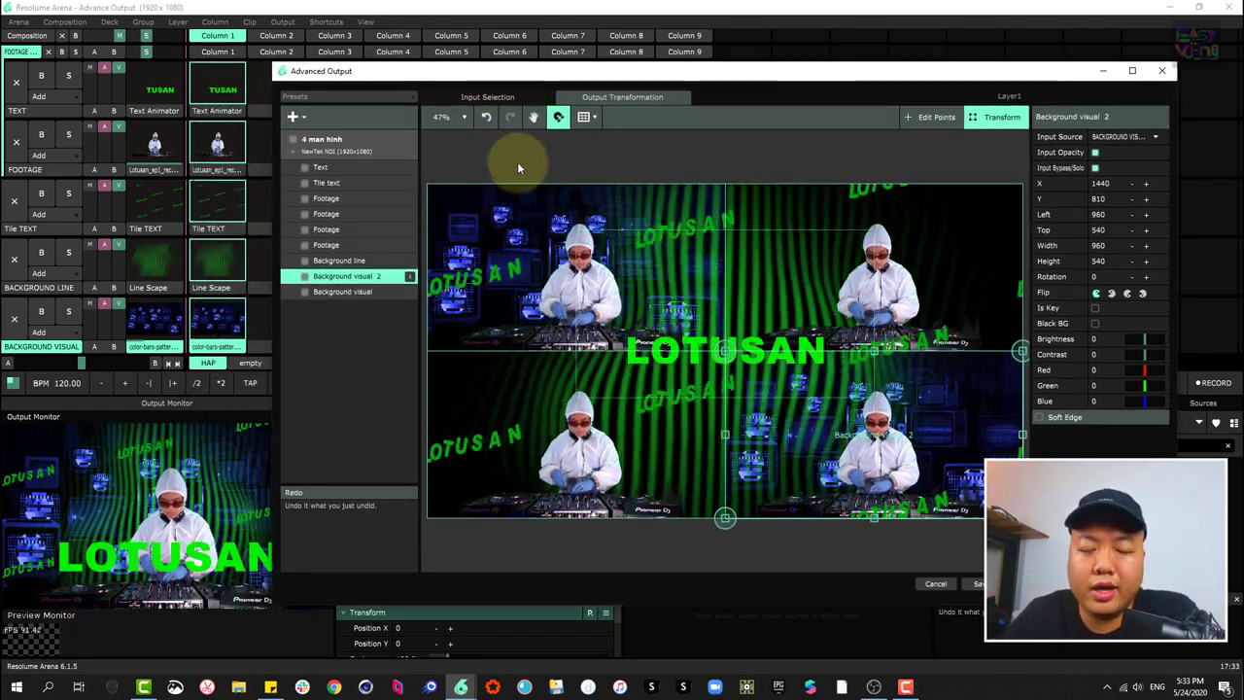
- Review the stacked slices from Text to Background line and move the Text slice slightly up to Y 418
{"action": "left_click", "coordinate": [351, 168]}
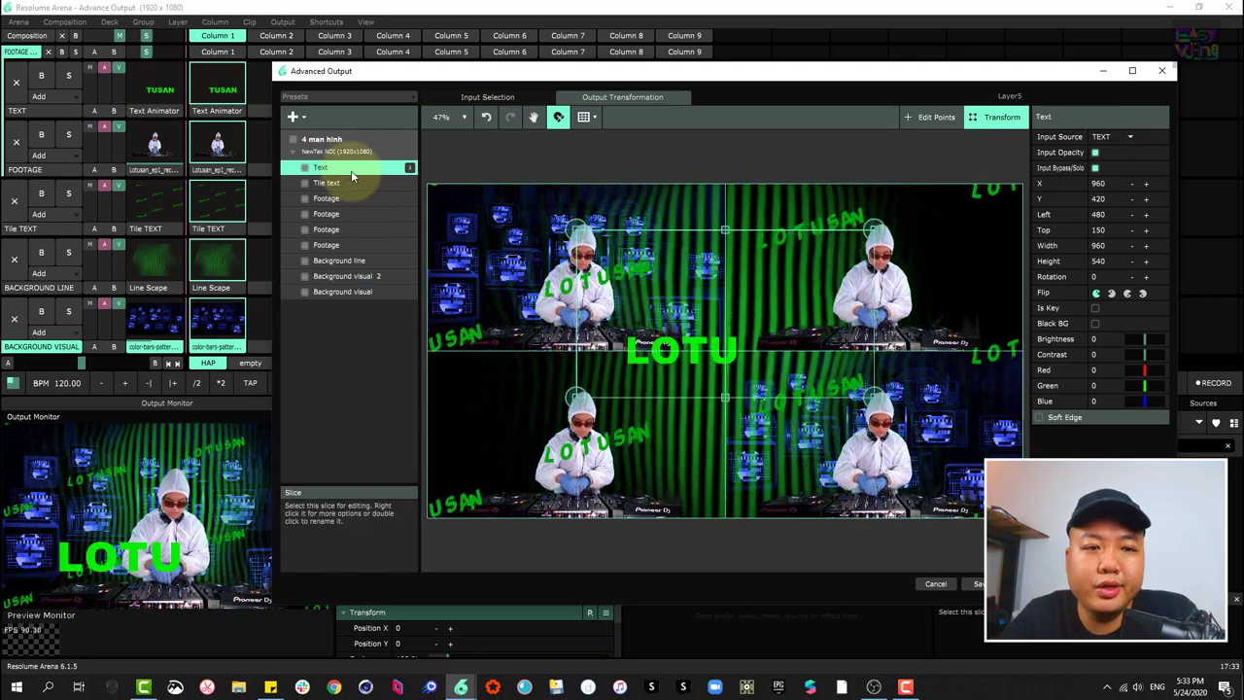
{"action": "left_click", "coordinate": [327, 214]}
{"action": "left_click", "coordinate": [339, 260]}
{"action": "left_click", "coordinate": [339, 183]}
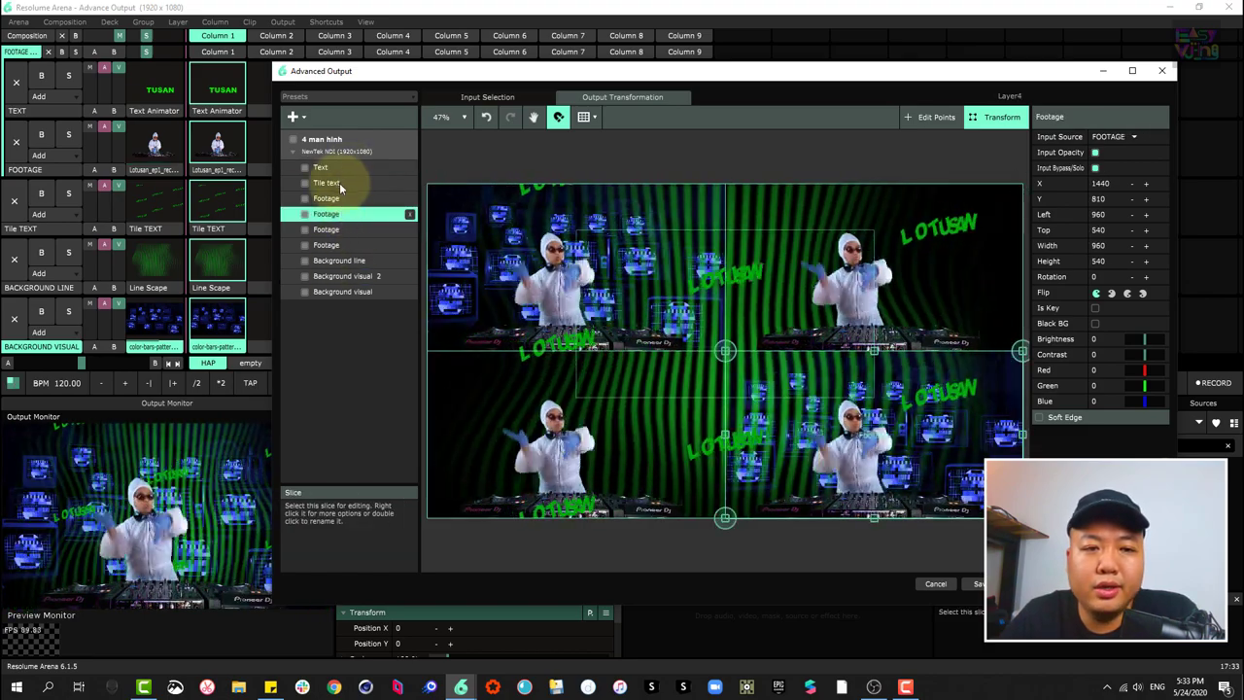
{"action": "left_click", "coordinate": [330, 169]}
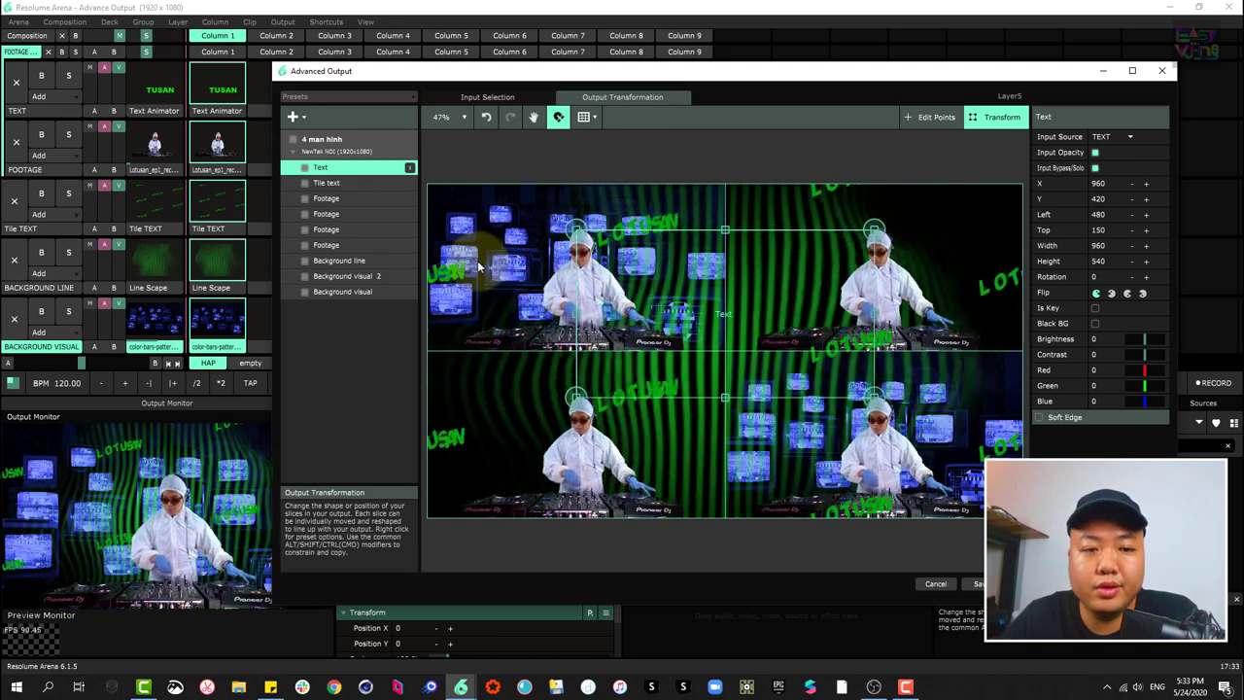
{"action": "mouse_move", "coordinate": [722, 356]}
{"action": "left_mouse_down"}
{"action": "mouse_move", "coordinate": [608, 313]}
{"action": "mouse_move", "coordinate": [670, 311]}
{"action": "mouse_move", "coordinate": [704, 399]}
{"action": "mouse_move", "coordinate": [726, 352]}
{"action": "left_mouse_up"}
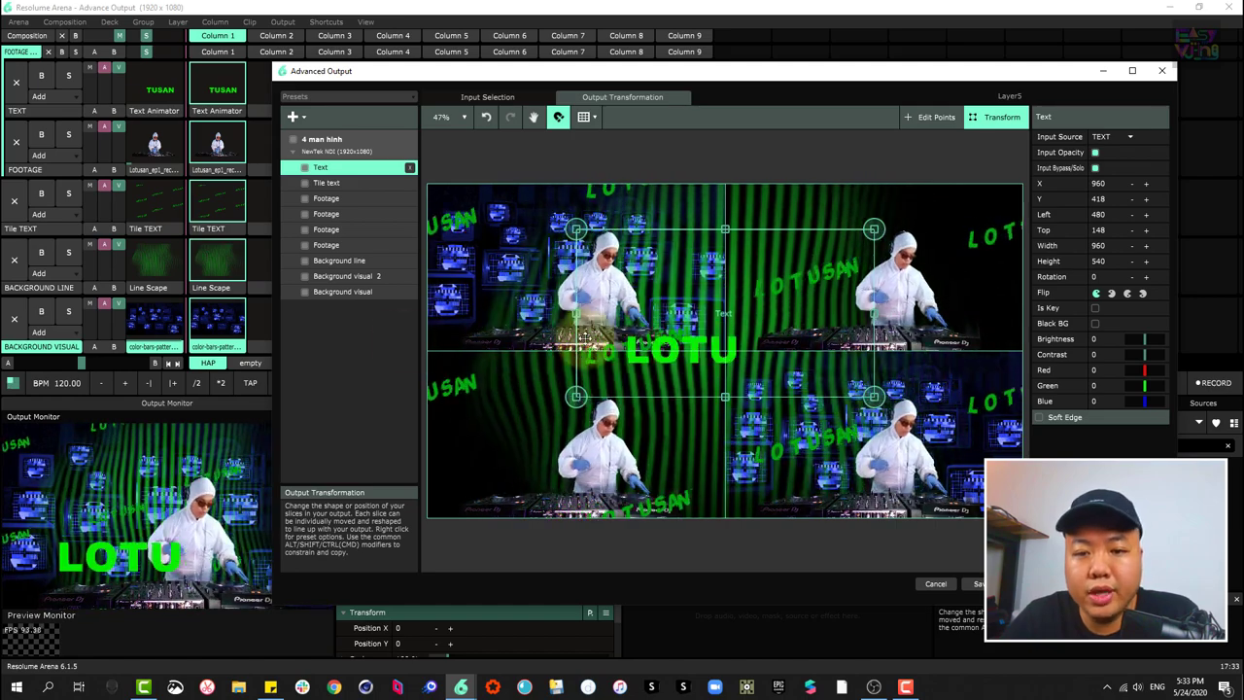
- Add a trial full-size Composition slice above the Text slice to show the stacking order, and delete it again
{"action": "left_click", "coordinate": [294, 118]}
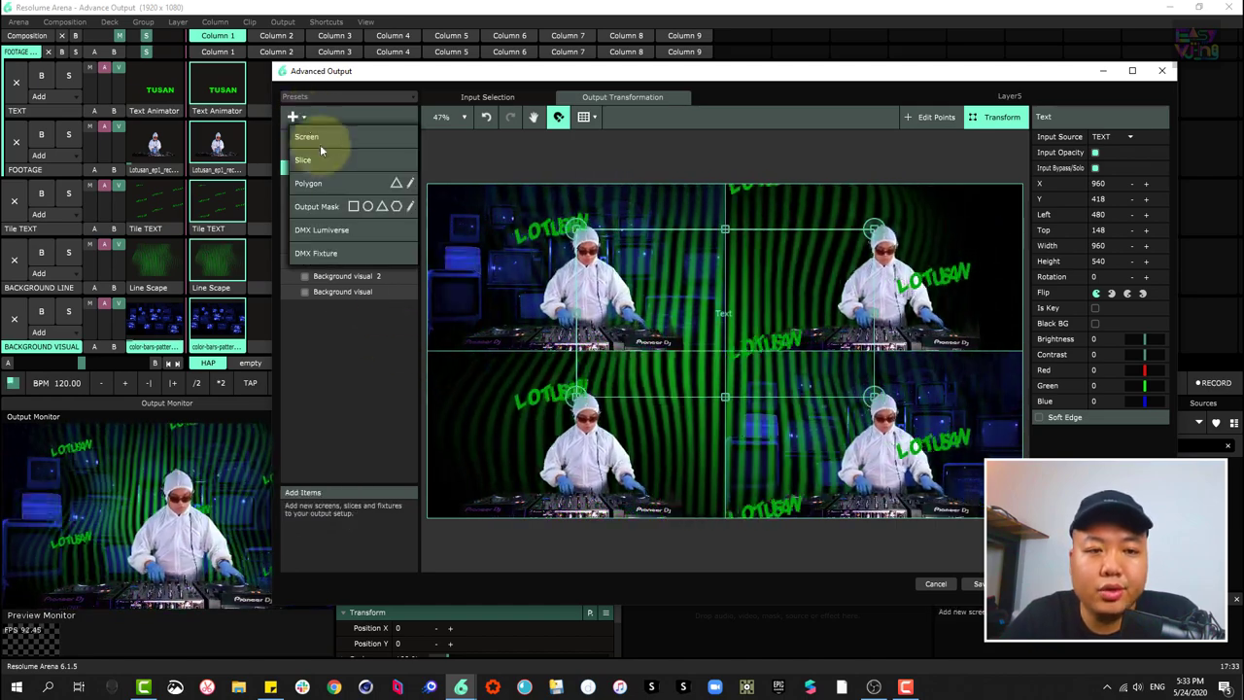
{"action": "left_click", "coordinate": [314, 156]}
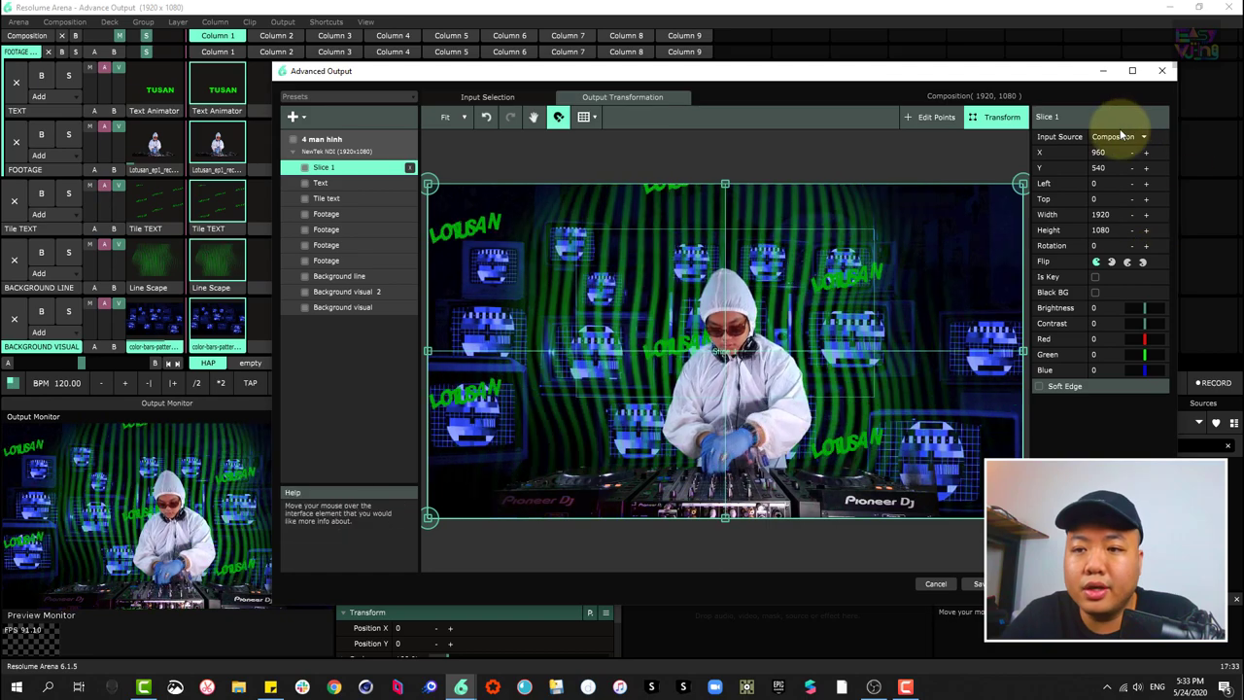
{"action": "left_click", "coordinate": [1122, 136]}
{"action": "left_click", "coordinate": [1121, 118]}
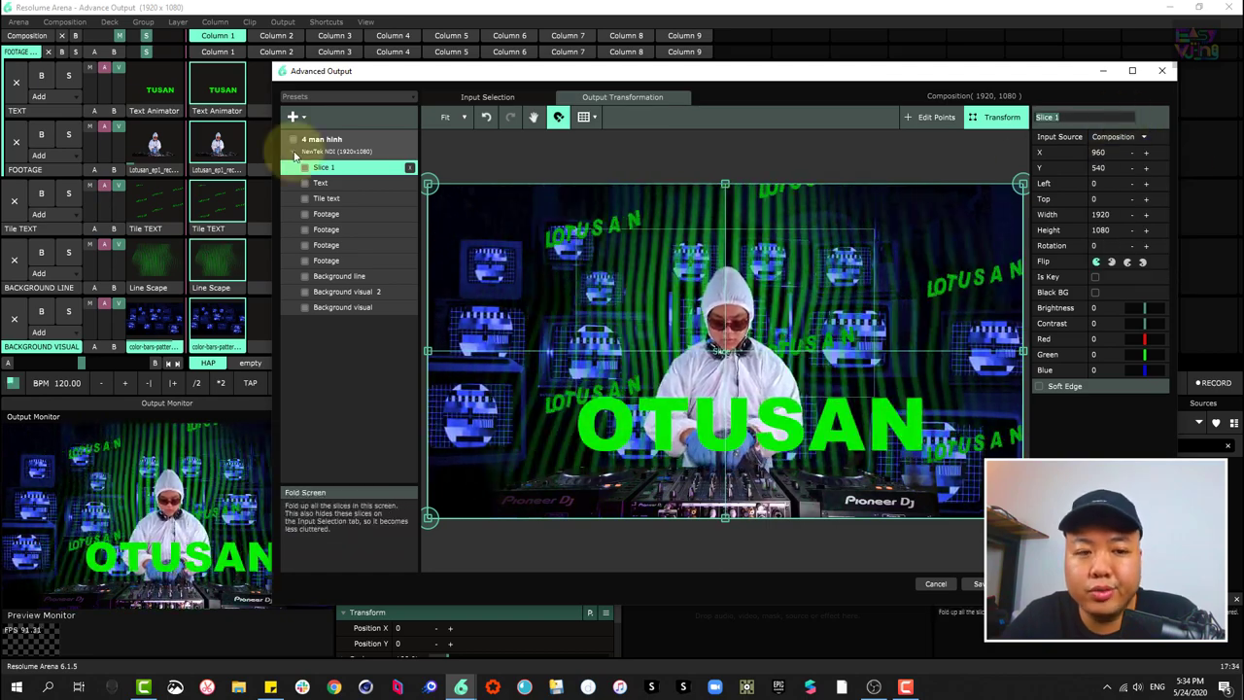
{"action": "left_click", "coordinate": [410, 167]}
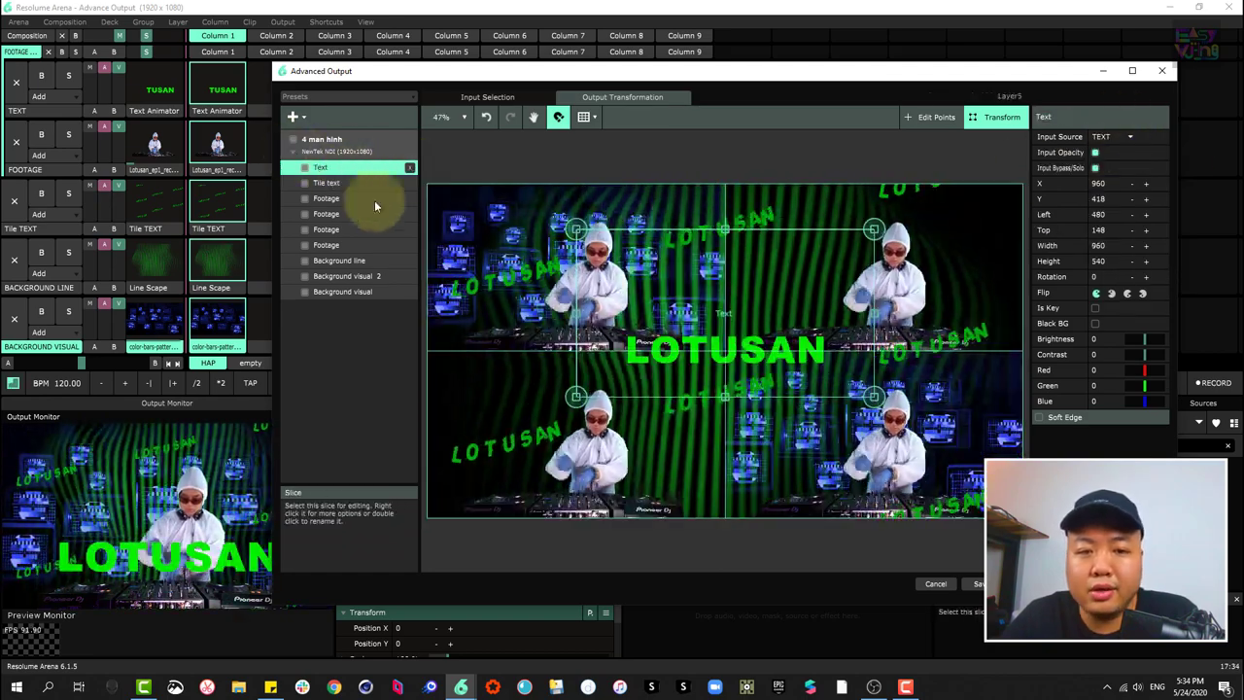
- Examine how the Text, Tile text and Footage slices are stacked in the layout
{"action": "left_click", "coordinate": [329, 184]}
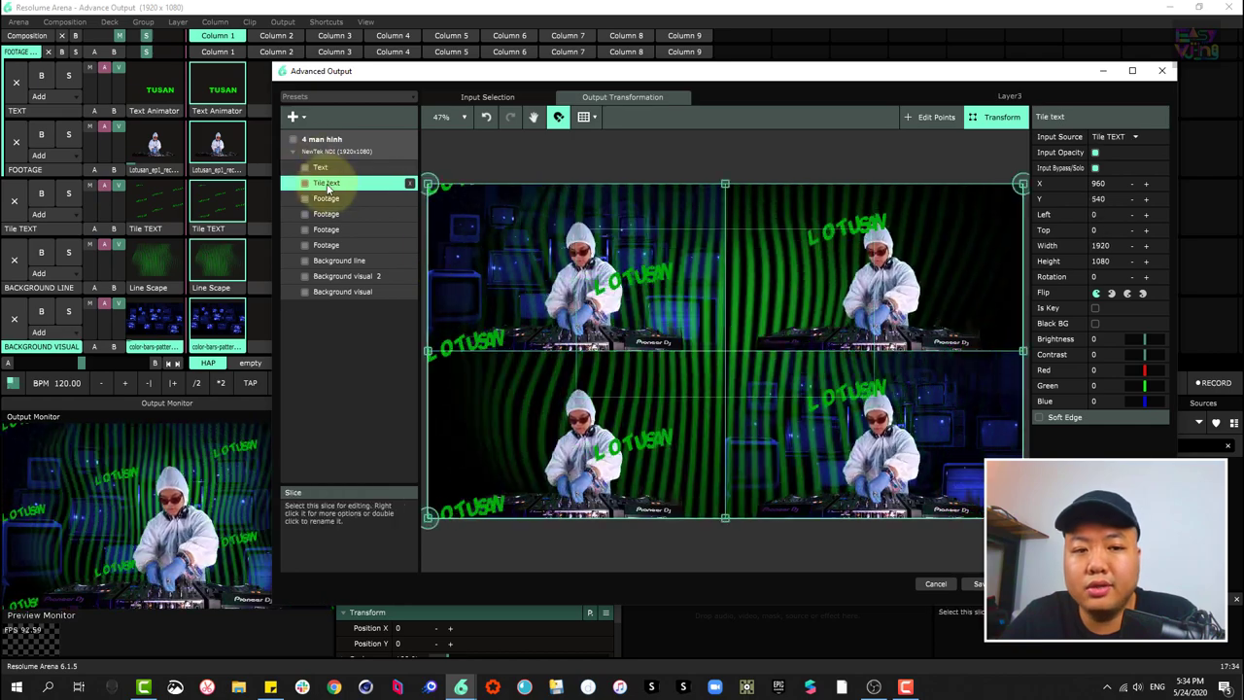
{"action": "left_click", "coordinate": [326, 198]}
{"action": "left_click", "coordinate": [326, 245]}
{"action": "left_click", "coordinate": [340, 198]}
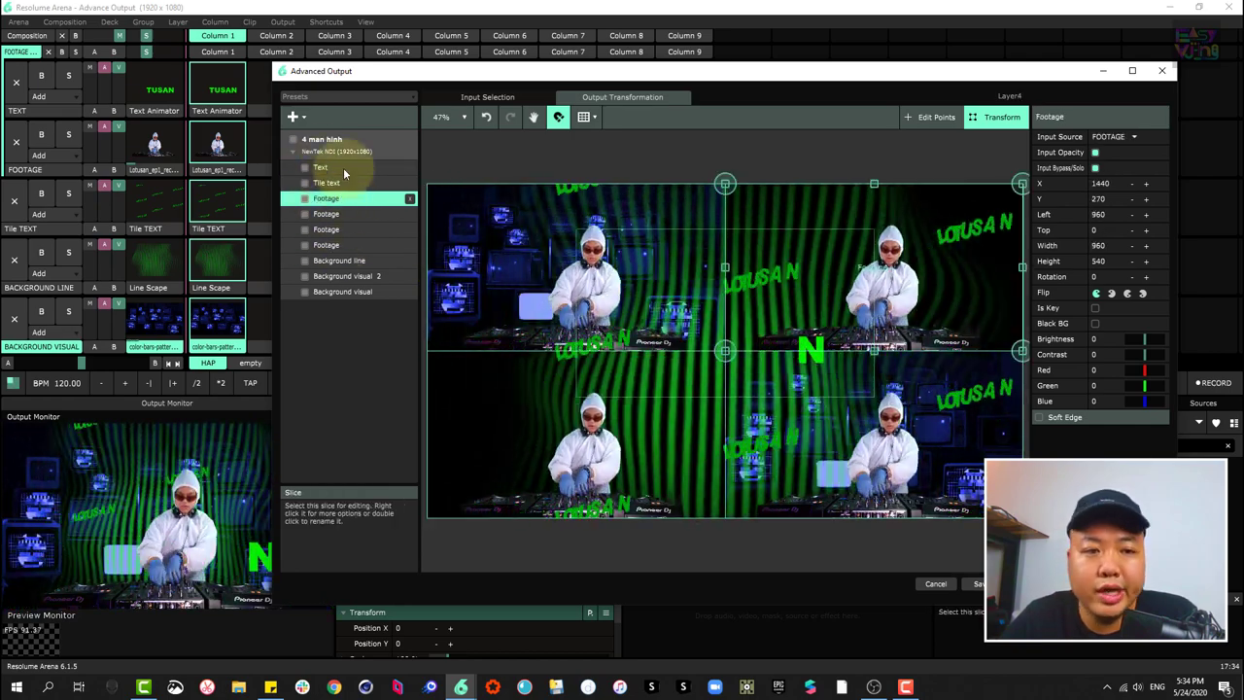
{"action": "left_click", "coordinate": [343, 167]}
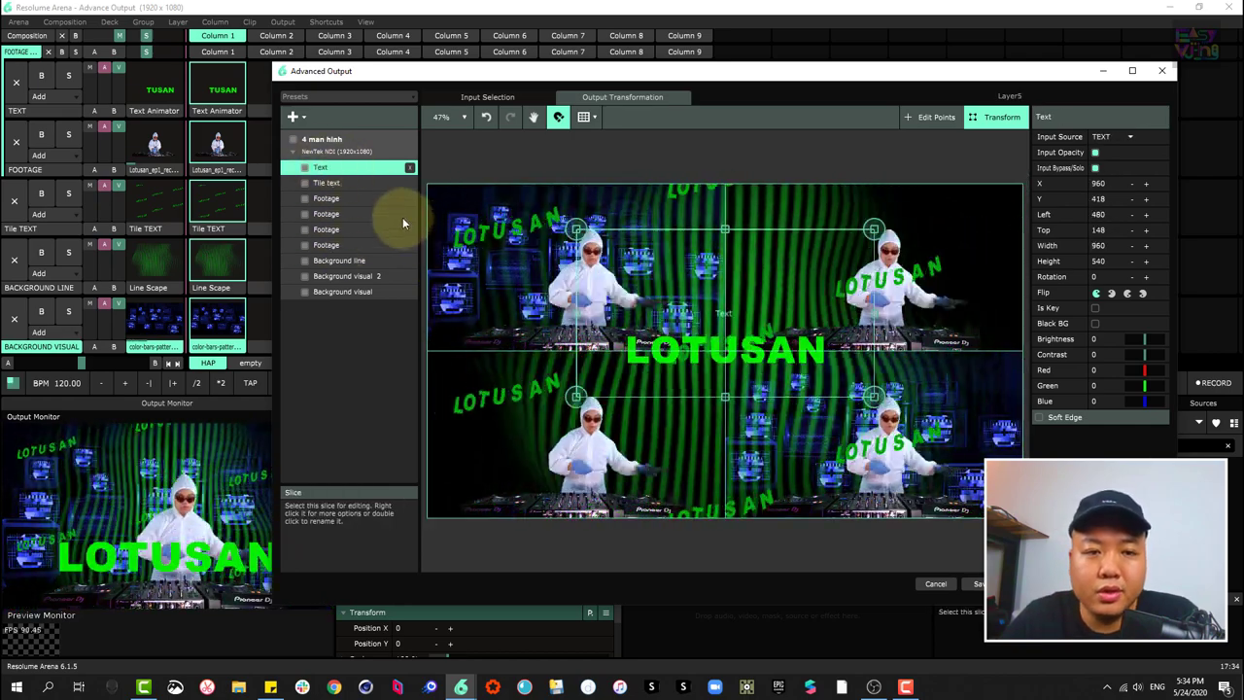
- Save and close the advanced output setup with the "4 man hinh" screen folded, and switch to OBS
{"action": "left_click", "coordinate": [309, 139]}
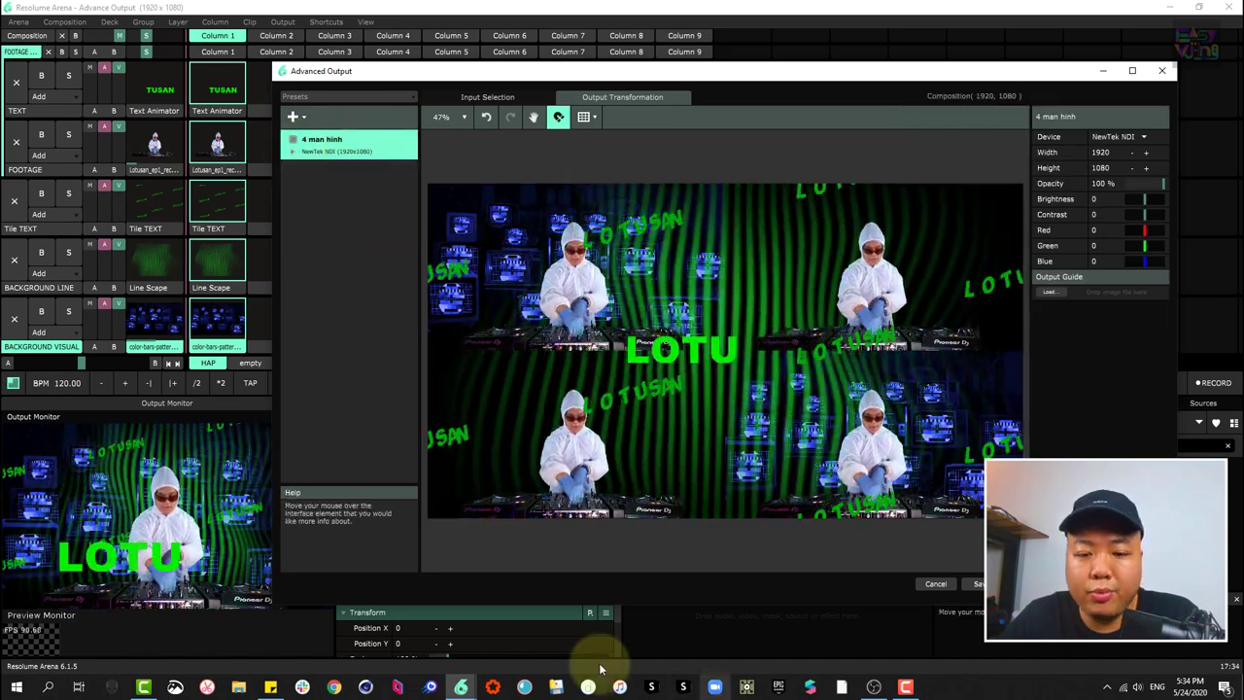
{"action": "left_click", "coordinate": [875, 688]}
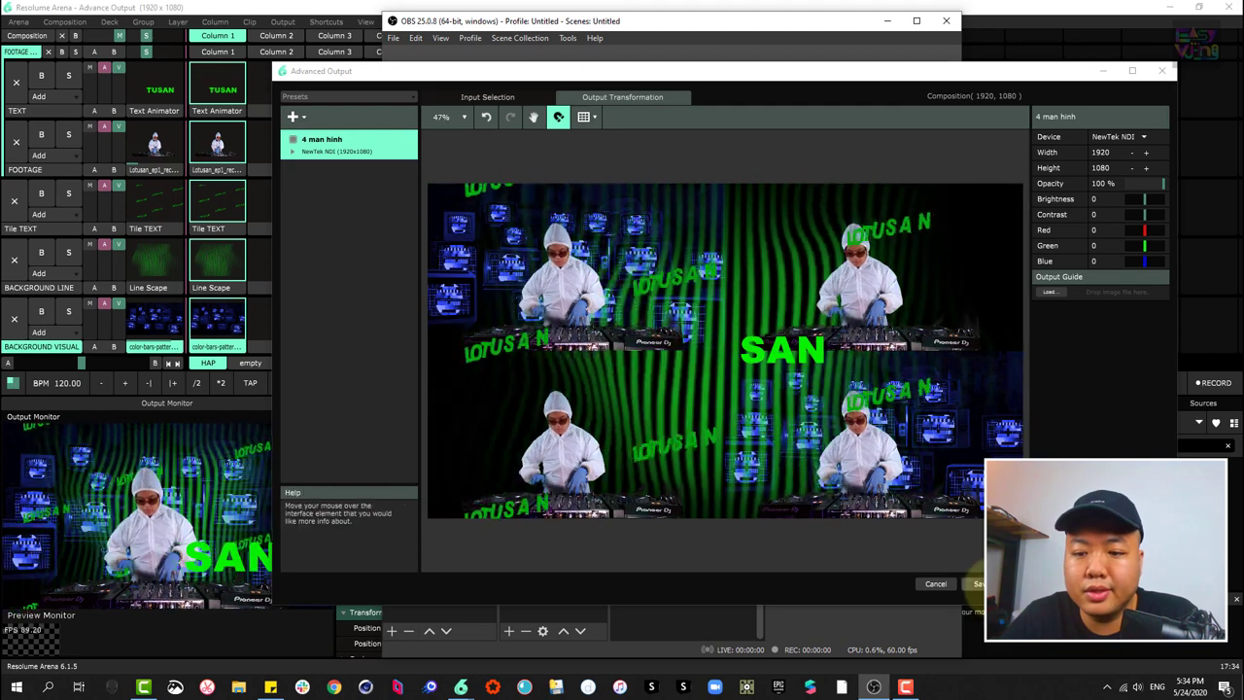
{"action": "left_click", "coordinate": [978, 583]}
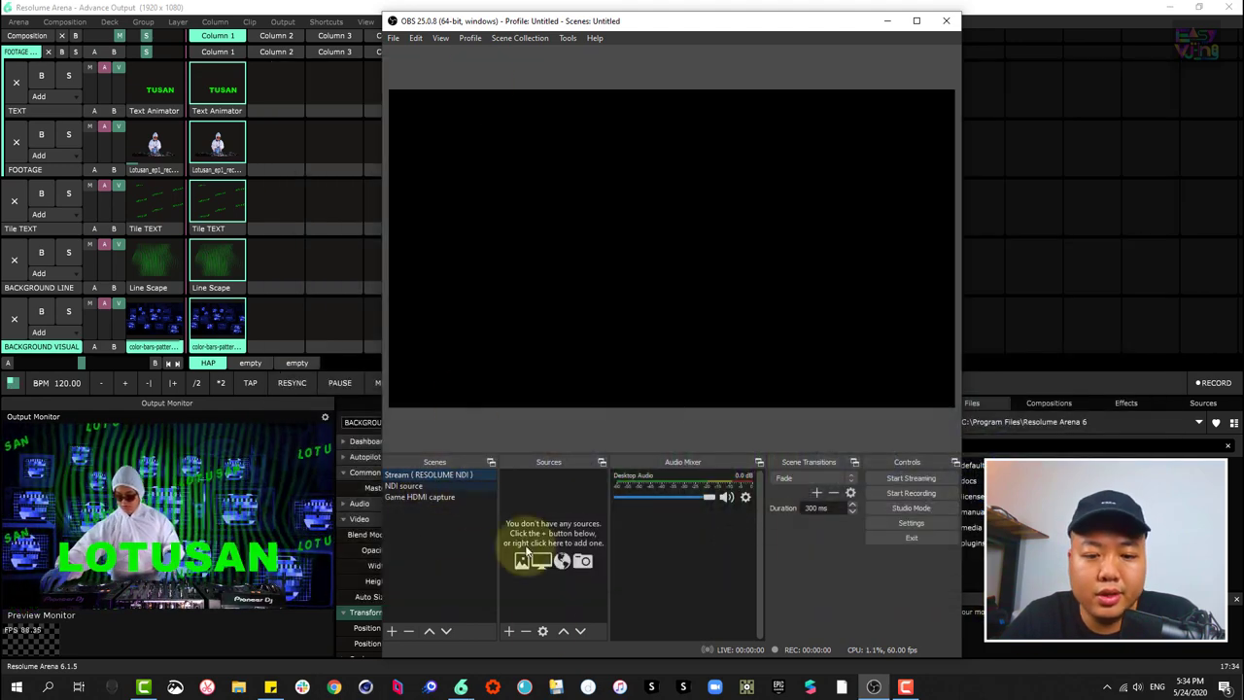
- Add a new NDI source to the "Stream (RESOLUME NDI)" scene that receives the "Arena - 4 man hinh" feed
{"action": "left_click", "coordinate": [509, 631]}
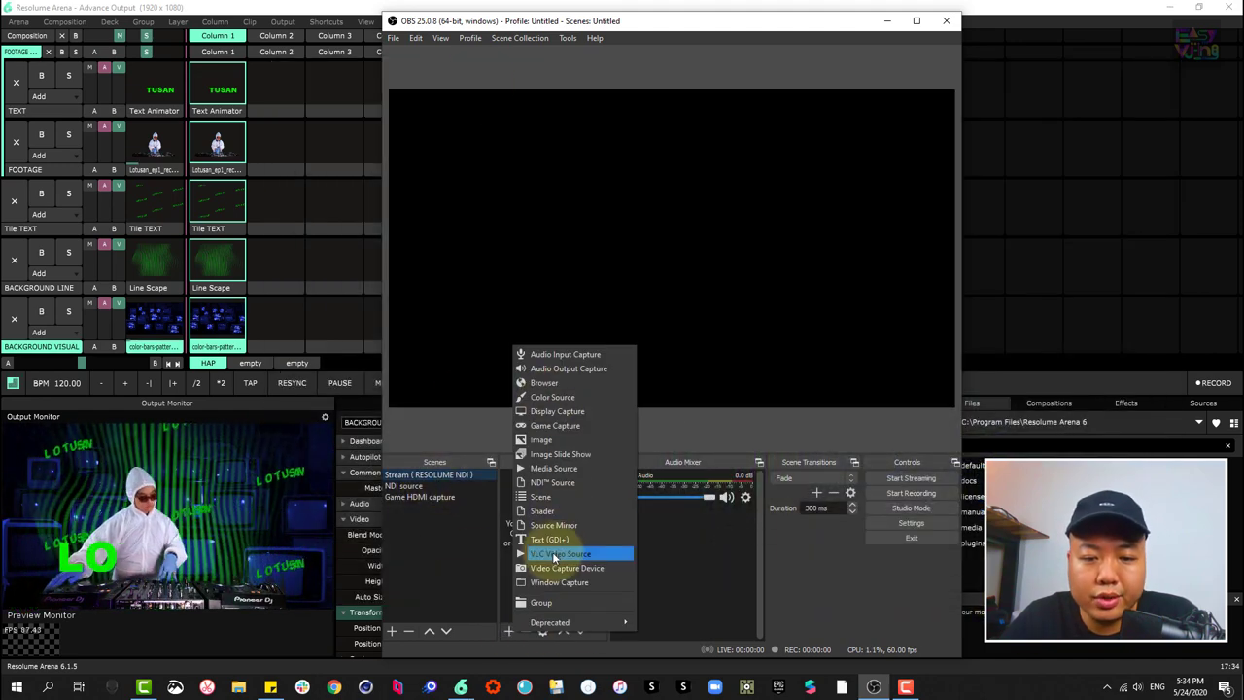
{"action": "left_click", "coordinate": [565, 483]}
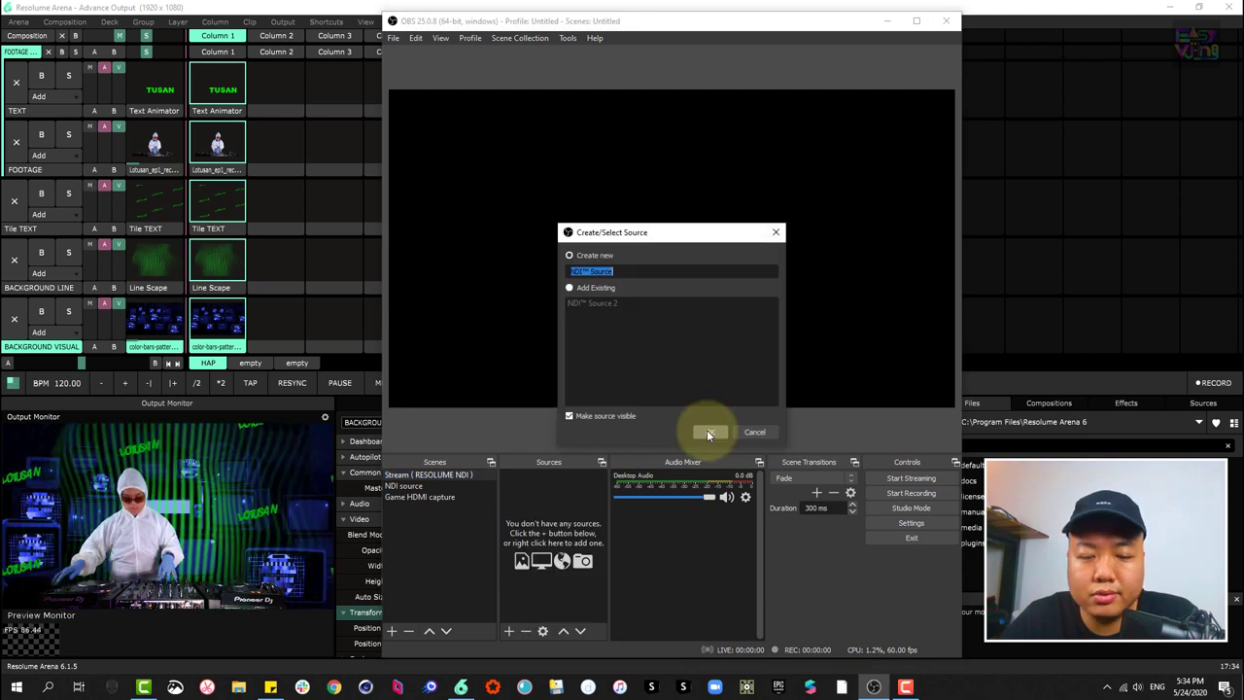
{"action": "left_click", "coordinate": [708, 431]}
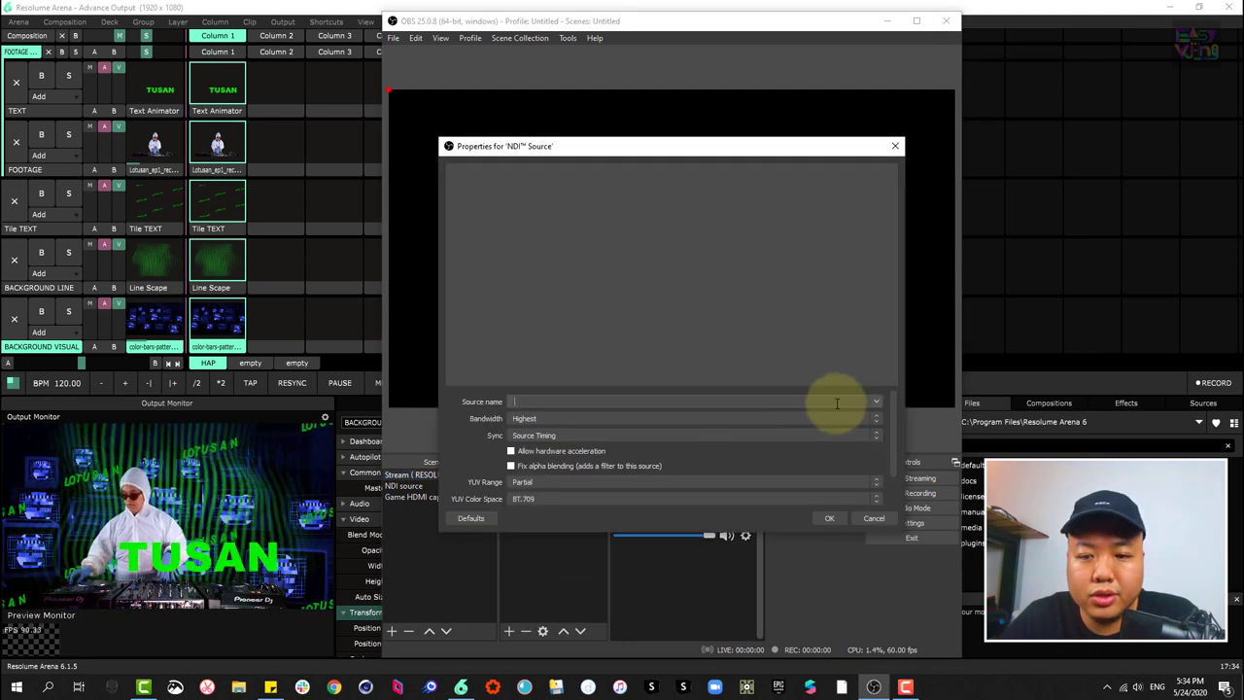
{"action": "left_click", "coordinate": [574, 411]}
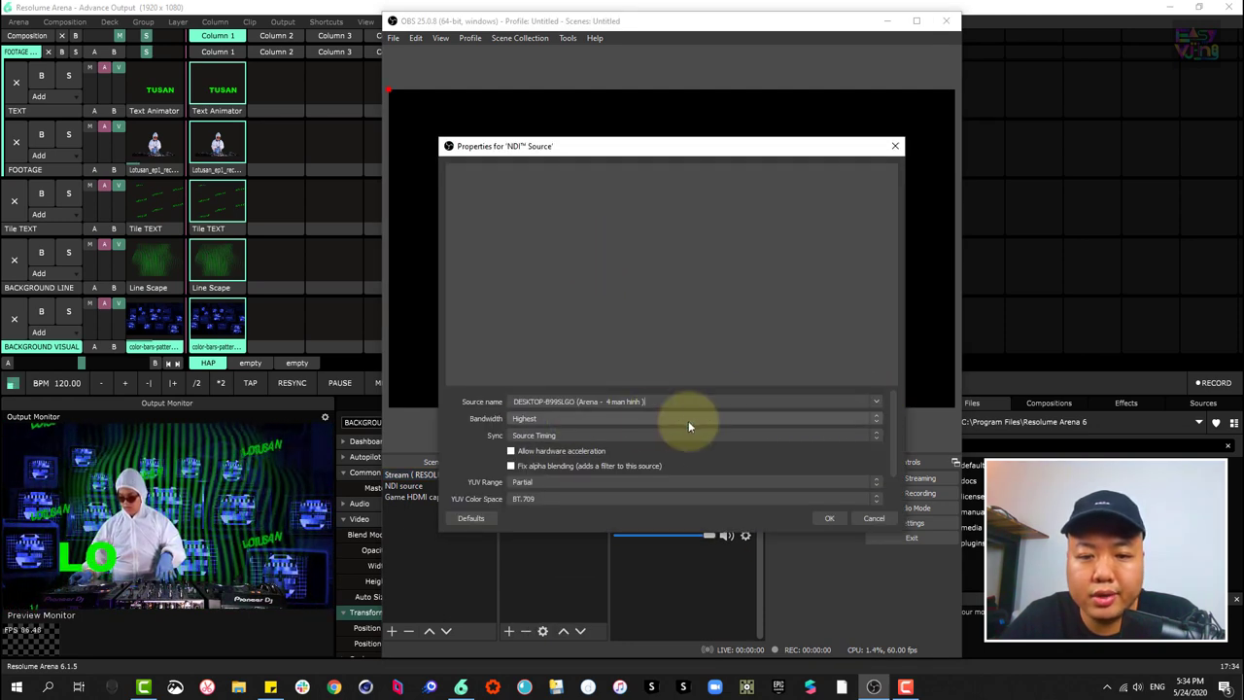
{"action": "left_click", "coordinate": [829, 518]}
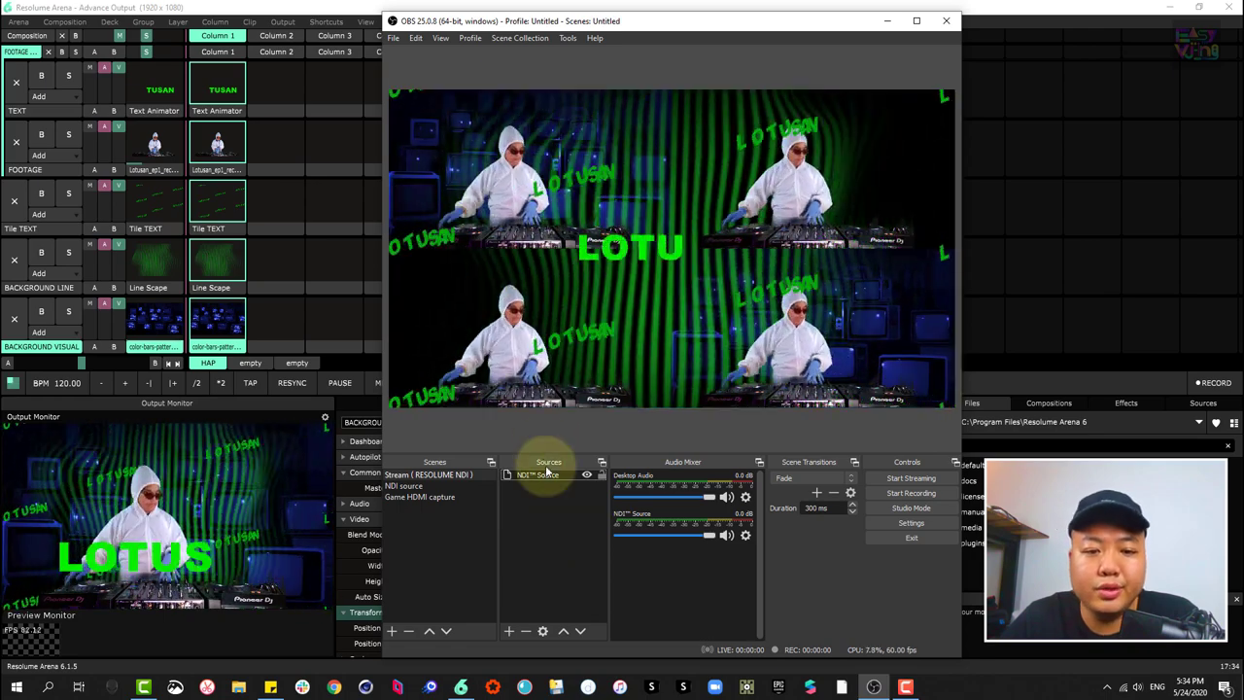
- Hide the NDI source in the scene, switch to Resolume Arena and reopen the advanced output setup
{"action": "left_click", "coordinate": [586, 479]}
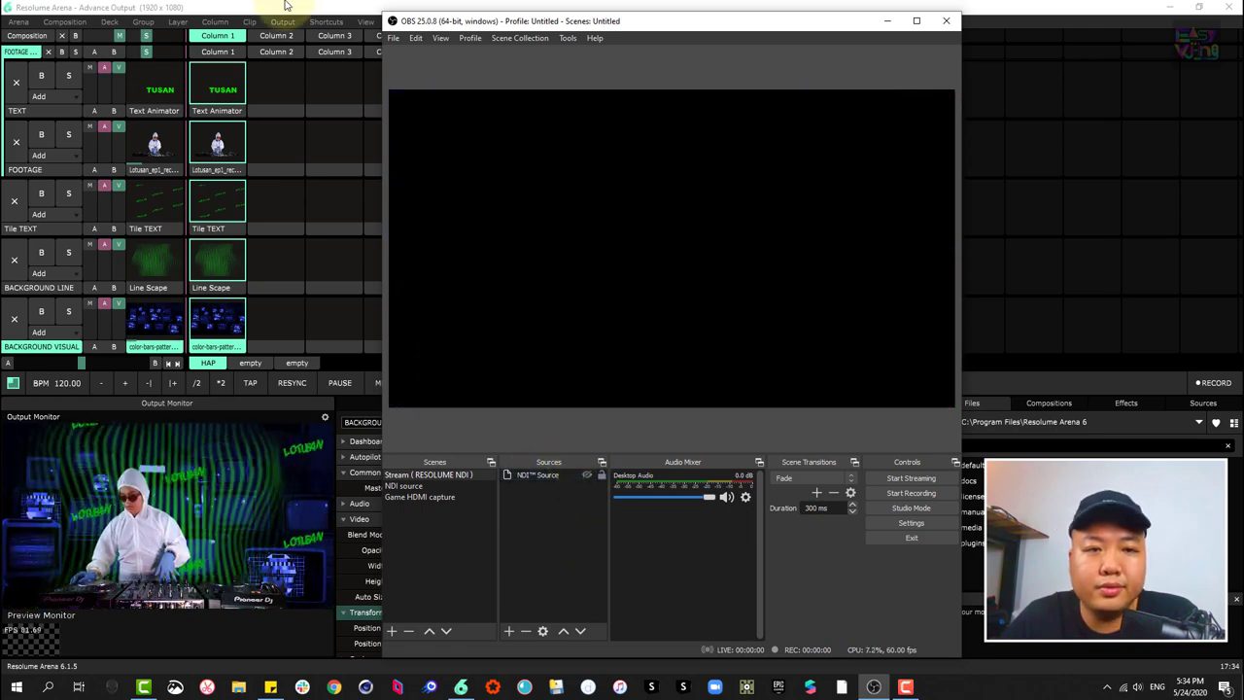
{"action": "left_click", "coordinate": [285, 13]}
{"action": "left_click", "coordinate": [284, 22]}
{"action": "left_click", "coordinate": [301, 36]}
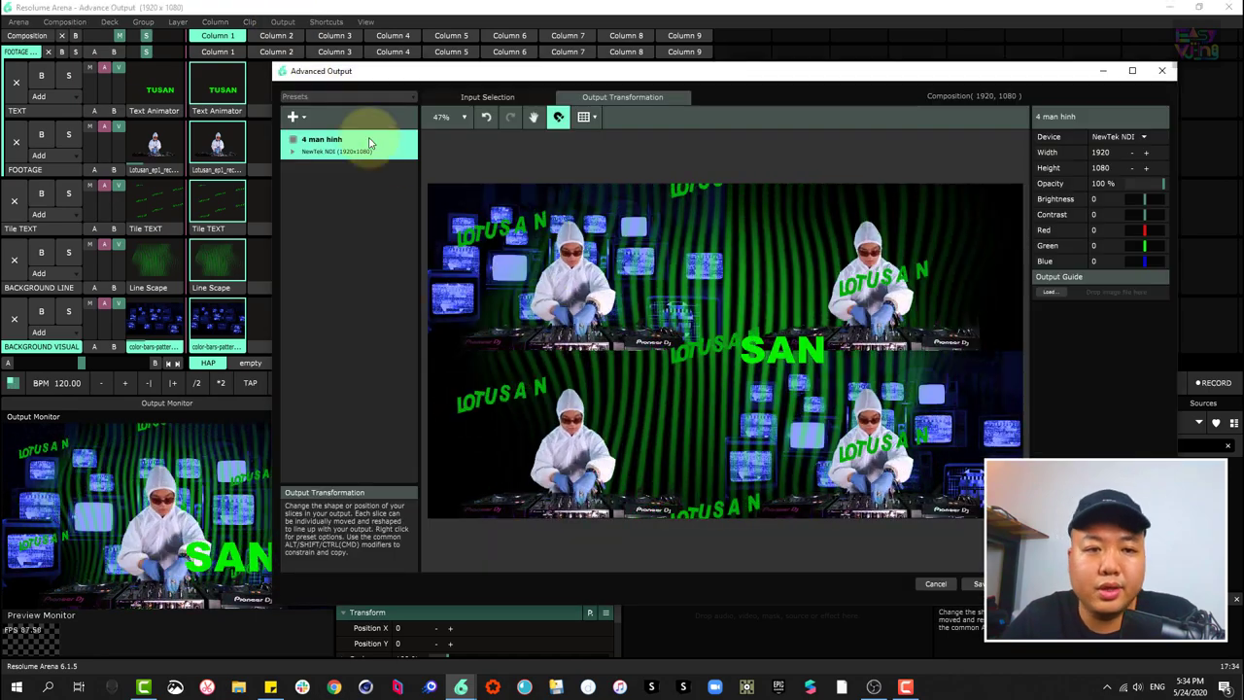
{"action": "left_click_drag", "start_coordinate": [627, 72], "coordinate": [509, 50]}
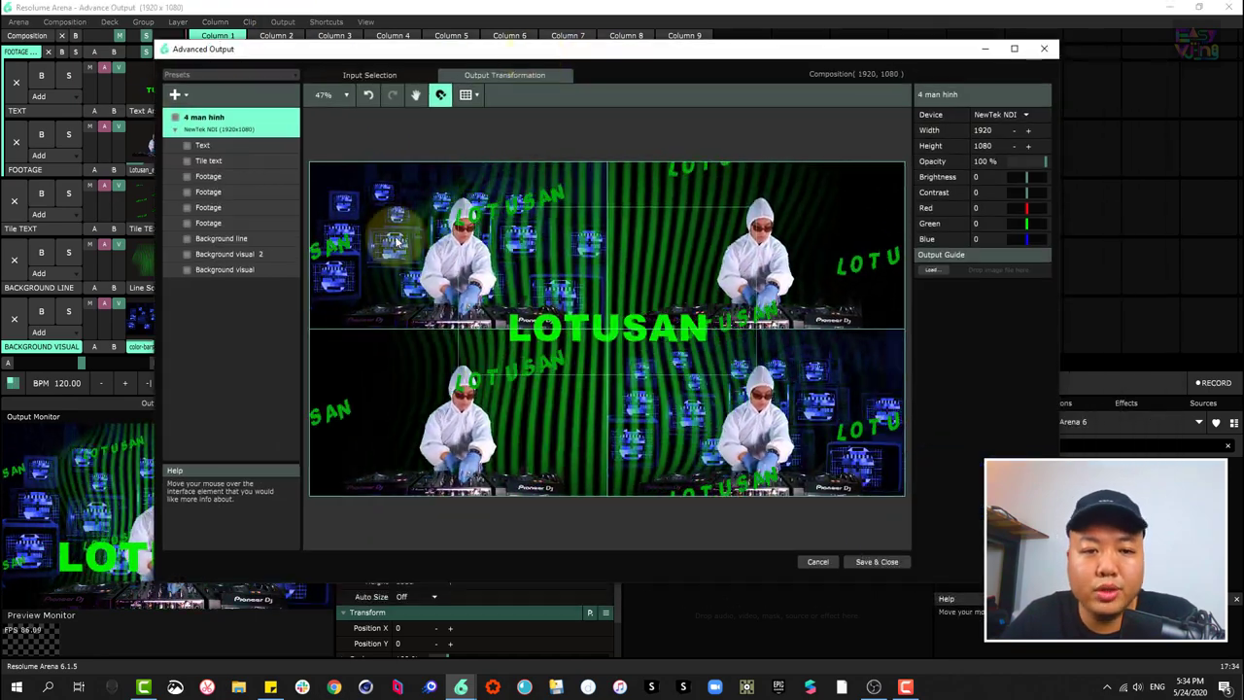
- Examine how the "4 man hinh" screen and its uppermost slices are named and arranged
{"action": "left_click", "coordinate": [206, 146]}
{"action": "left_click", "coordinate": [208, 161]}
{"action": "left_click", "coordinate": [221, 176]}
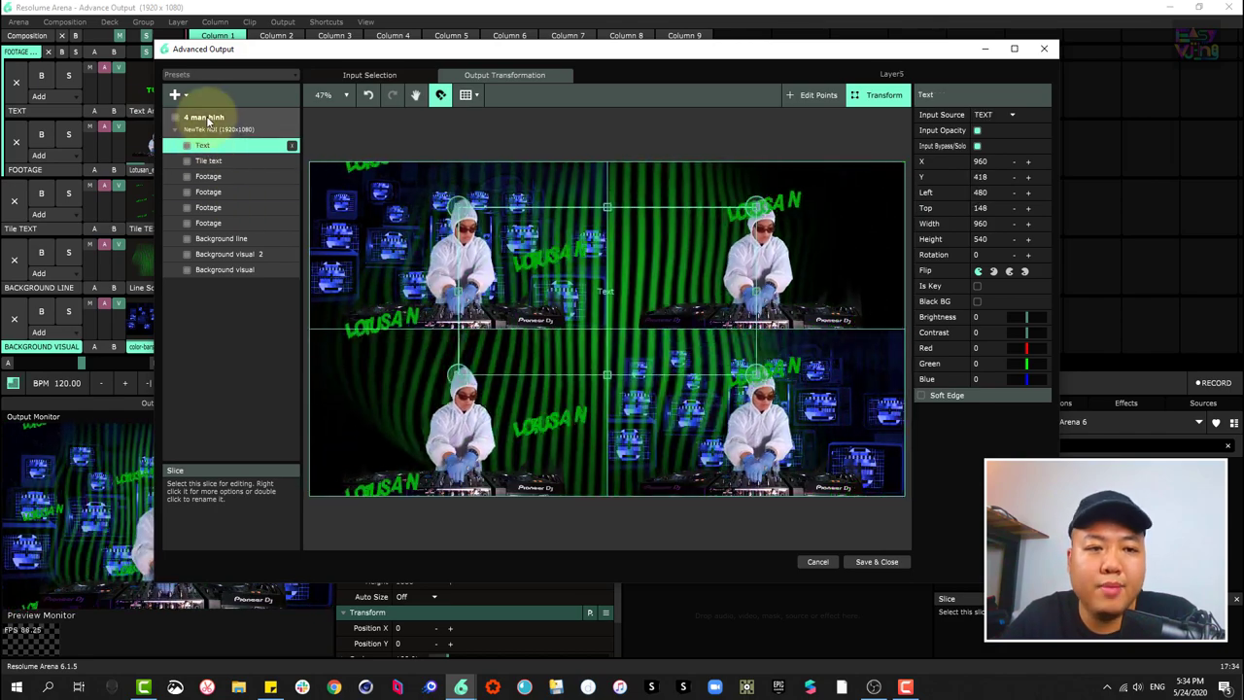
{"action": "left_click", "coordinate": [206, 121]}
{"action": "left_click", "coordinate": [206, 146]}
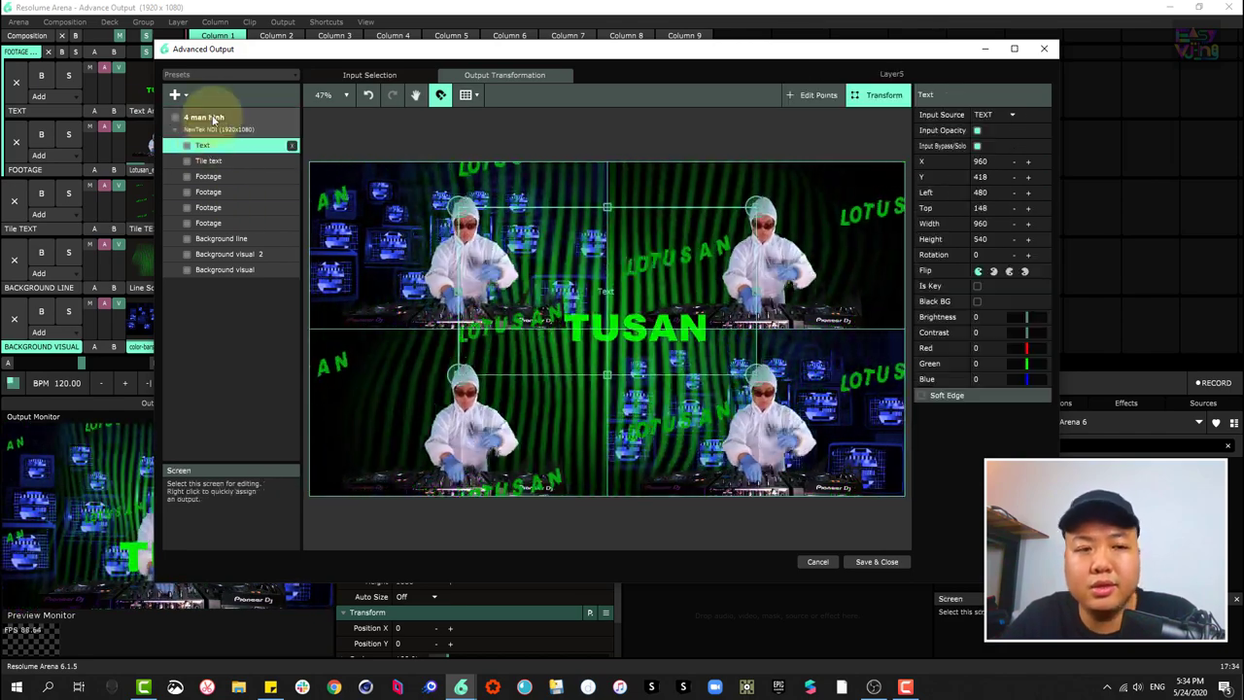
{"action": "left_click", "coordinate": [199, 118]}
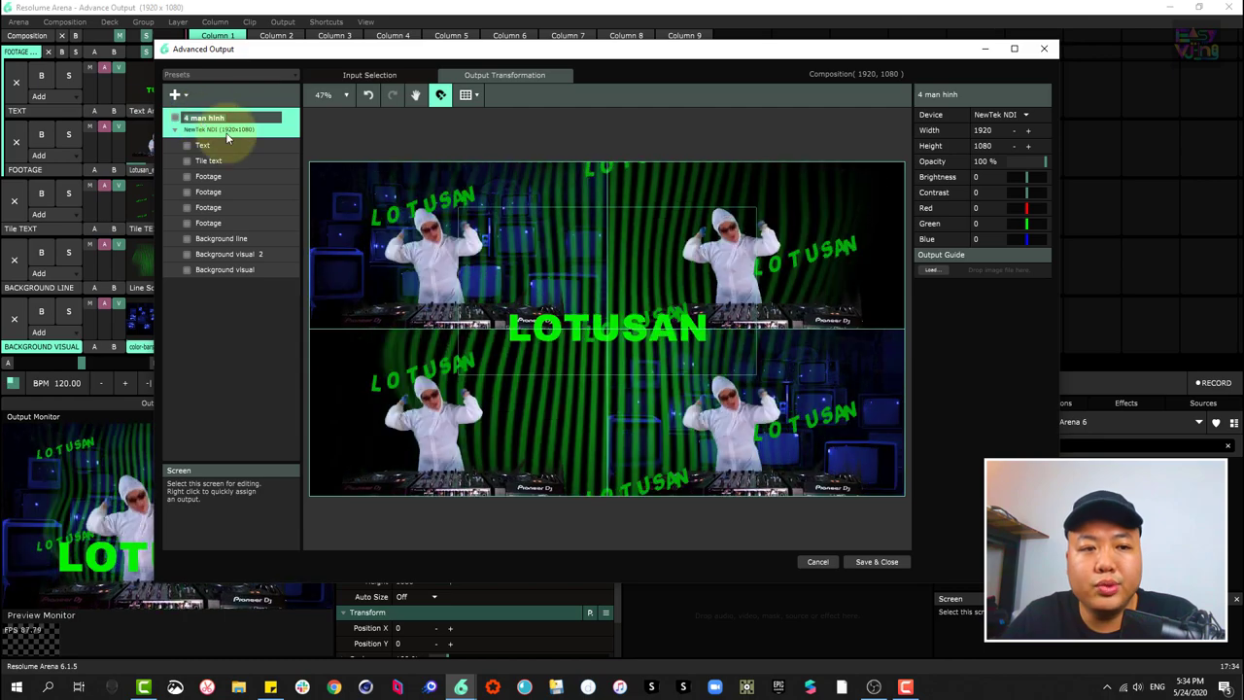
{"action": "double_click", "coordinate": [211, 118]}
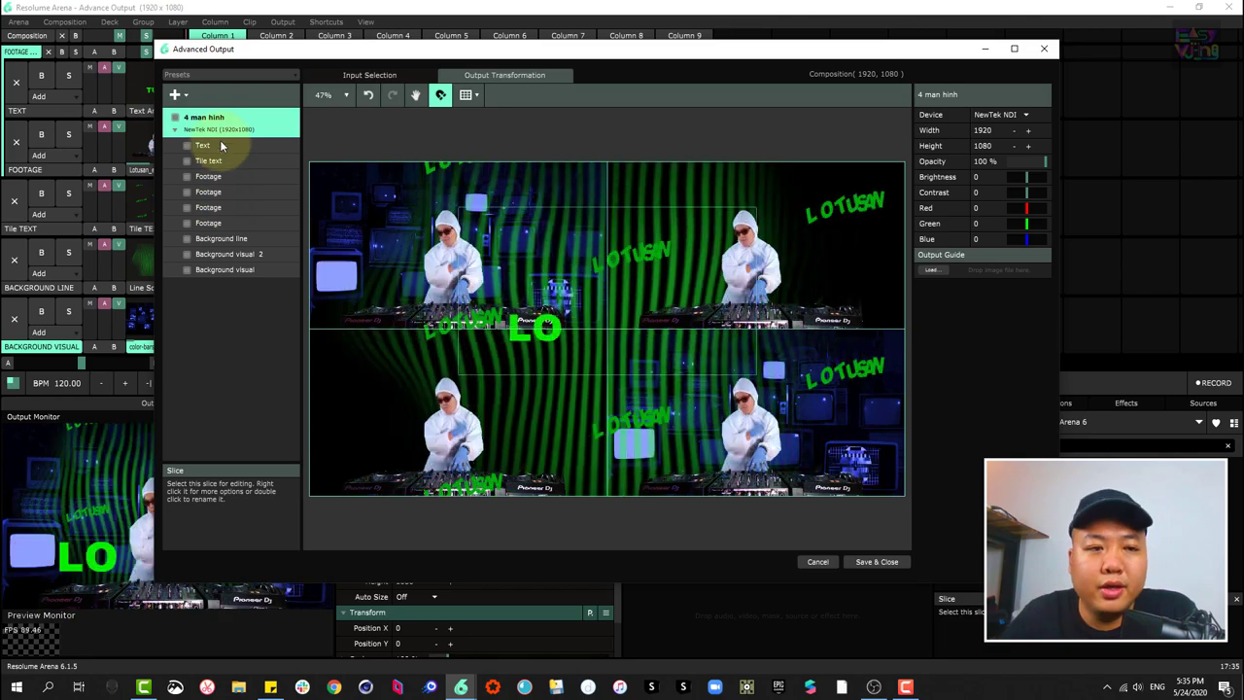
- Review the names and placement of the slices from Text down to Background visual
{"action": "left_click", "coordinate": [222, 144]}
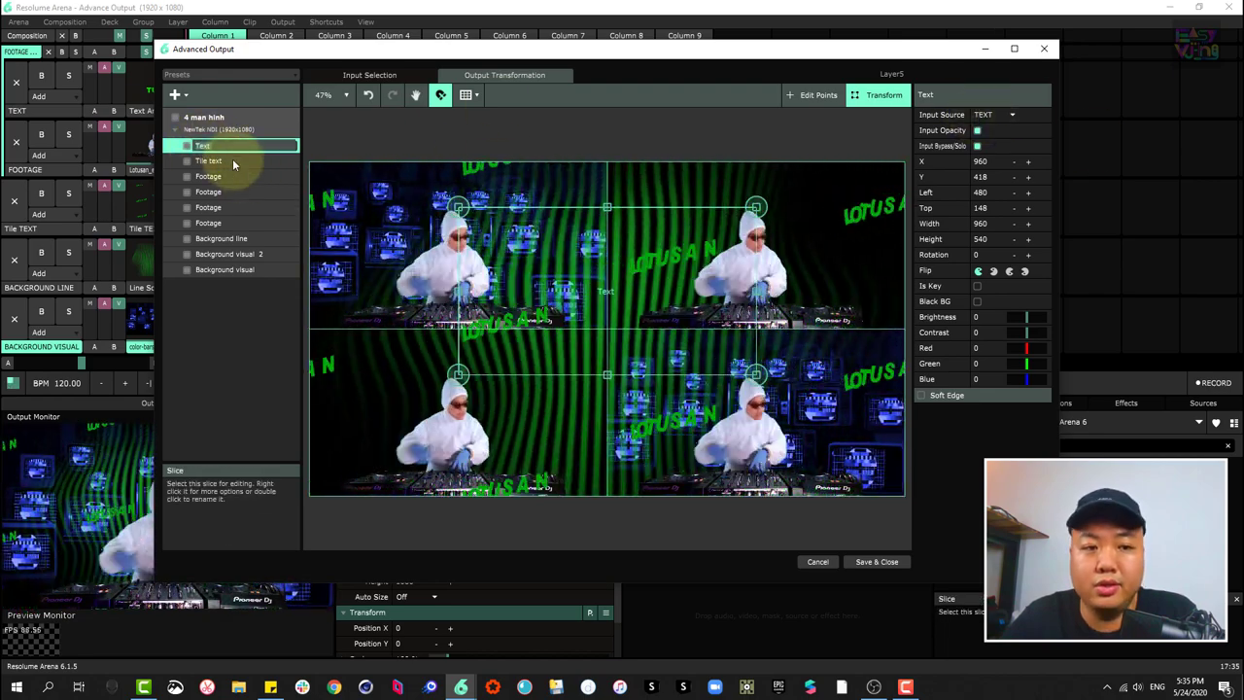
{"action": "left_click", "coordinate": [232, 160]}
{"action": "left_click", "coordinate": [228, 176]}
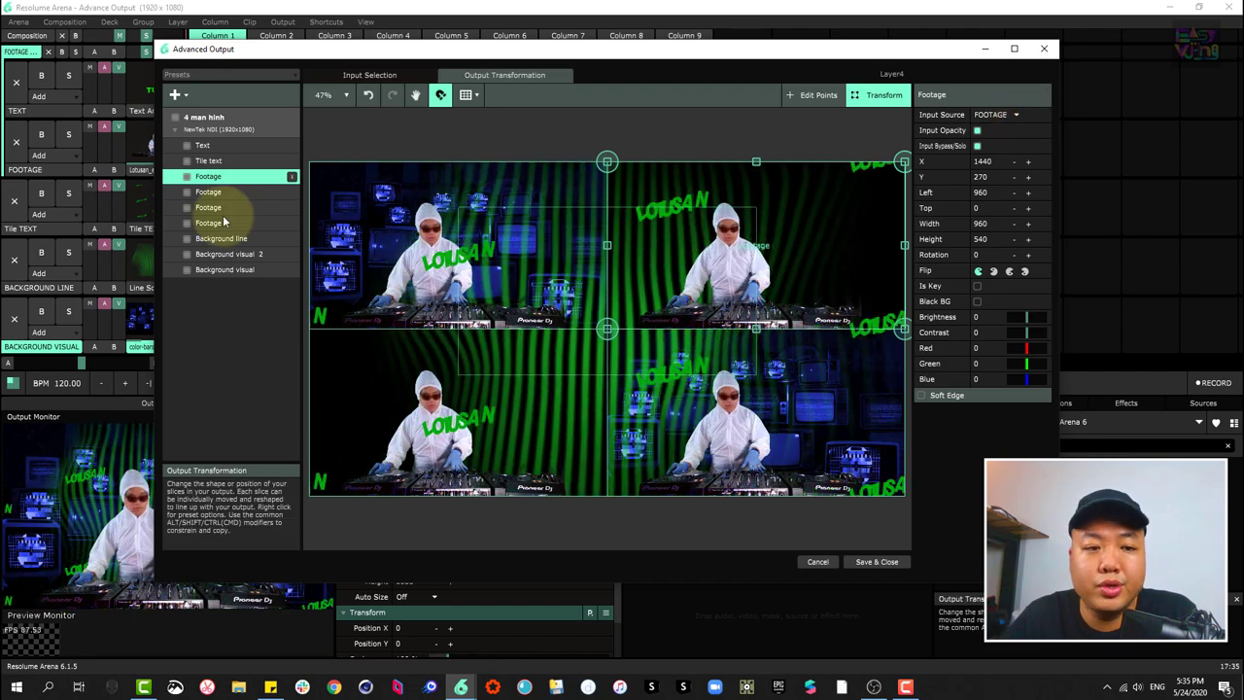
{"action": "left_click", "coordinate": [227, 207]}
{"action": "left_click", "coordinate": [232, 238]}
{"action": "left_click", "coordinate": [208, 253]}
{"action": "left_click", "coordinate": [217, 271]}
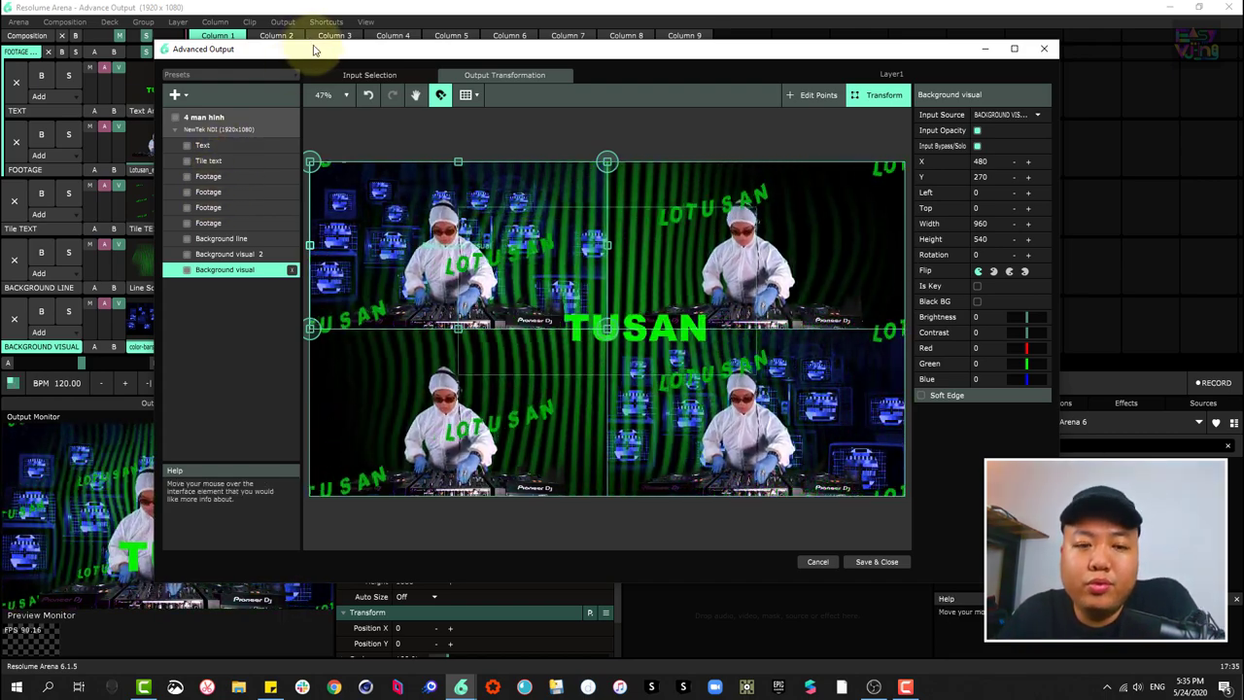
- Fold and disable the "4 man hinh" screen and add a new Virtual Output screen
{"action": "left_click", "coordinate": [176, 130]}
{"action": "left_click", "coordinate": [240, 127]}
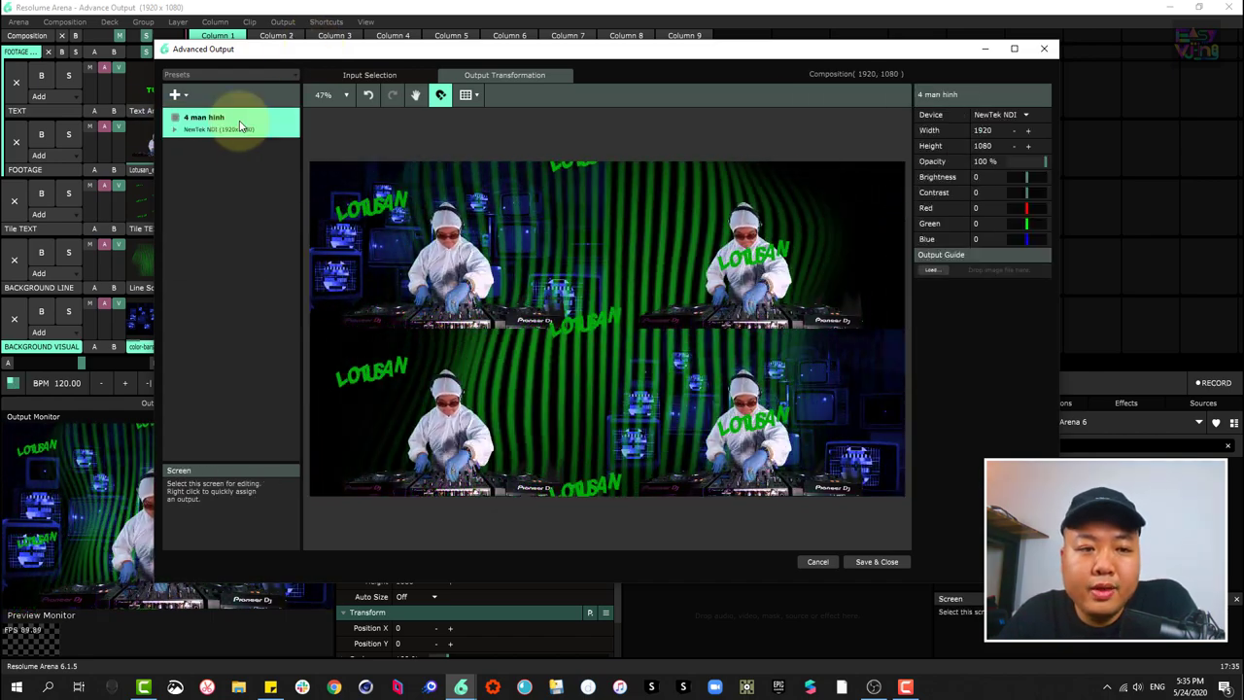
{"action": "left_click", "coordinate": [400, 76]}
{"action": "left_click", "coordinate": [176, 95]}
{"action": "left_click", "coordinate": [190, 158]}
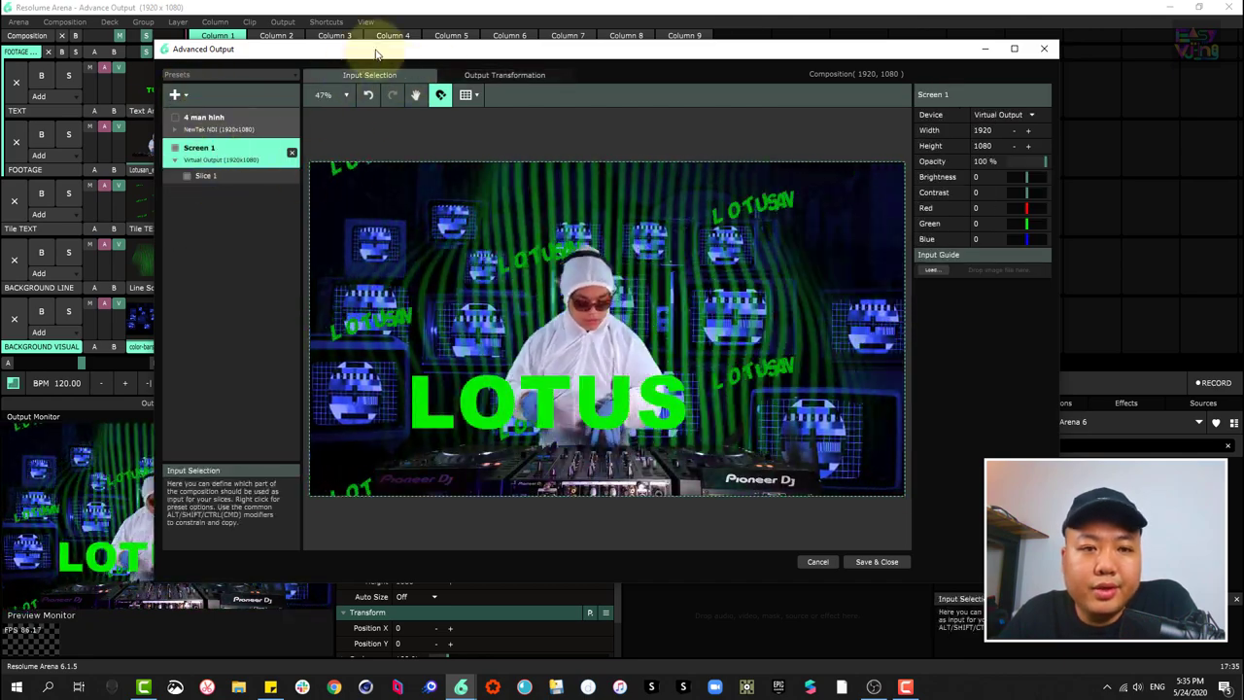
- Set the input source of the new screen's Slice 1 to the FOOTAGE layer
{"action": "left_click_drag", "start_coordinate": [387, 49], "coordinate": [424, 46]}
{"action": "left_click", "coordinate": [245, 173]}
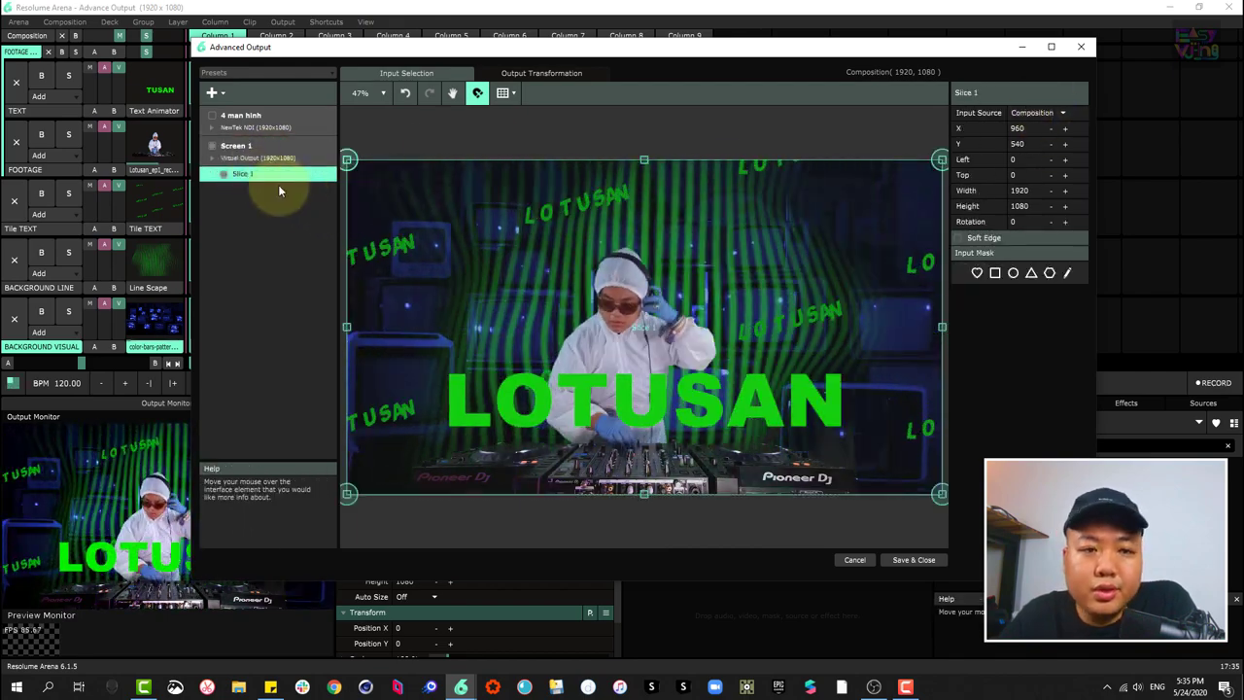
{"action": "left_click", "coordinate": [1048, 96]}
{"action": "left_click", "coordinate": [1050, 112]}
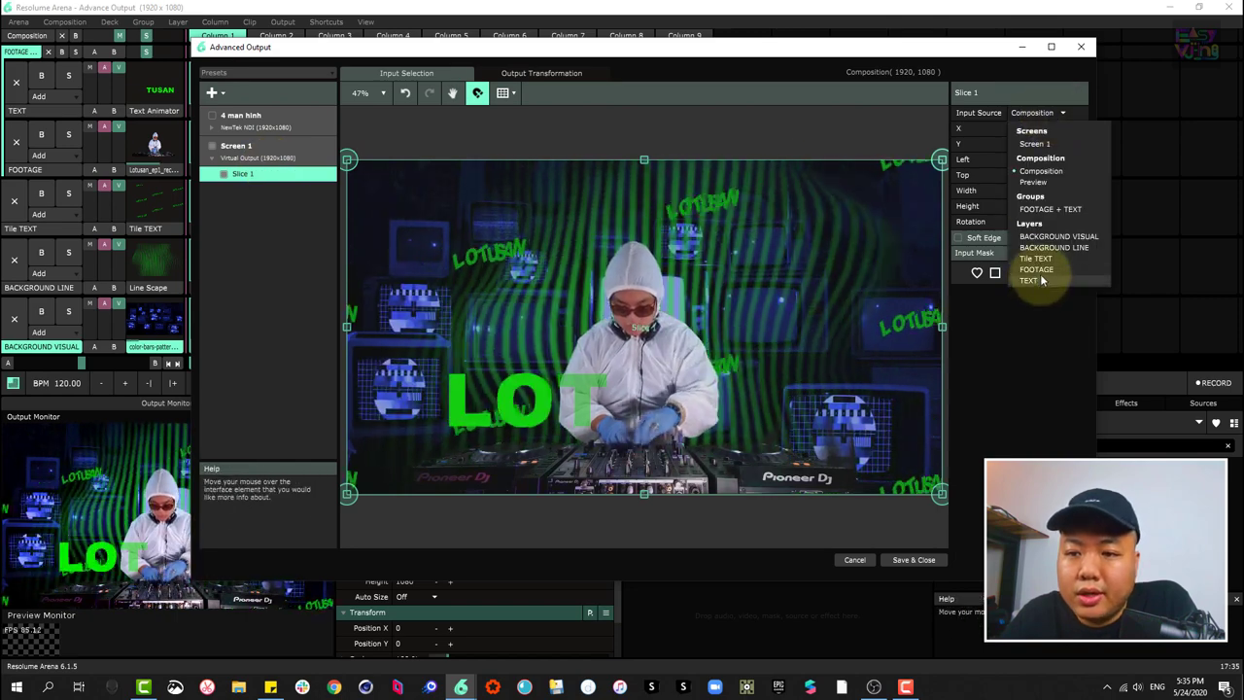
{"action": "left_click", "coordinate": [1037, 269]}
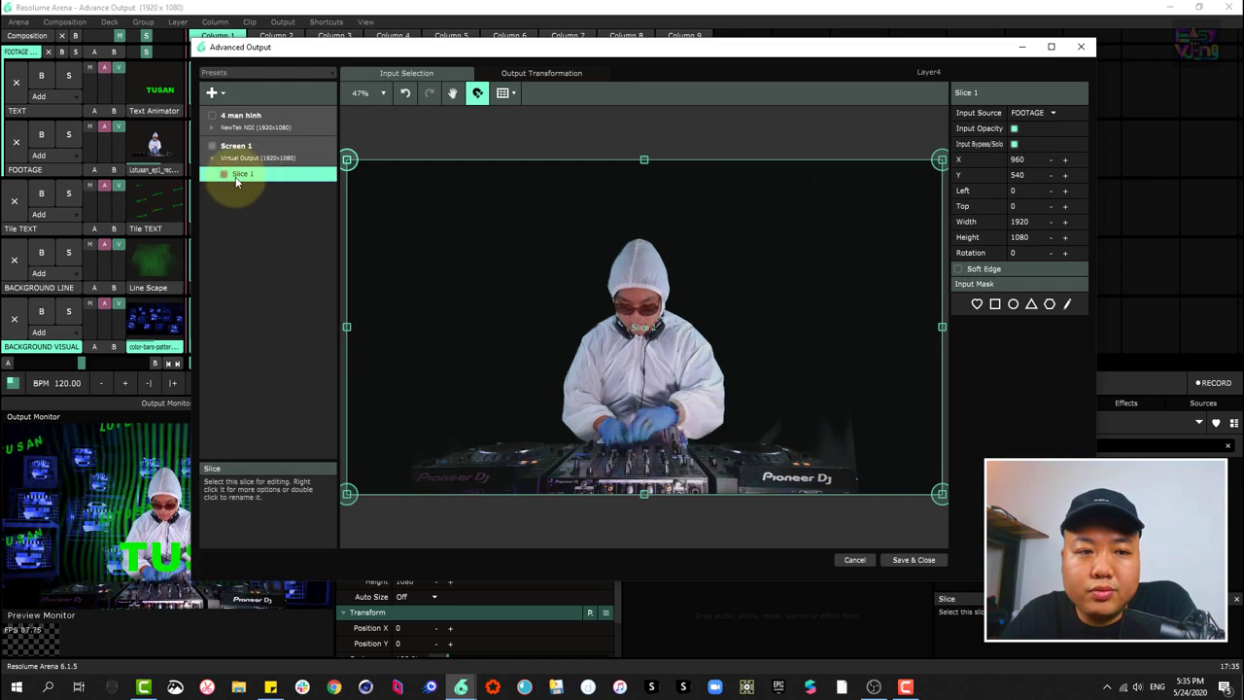
- Add a second slice to Screen 1 and set its input source to the TEXT layer
{"action": "left_click", "coordinate": [222, 93]}
{"action": "left_click", "coordinate": [244, 139]}
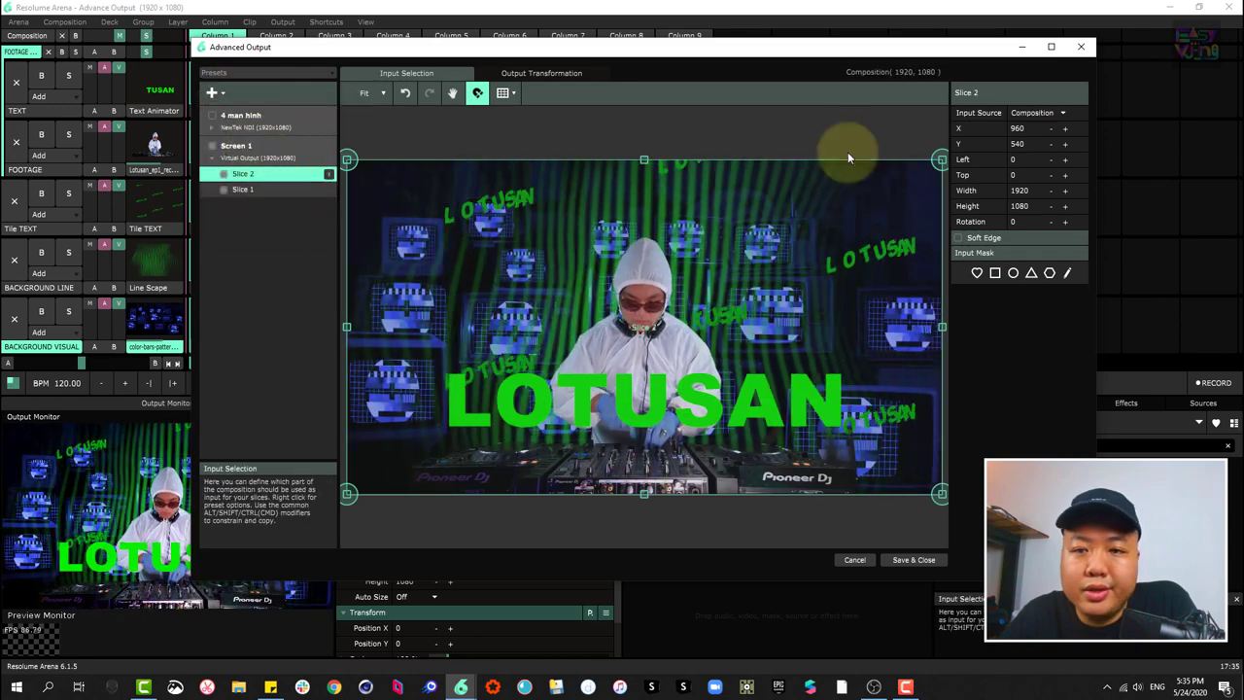
{"action": "left_click", "coordinate": [1047, 114]}
{"action": "left_click", "coordinate": [1034, 278]}
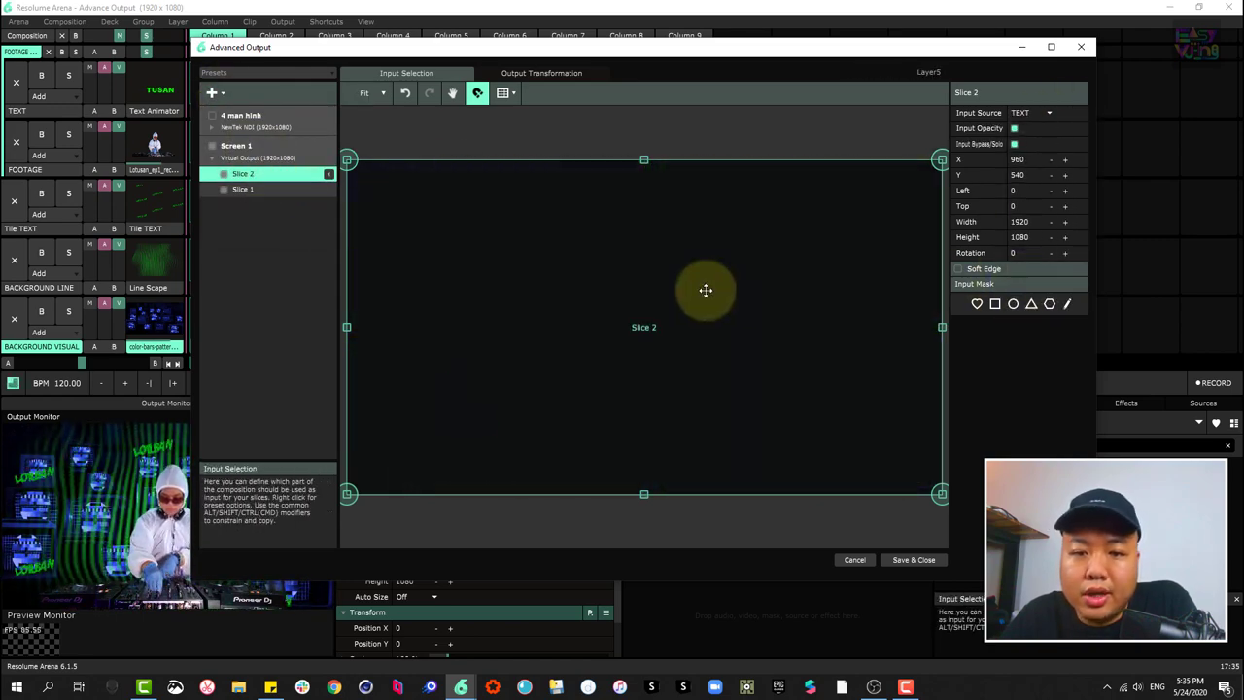
- In the output transformation view, rename Slice 1 to "Footage" and Slice 2 to "Text"
{"action": "left_click", "coordinate": [256, 190]}
{"action": "left_click", "coordinate": [247, 173]}
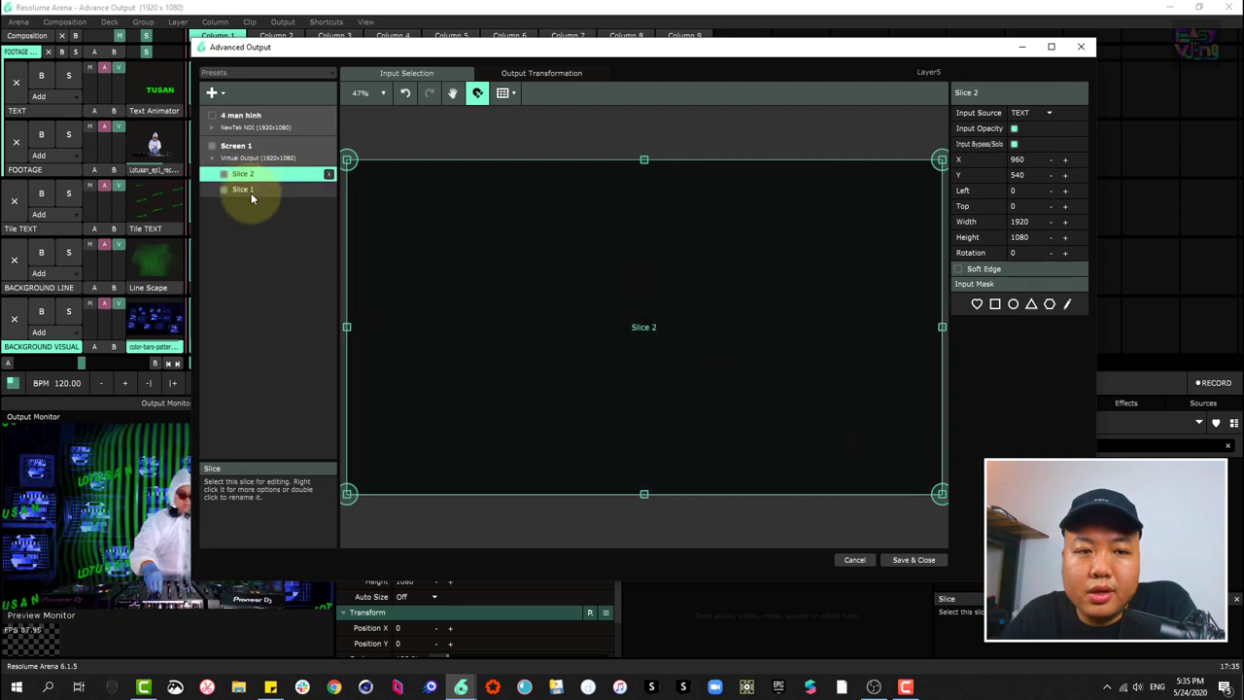
{"action": "left_click", "coordinate": [251, 191]}
{"action": "left_click", "coordinate": [535, 74]}
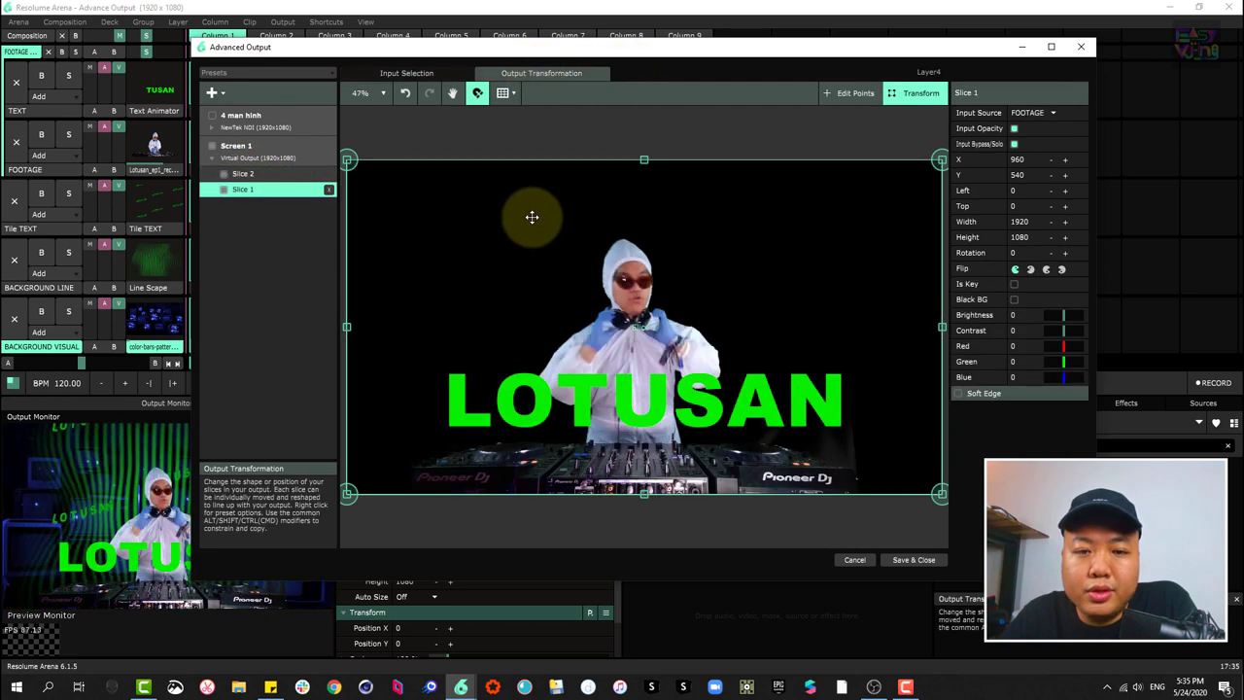
{"action": "left_click", "coordinate": [254, 191]}
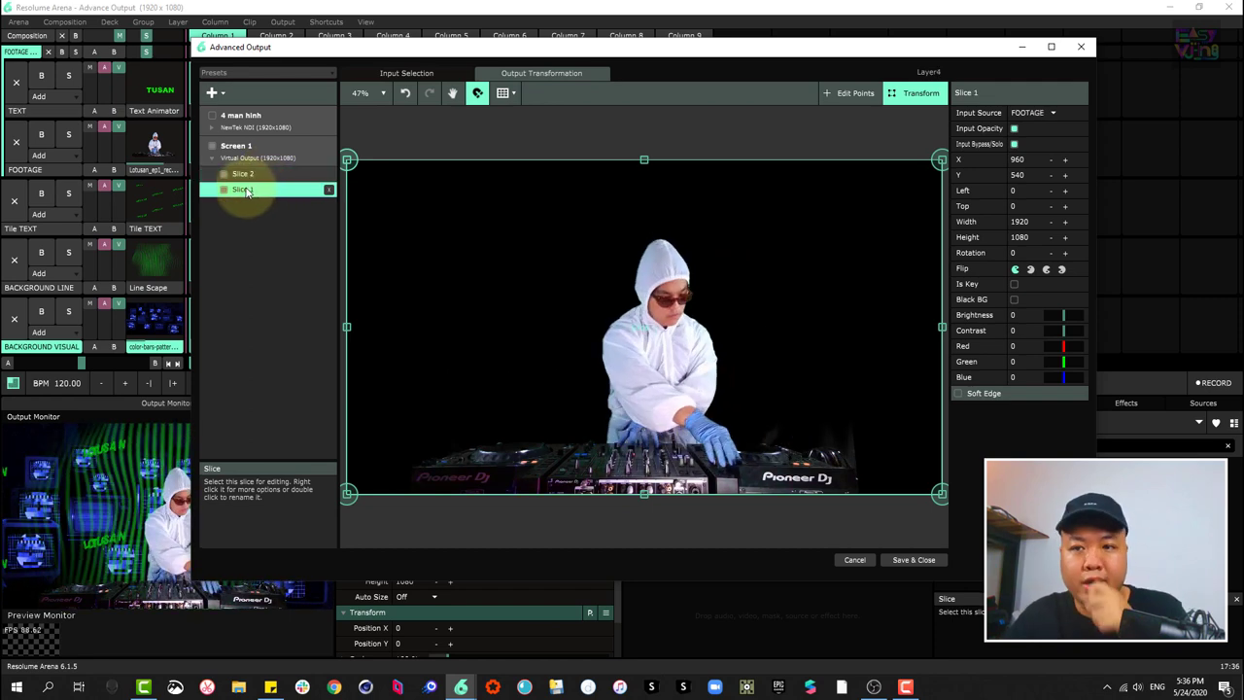
{"action": "double_click", "coordinate": [245, 191]}
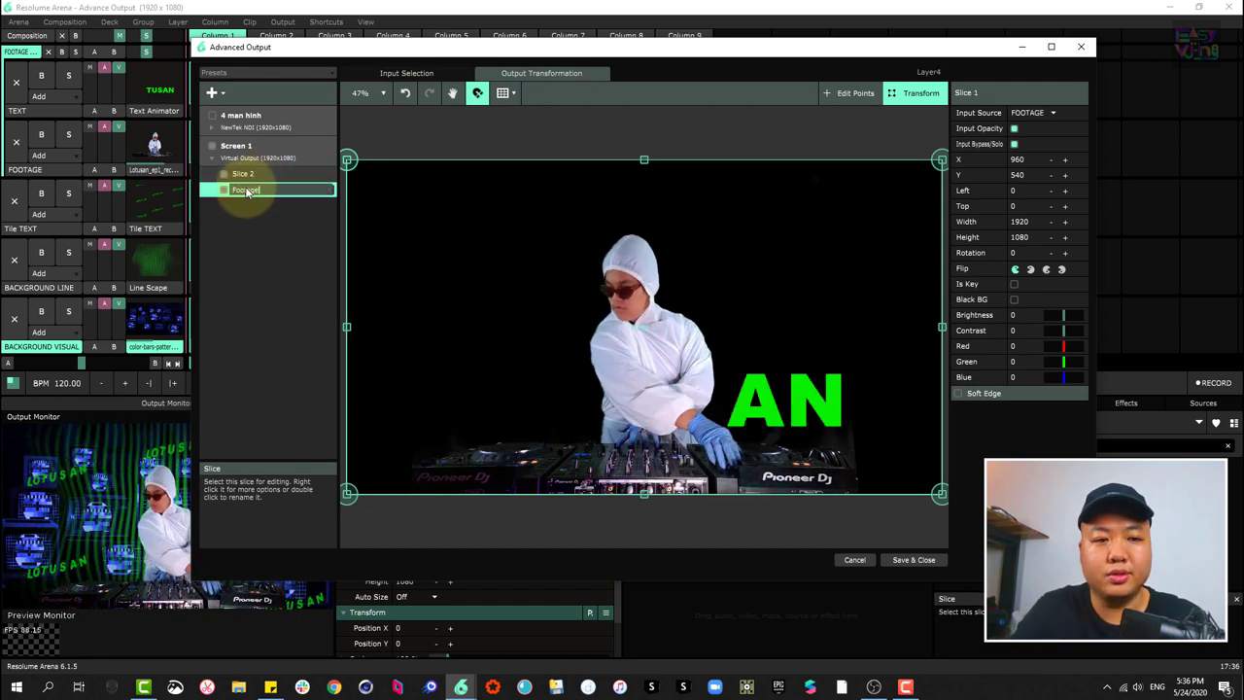
{"action": "left_click", "coordinate": [247, 176]}
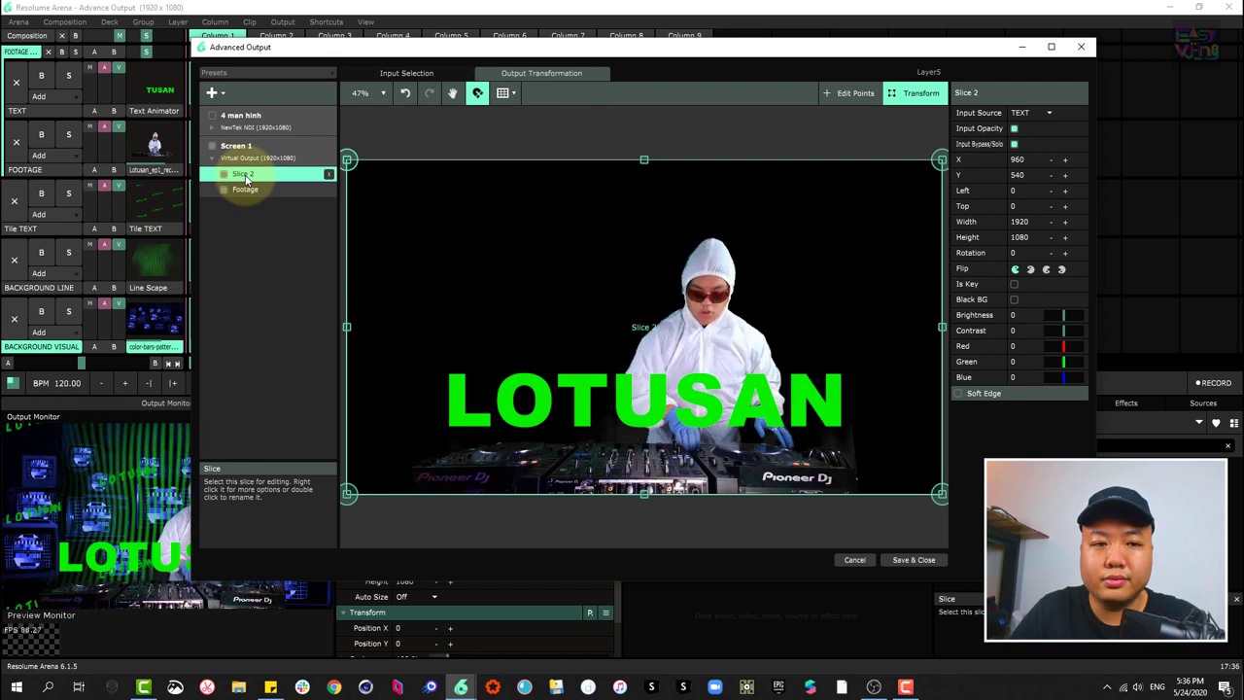
{"action": "double_click", "coordinate": [245, 175]}
{"action": "type", "text": "Text"}
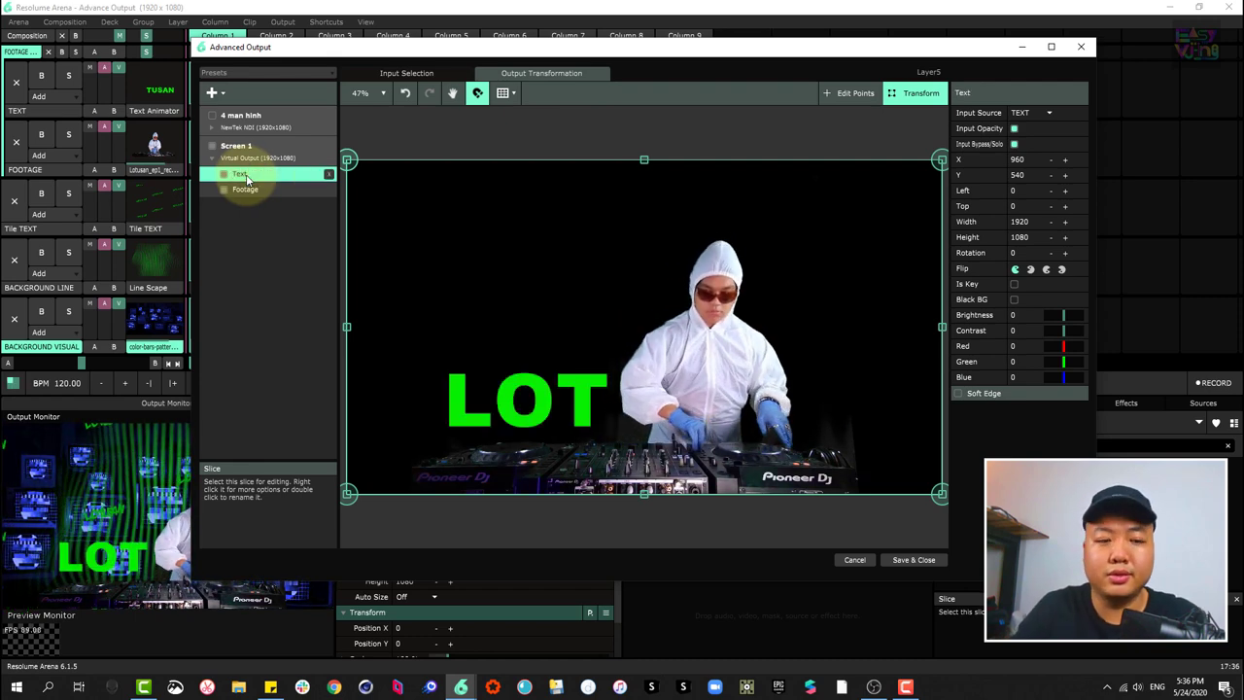
- Shrink the Text and Footage slices to about 1141 × 642 and align both along the output's upper edge around X 917, Y 321
{"action": "left_click", "coordinate": [645, 294]}
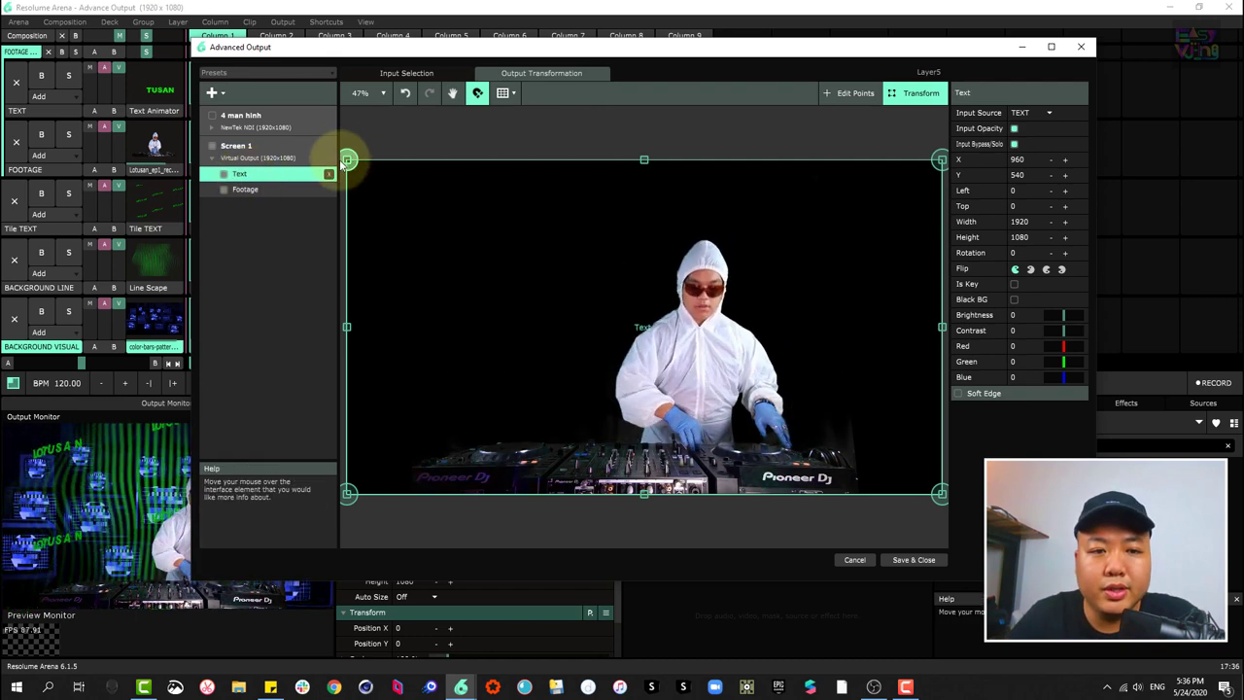
{"action": "left_click_drag", "start_coordinate": [360, 178], "coordinate": [652, 346]}
{"action": "left_click", "coordinate": [425, 216]}
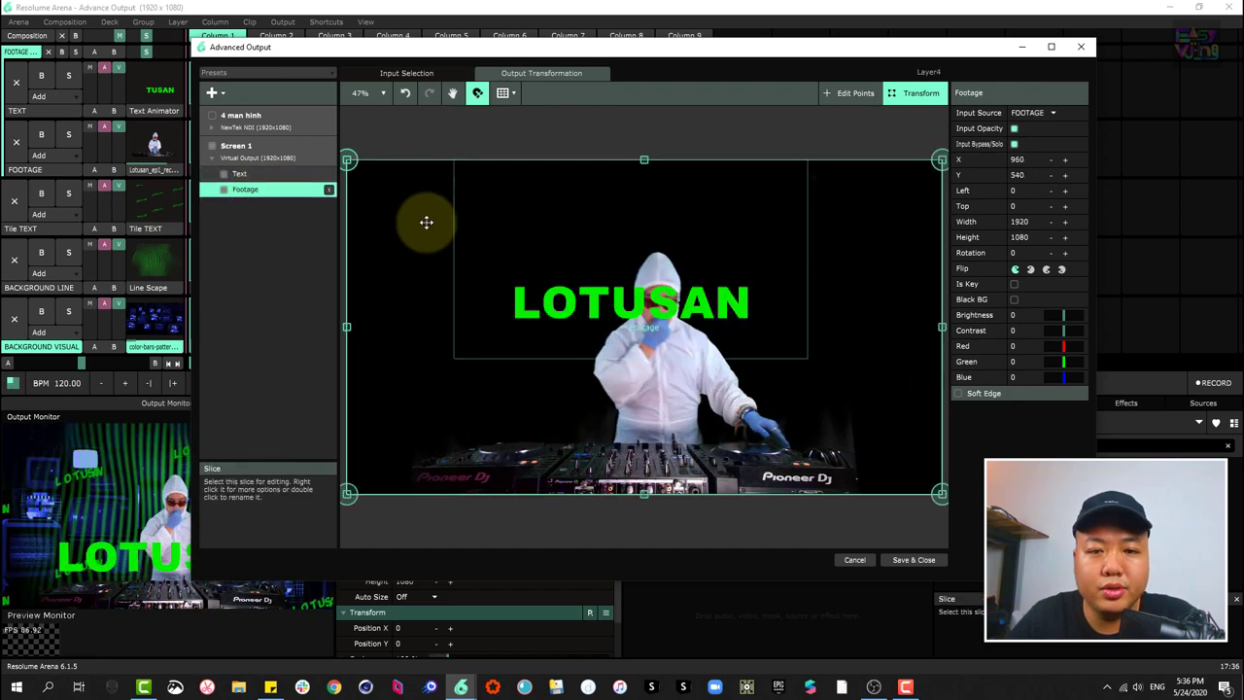
{"action": "left_click_drag", "start_coordinate": [941, 493], "coordinate": [700, 357]}
{"action": "left_click_drag", "start_coordinate": [599, 303], "coordinate": [712, 311]}
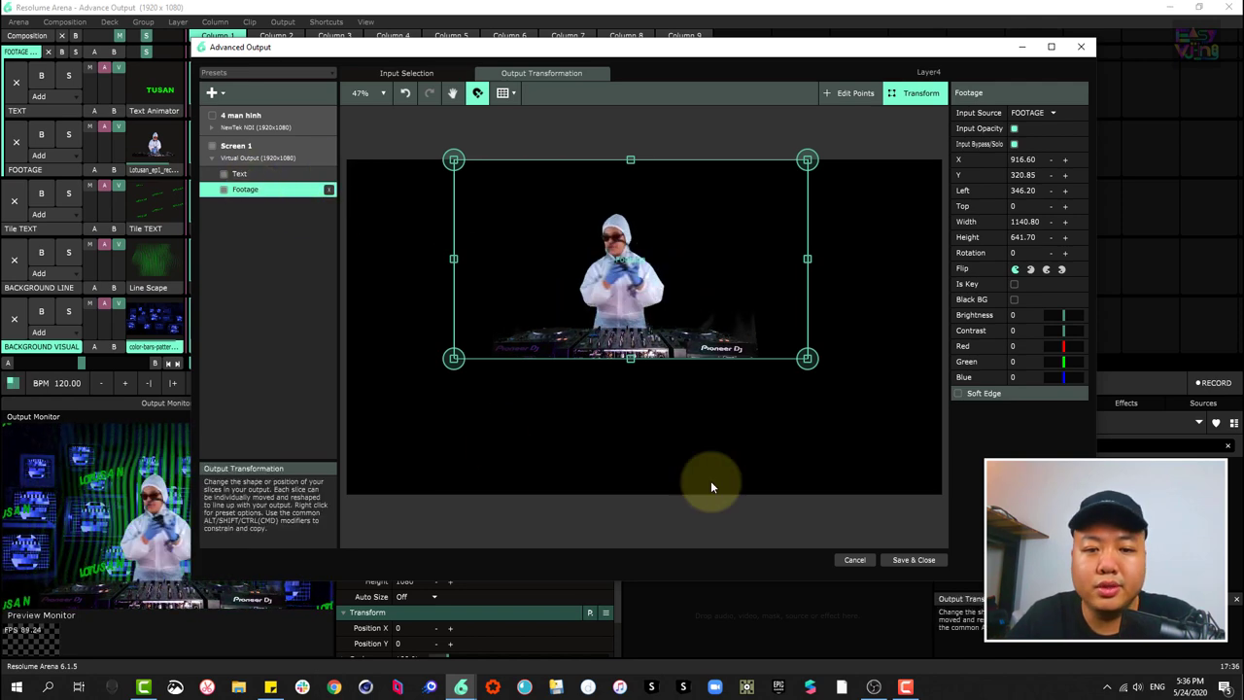
- Duplicate the Footage slice and name the copy "Footage - reflect"
{"action": "key", "text": "ctrl+d"}
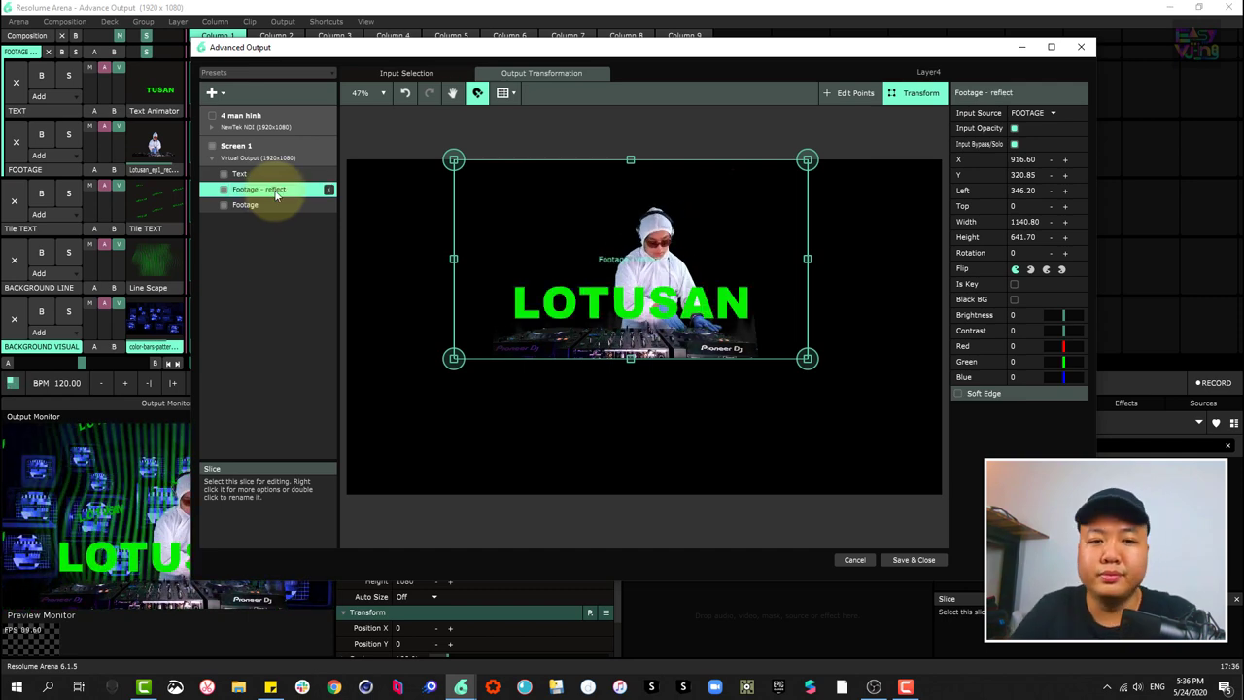
- Rotate "Footage - reflect" to -180, flip it horizontally, place it directly beneath Footage at about Y 963 and set Brightness to -45
{"action": "left_click_drag", "start_coordinate": [813, 156], "coordinate": [885, 134]}
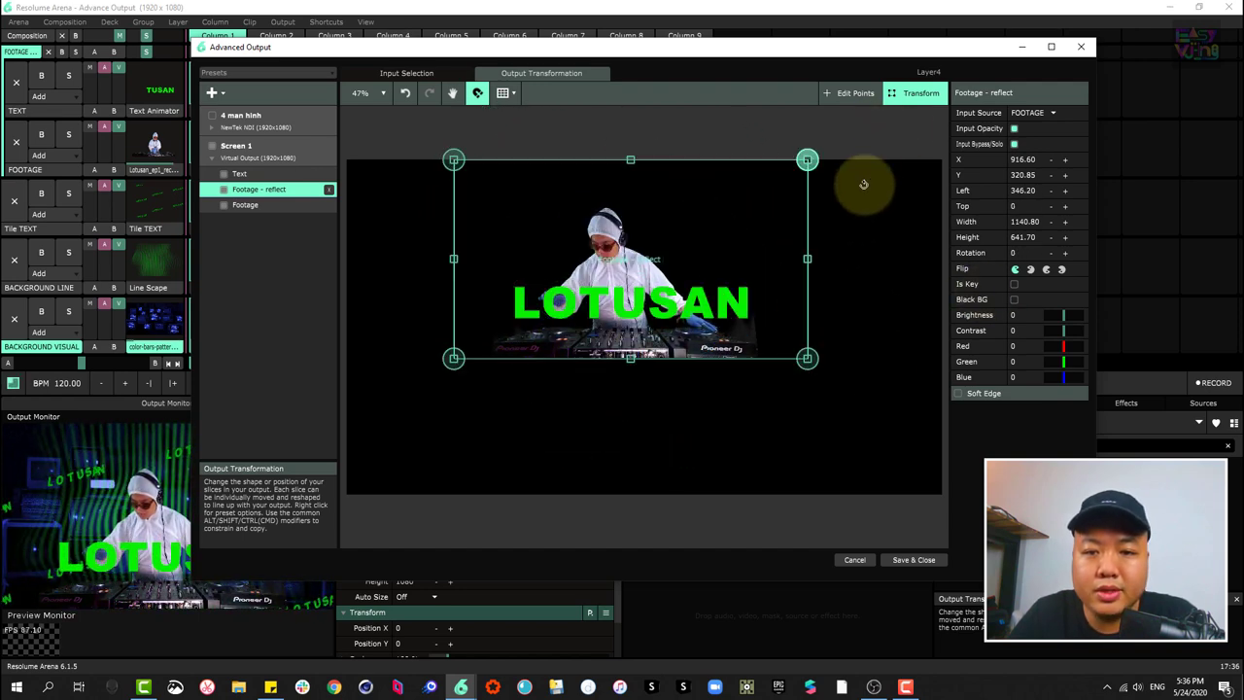
{"action": "left_click_drag", "start_coordinate": [863, 184], "coordinate": [515, 309]}
{"action": "left_click_drag", "start_coordinate": [662, 240], "coordinate": [636, 398]}
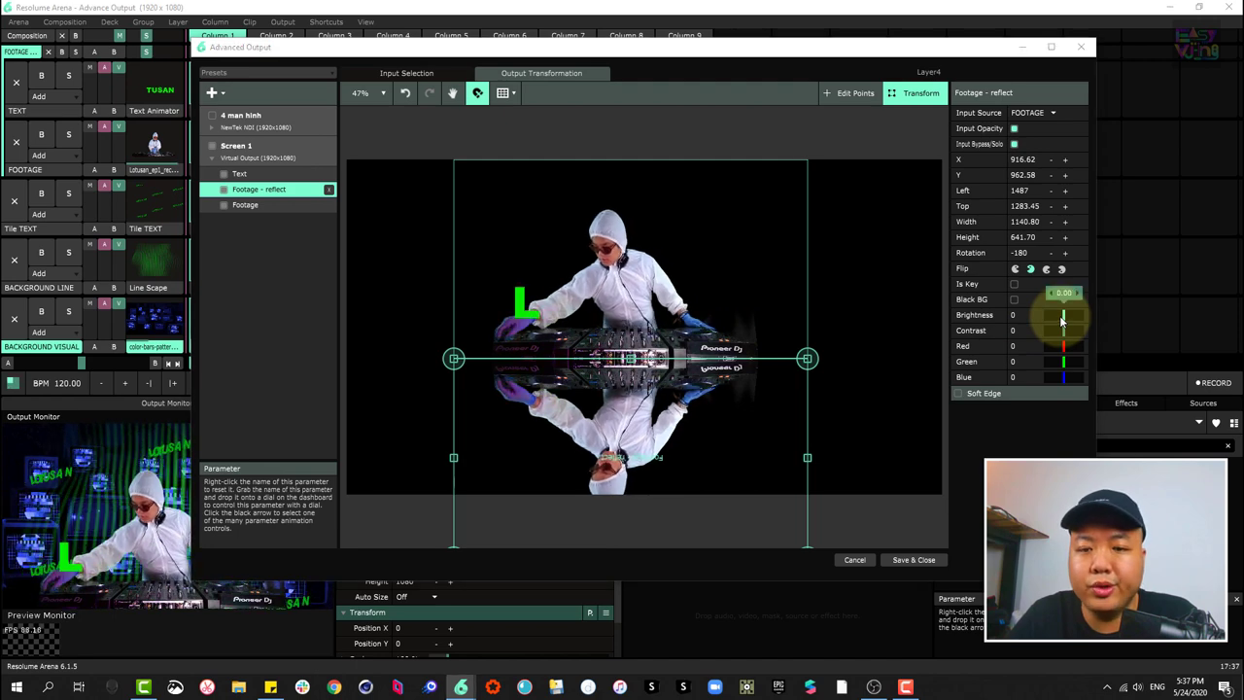
{"action": "left_click_drag", "start_coordinate": [1062, 319], "coordinate": [1056, 315]}
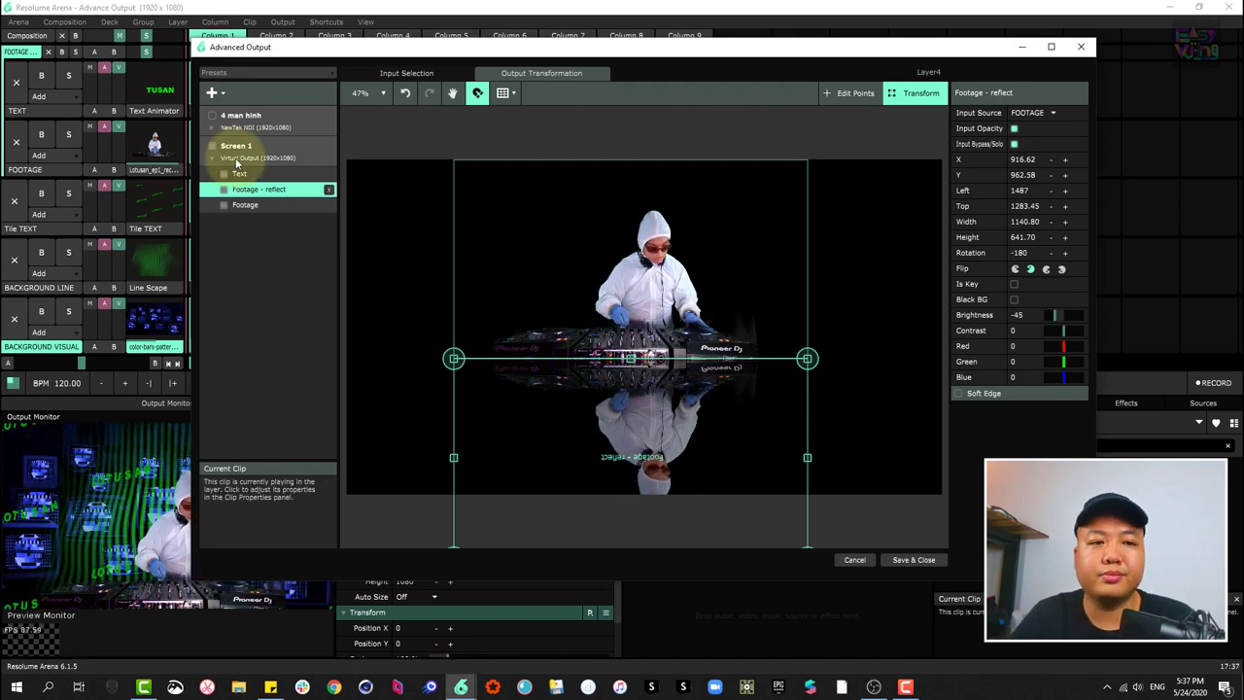
- Rename Screen 1 to "Mirror", set its device to NewTek NDI and save the output setup
{"action": "left_click", "coordinate": [235, 156]}
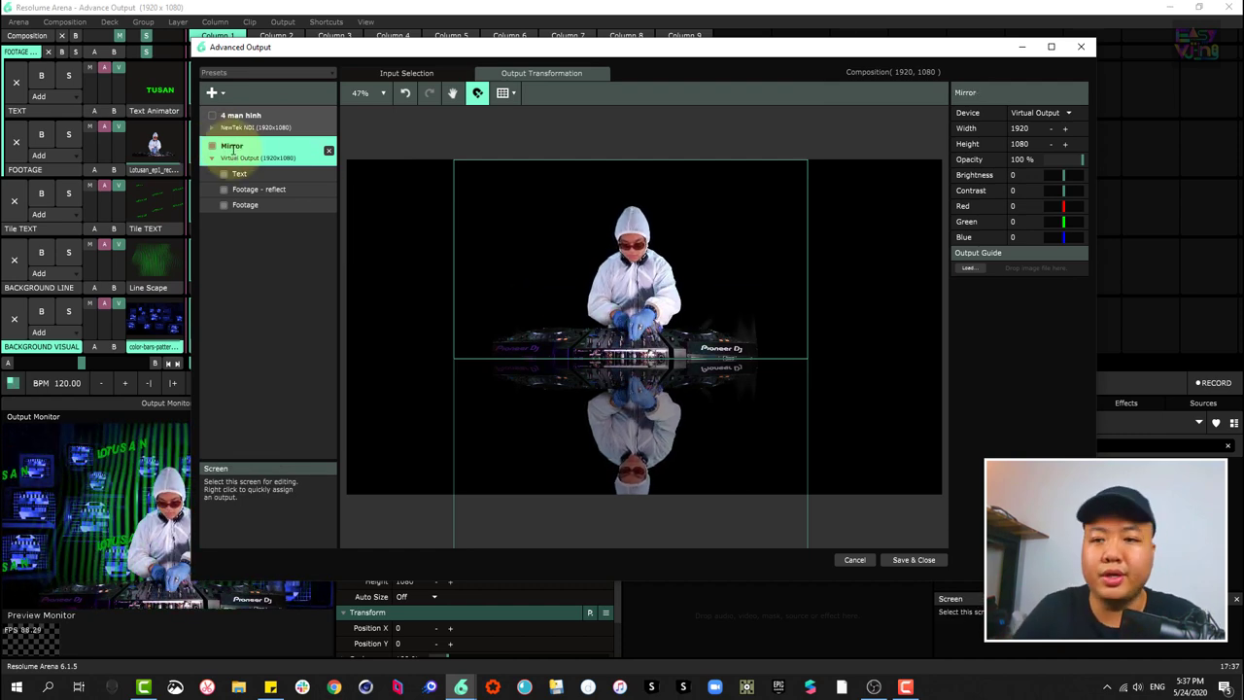
{"action": "left_click", "coordinate": [1034, 113]}
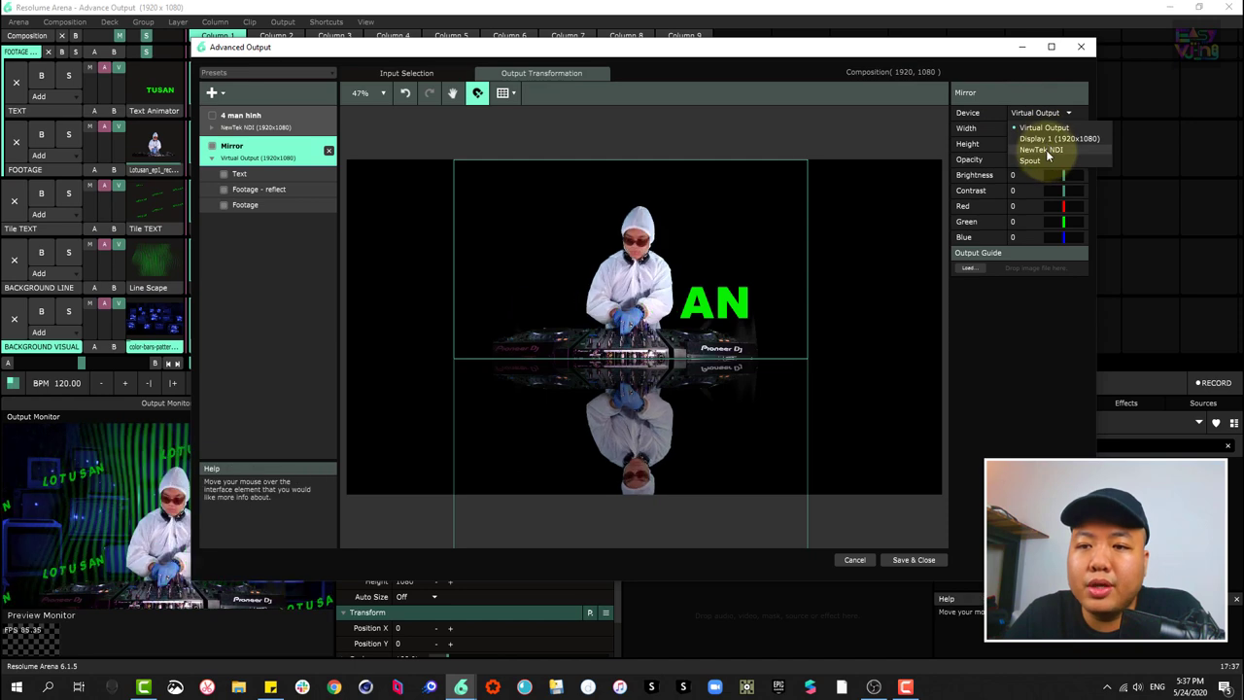
{"action": "left_click", "coordinate": [1045, 150]}
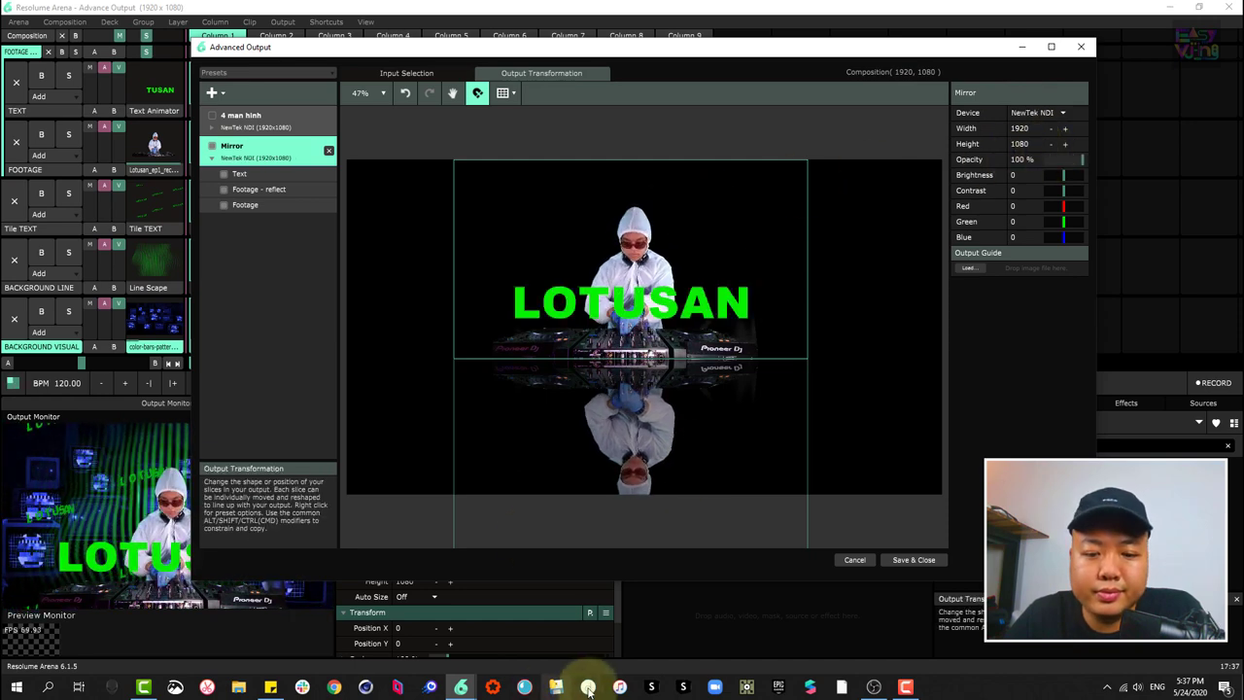
{"action": "left_click", "coordinate": [875, 687]}
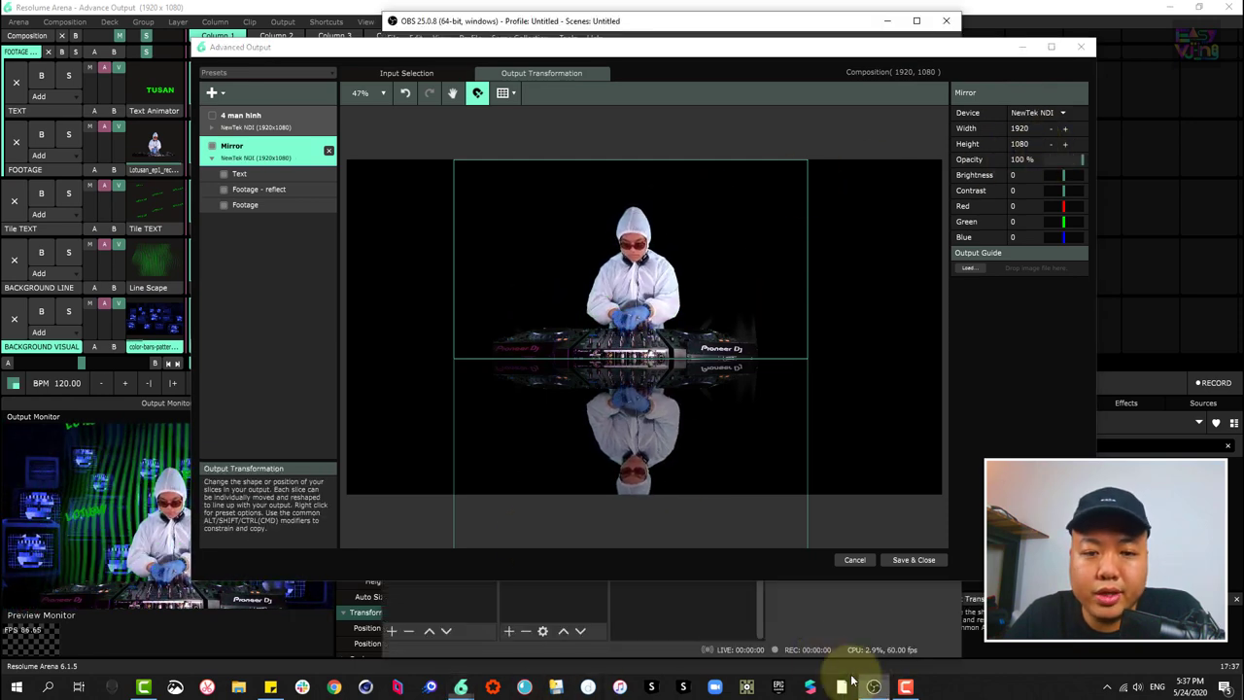
{"action": "left_click", "coordinate": [913, 560]}
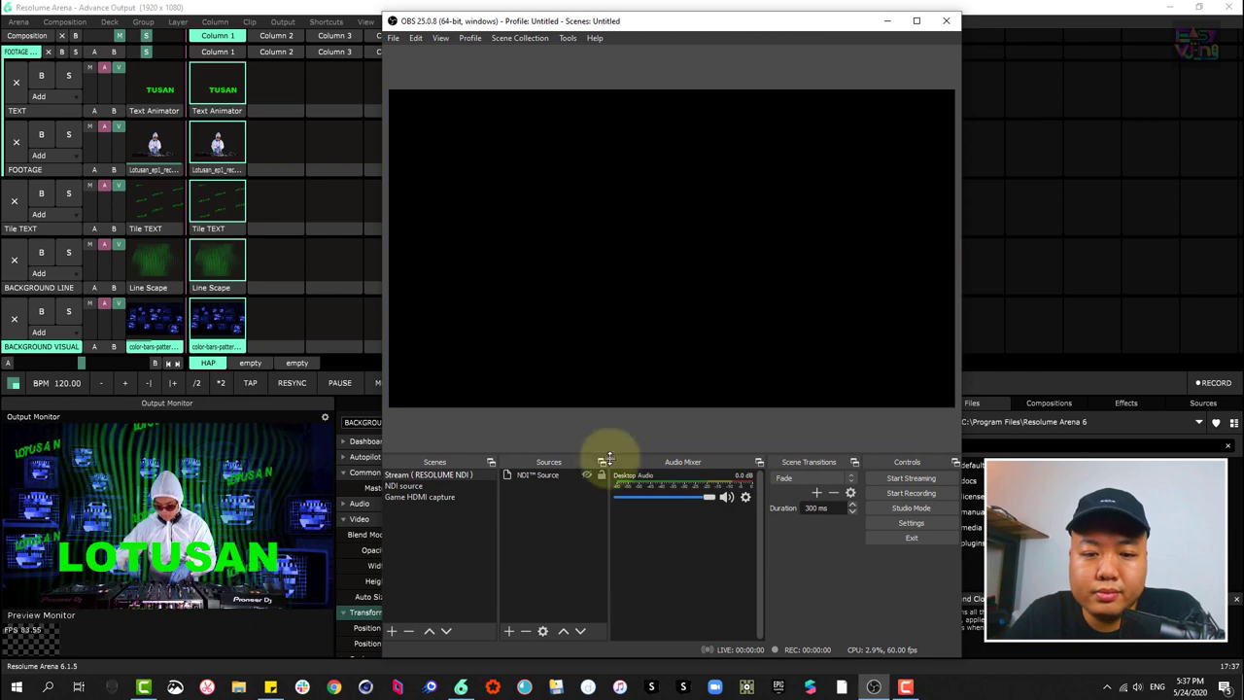
- In OBS, add a new NDI source to the Stream scene and set its source name to the "Arena - Mirror" feed
{"action": "left_click", "coordinate": [508, 631]}
{"action": "left_click", "coordinate": [560, 484]}
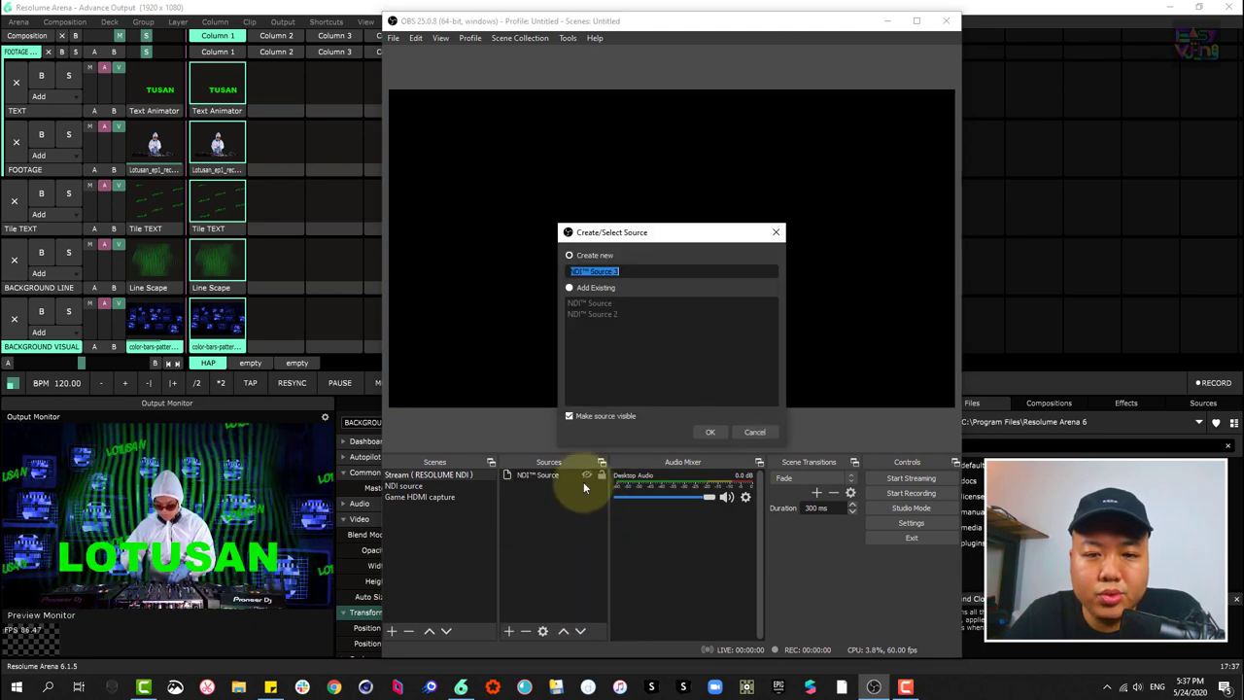
{"action": "left_click", "coordinate": [712, 431]}
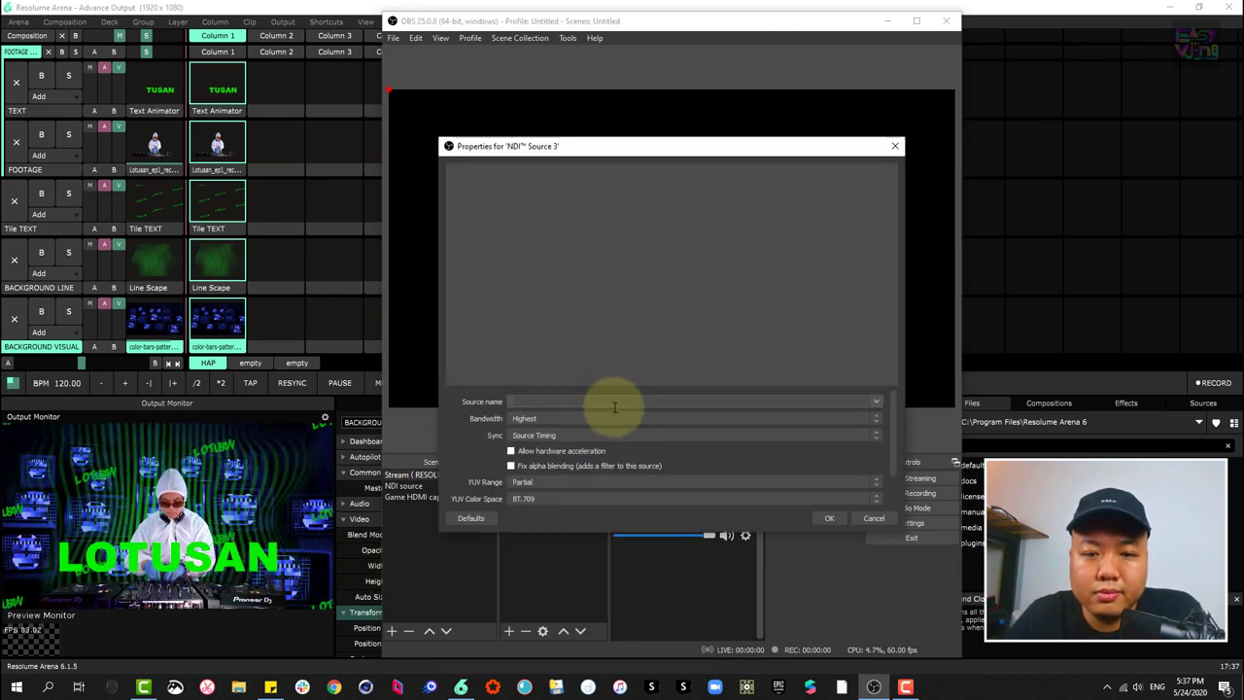
{"action": "left_click", "coordinate": [877, 400]}
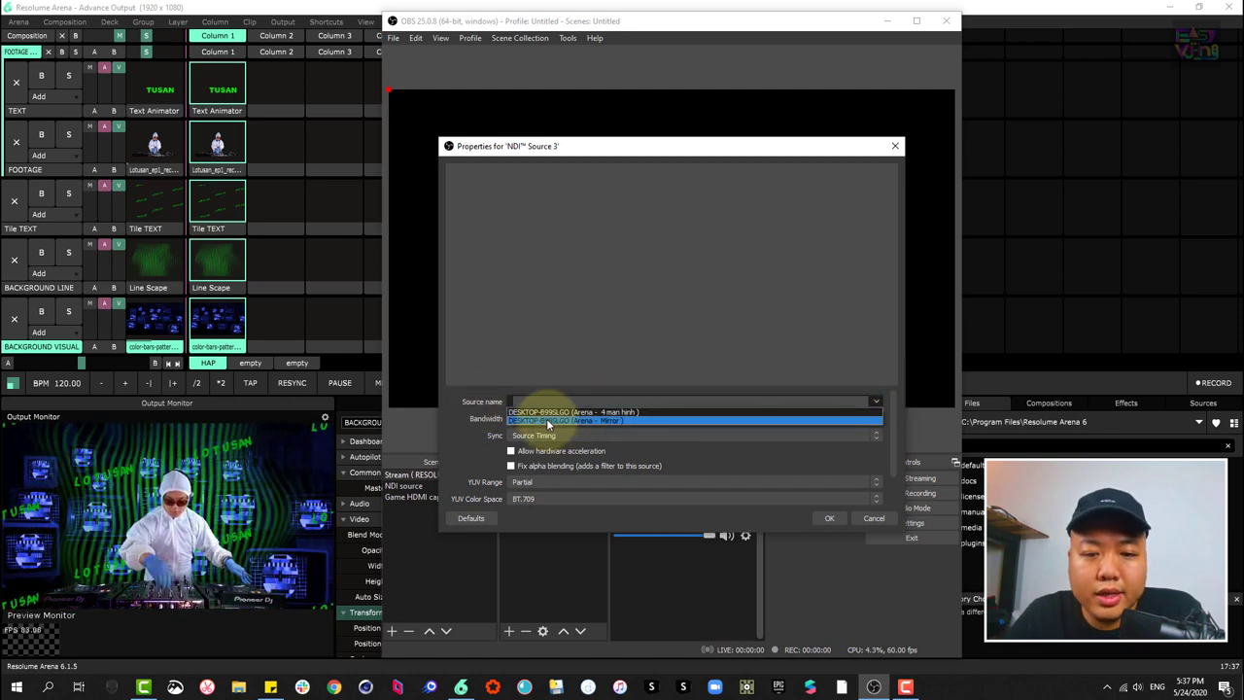
{"action": "left_click", "coordinate": [595, 420]}
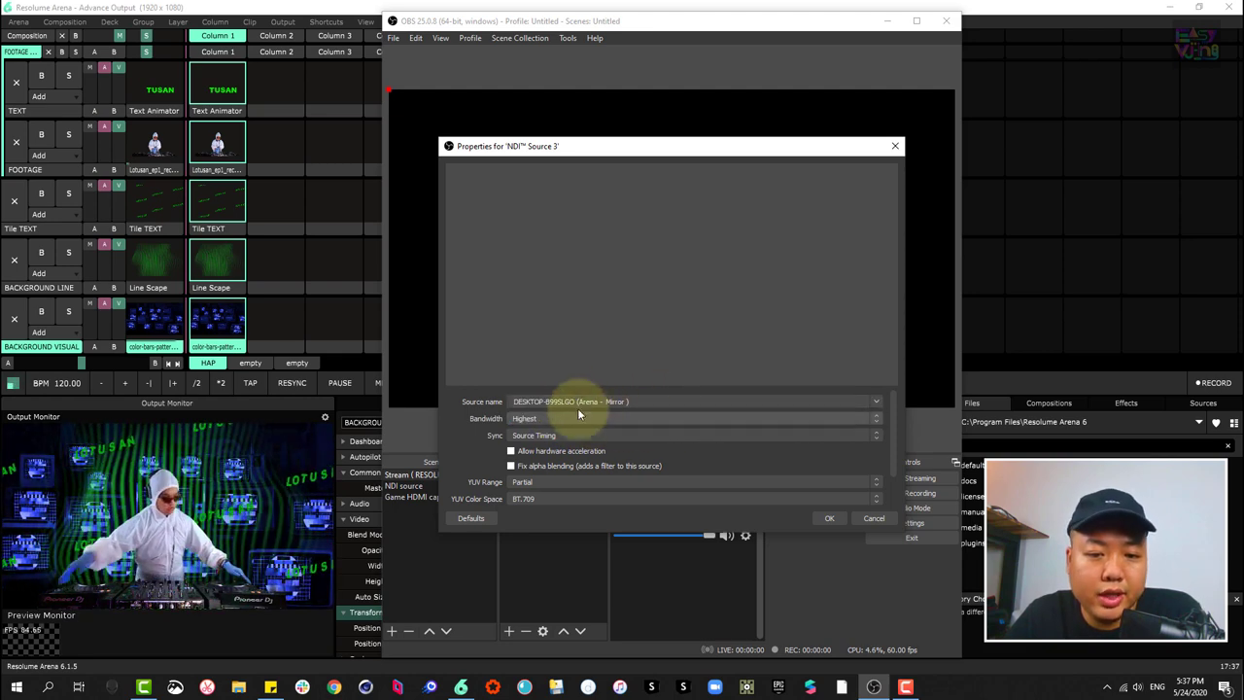
{"action": "left_click", "coordinate": [828, 521]}
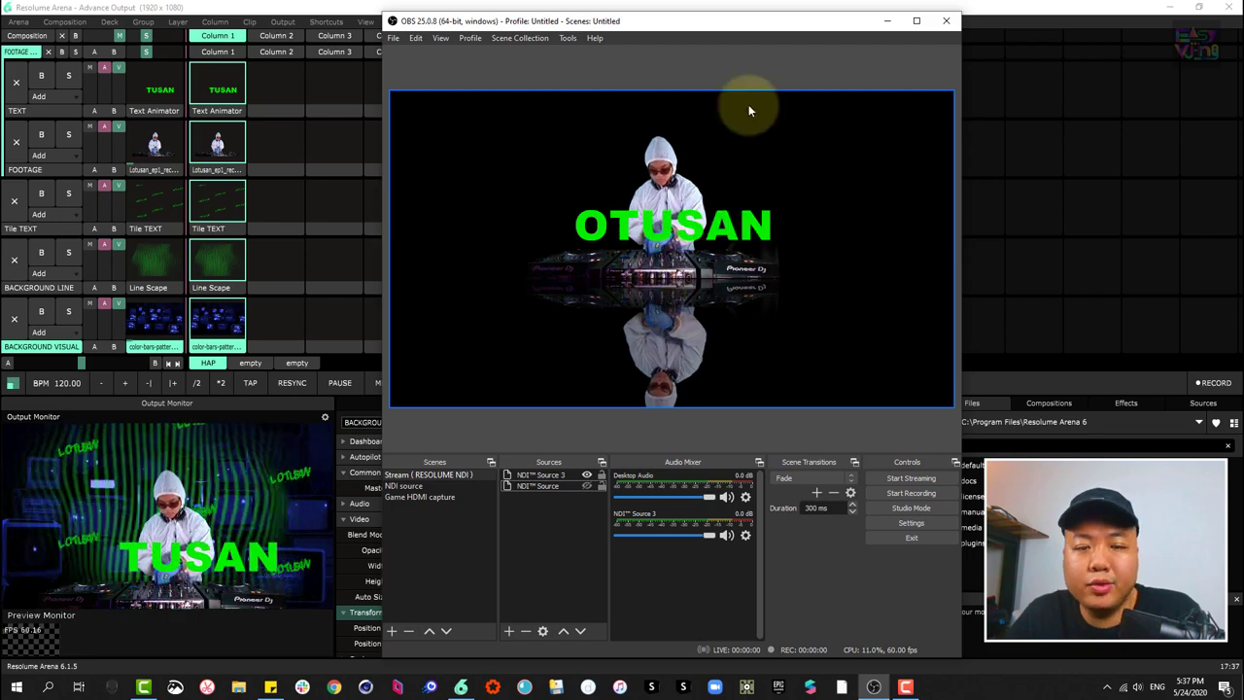
- Back in Resolume's Advanced Output, add a slice to the Mirror screen and set its input source to BACKGROUND VISUAL
{"action": "left_click", "coordinate": [331, 8]}
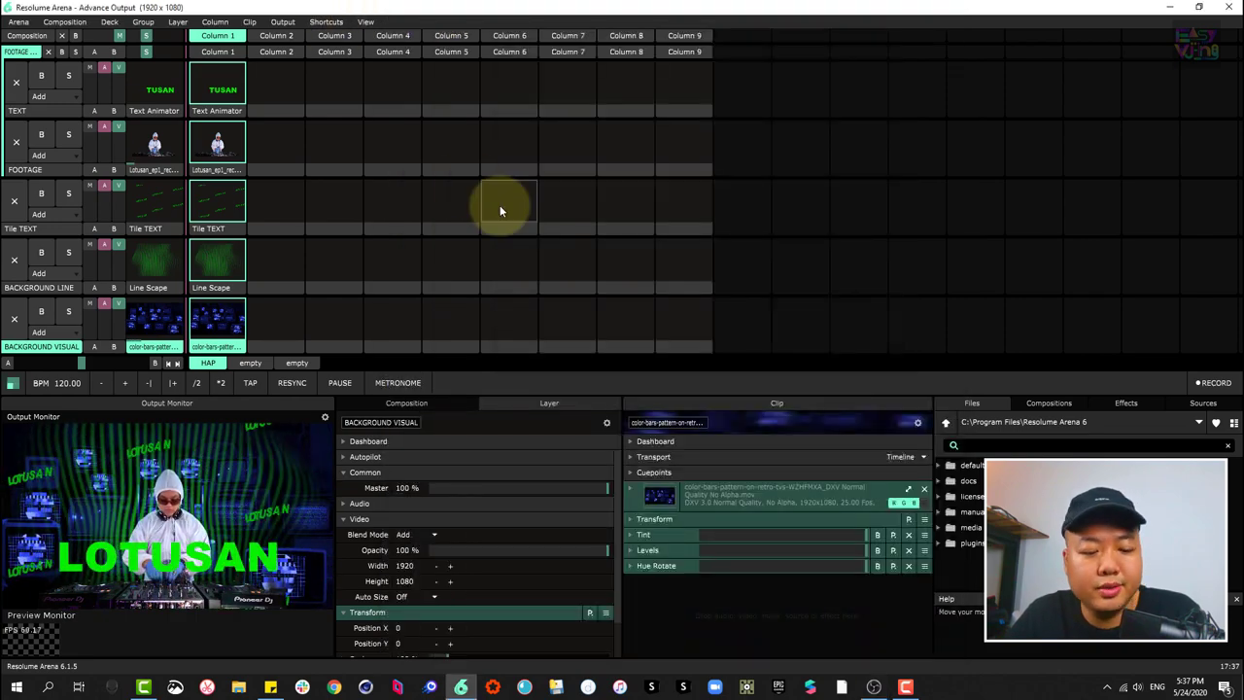
{"action": "key", "text": "ctrl+shift+a"}
{"action": "left_click", "coordinate": [232, 146]}
{"action": "left_click", "coordinate": [239, 173]}
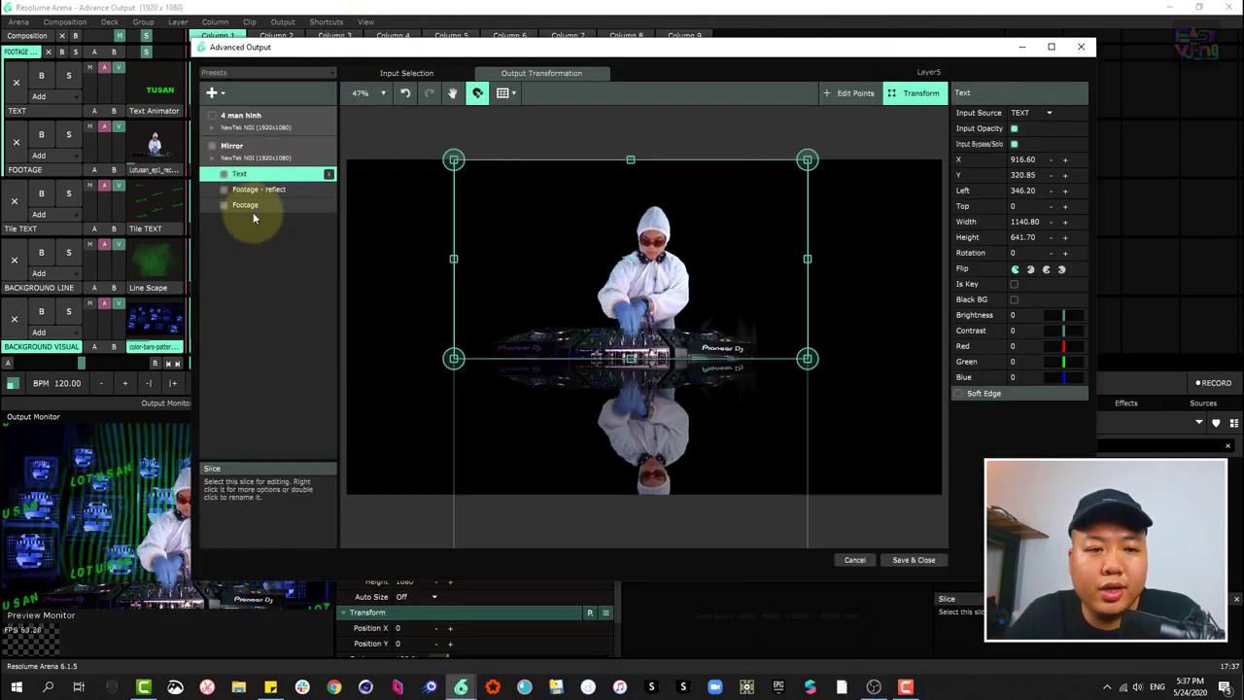
{"action": "left_click", "coordinate": [245, 204]}
{"action": "left_click", "coordinate": [212, 92]}
{"action": "left_click", "coordinate": [226, 136]}
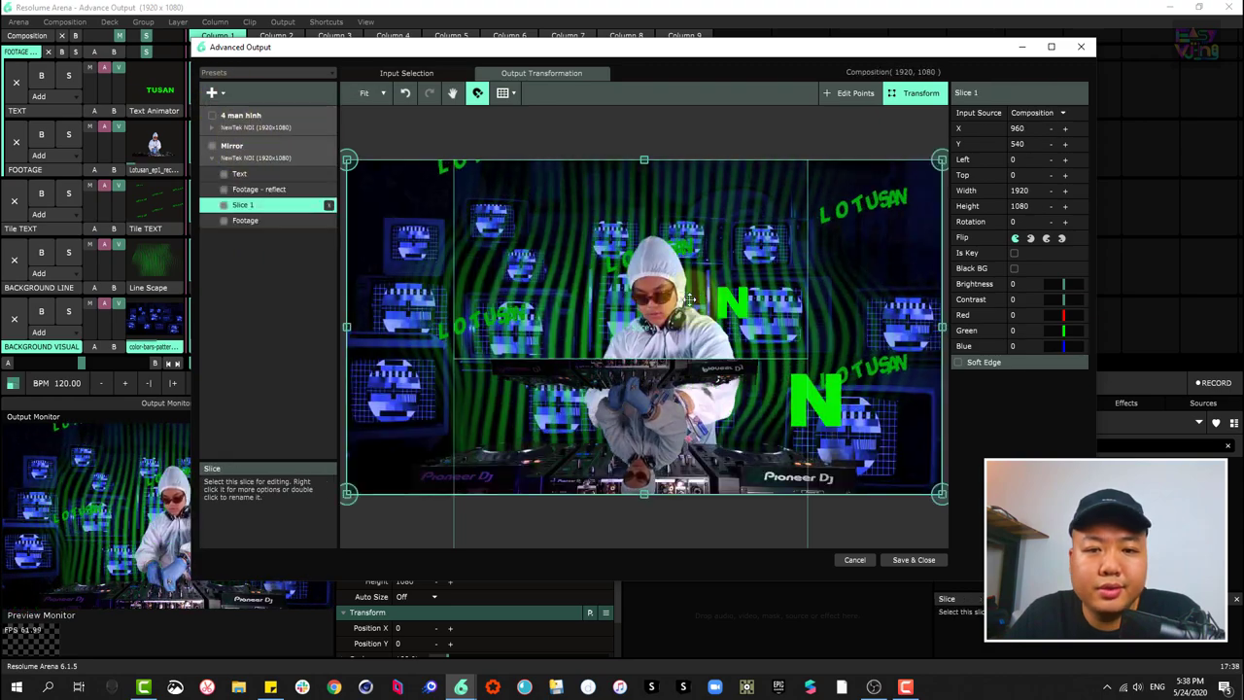
{"action": "left_click", "coordinate": [1057, 113]}
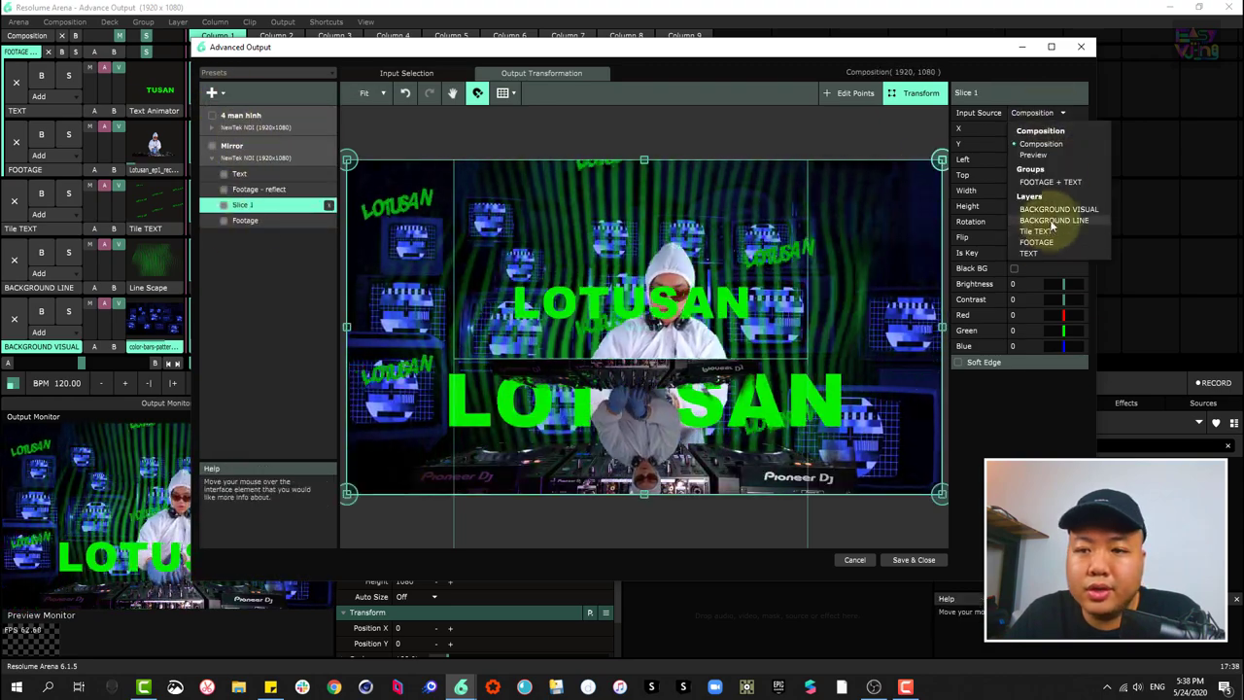
{"action": "left_click", "coordinate": [1049, 207]}
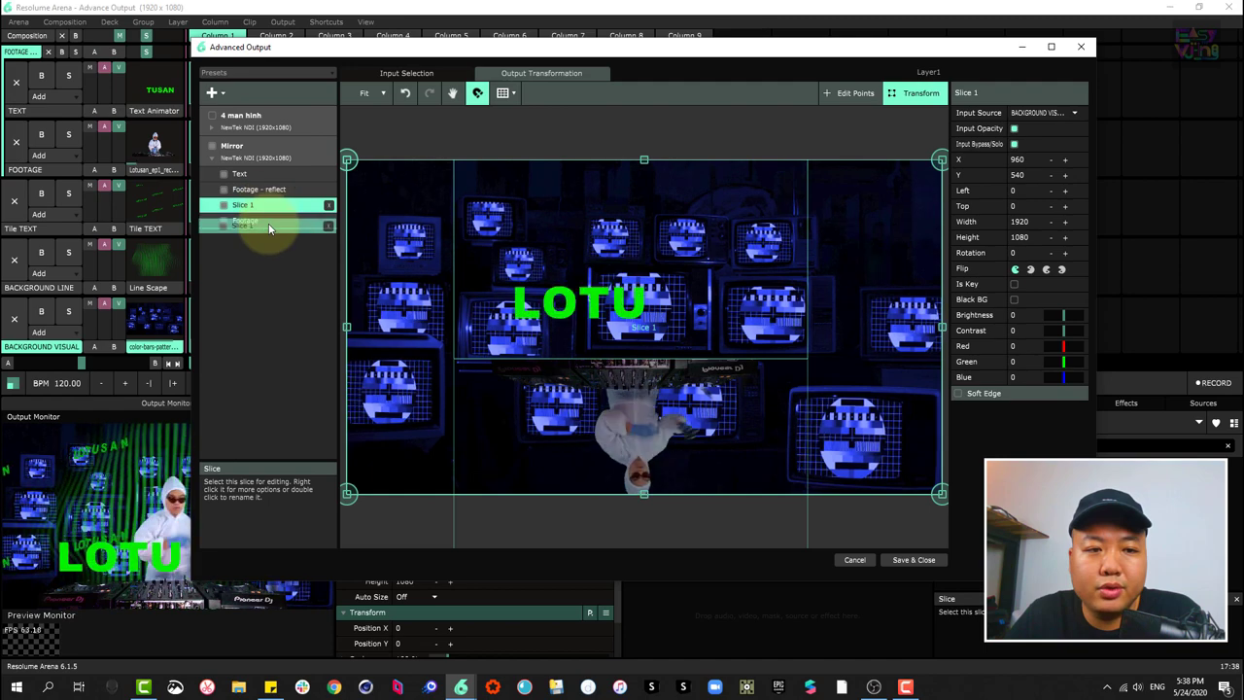
- Move Slice 1 beneath the Footage slice so it is last in the Mirror screen's slice order
{"action": "left_click_drag", "start_coordinate": [269, 227], "coordinate": [250, 175]}
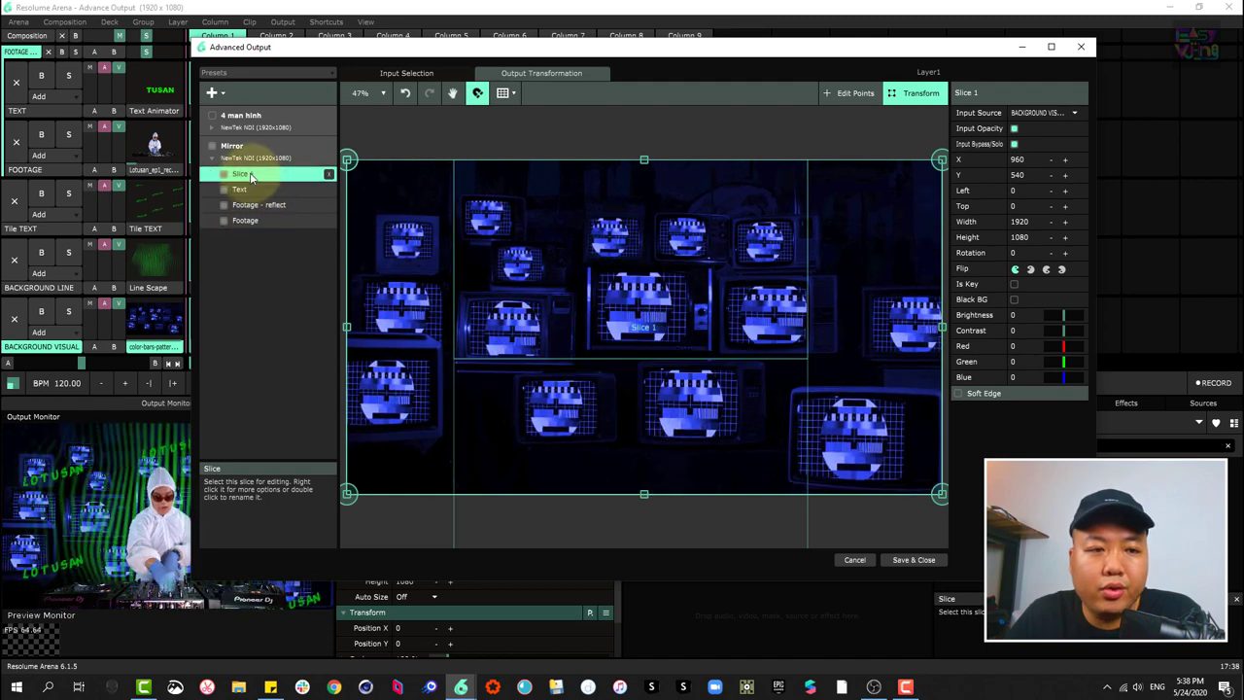
{"action": "left_click_drag", "start_coordinate": [254, 221], "coordinate": [253, 226]}
{"action": "left_click", "coordinate": [239, 174]}
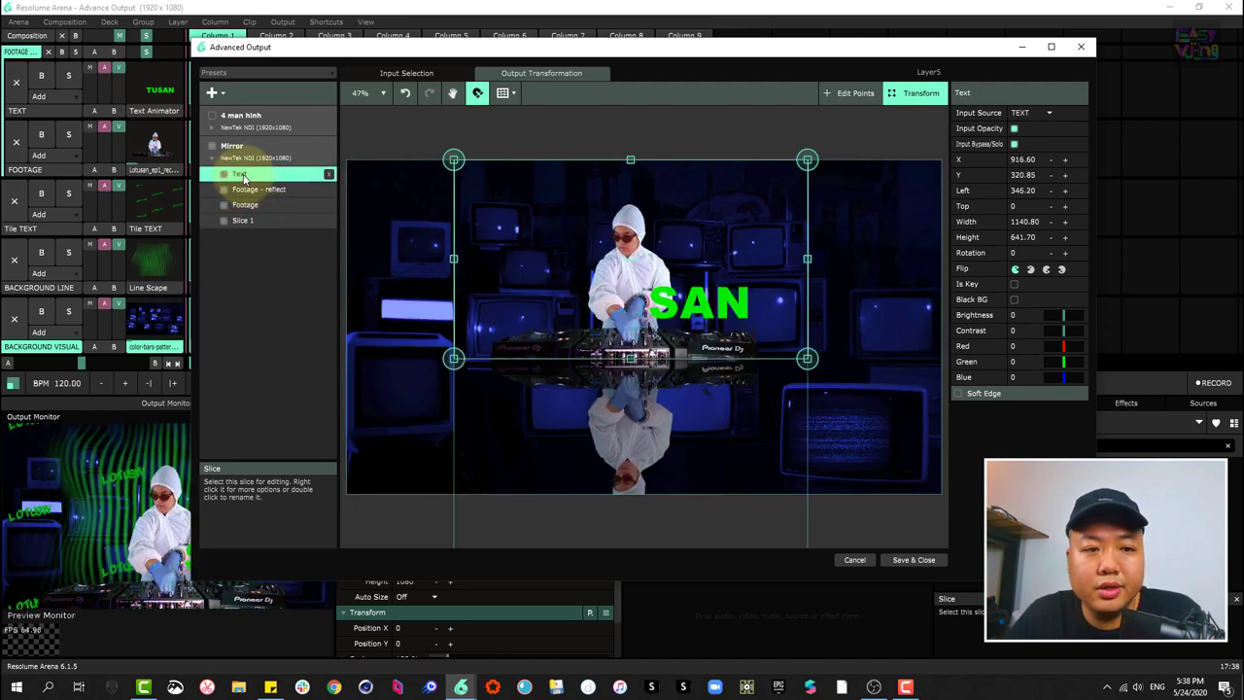
- Name the slice "Background visual" and save the output setup to view the result in OBS
{"action": "left_click", "coordinate": [243, 220]}
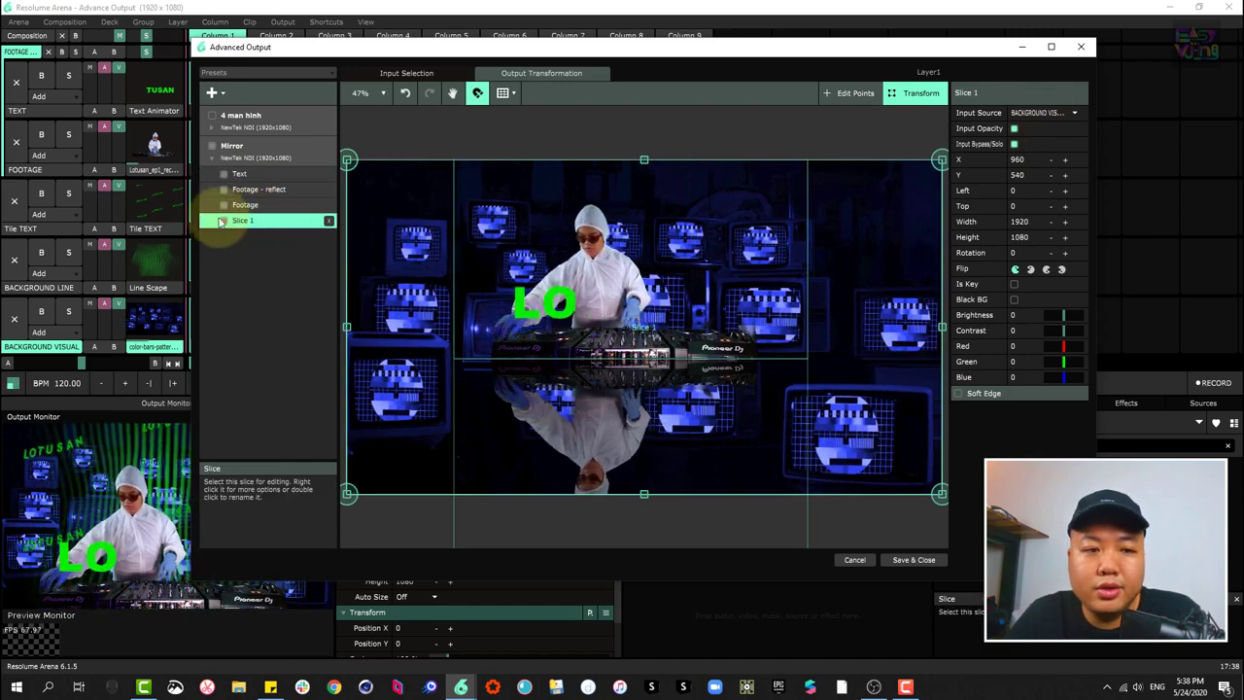
{"action": "type", "text": "Ba"}
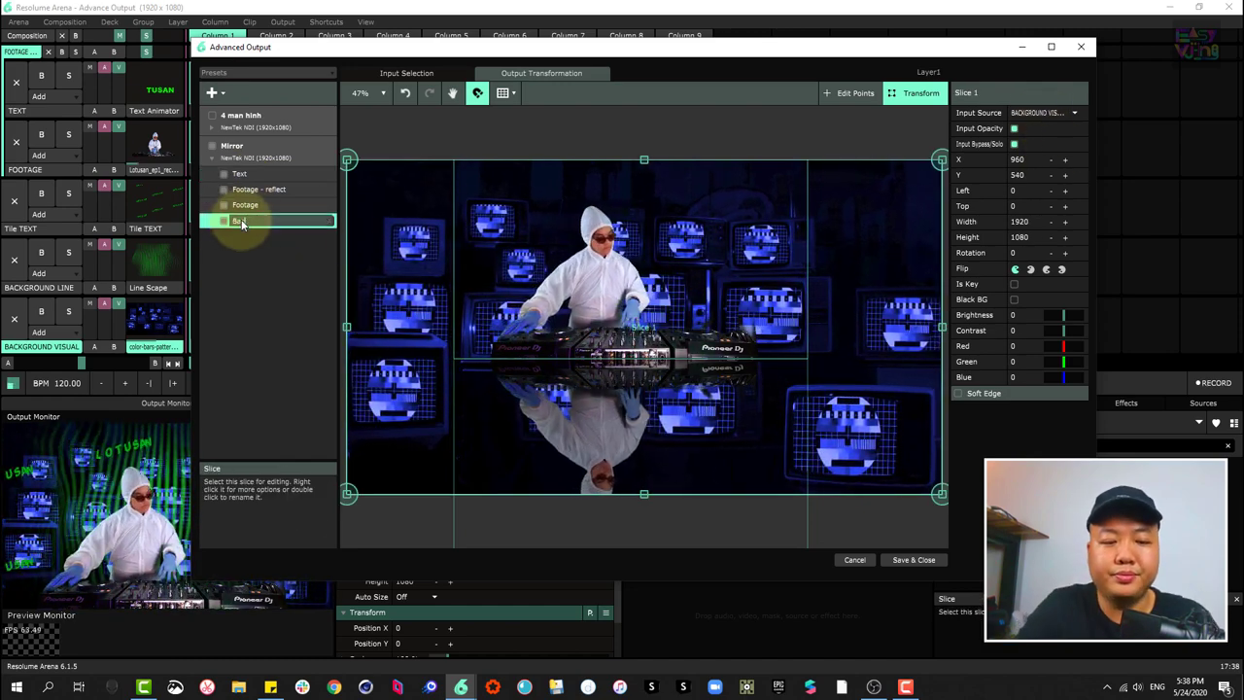
{"action": "type", "text": "ckgrou"}
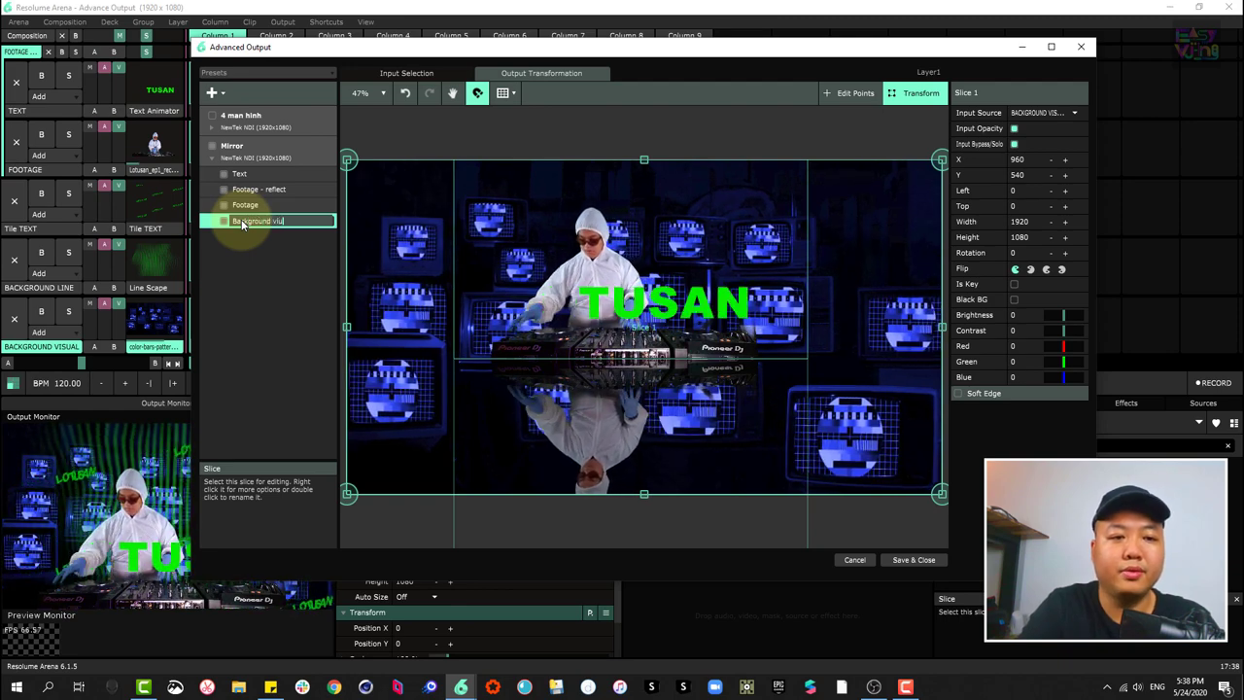
{"action": "type", "text": "nd visual"}
{"action": "key", "text": "Return"}
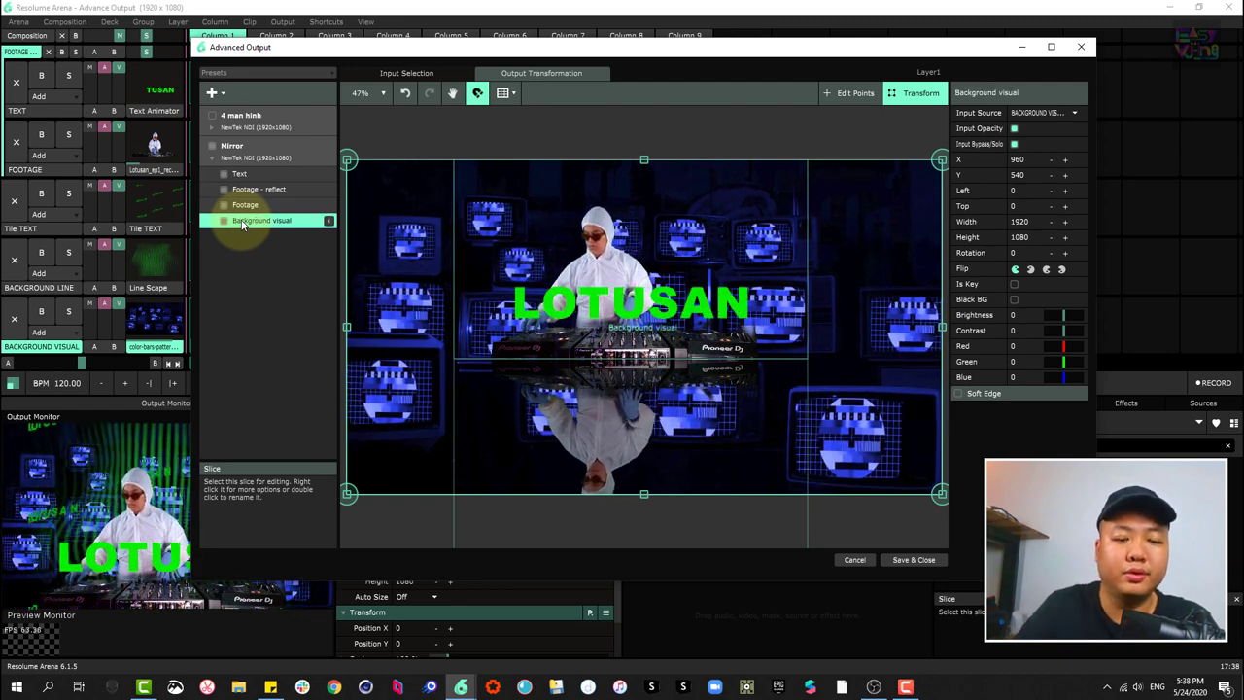
{"action": "left_click", "coordinate": [913, 560]}
{"action": "left_click", "coordinate": [874, 686]}
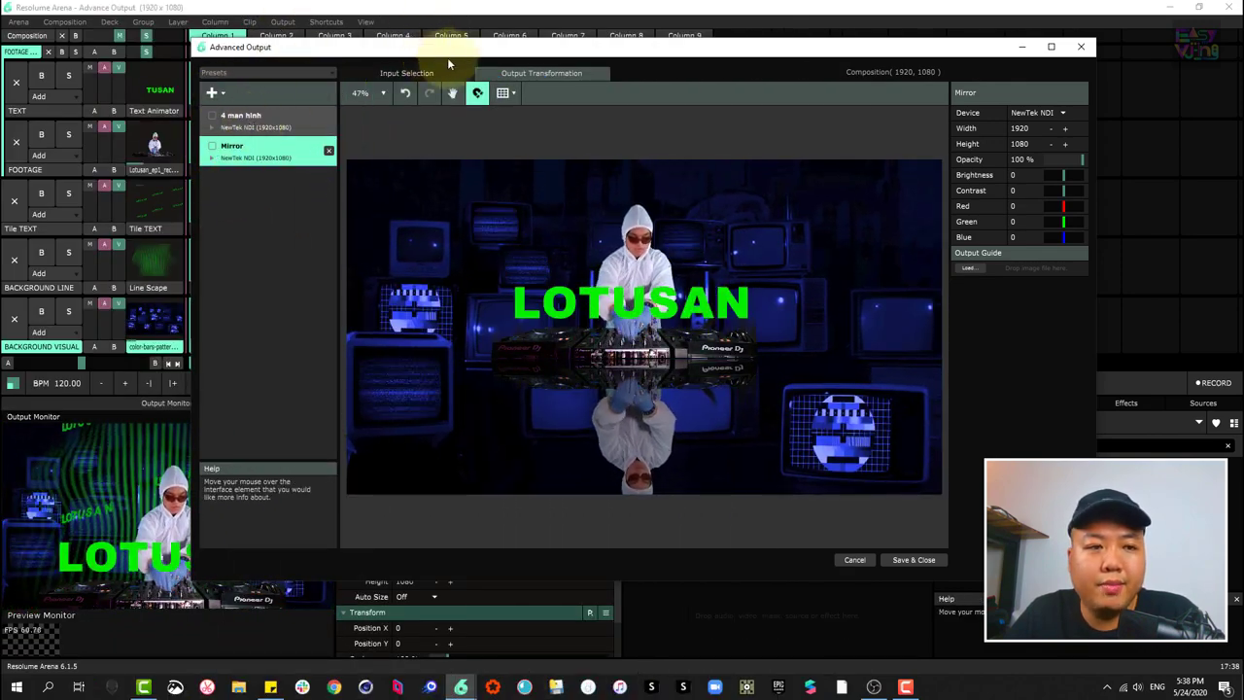
- Add a new screen in Advanced Output, set its slice's input source to the FOOTAGE + TEXT group and save the setup
{"action": "left_click_drag", "start_coordinate": [513, 48], "coordinate": [579, 59]}
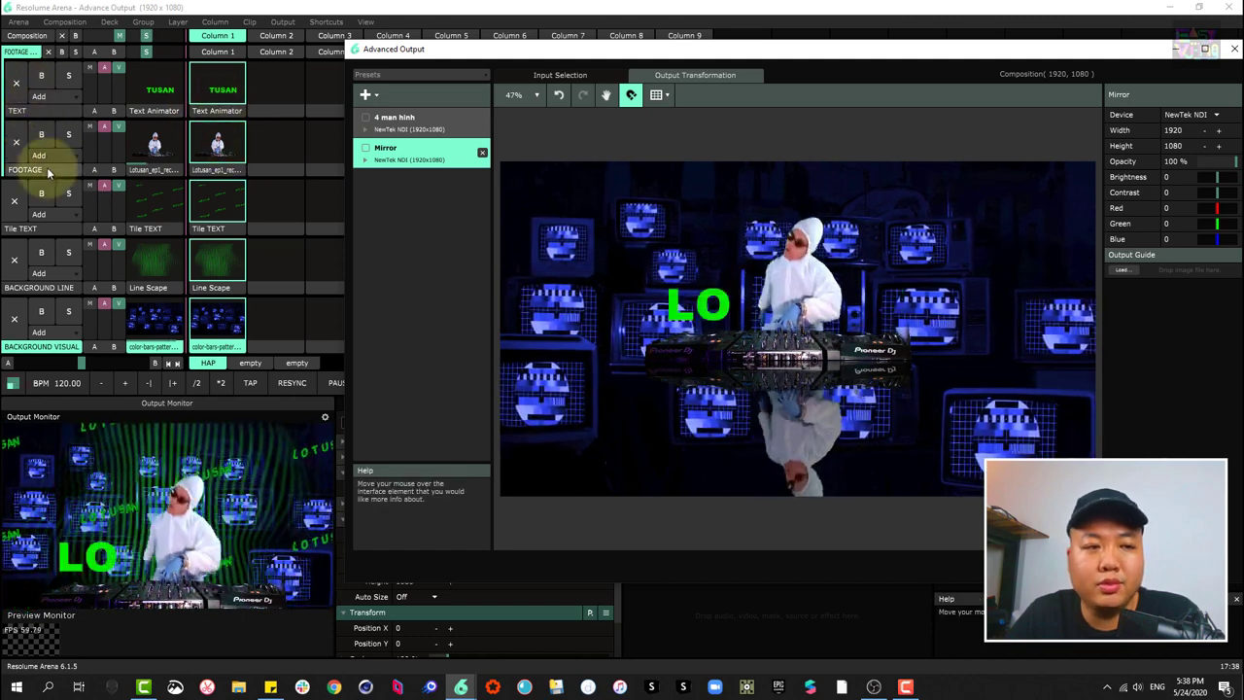
{"action": "left_click_drag", "start_coordinate": [638, 61], "coordinate": [270, 87]}
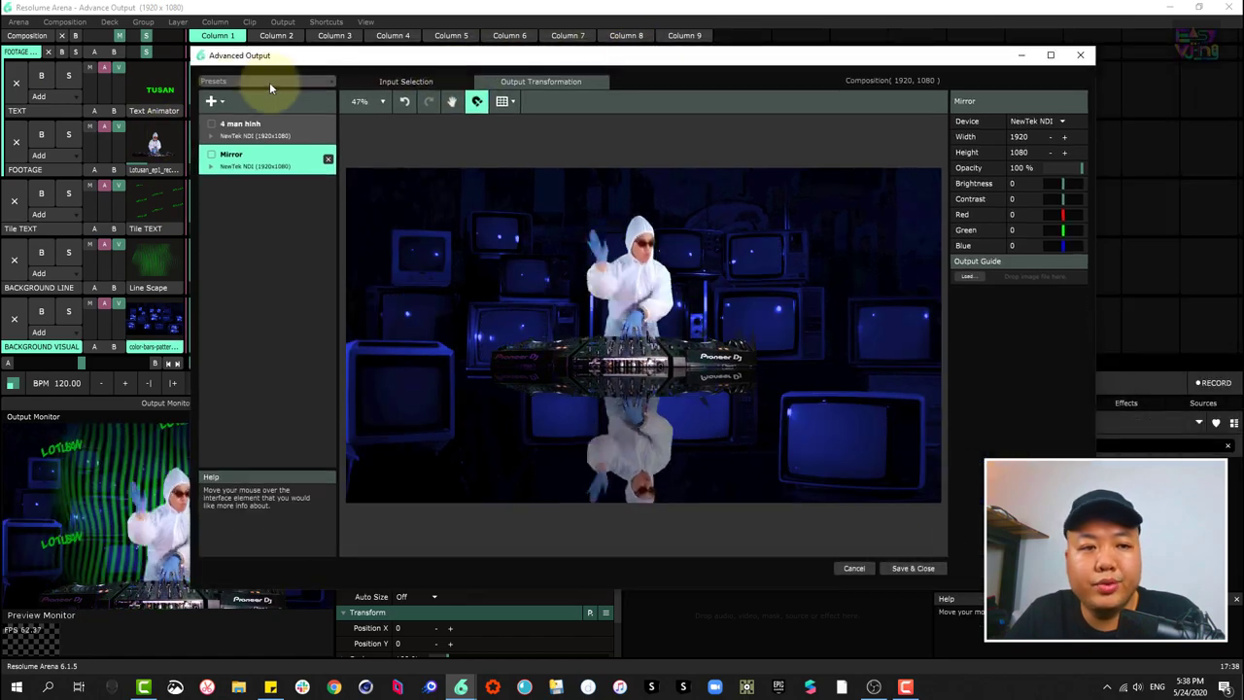
{"action": "left_click", "coordinate": [215, 104]}
{"action": "left_click", "coordinate": [236, 124]}
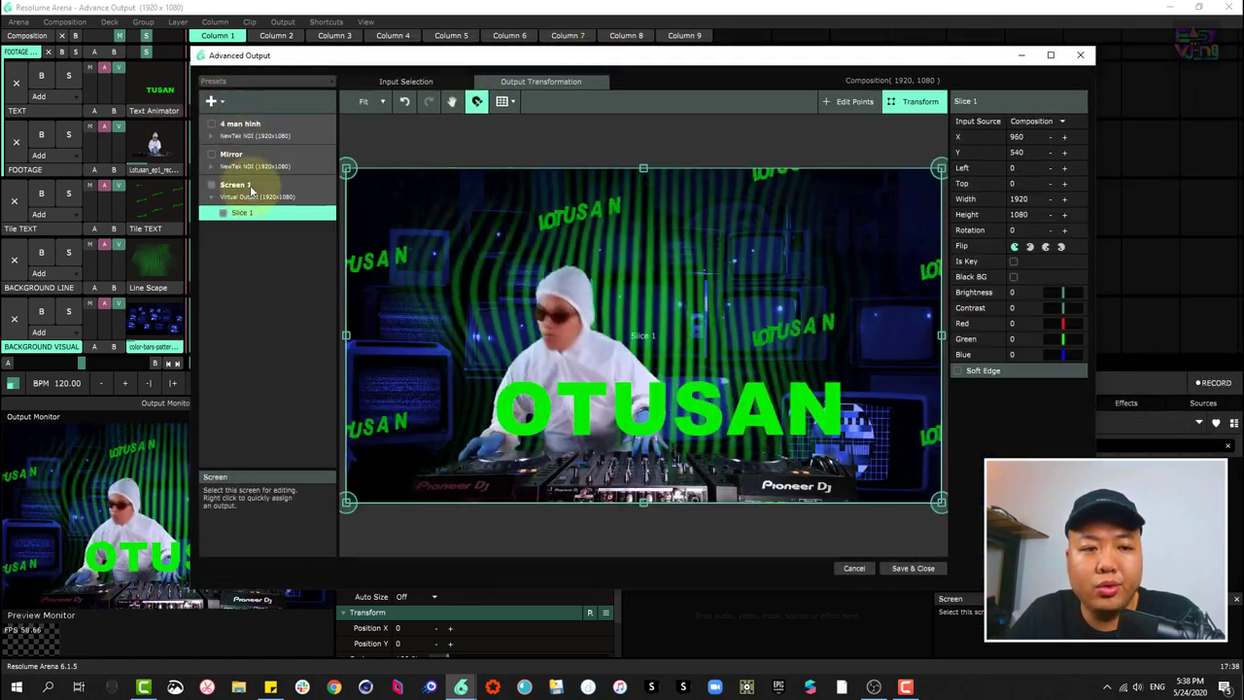
{"action": "left_click", "coordinate": [233, 213]}
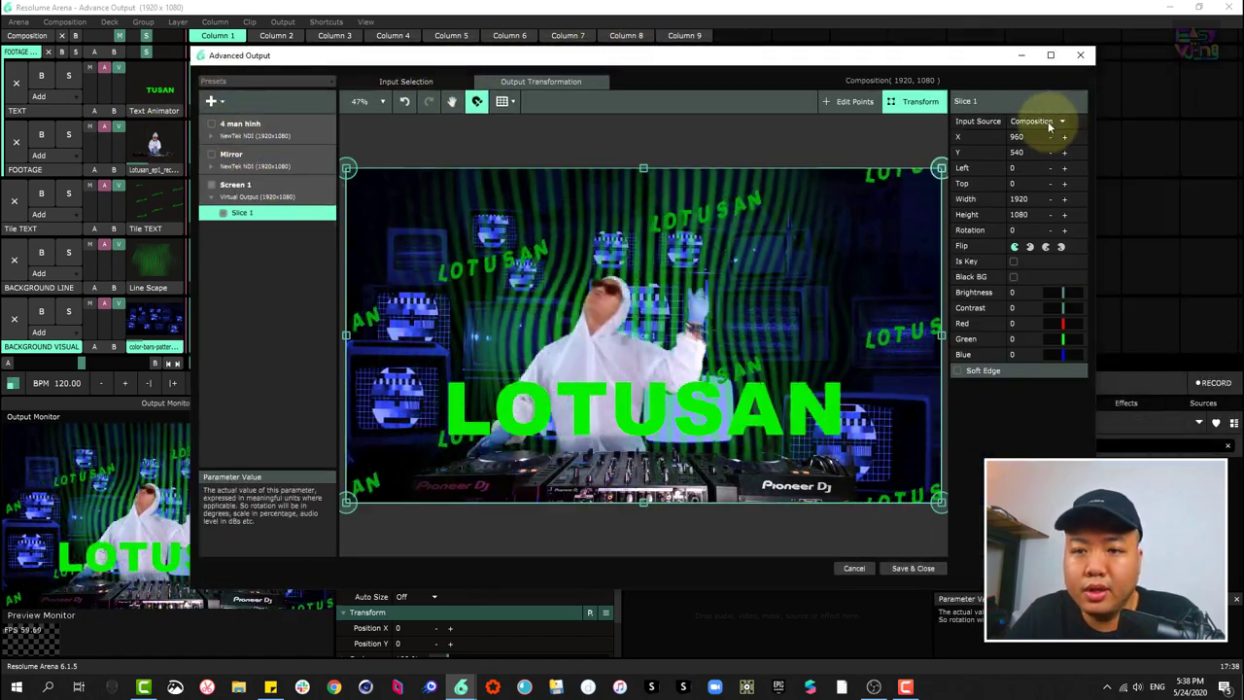
{"action": "left_click", "coordinate": [1053, 122]}
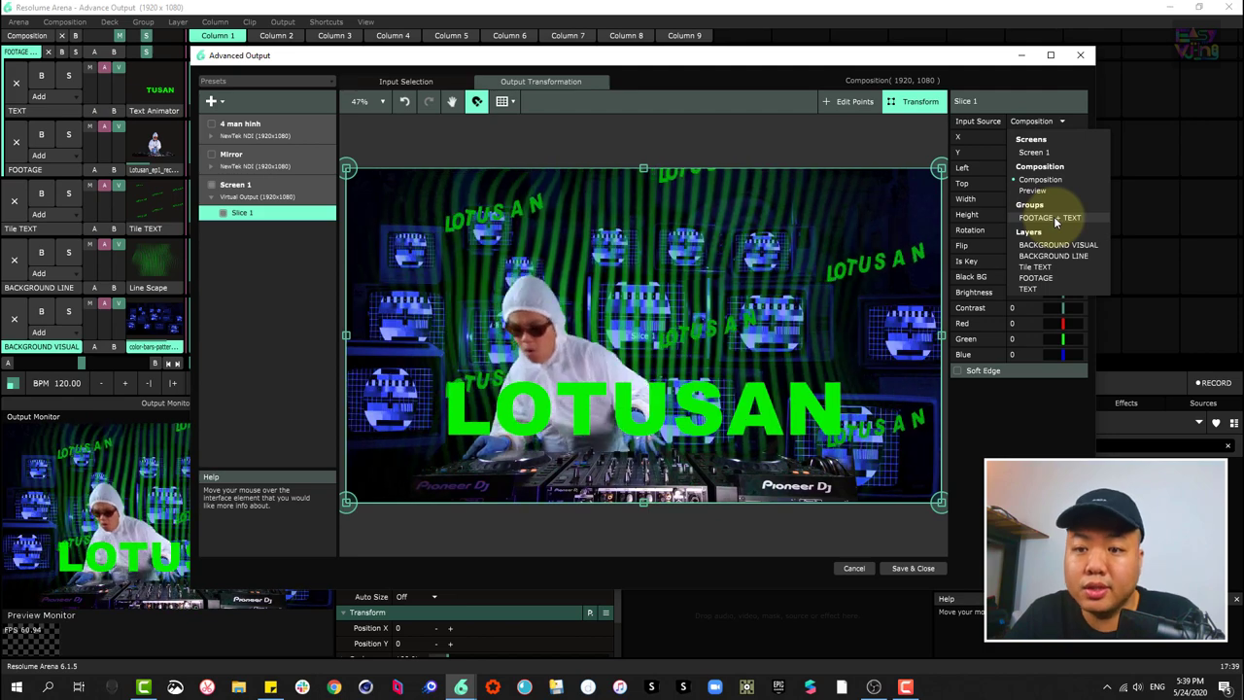
{"action": "left_click", "coordinate": [1043, 219]}
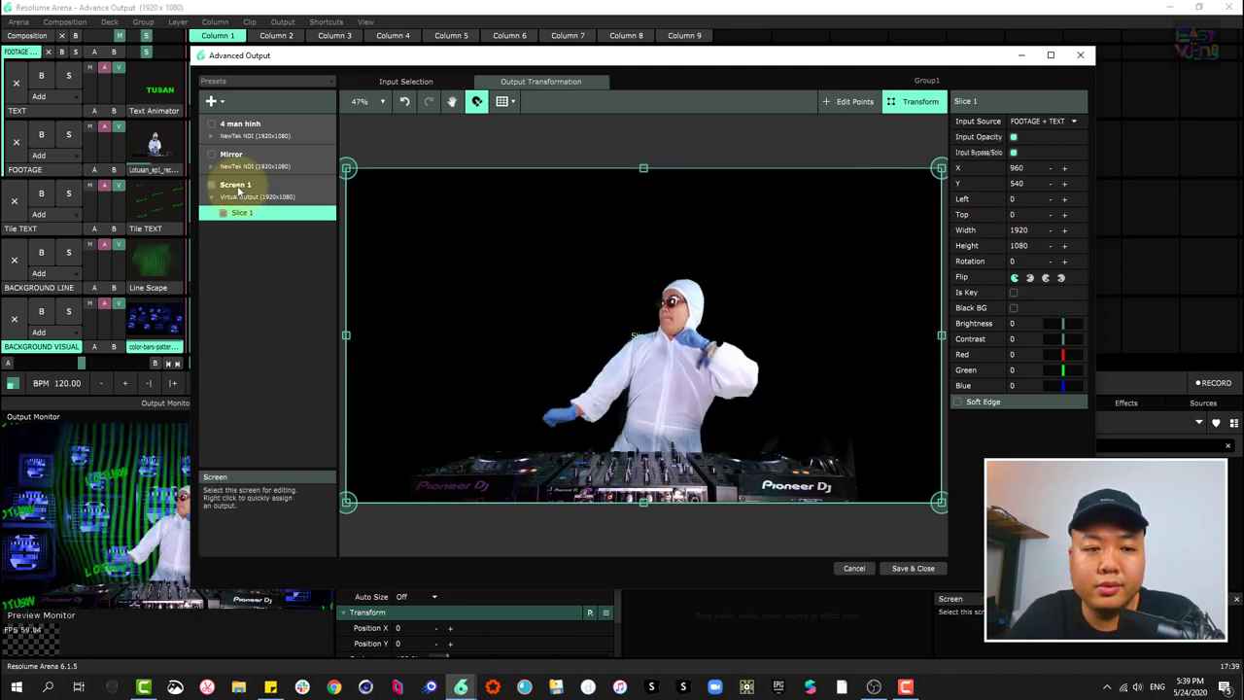
{"action": "left_click", "coordinate": [895, 566]}
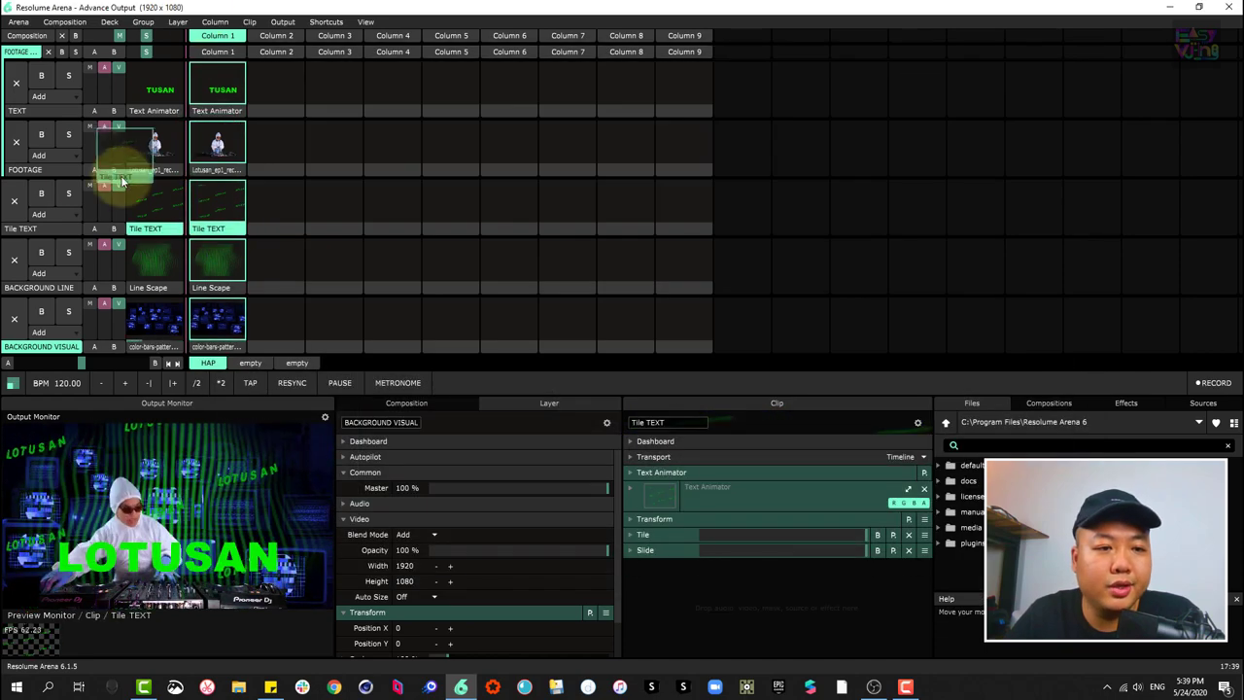
- Move the Tile TEXT layer into the FOOTAGE + TEXT group and view Screen 1's slice in Advanced Output
{"action": "left_click_drag", "start_coordinate": [29, 229], "coordinate": [34, 175]}
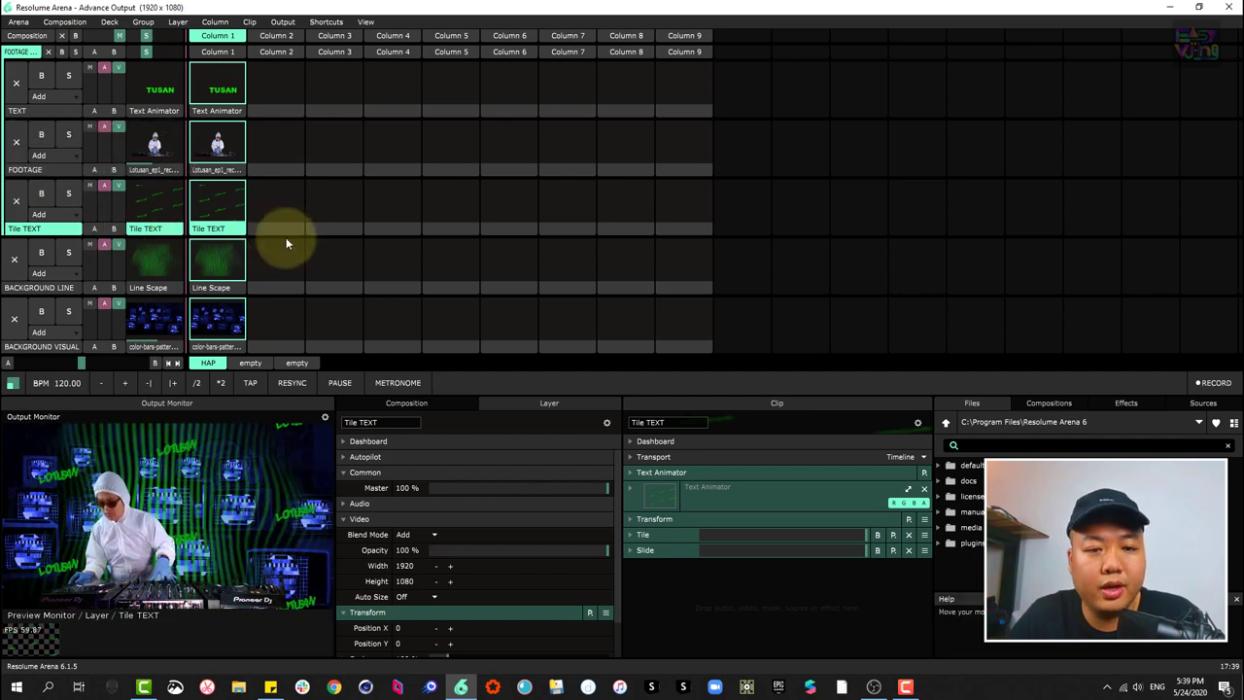
{"action": "key", "text": "ctrl+shift+a"}
{"action": "left_click", "coordinate": [243, 211]}
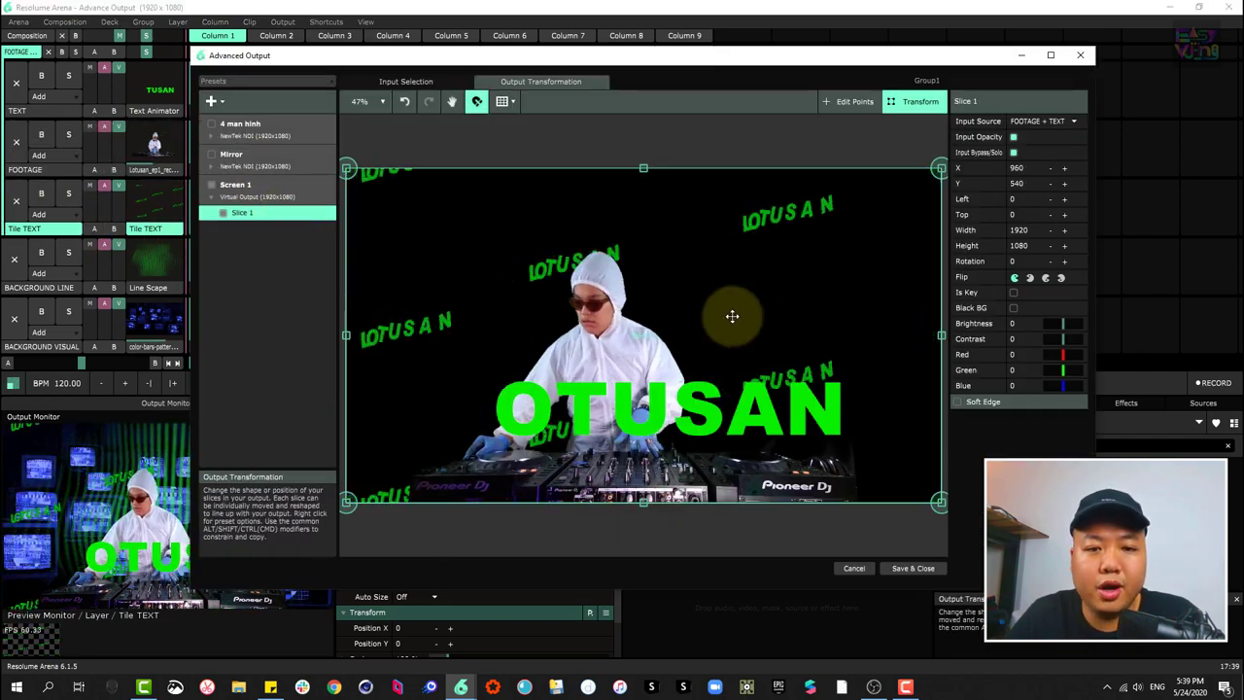
{"action": "left_click_drag", "start_coordinate": [408, 60], "coordinate": [491, 49]}
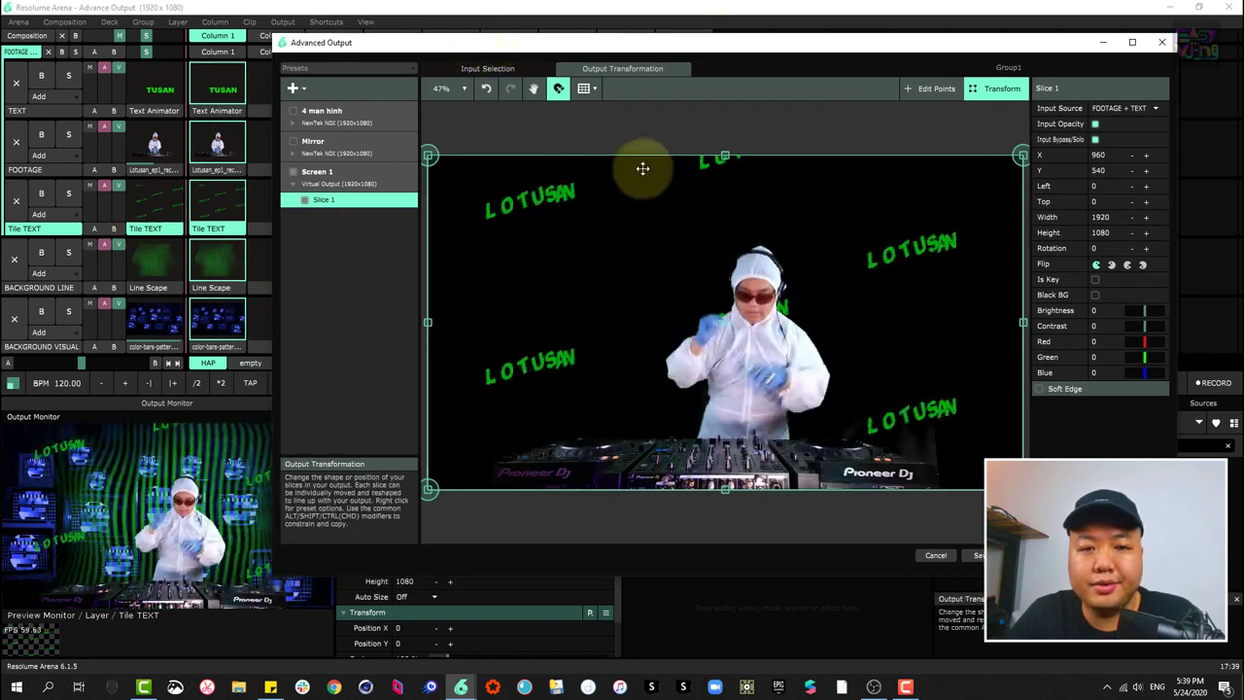
{"action": "left_click_drag", "start_coordinate": [717, 44], "coordinate": [697, 48]}
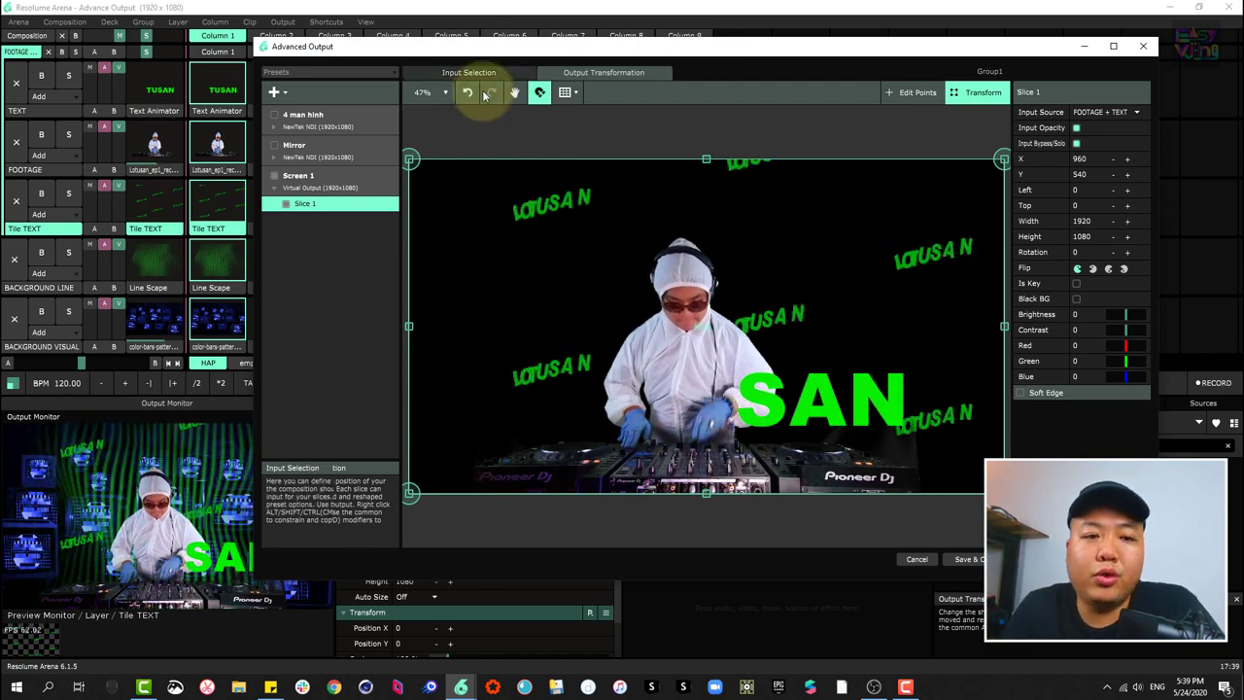
{"action": "left_click", "coordinate": [321, 180]}
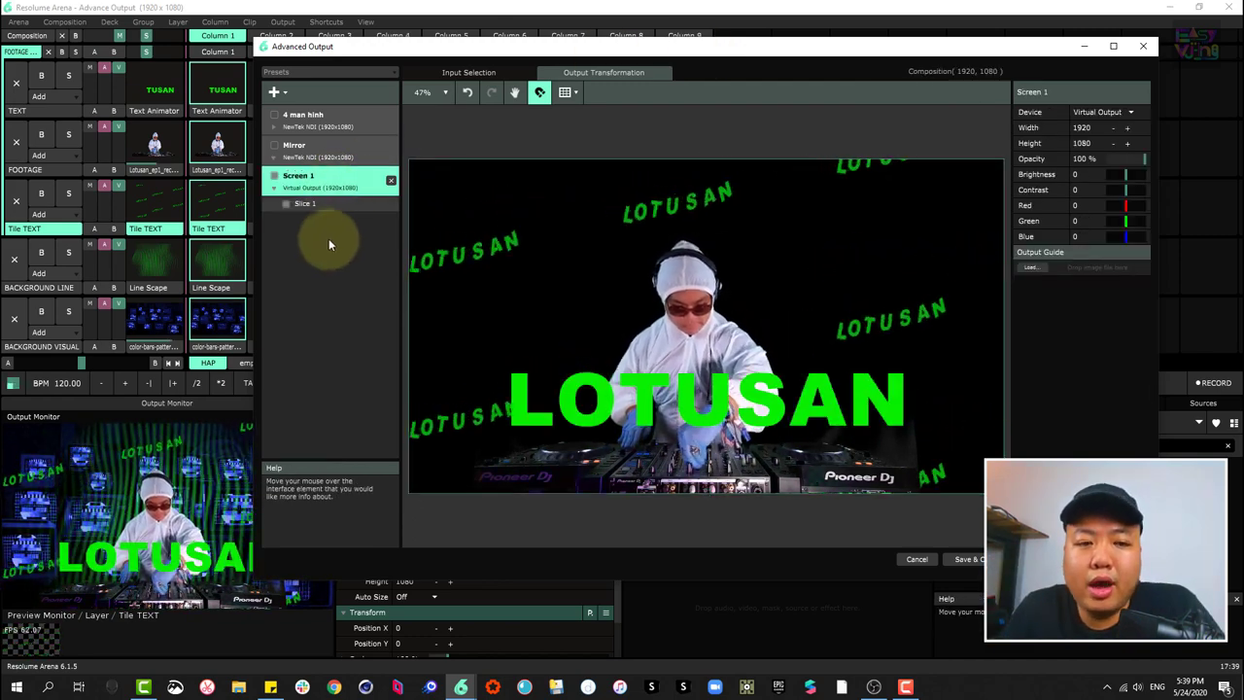
{"action": "left_click", "coordinate": [327, 203]}
{"action": "left_click", "coordinate": [325, 181]}
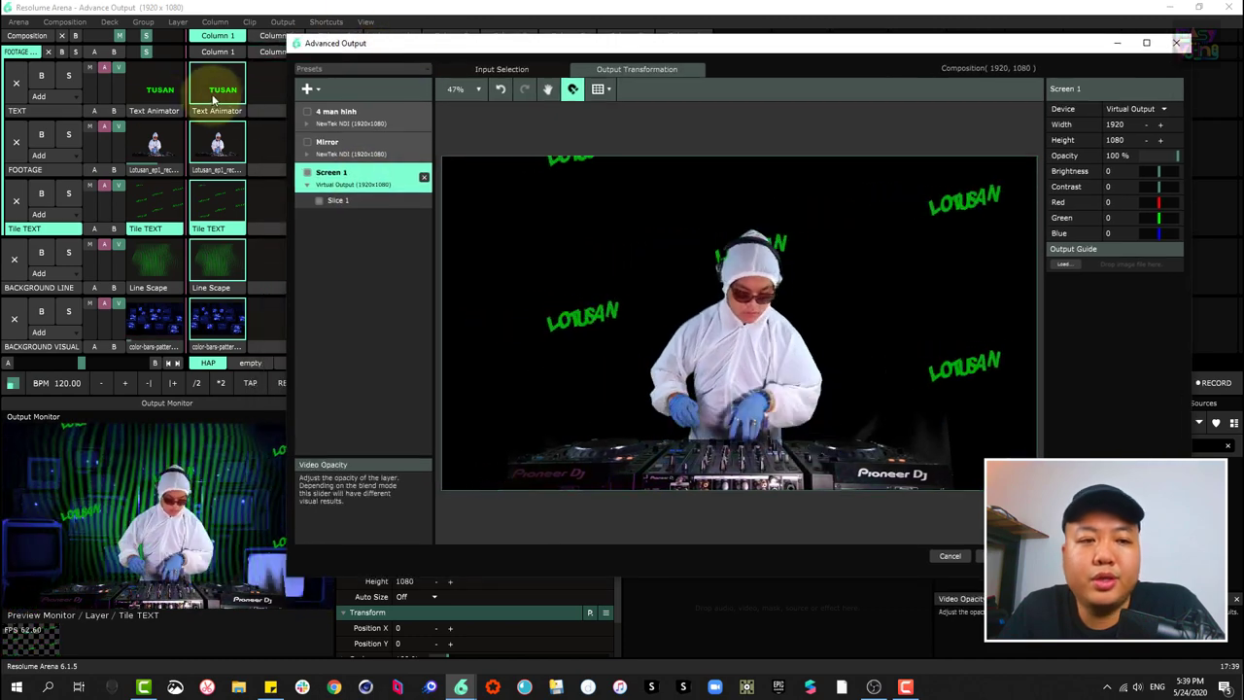
- Examine the output settings of Screen 1 and the input source options available for its Slice 1
{"action": "left_click", "coordinate": [214, 95]}
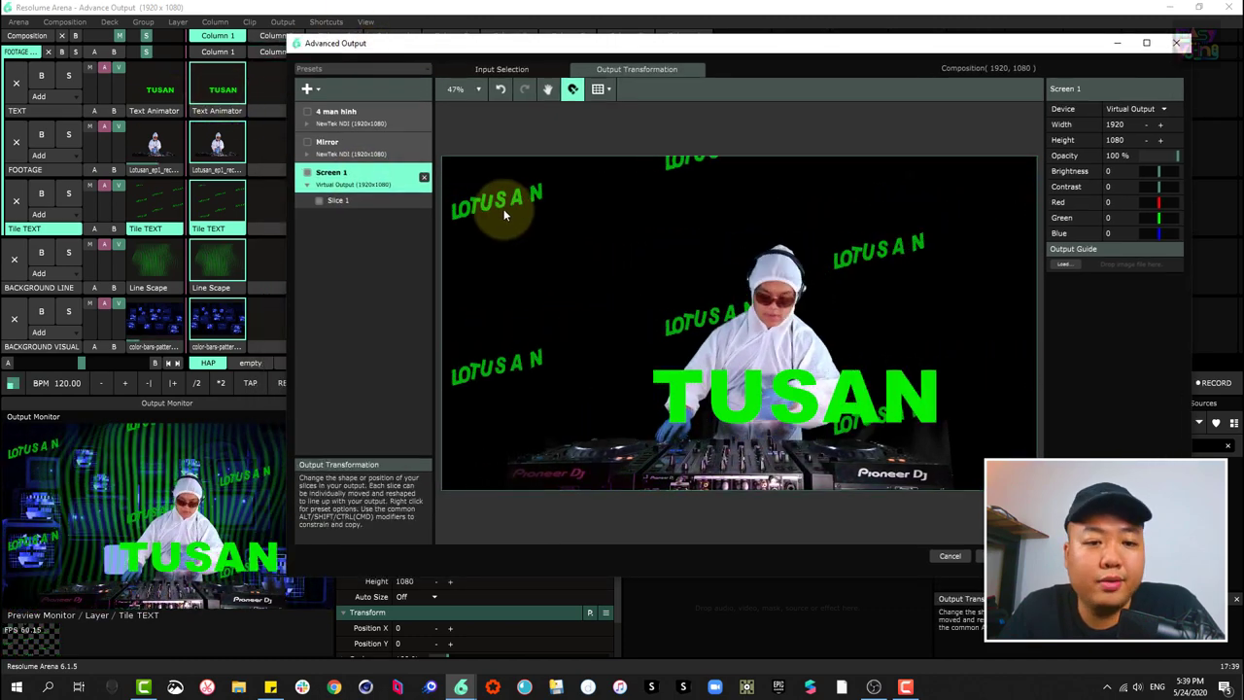
{"action": "left_click", "coordinate": [364, 201]}
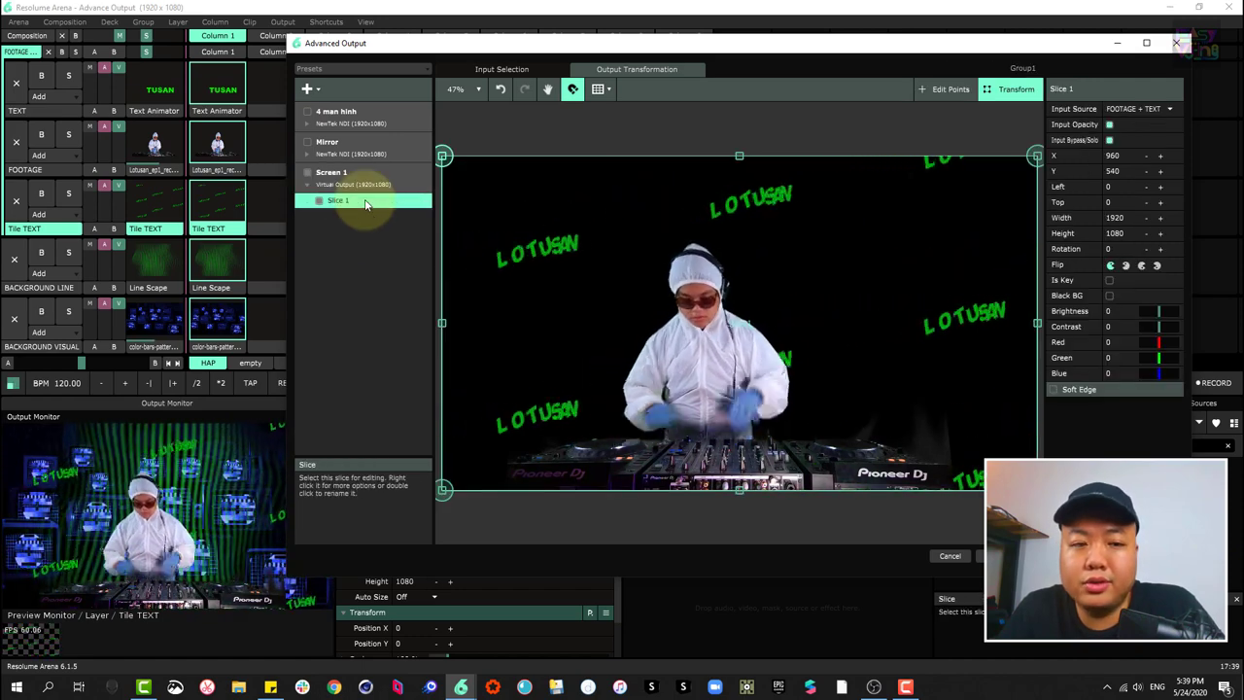
{"action": "left_click", "coordinate": [1118, 110]}
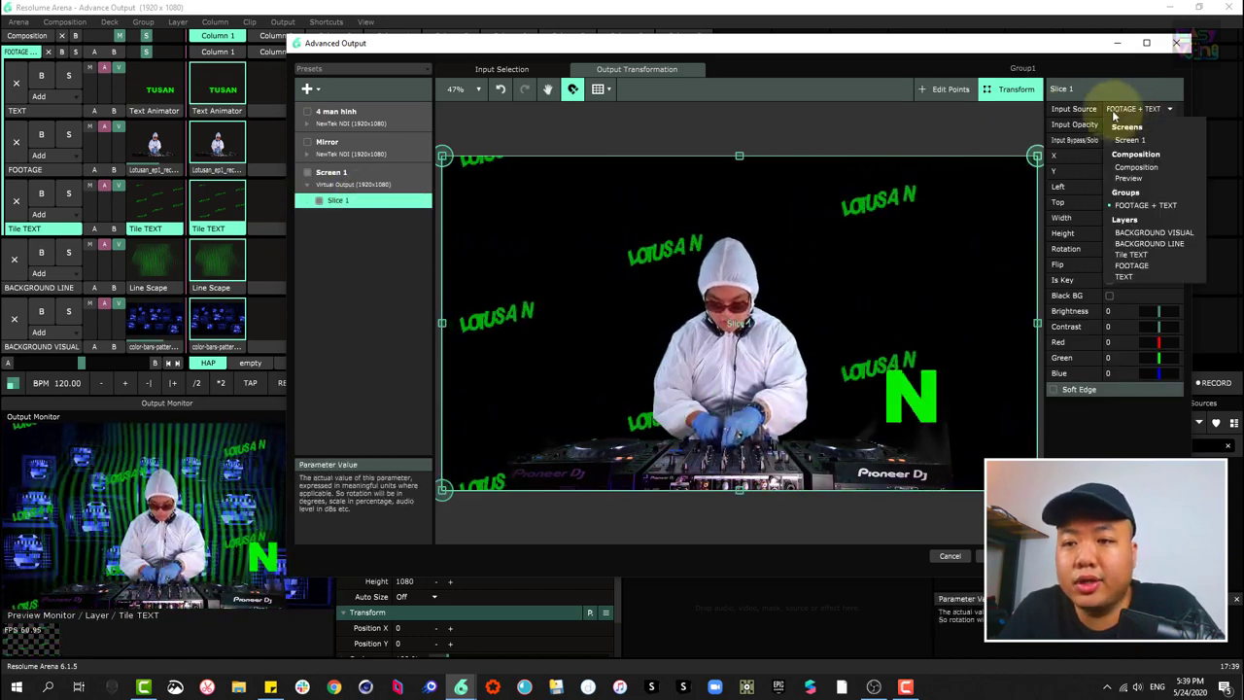
{"action": "left_click", "coordinate": [737, 146]}
{"action": "left_click", "coordinate": [333, 174]}
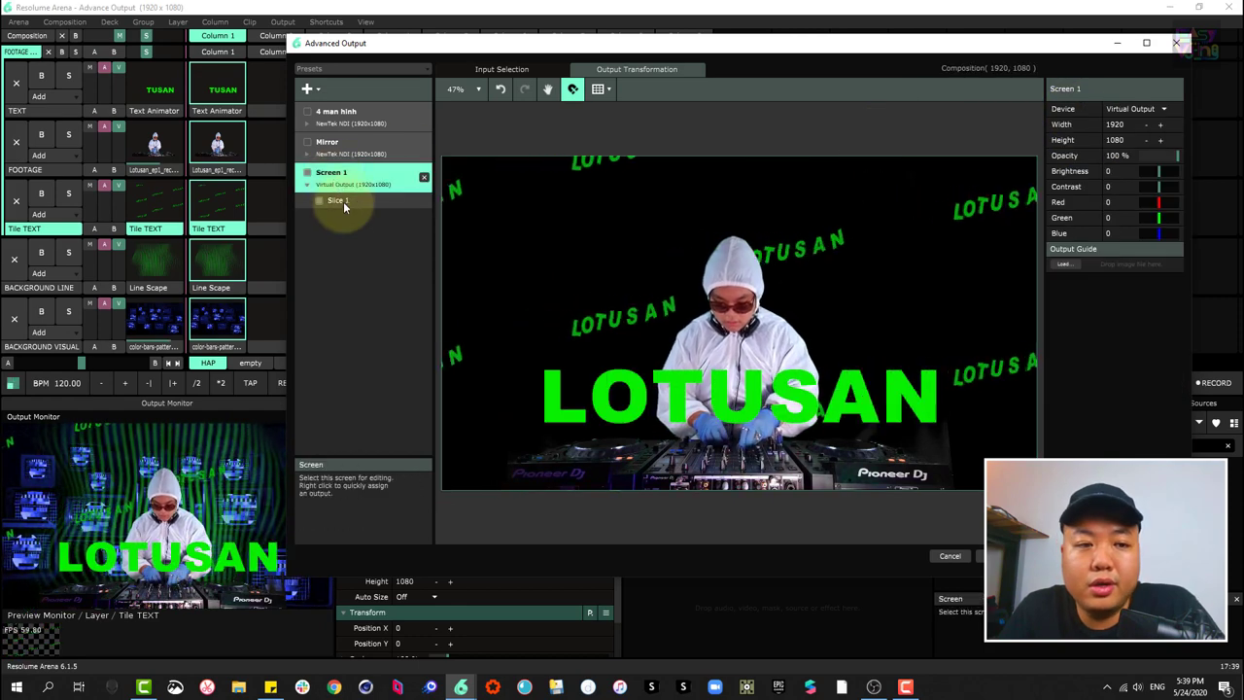
{"action": "left_click", "coordinate": [343, 201]}
{"action": "left_click", "coordinate": [347, 173]}
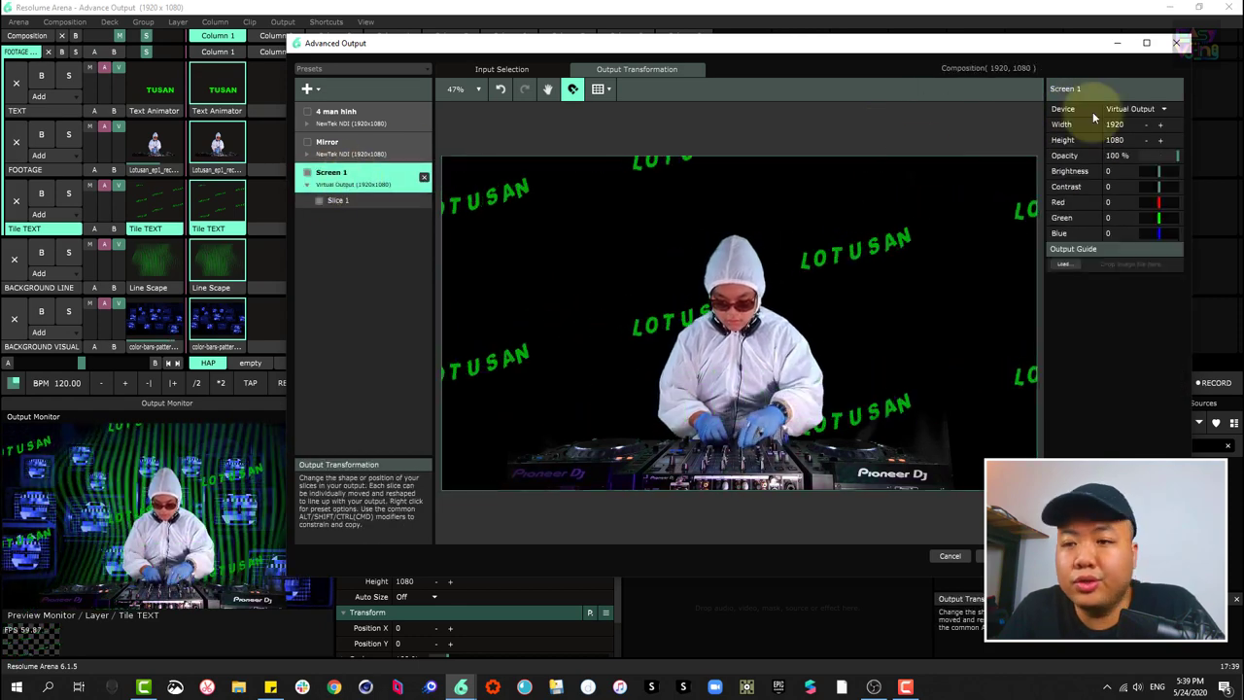
{"action": "left_click", "coordinate": [381, 198]}
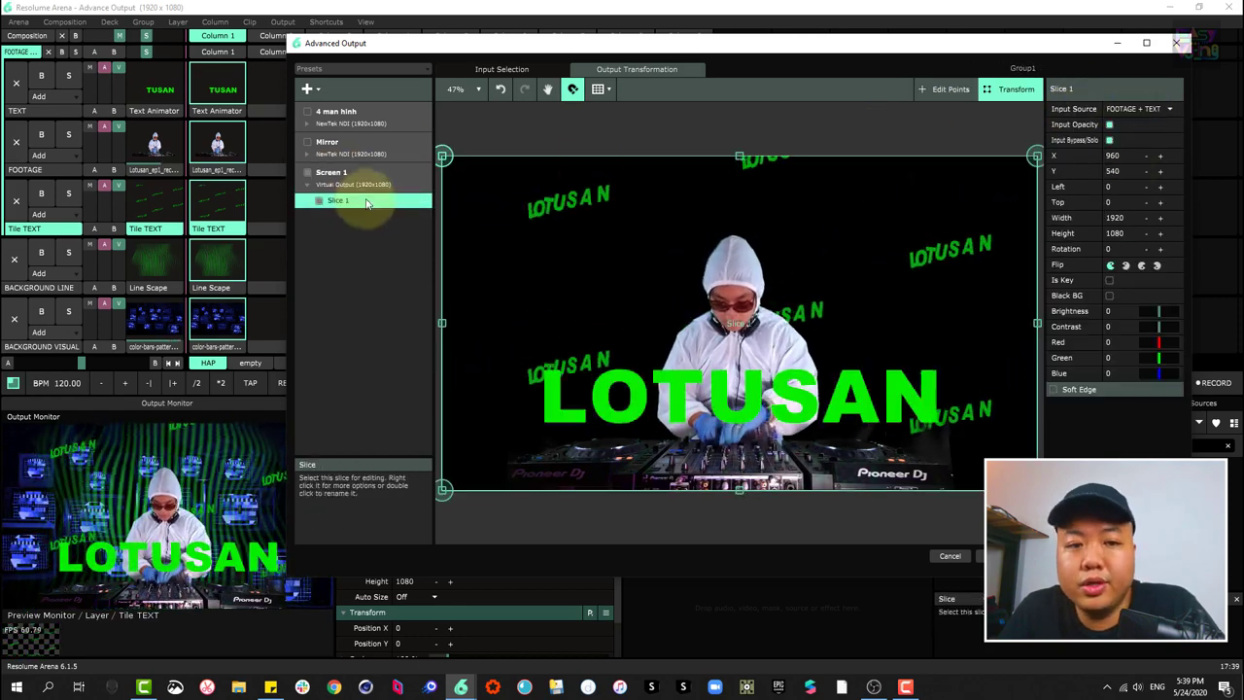
- Set Slice 1's input source to Preview and show the second BACKGROUND VISUAL clip in the preview monitor
{"action": "left_click", "coordinate": [1156, 110]}
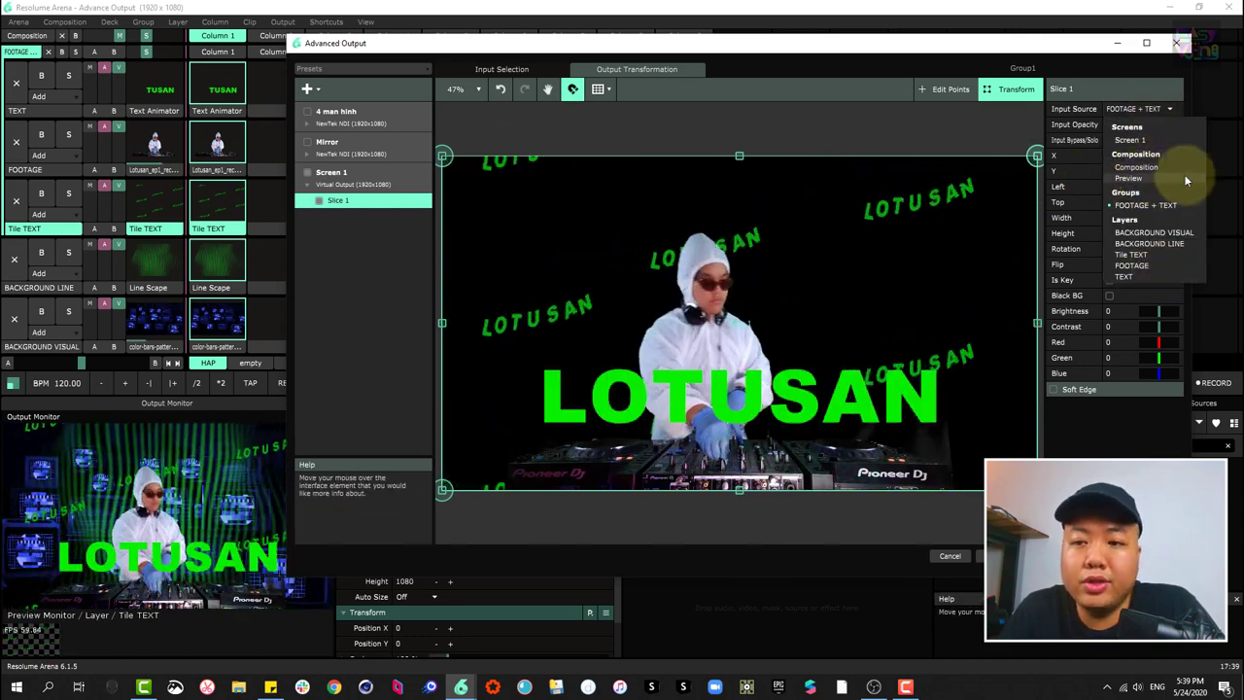
{"action": "left_click", "coordinate": [1129, 179]}
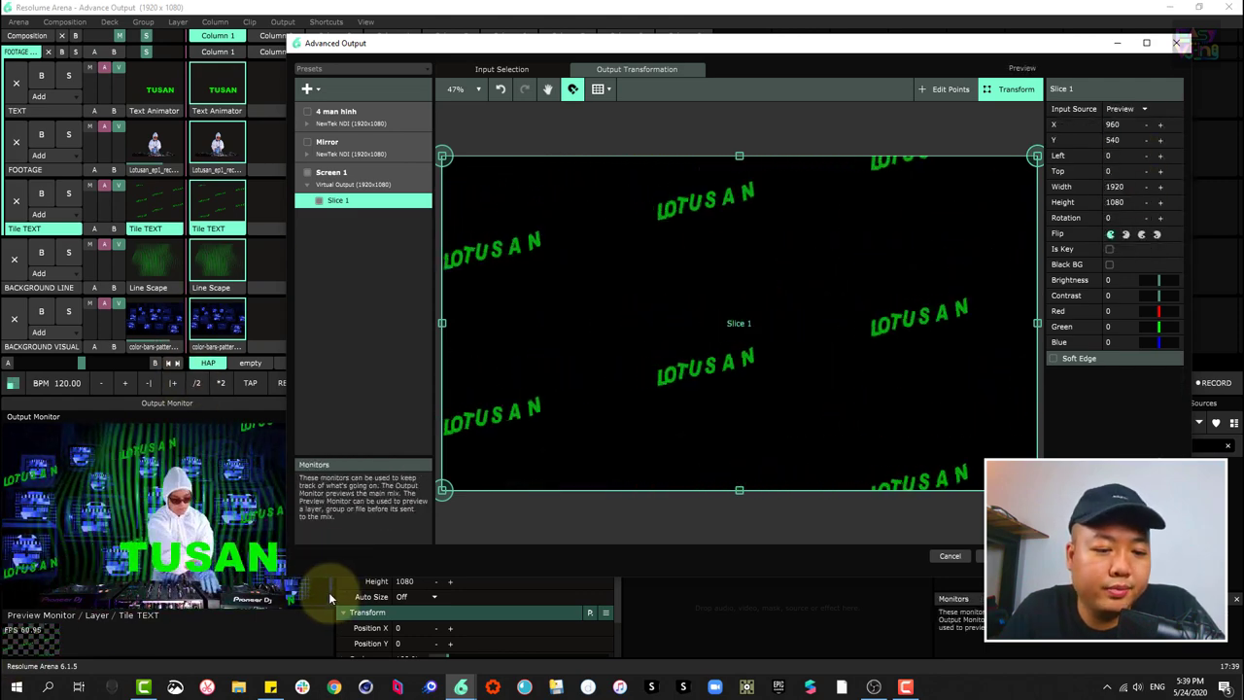
{"action": "left_click_drag", "start_coordinate": [329, 592], "coordinate": [220, 583]}
{"action": "left_click_drag", "start_coordinate": [550, 49], "coordinate": [618, 67]}
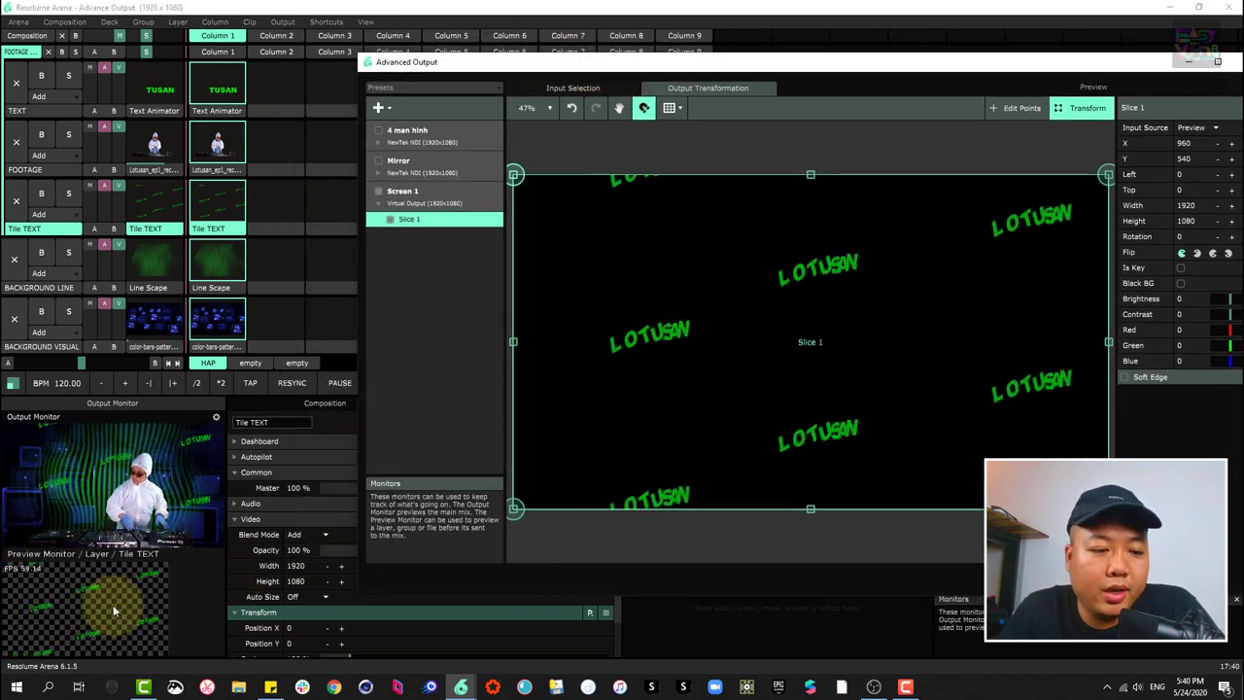
{"action": "left_click", "coordinate": [220, 319]}
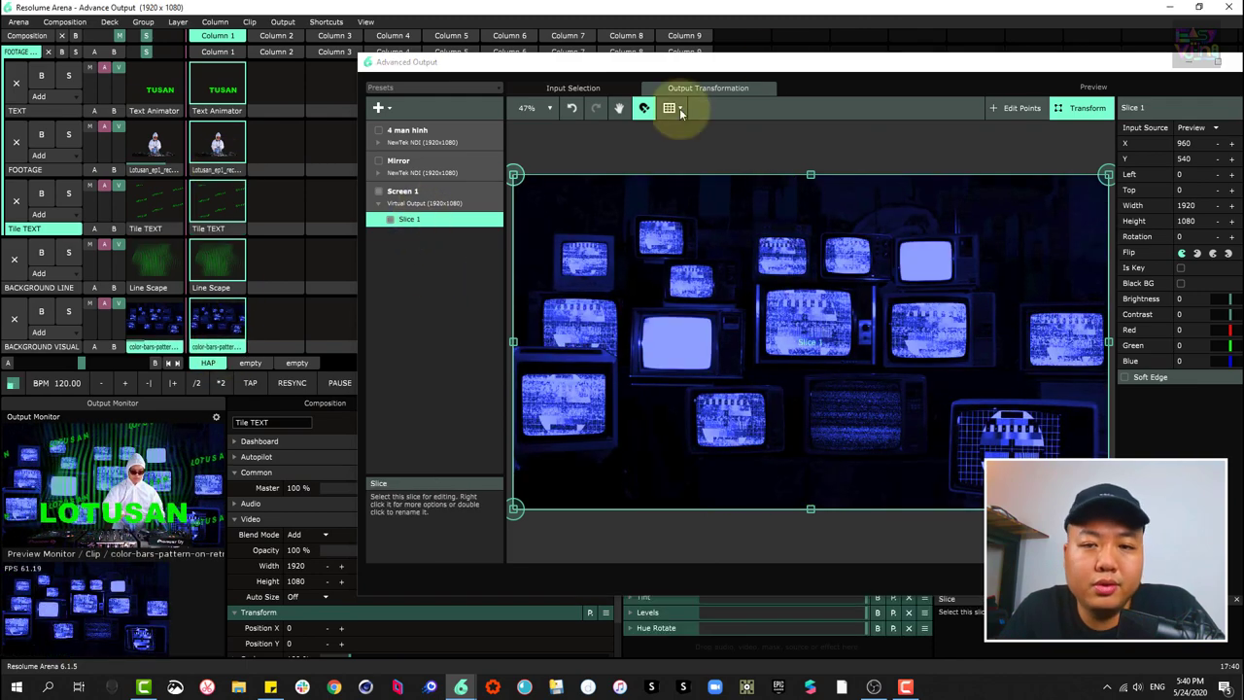
{"action": "left_click_drag", "start_coordinate": [816, 63], "coordinate": [623, 64]}
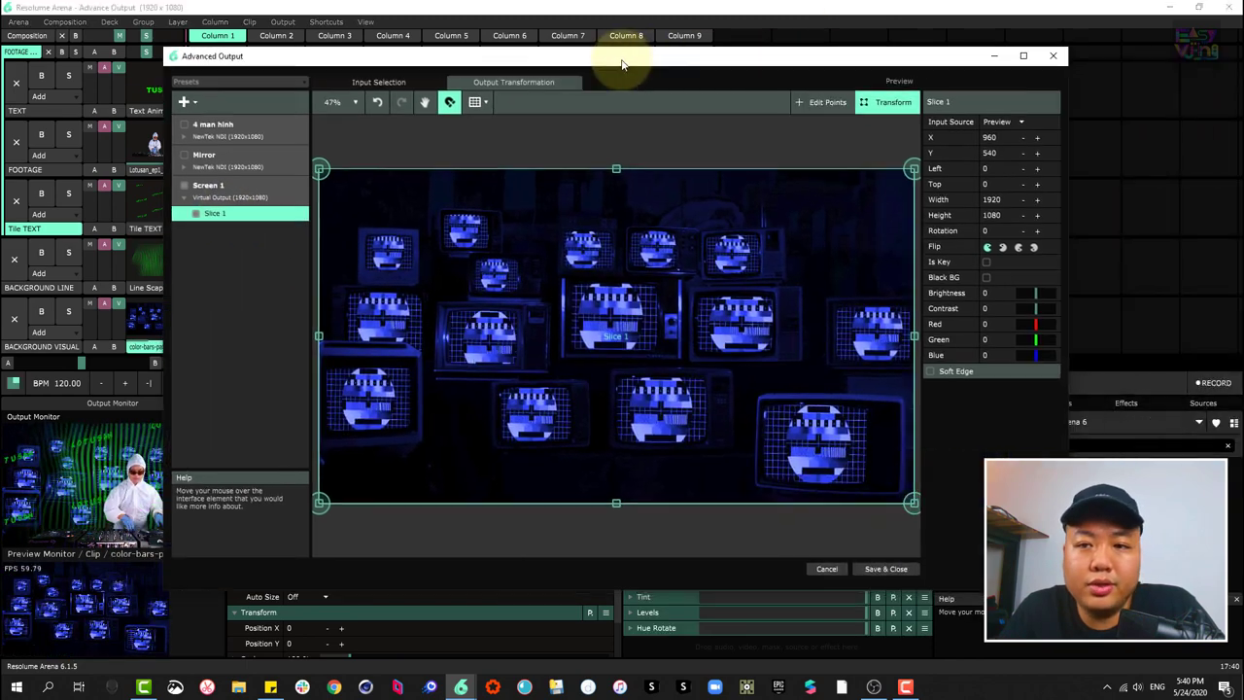
- Set Slice 1's input source to the FOOTAGE + TEXT group and rename the slice "Group Footage + text"
{"action": "left_click", "coordinate": [1011, 124]}
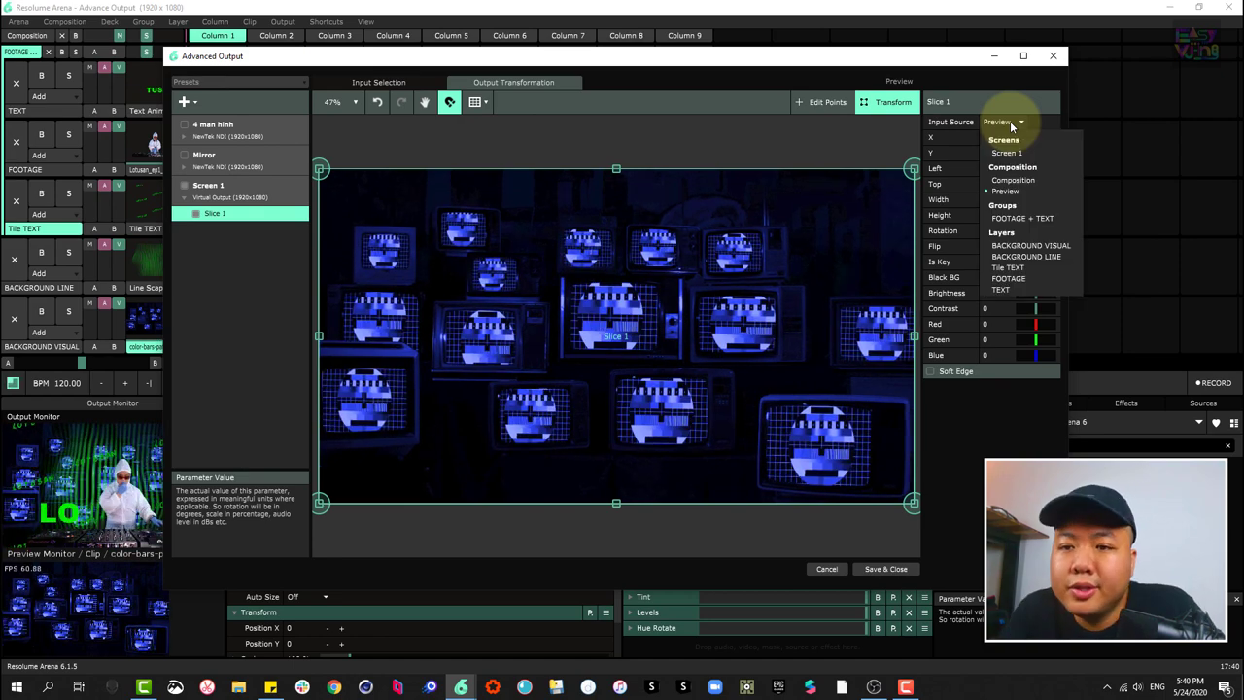
{"action": "left_click", "coordinate": [1022, 222]}
{"action": "left_click_drag", "start_coordinate": [444, 61], "coordinate": [510, 57]}
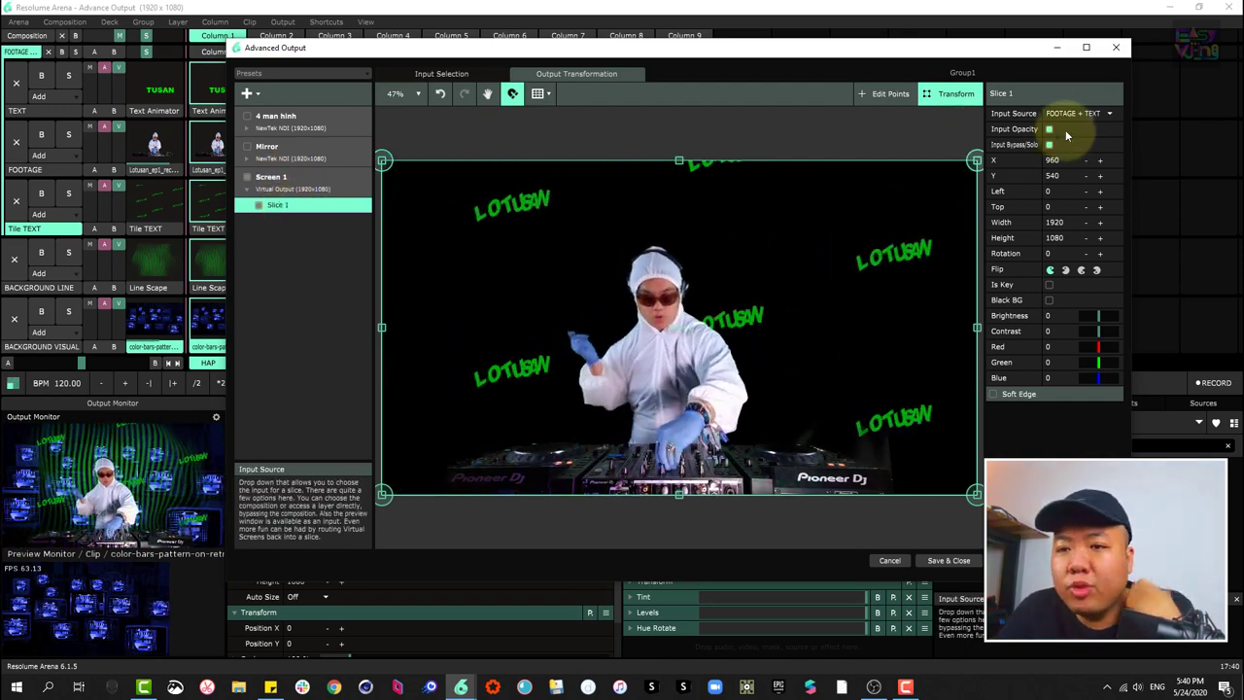
{"action": "left_click", "coordinate": [248, 93]}
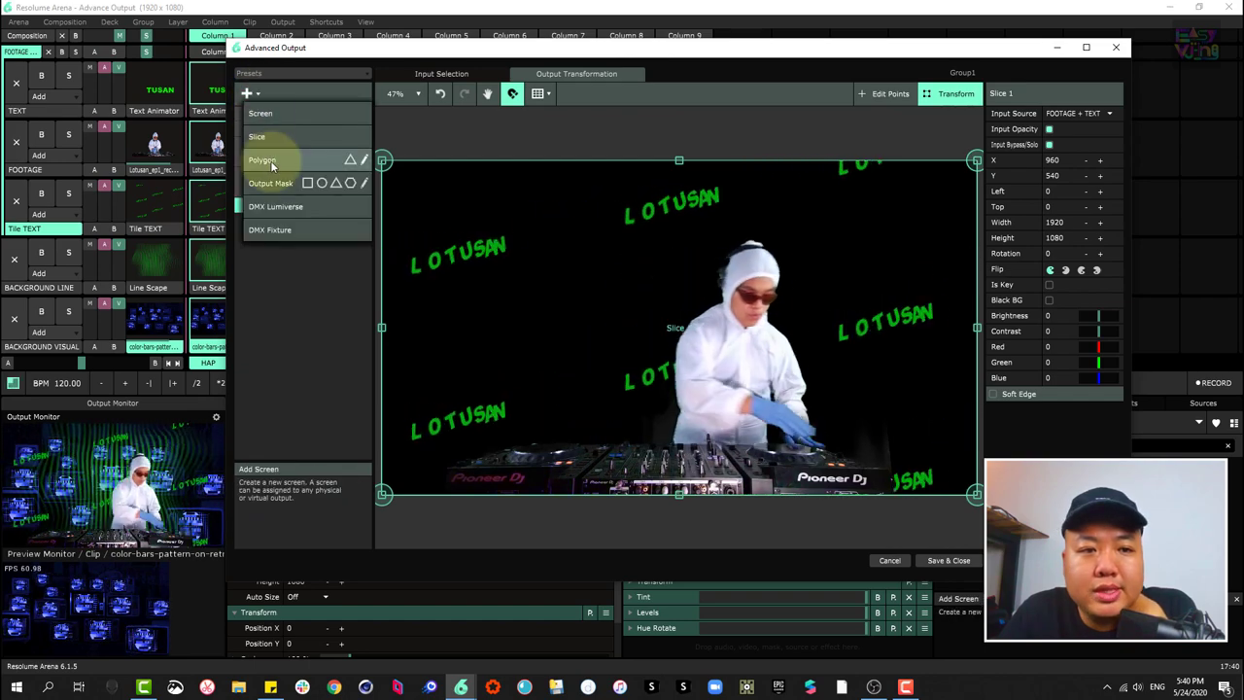
{"action": "left_click", "coordinate": [279, 291]}
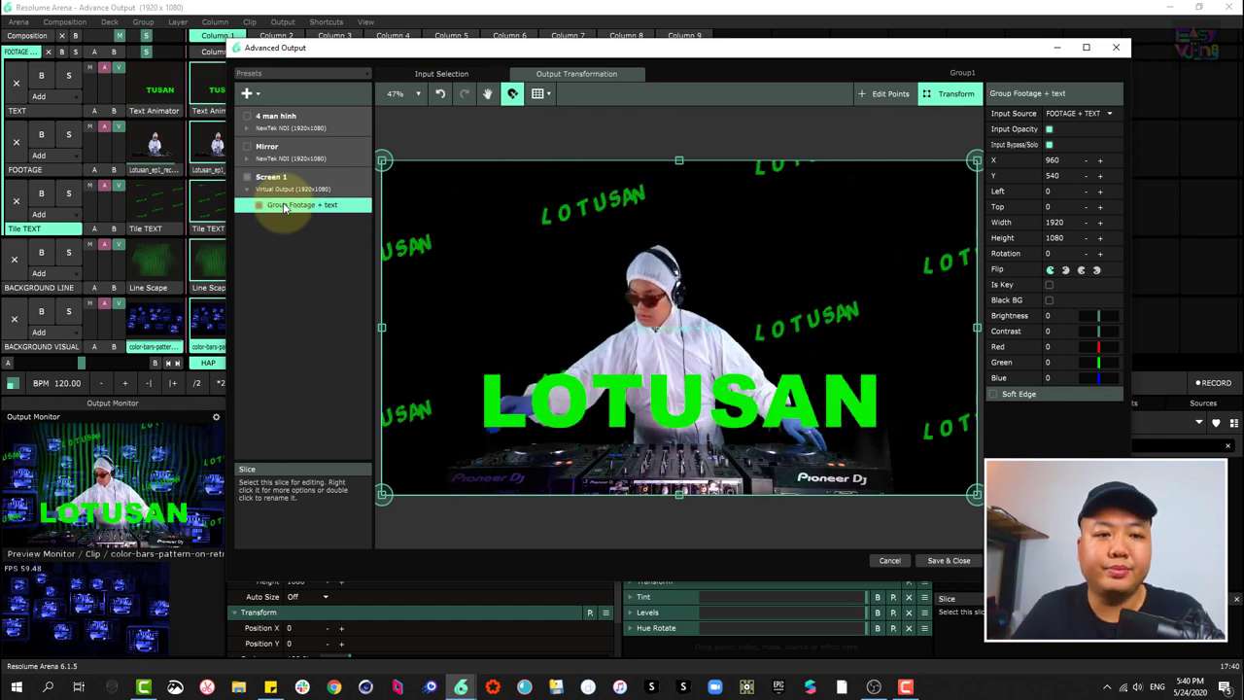
- Add a new slice to Screen 1 and set its input source to the FOOTAGE layer
{"action": "left_click", "coordinate": [247, 93]}
{"action": "left_click", "coordinate": [269, 122]}
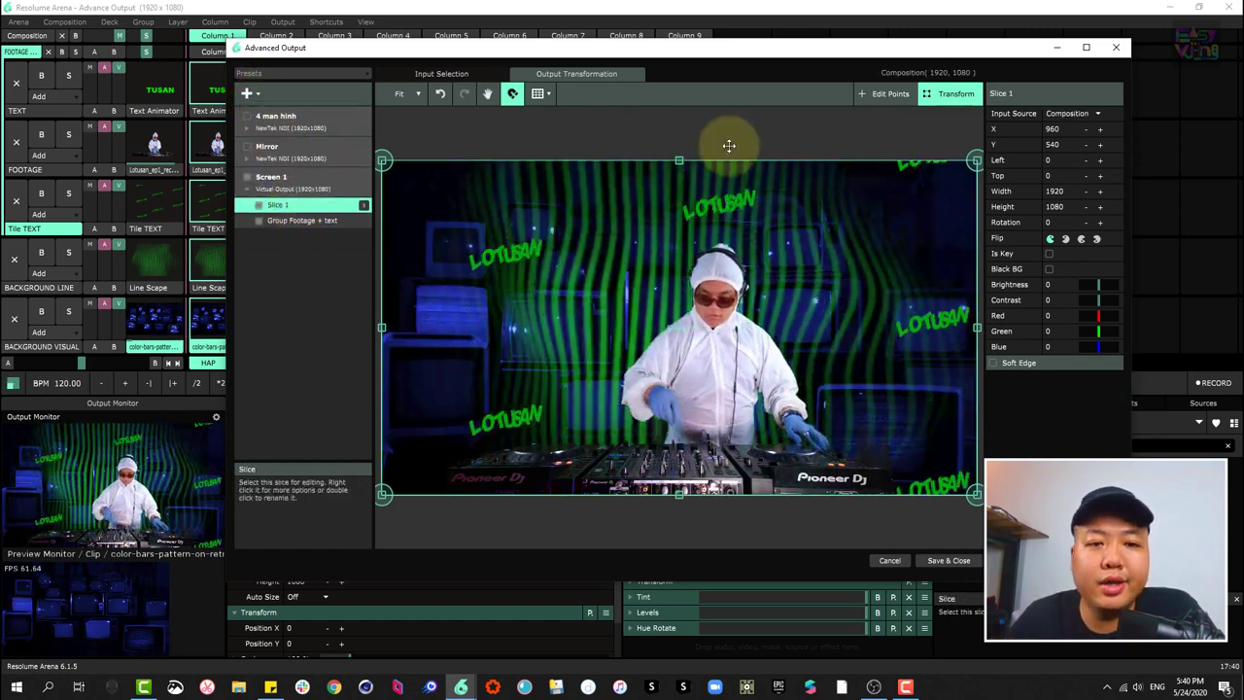
{"action": "left_click", "coordinate": [1069, 114]}
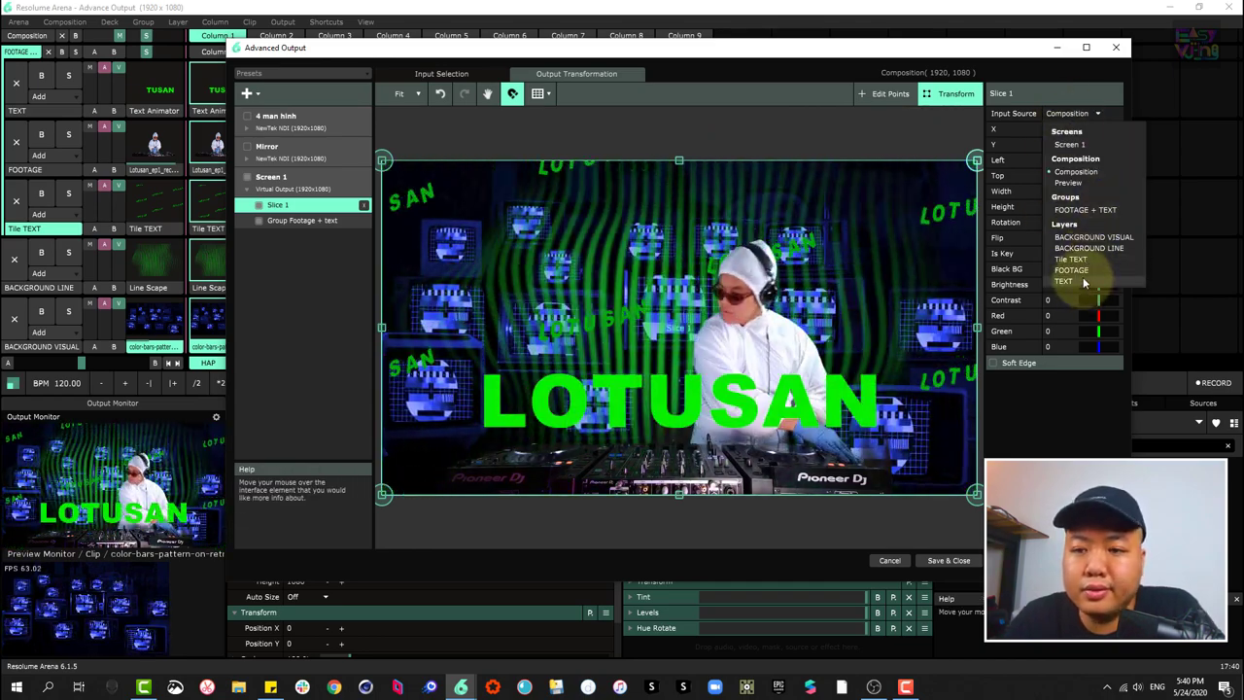
{"action": "left_click", "coordinate": [1077, 269]}
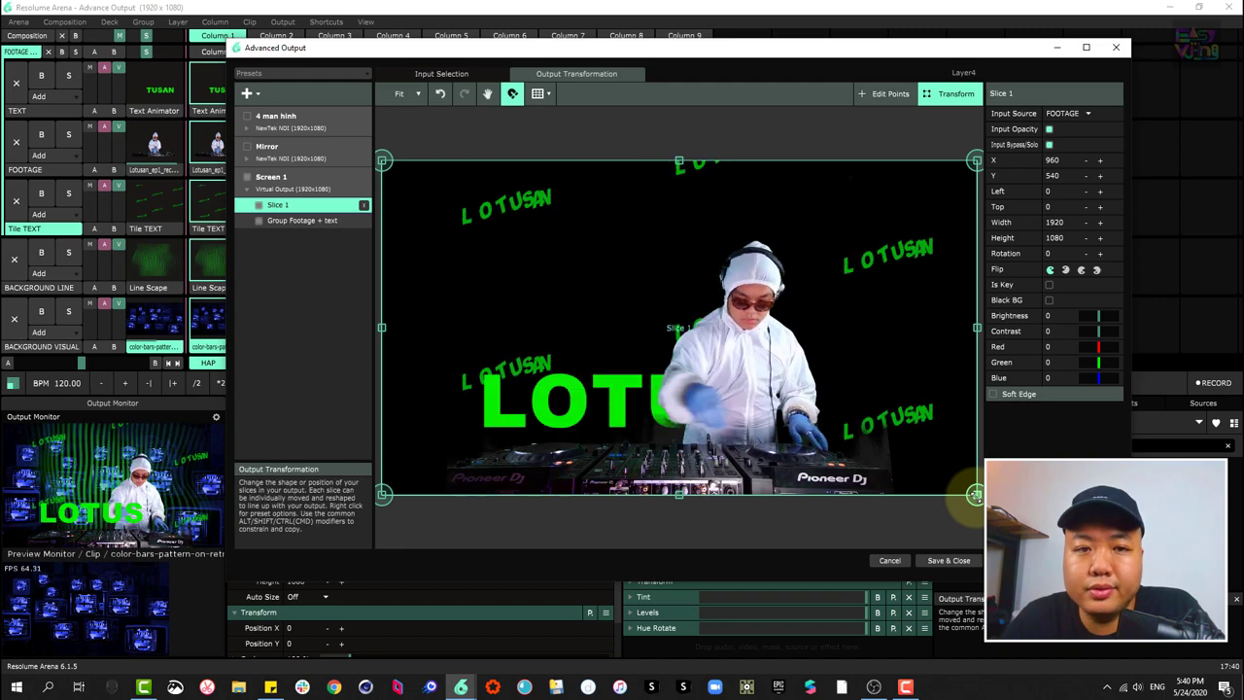
- Shrink the FOOTAGE slice to about 750 × 422 in the output's lower-left corner and place a duplicate to its right
{"action": "left_click_drag", "start_coordinate": [974, 494], "coordinate": [612, 278]}
{"action": "left_click_drag", "start_coordinate": [422, 242], "coordinate": [433, 418]}
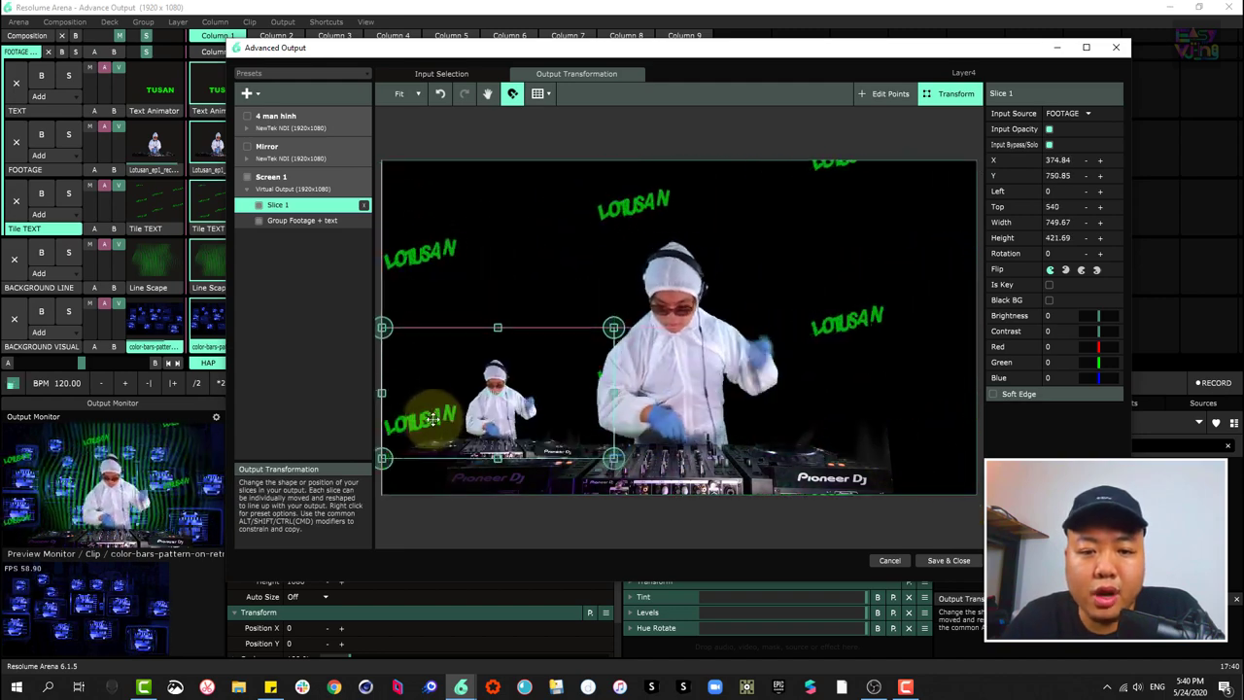
{"action": "key", "text": "ctrl+d"}
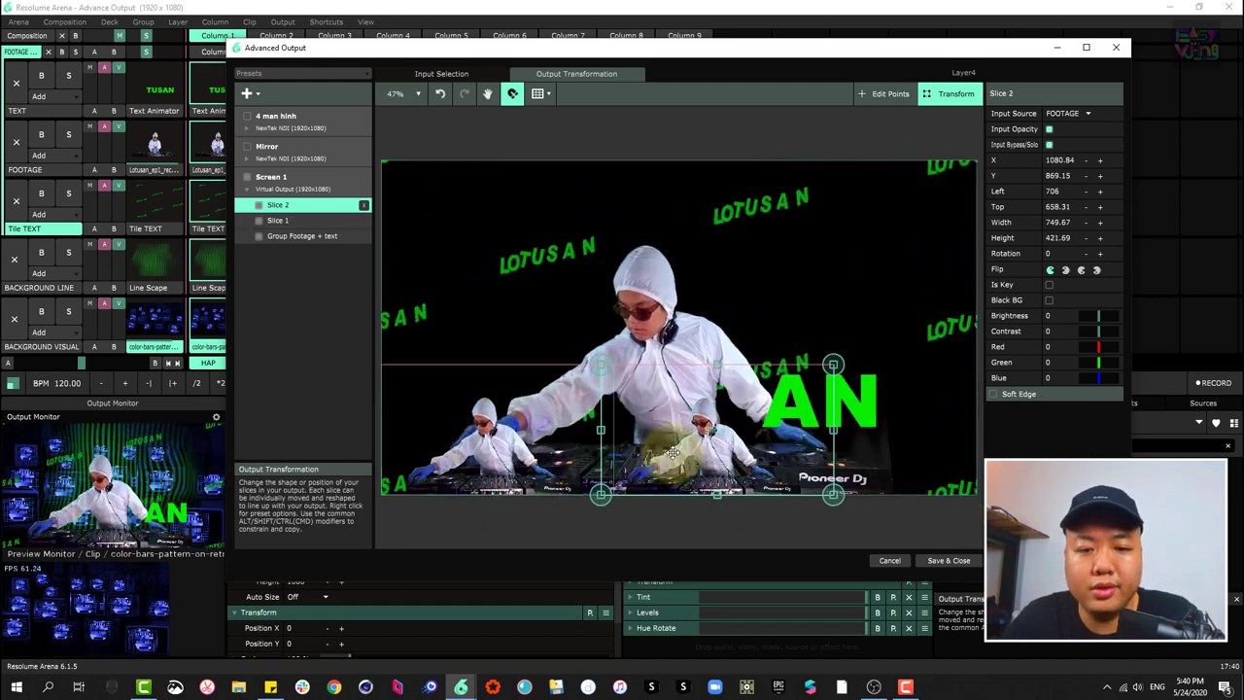
- Enlarge Slice 1 and Slice 2 together to fill the lower half of the output, 1920 × 540 overall
{"action": "left_click", "coordinate": [301, 236]}
{"action": "left_click", "coordinate": [290, 220]}
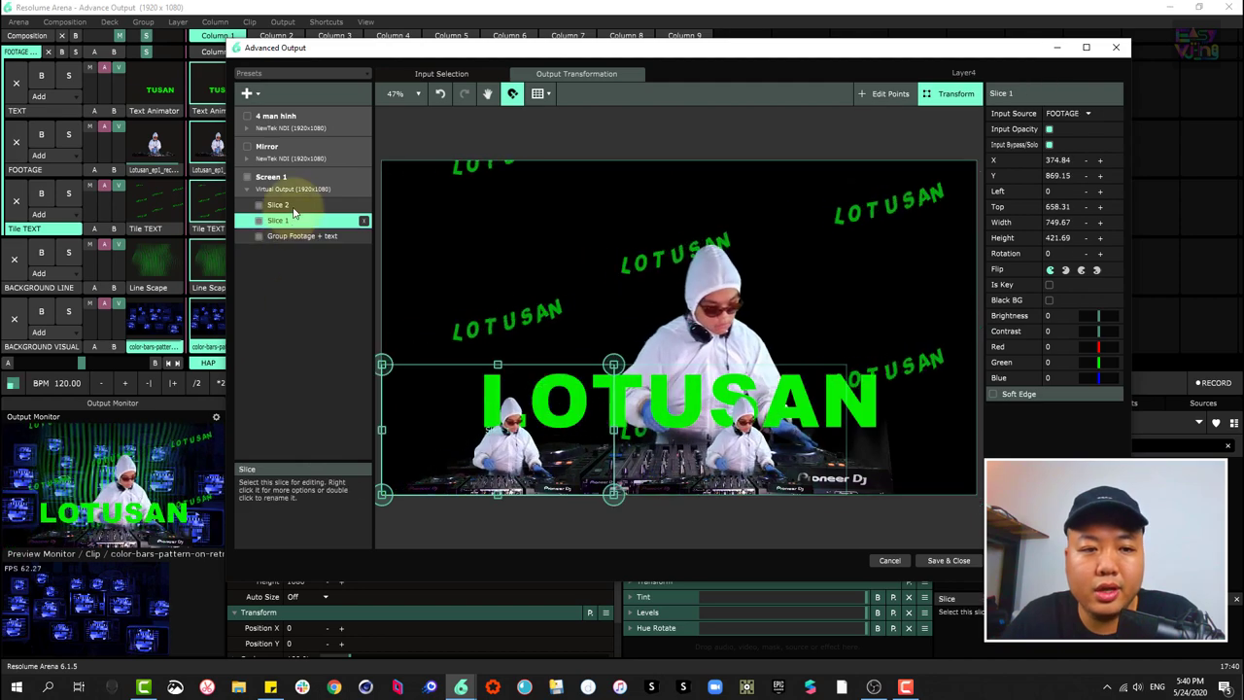
{"action": "left_click", "coordinate": [294, 208], "text": "shift"}
{"action": "left_click_drag", "start_coordinate": [846, 364], "coordinate": [975, 327]}
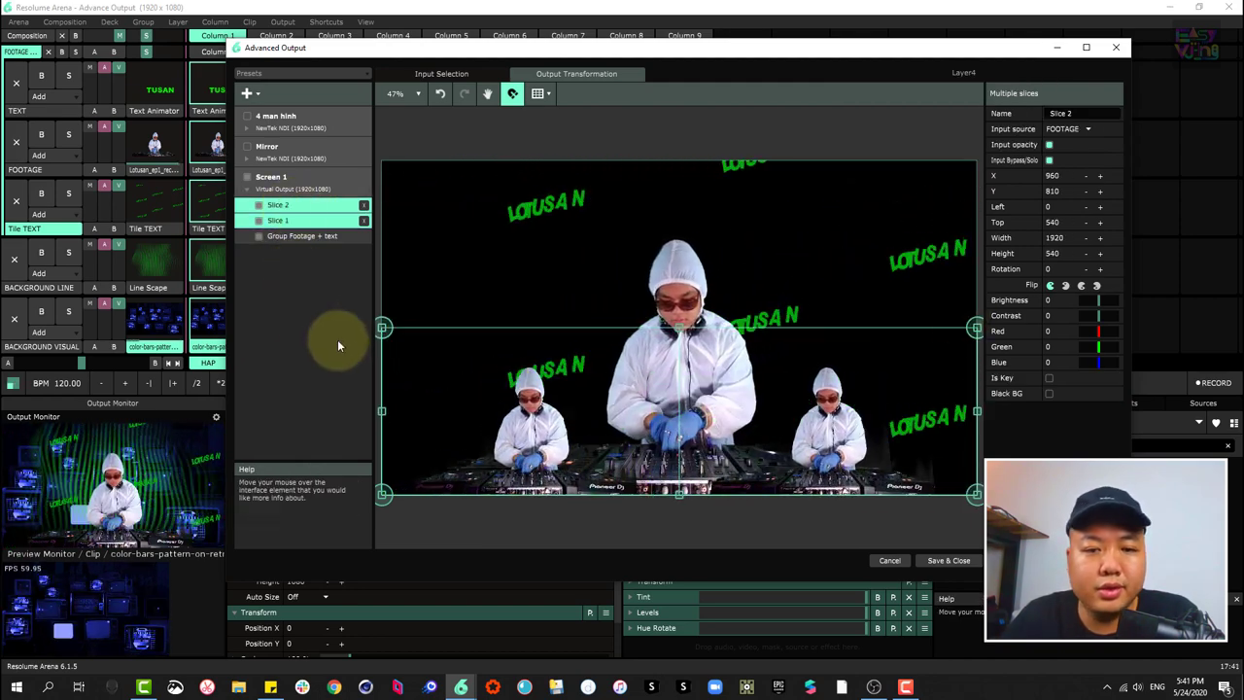
- Rename the right-hand footage slice "Footage phai" and the left-hand one "Footage trai"
{"action": "left_click", "coordinate": [280, 207]}
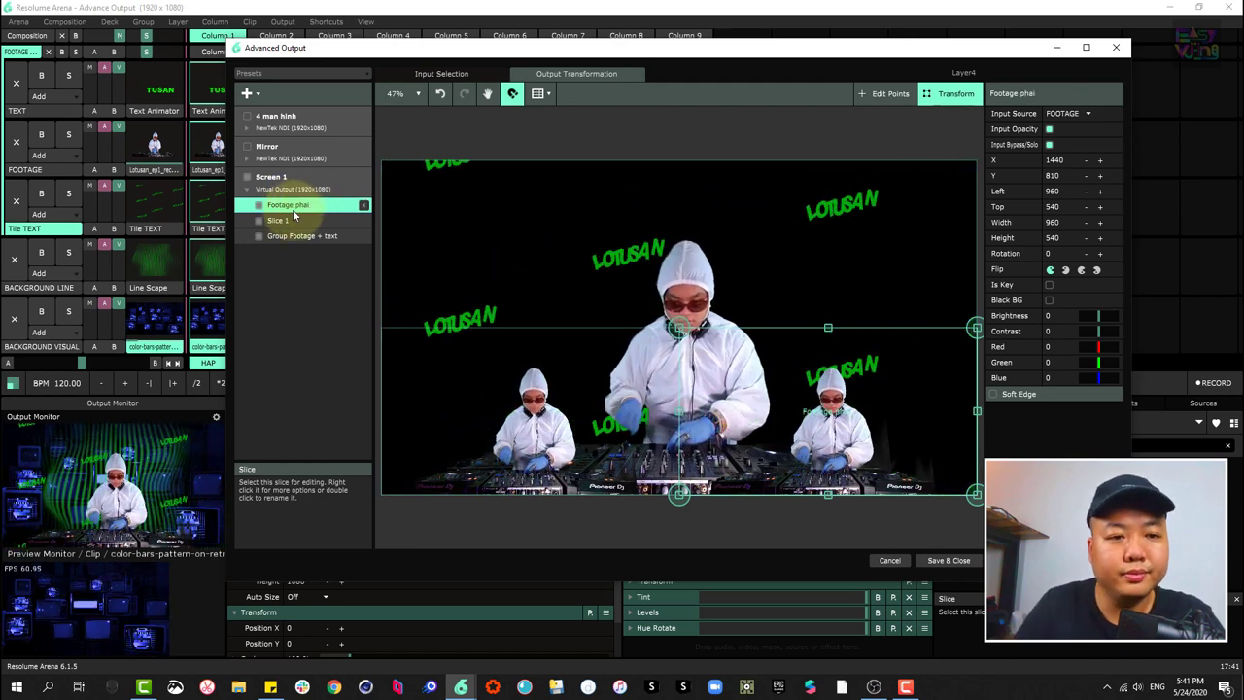
{"action": "left_click", "coordinate": [280, 221]}
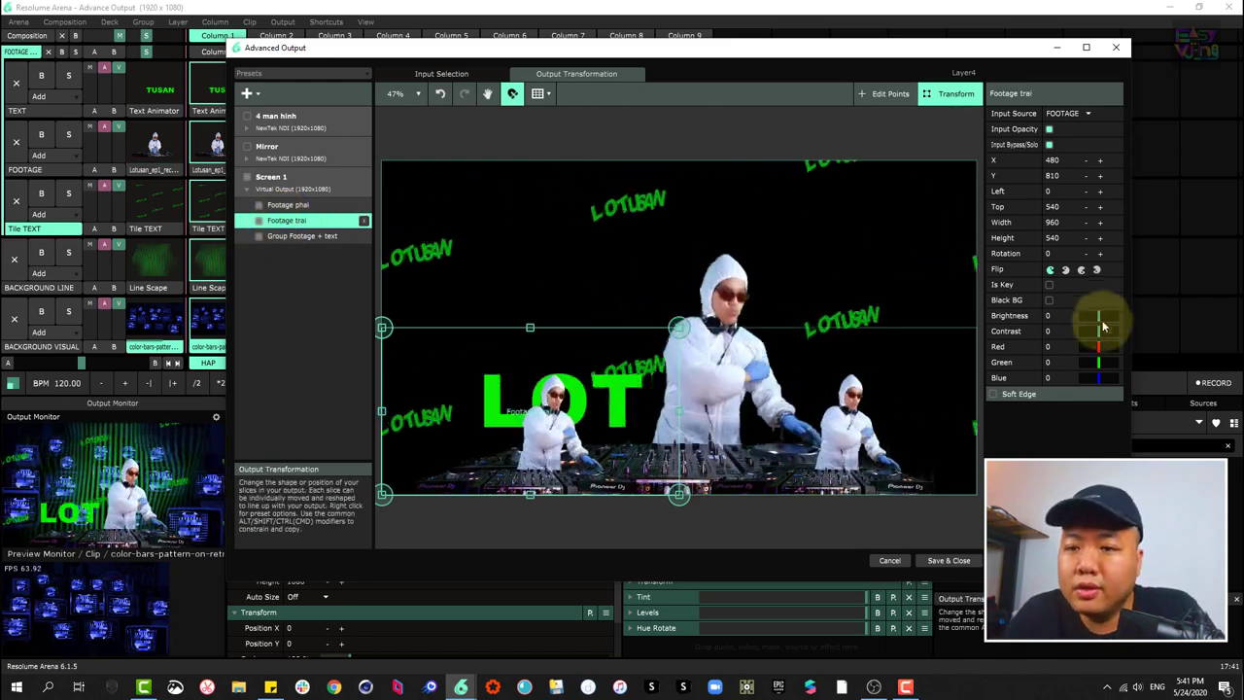
- Set Red to -255 on the Footage trai slice, and set Blue to -255 and raise the brightness on Footage phai
{"action": "left_click_drag", "start_coordinate": [1100, 352], "coordinate": [1096, 354]}
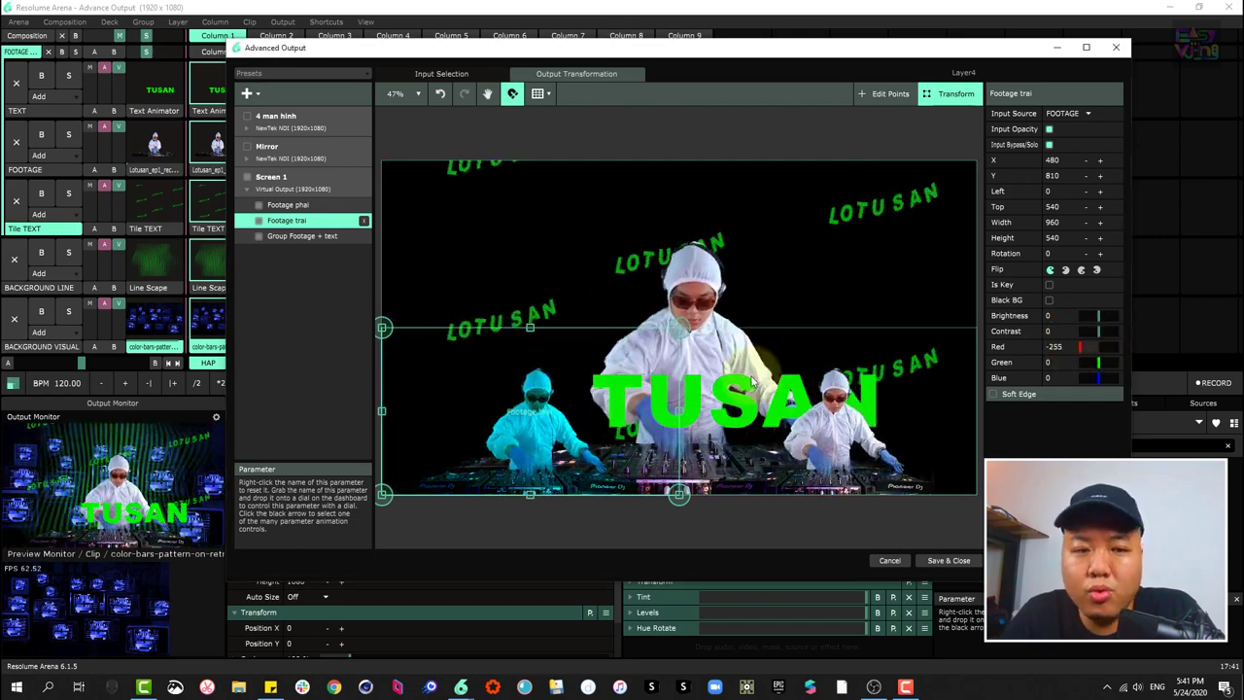
{"action": "left_click", "coordinate": [292, 205]}
{"action": "mouse_move", "coordinate": [1100, 377]}
{"action": "left_mouse_down"}
{"action": "mouse_move", "coordinate": [1120, 378]}
{"action": "mouse_move", "coordinate": [1096, 381]}
{"action": "left_mouse_up"}
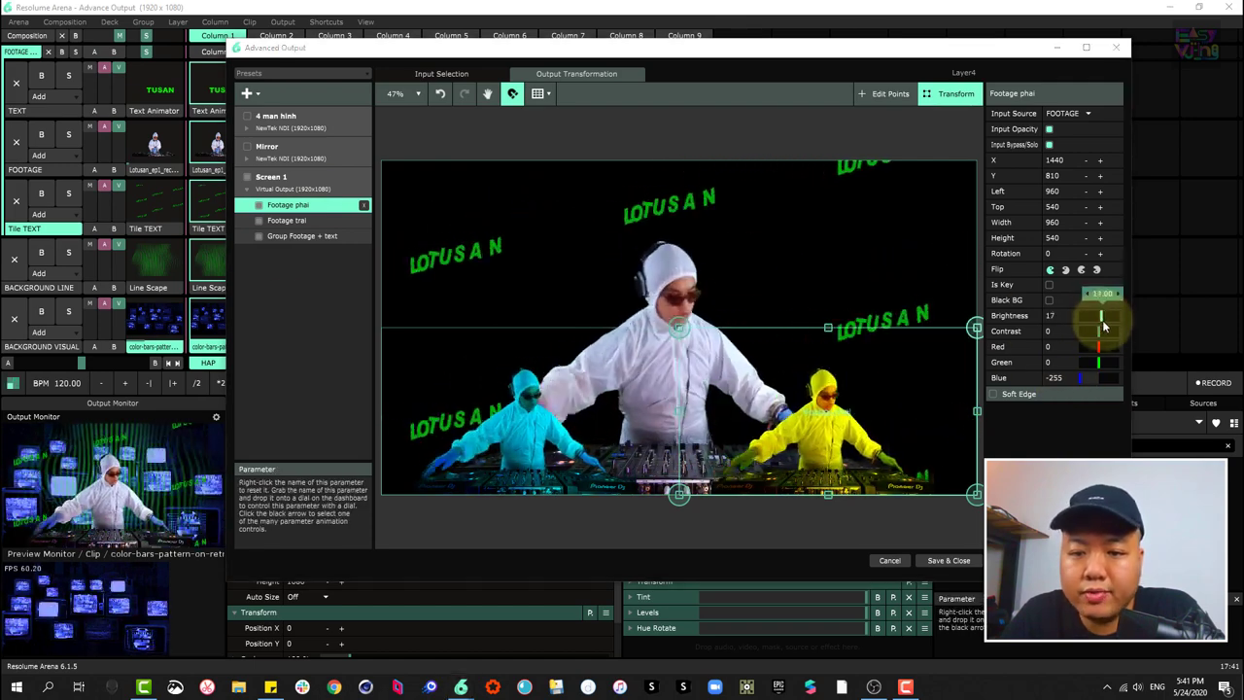
- Set the Footage trai slice's brightness to 34 and flip the slice horizontally
{"action": "left_click", "coordinate": [321, 220]}
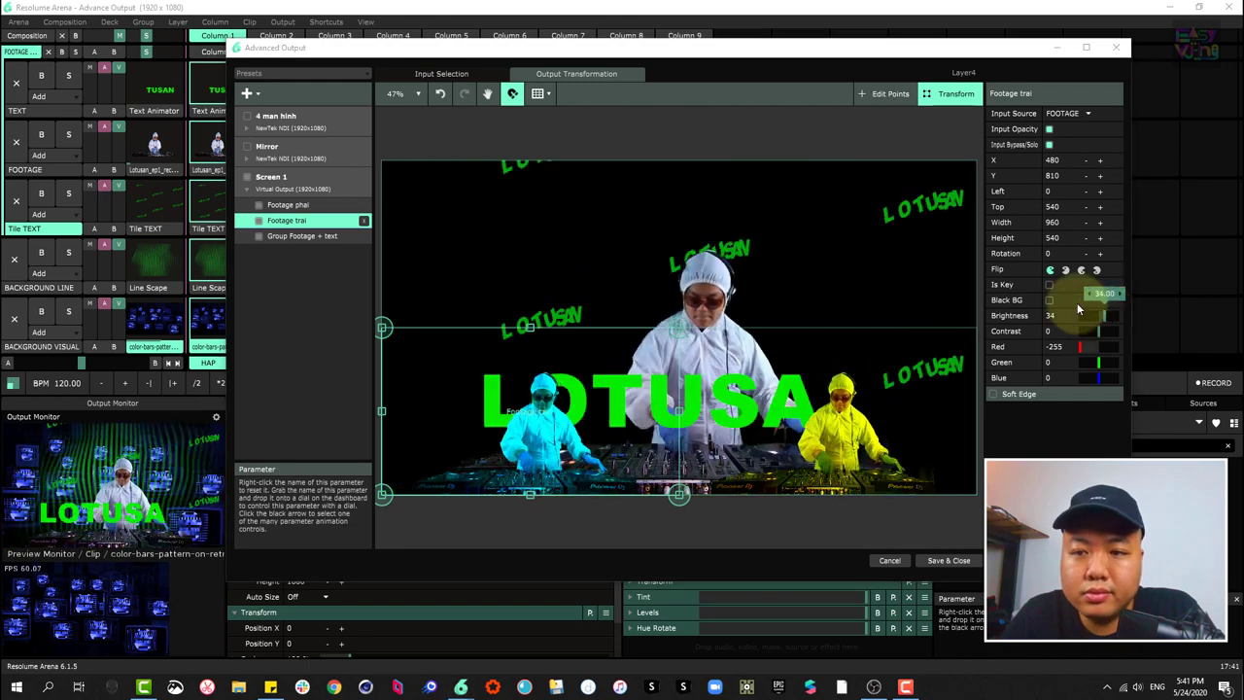
{"action": "left_click", "coordinate": [1066, 271]}
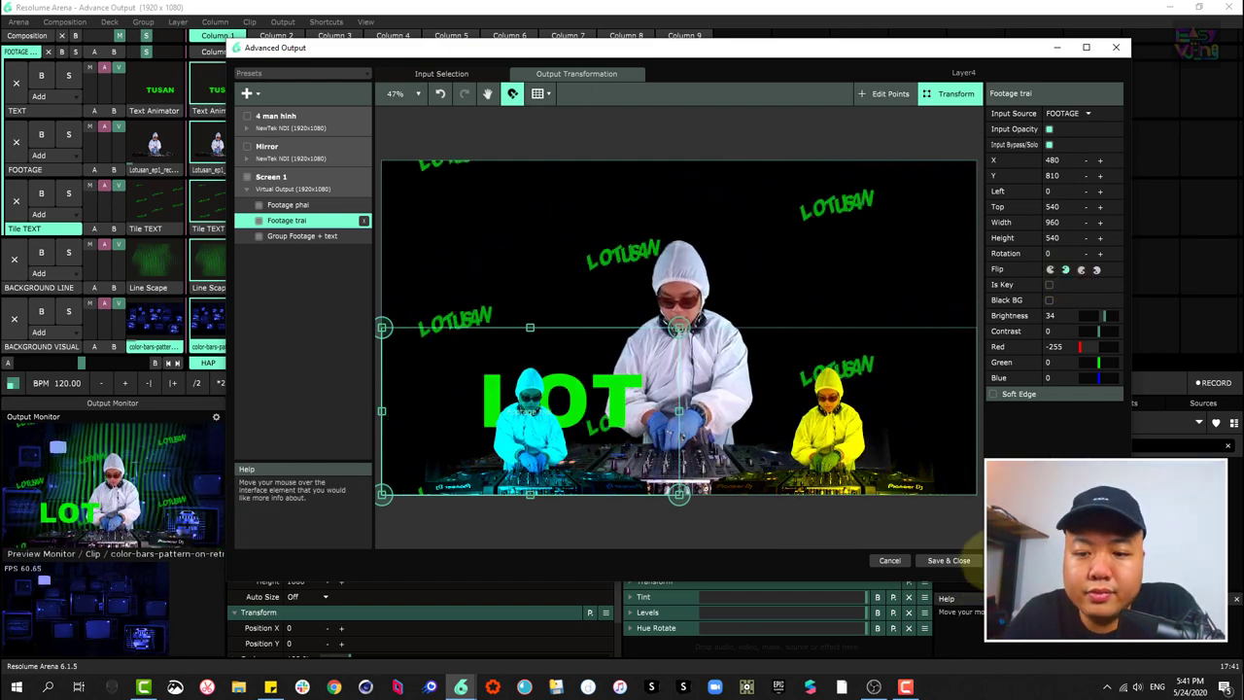
- Set Screen 1's output device to NewTek NDI and rename the screen "3 DJ"
{"action": "left_click", "coordinate": [271, 177]}
{"action": "left_click", "coordinate": [1074, 113]}
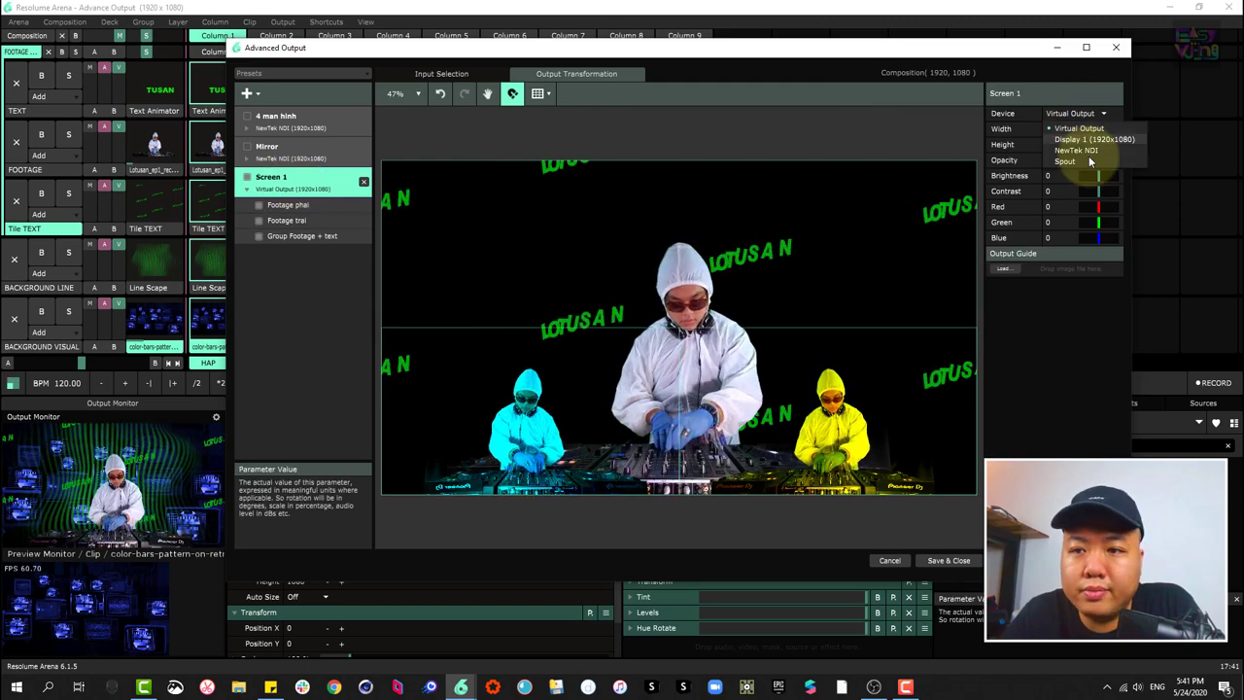
{"action": "left_click", "coordinate": [1075, 150]}
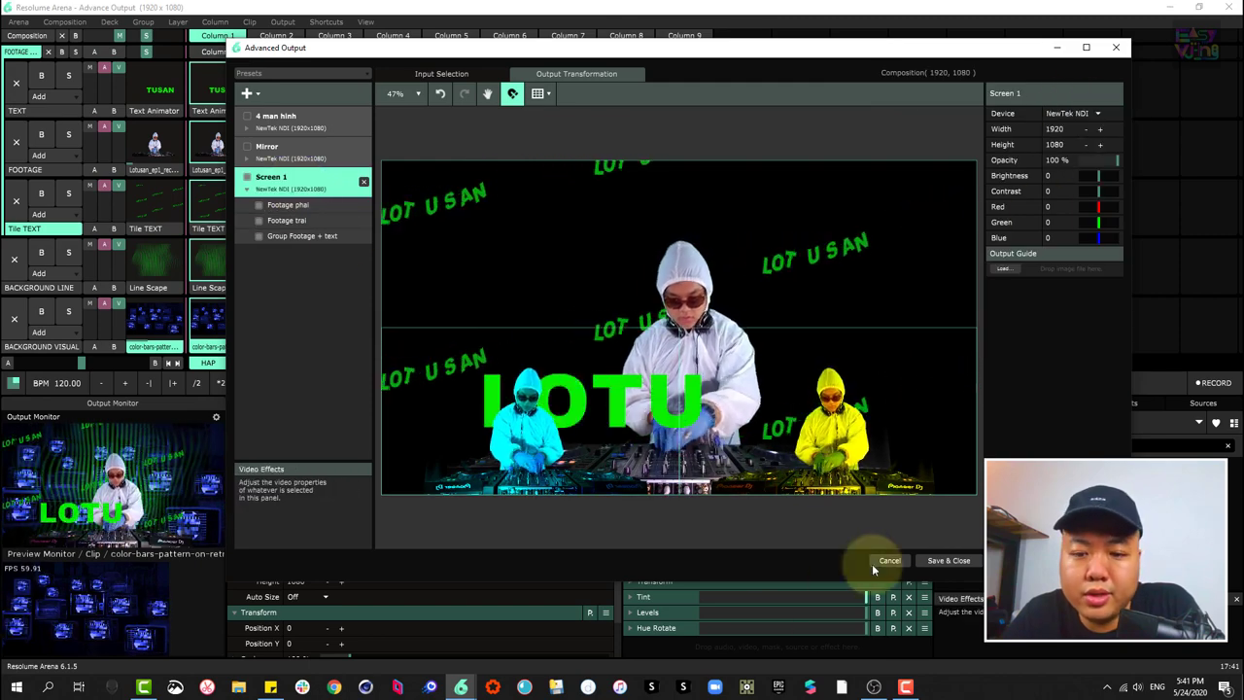
{"action": "double_click", "coordinate": [272, 177]}
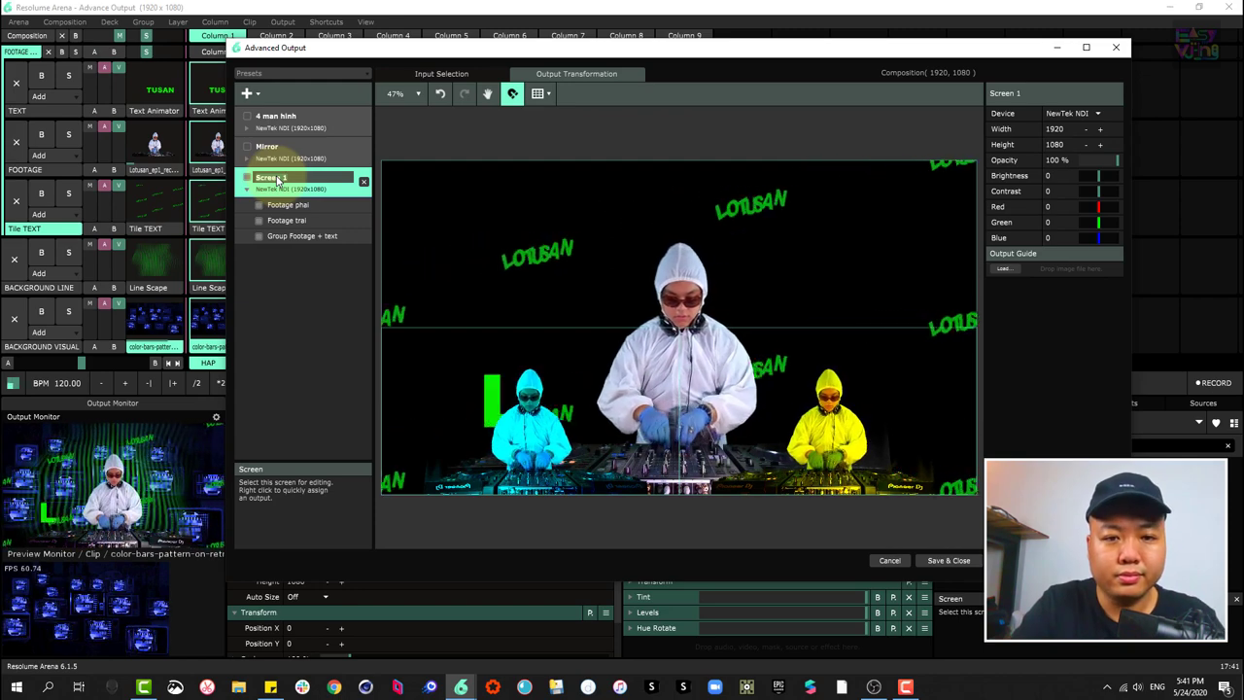
{"action": "type", "text": "3 DJ"}
{"action": "key", "text": "Return"}
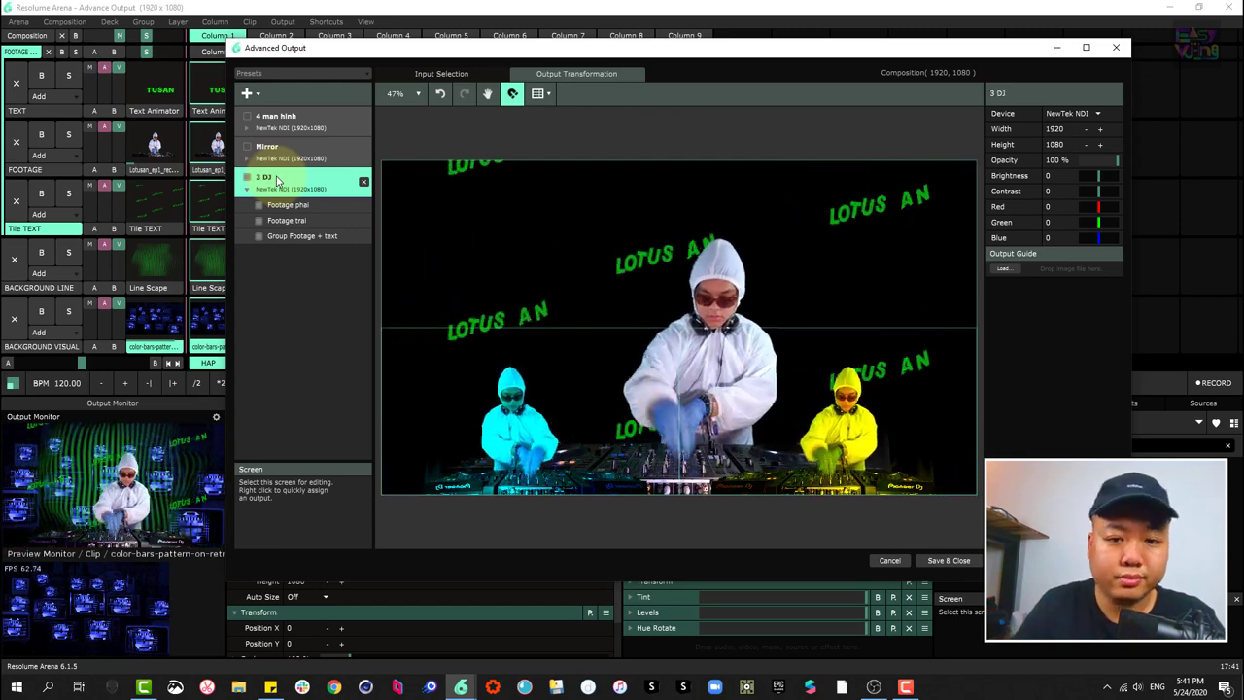
- Save the Advanced Output setup and add a new NDI source in OBS that receives "Arena - 3 DJ"
{"action": "left_click", "coordinate": [874, 686]}
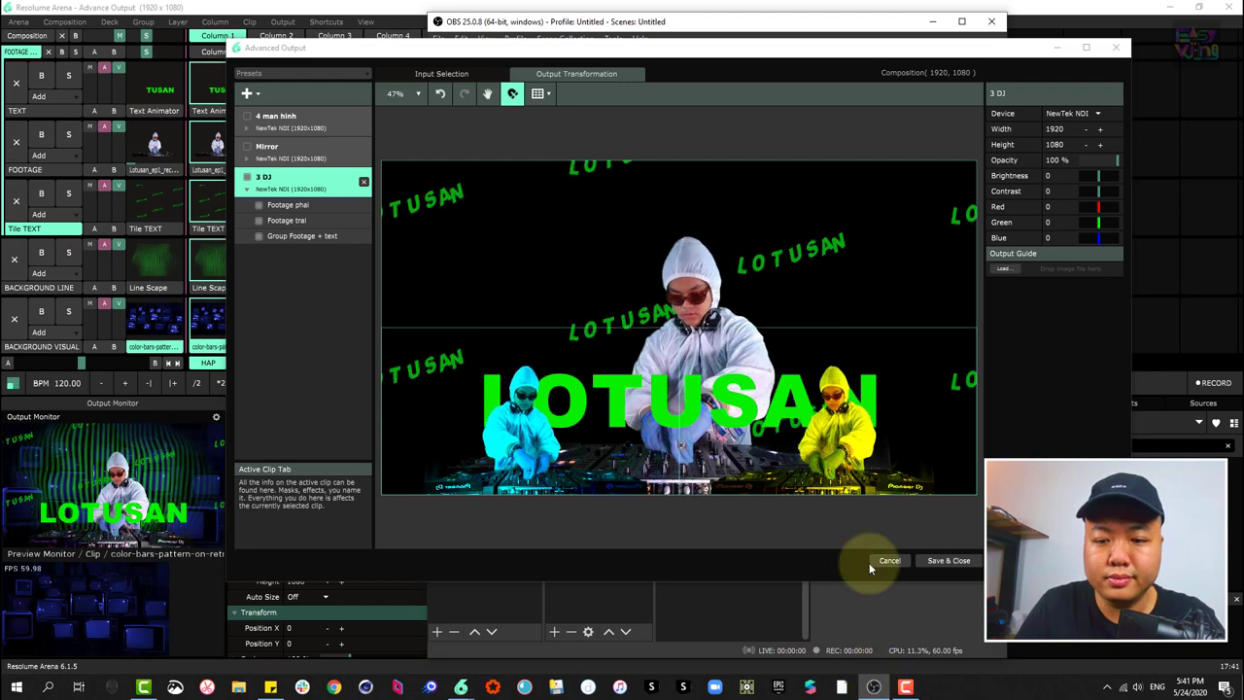
{"action": "left_click", "coordinate": [945, 560]}
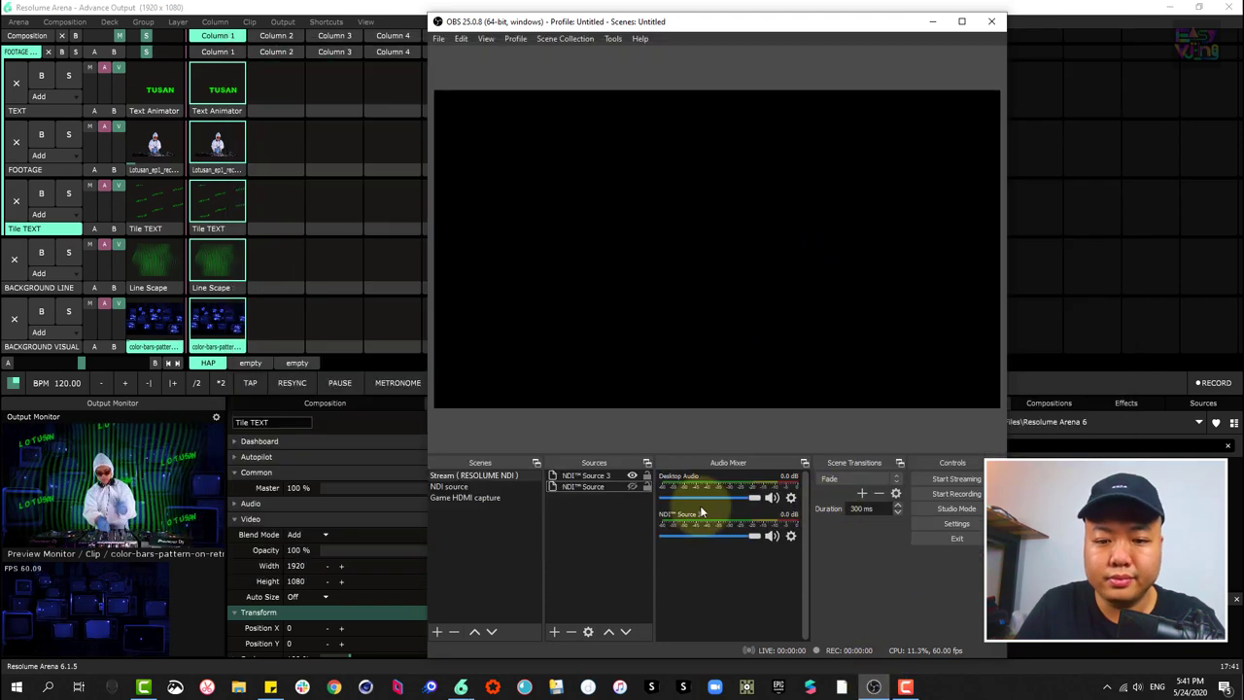
{"action": "left_click", "coordinate": [555, 633]}
{"action": "left_click", "coordinate": [610, 489]}
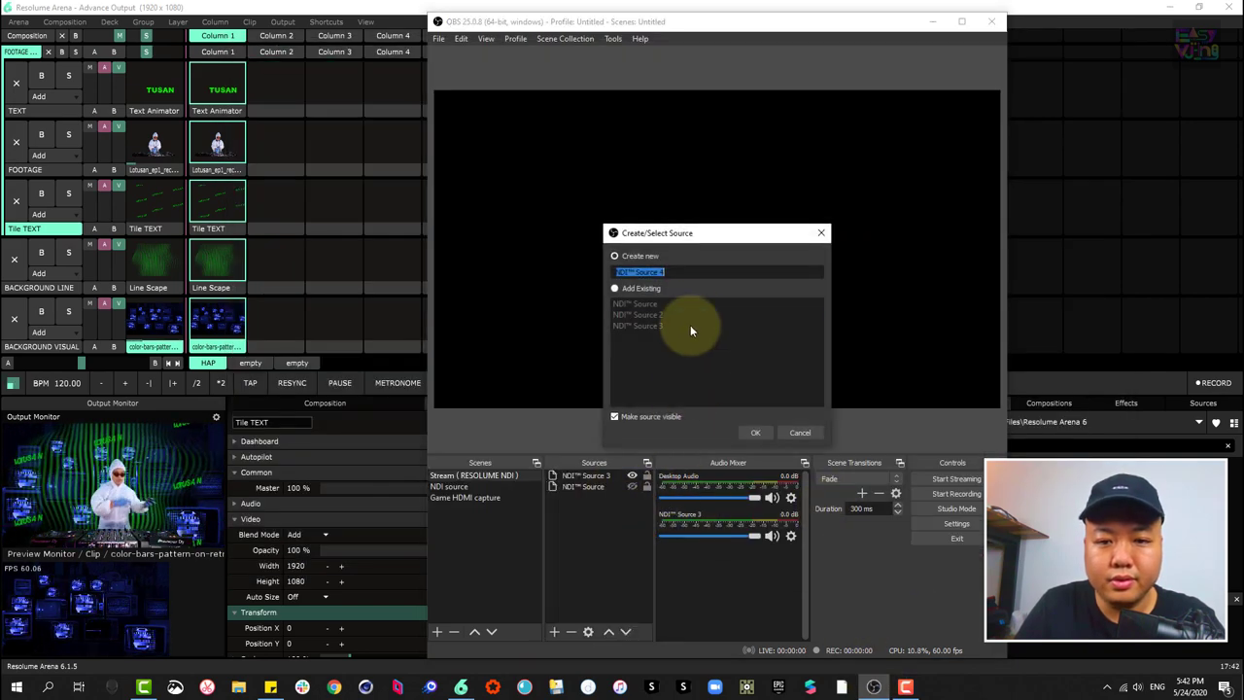
{"action": "left_click", "coordinate": [757, 433]}
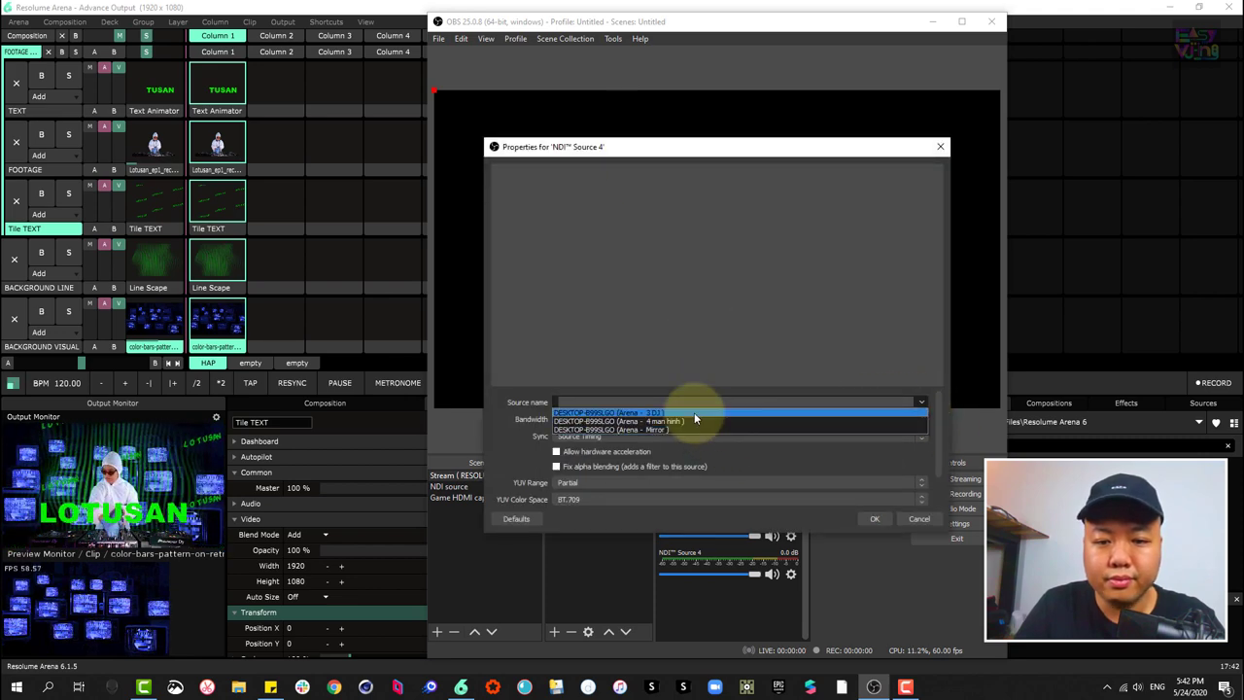
{"action": "left_click", "coordinate": [873, 521]}
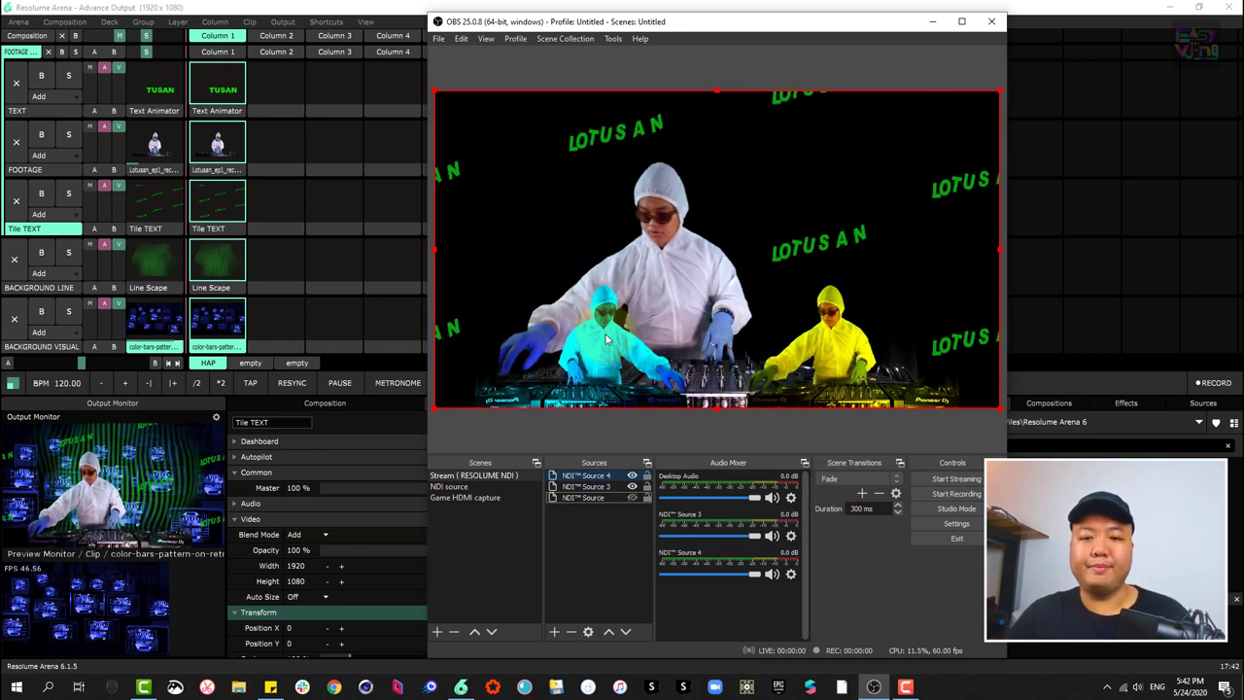
- Move the OBS window aside, switch to Resolume Arena and reopen its Advanced Output
{"action": "left_click", "coordinate": [557, 581]}
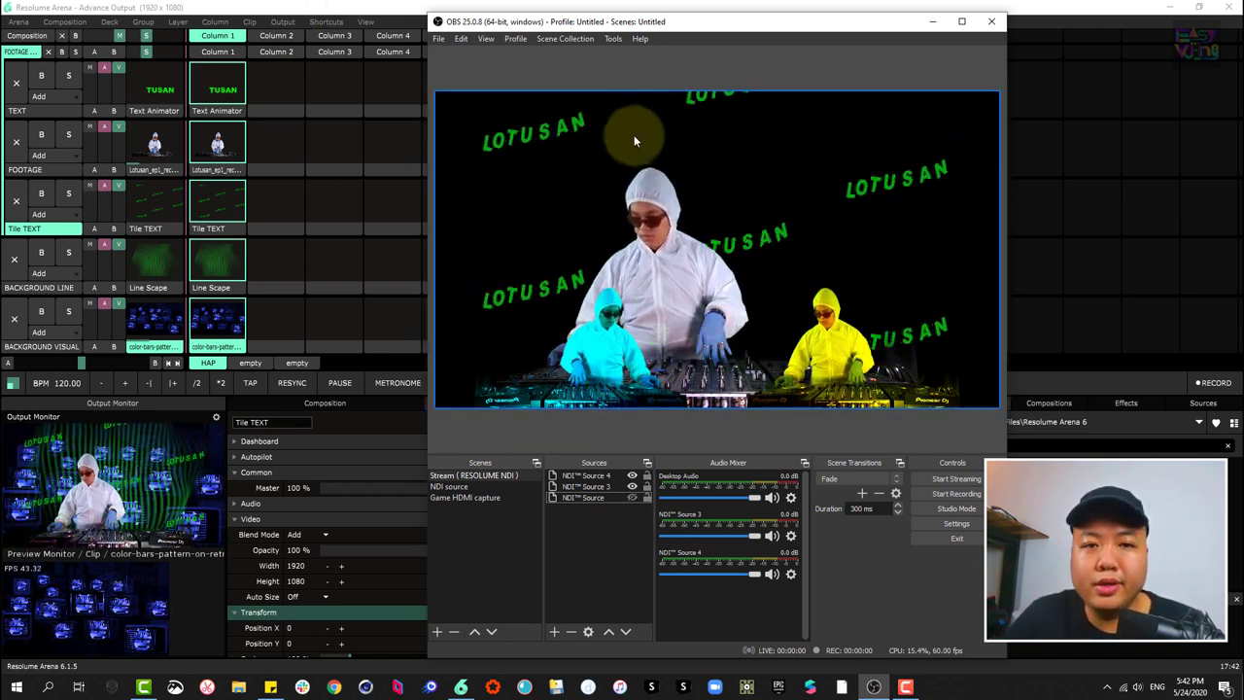
{"action": "left_click_drag", "start_coordinate": [640, 21], "coordinate": [683, 20]}
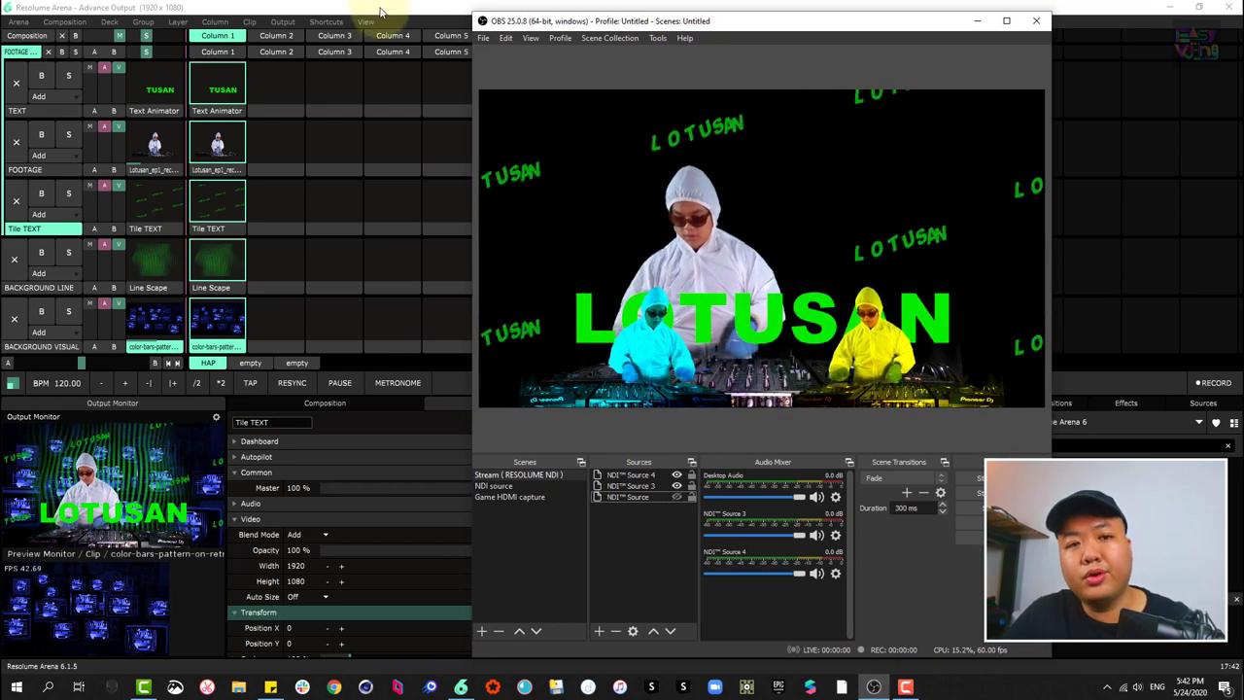
{"action": "left_click", "coordinate": [457, 12]}
{"action": "key", "text": "ctrl+shift+a"}
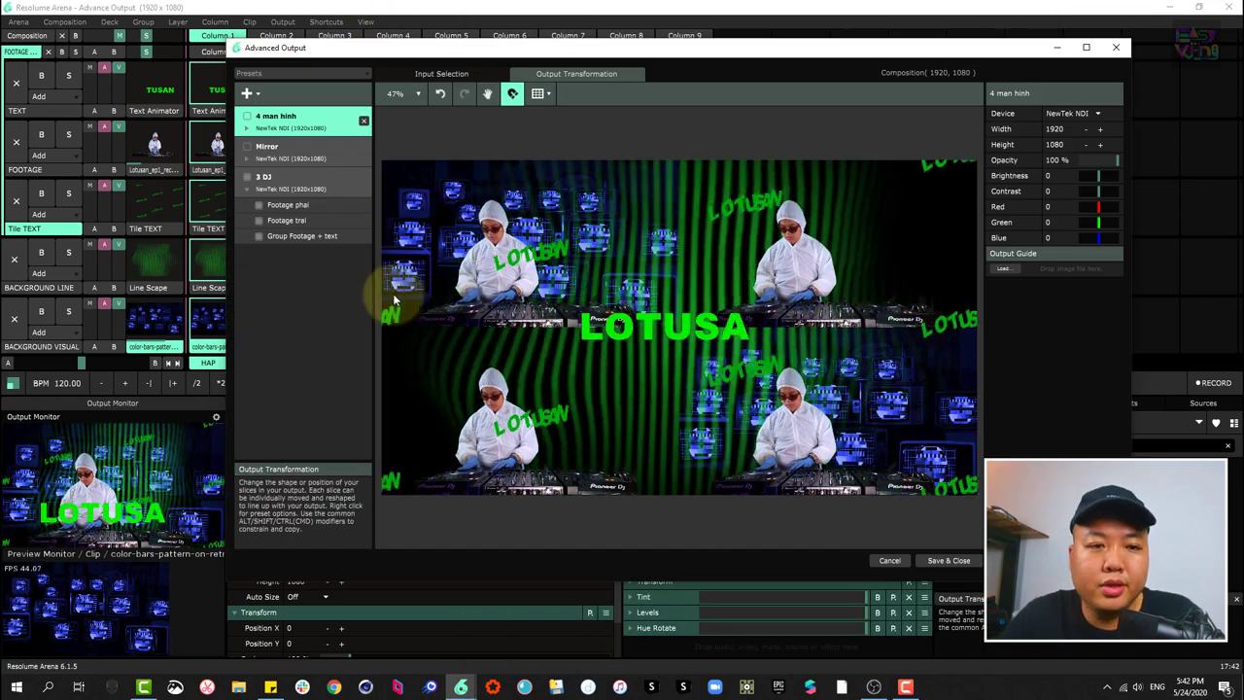
- Collapse the 3 DJ screen's slice list, enable the Mirror screen and save the Advanced Output setup
{"action": "left_click", "coordinate": [245, 189]}
{"action": "left_click", "coordinate": [246, 188]}
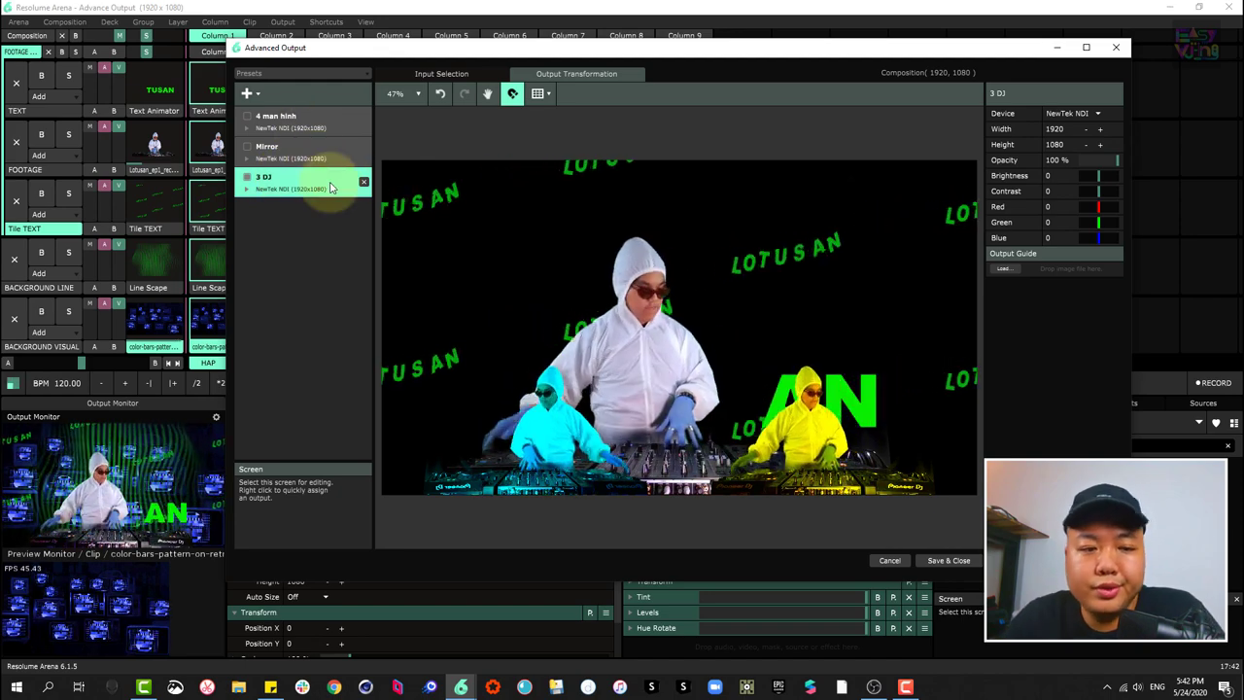
{"action": "left_click", "coordinate": [258, 191]}
{"action": "left_click", "coordinate": [290, 205]}
{"action": "left_click", "coordinate": [252, 194]}
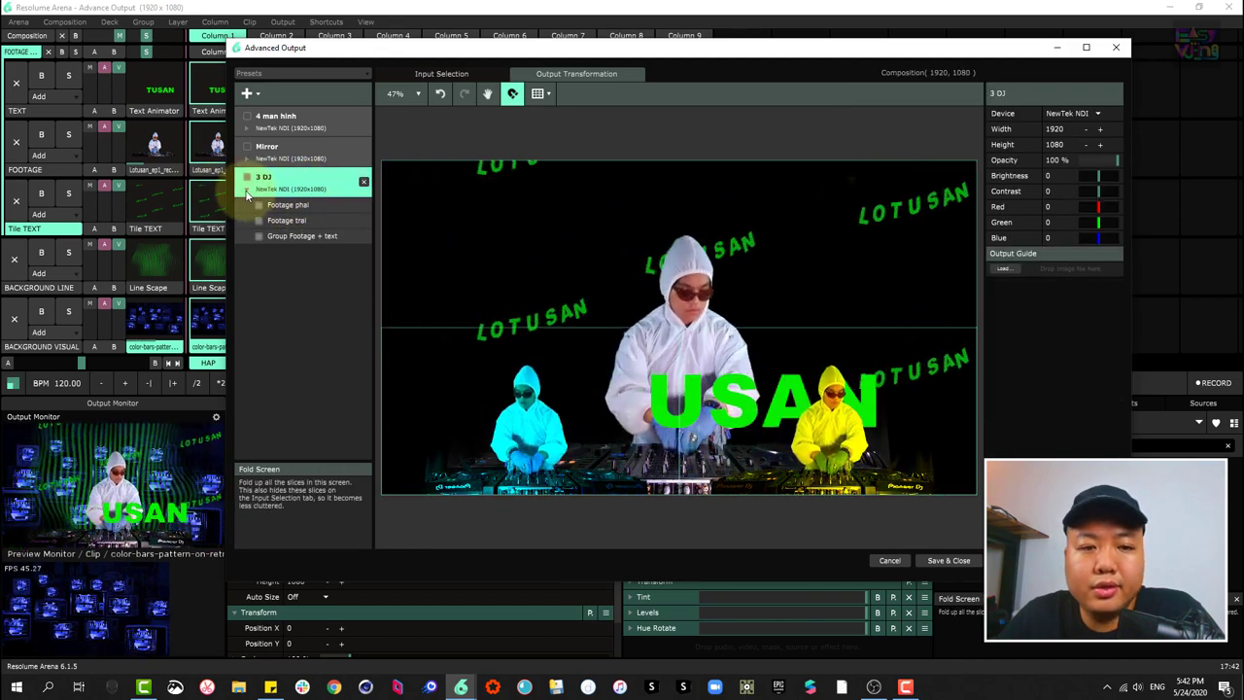
{"action": "left_click", "coordinate": [248, 194]}
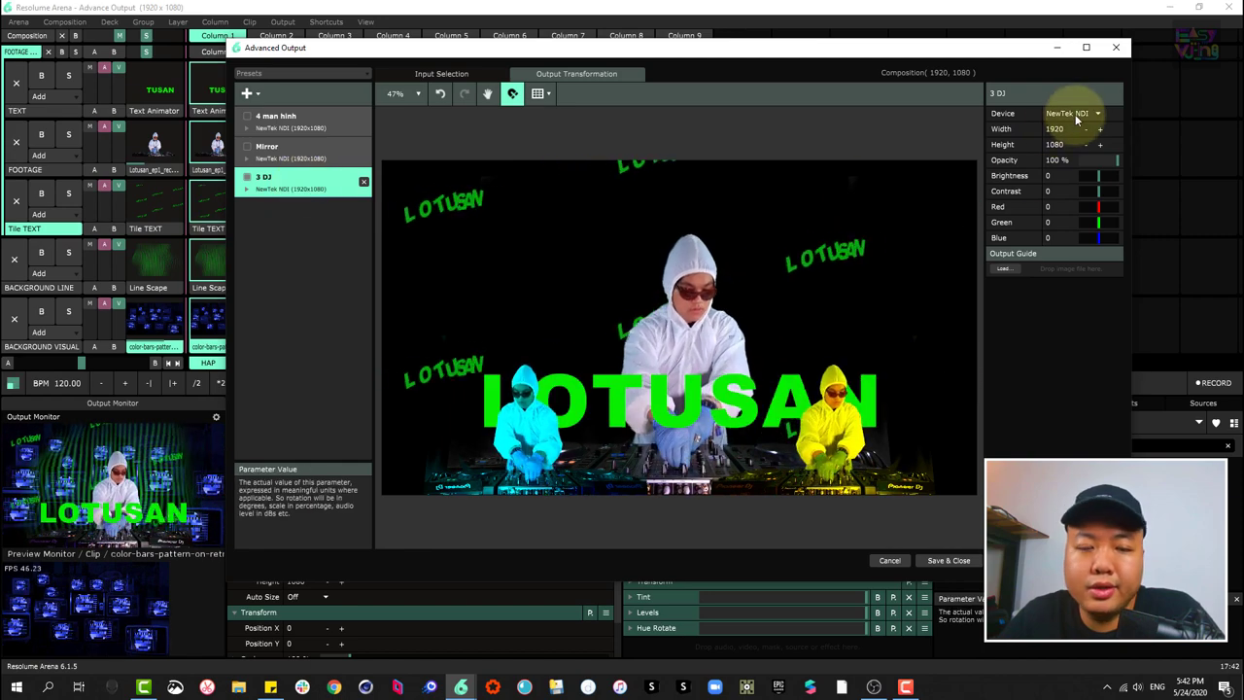
{"action": "left_click", "coordinate": [300, 158]}
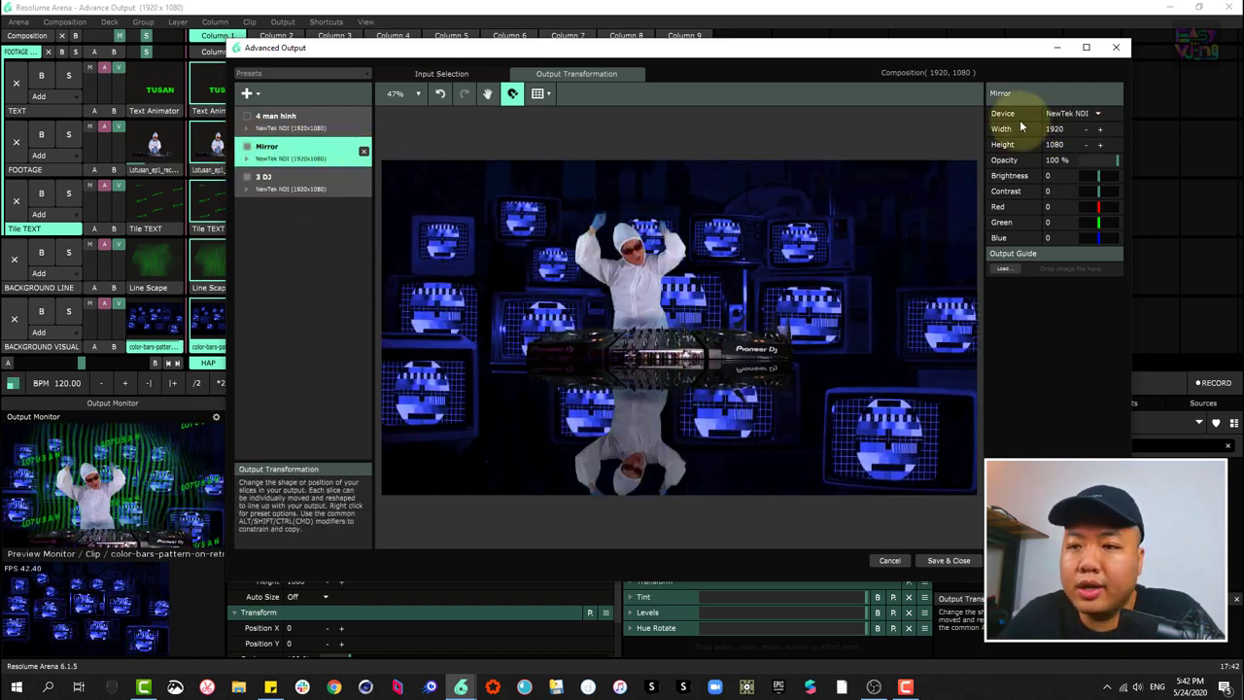
{"action": "left_click", "coordinate": [940, 561]}
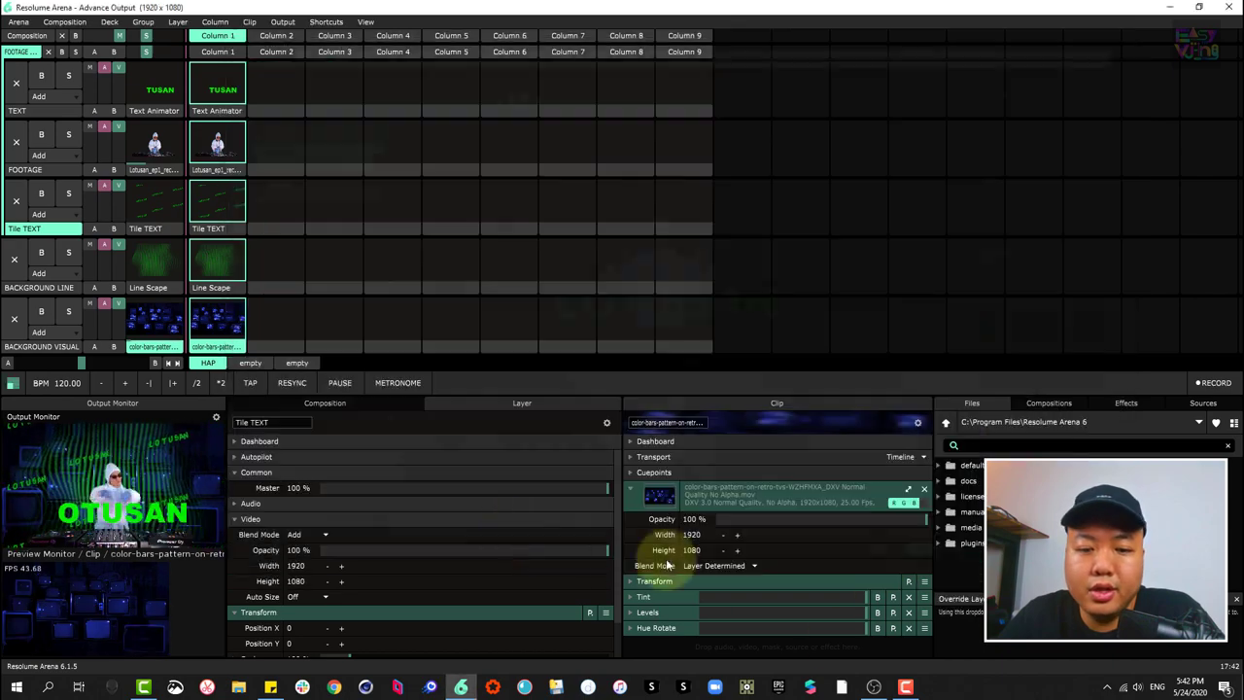
- Switch to OBS and hide the NDI Source 3 and NDI Source 4 sources
{"action": "key", "text": "alt+Tab"}
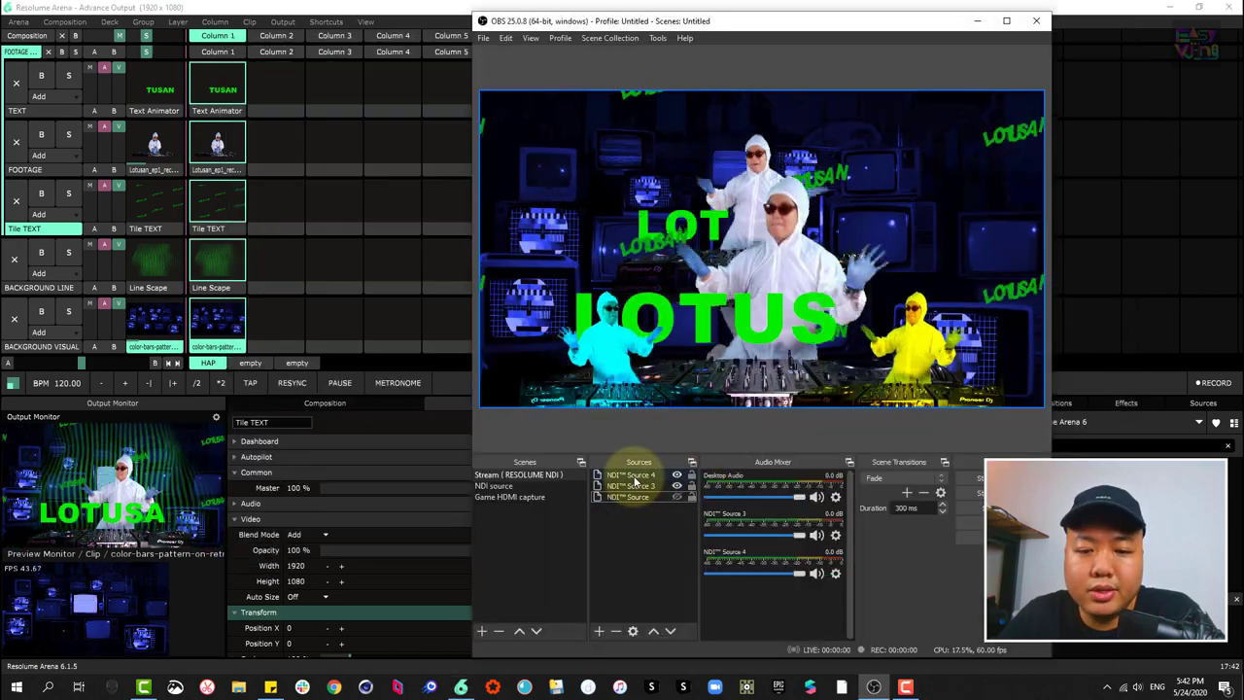
{"action": "left_click", "coordinate": [677, 486]}
{"action": "left_click", "coordinate": [676, 474]}
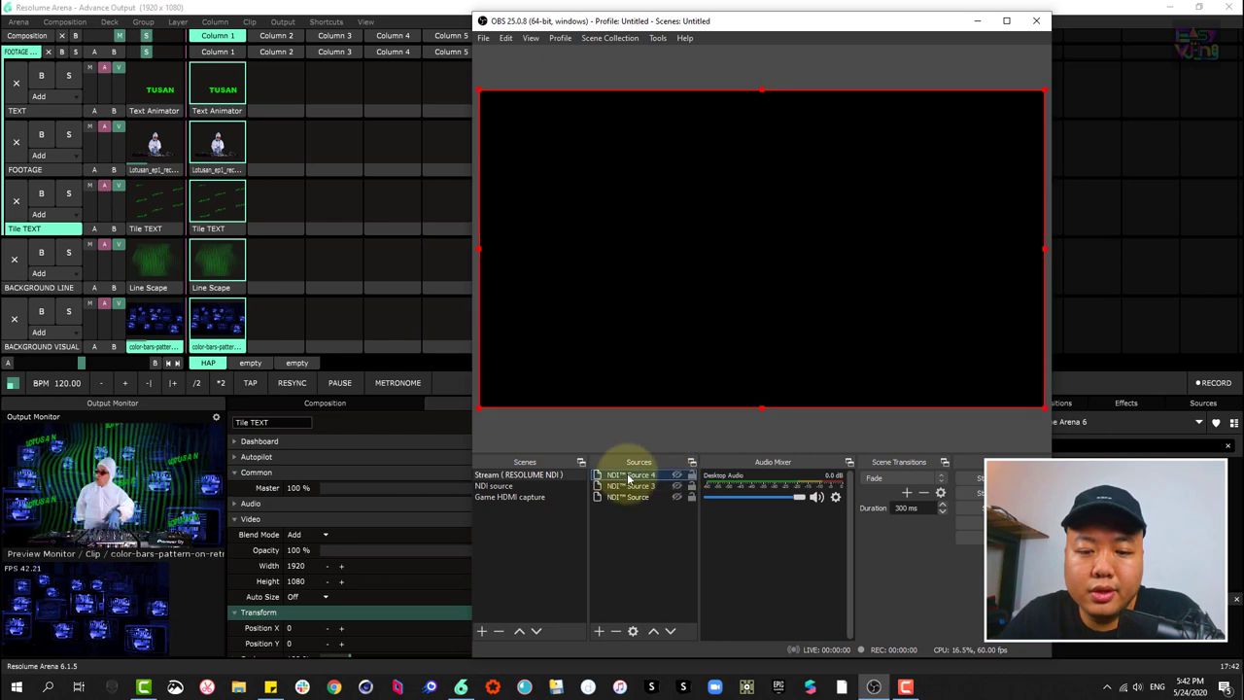
- Add another new NDI source to the Stream scene, receiving "Arena - 3 DJ"
{"action": "left_click", "coordinate": [598, 632]}
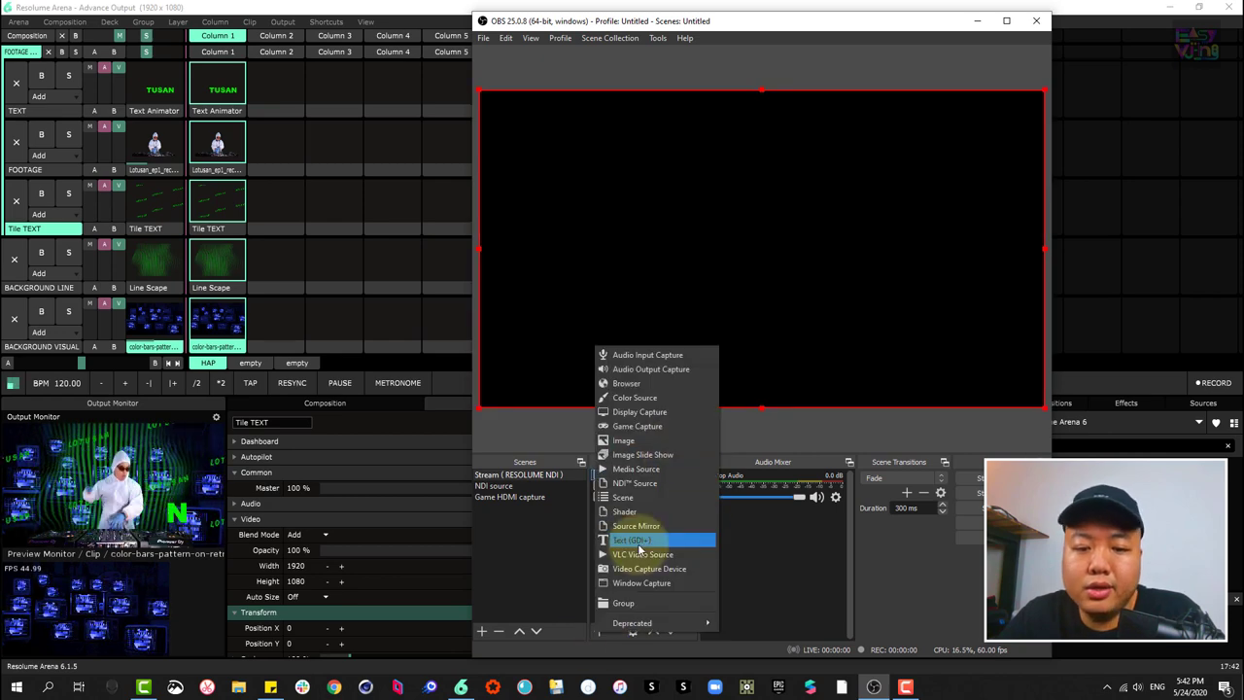
{"action": "left_click", "coordinate": [649, 486]}
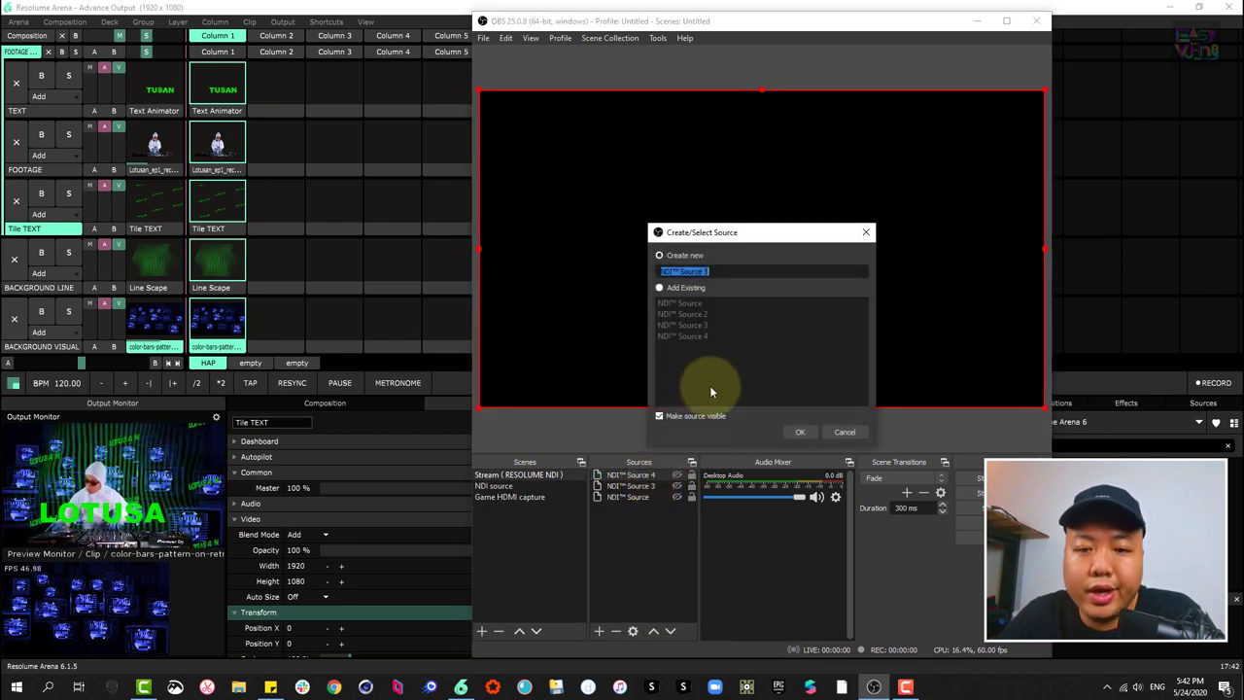
{"action": "left_click", "coordinate": [801, 433]}
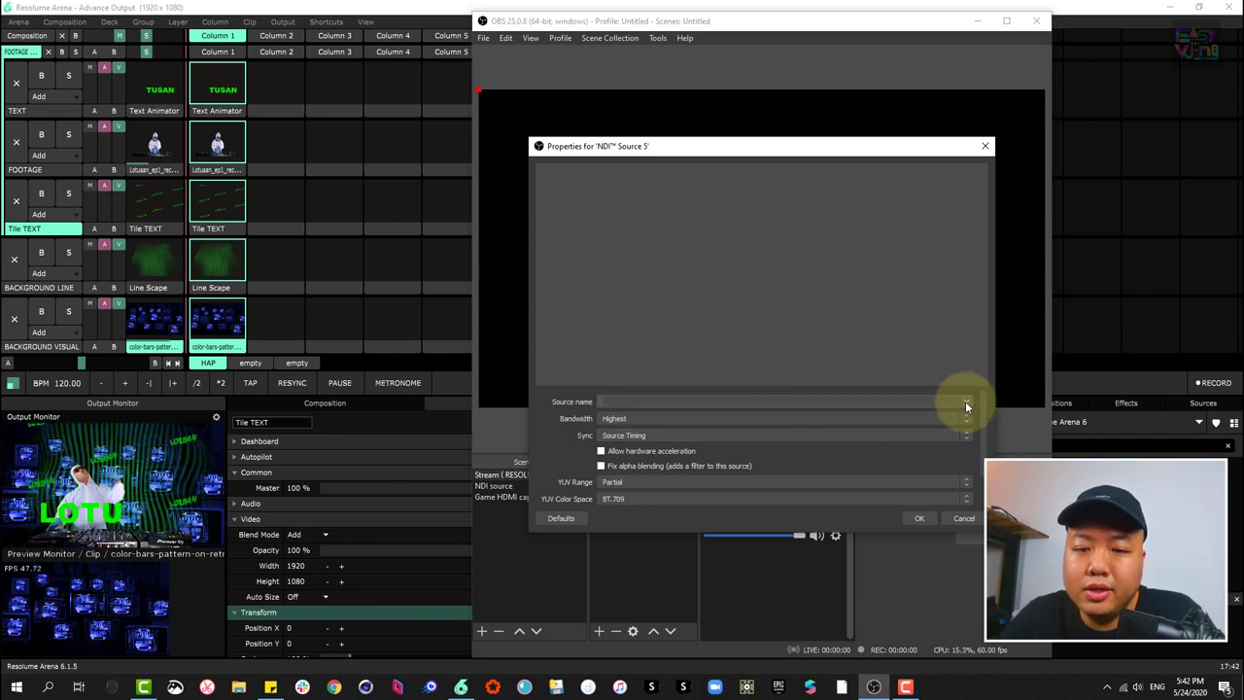
{"action": "left_click", "coordinate": [721, 420]}
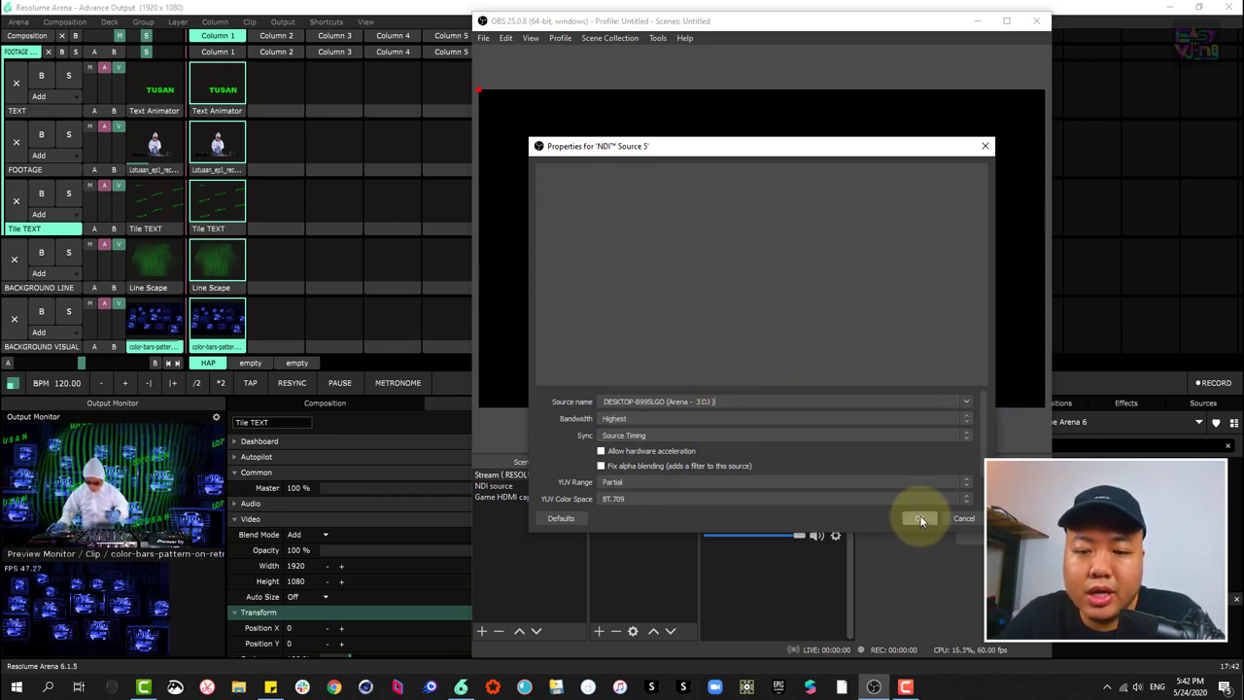
{"action": "left_click", "coordinate": [919, 517]}
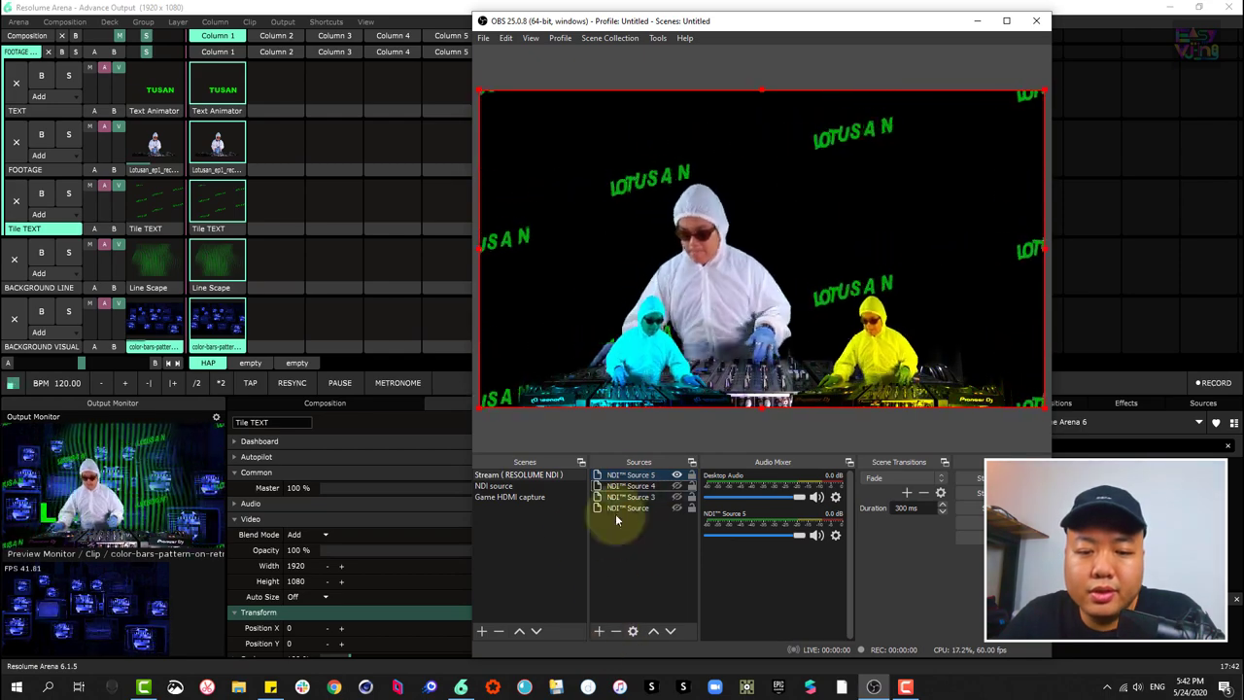
- Remove the three hidden sources NDI Source 4, NDI Source 3 and NDI Source from the scene
{"action": "left_click", "coordinate": [626, 485]}
{"action": "left_click", "coordinate": [615, 631]}
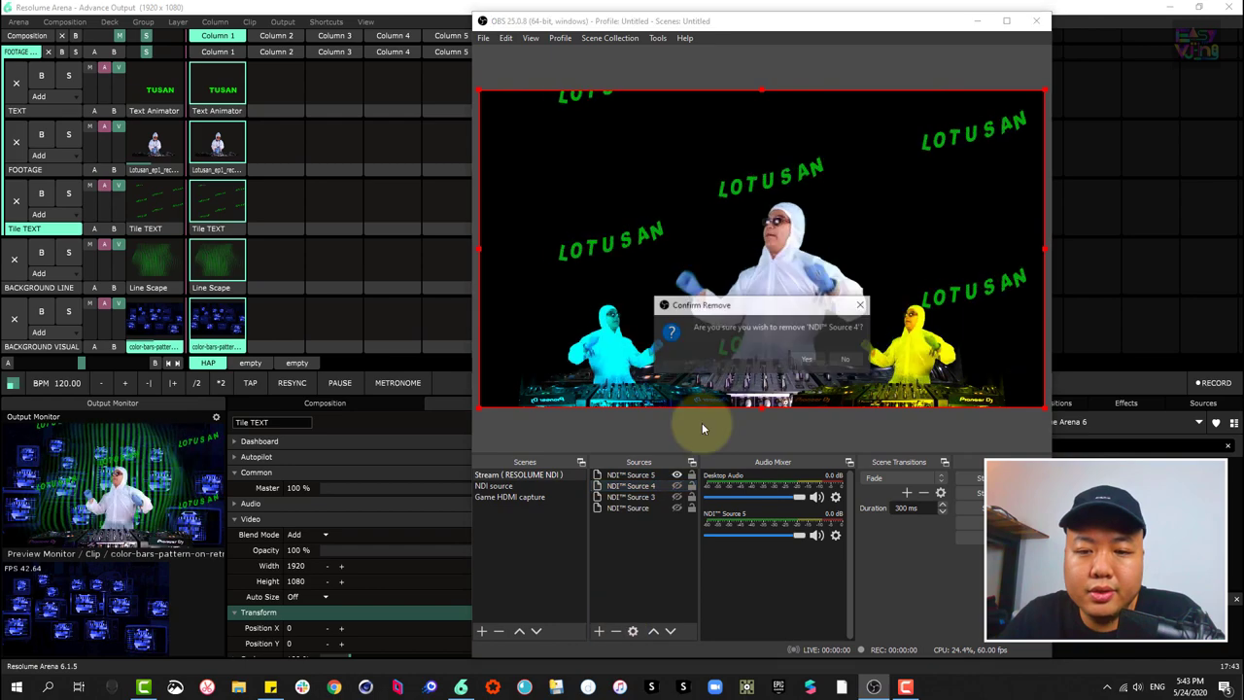
{"action": "left_click", "coordinate": [807, 358]}
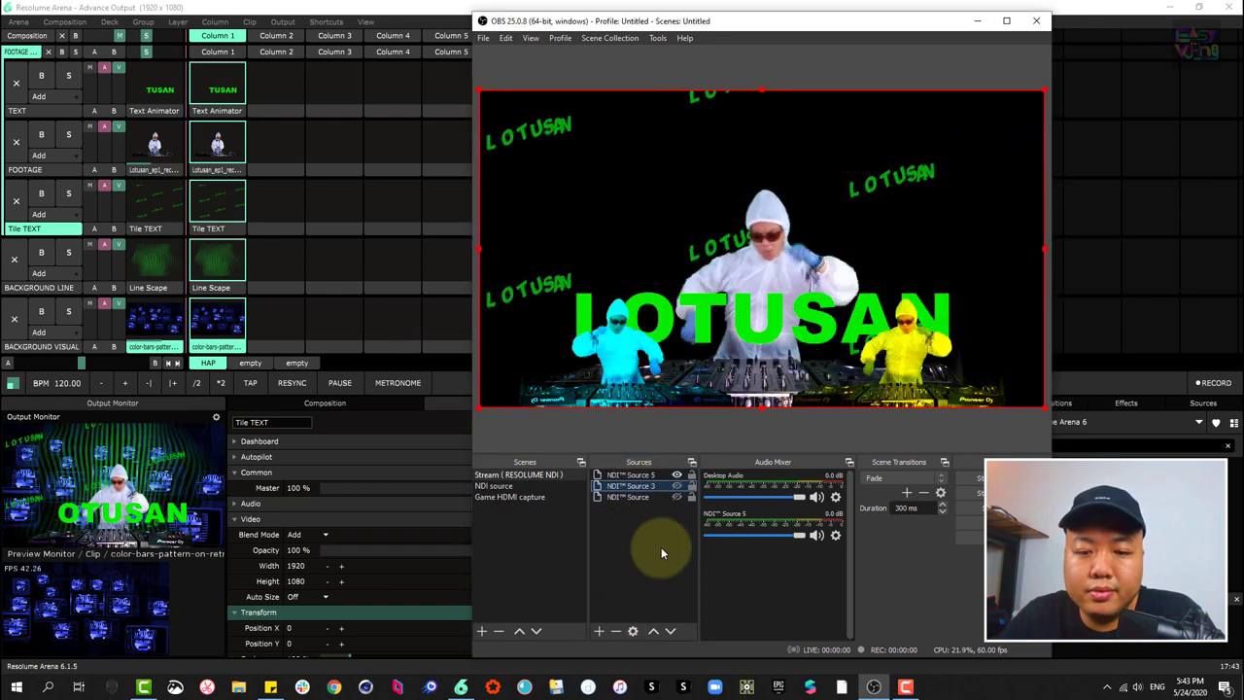
{"action": "left_click", "coordinate": [615, 630]}
{"action": "left_click", "coordinate": [774, 358]}
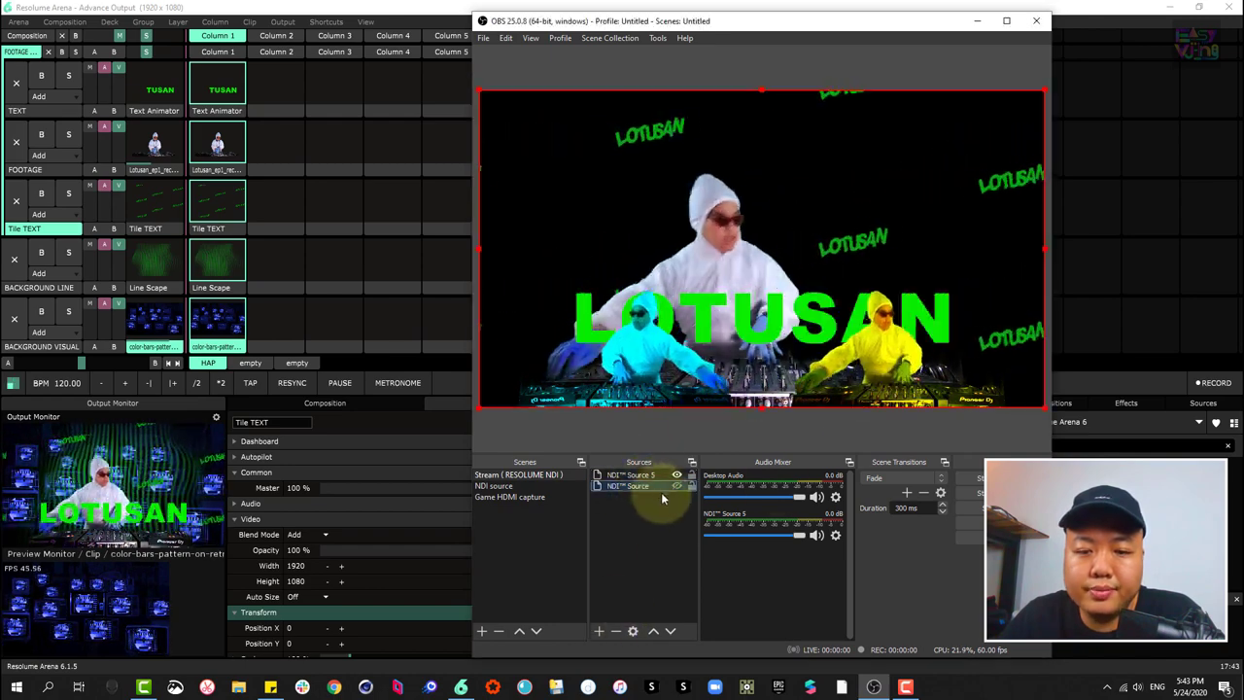
{"action": "left_click", "coordinate": [615, 630]}
{"action": "left_click", "coordinate": [776, 363]}
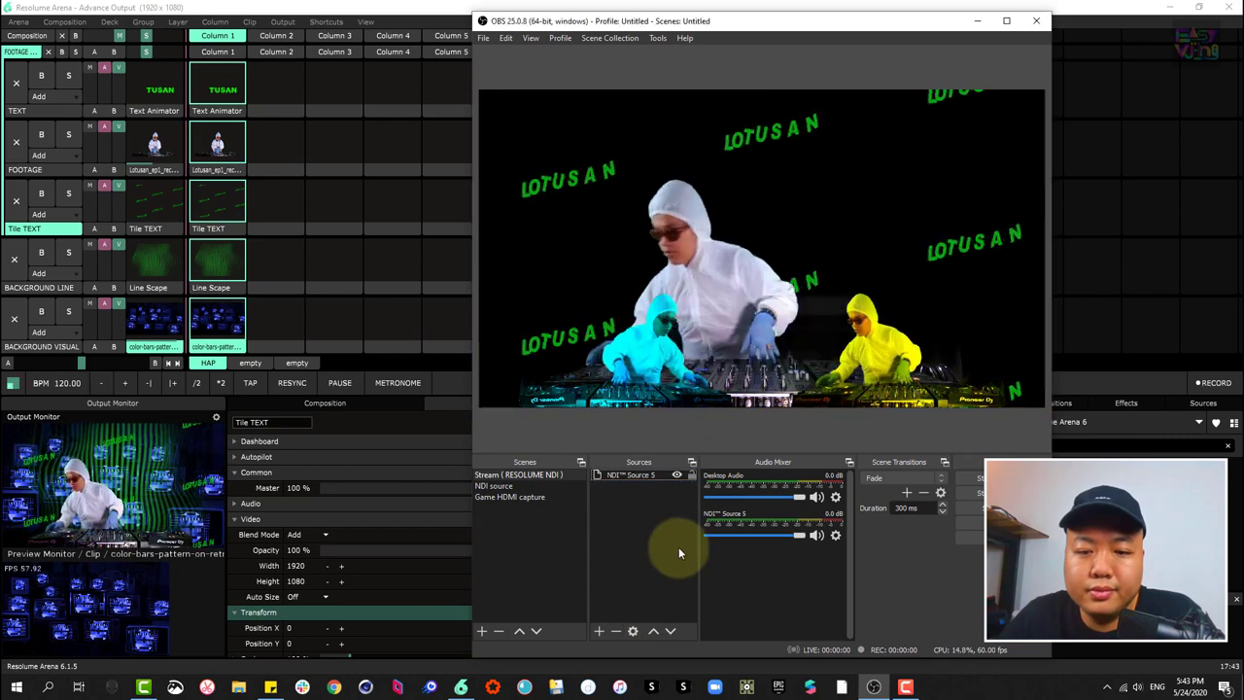
- Add a new NDI source receiving "Arena - Mirror" and scale it down from its upper-right corner
{"action": "left_click", "coordinate": [599, 631]}
{"action": "left_click", "coordinate": [658, 486]}
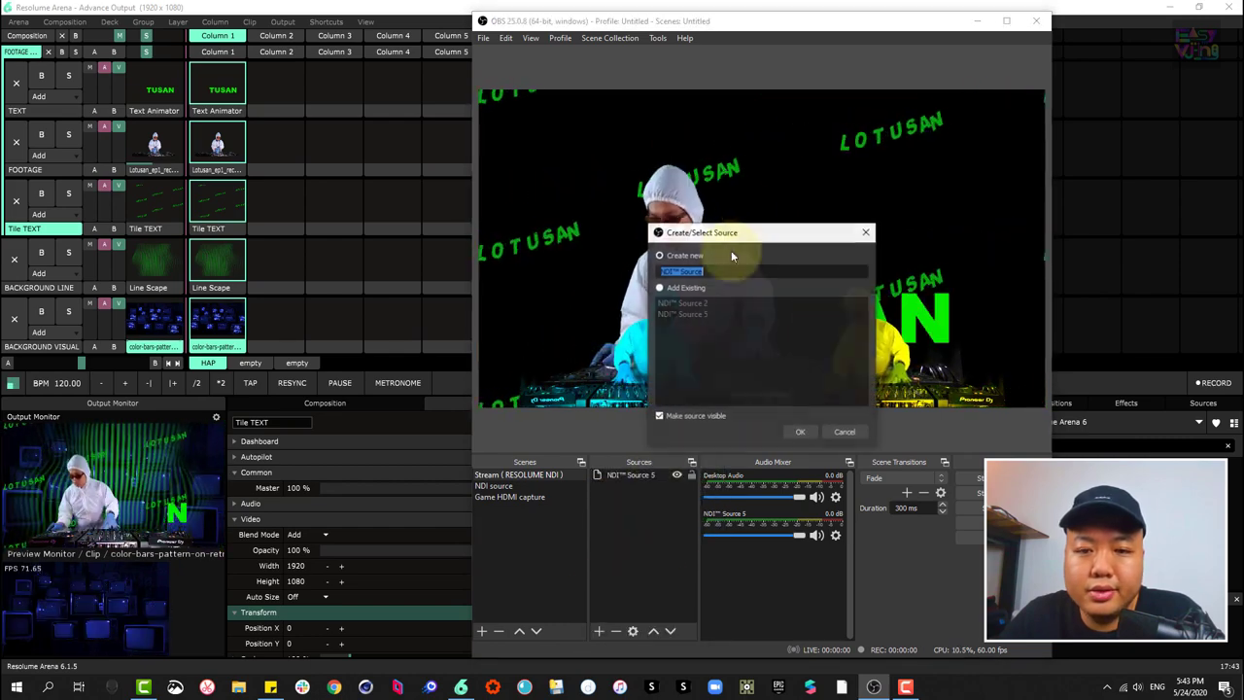
{"action": "left_click", "coordinate": [810, 425]}
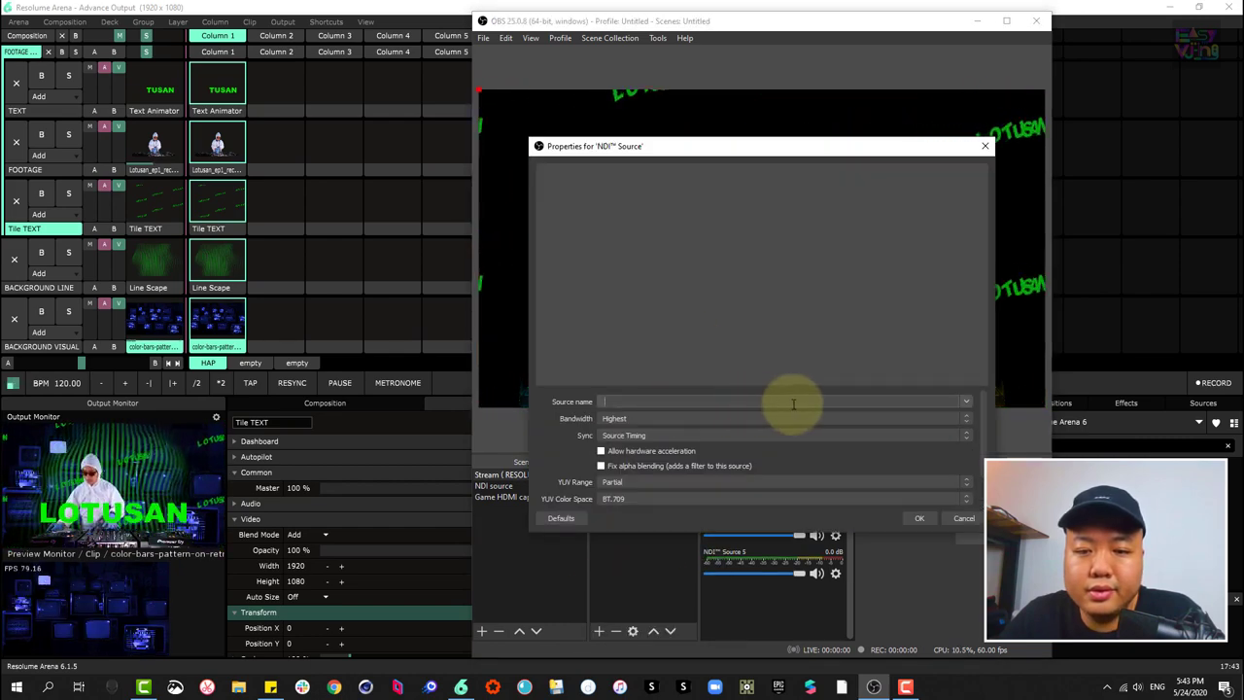
{"action": "left_click", "coordinate": [966, 401]}
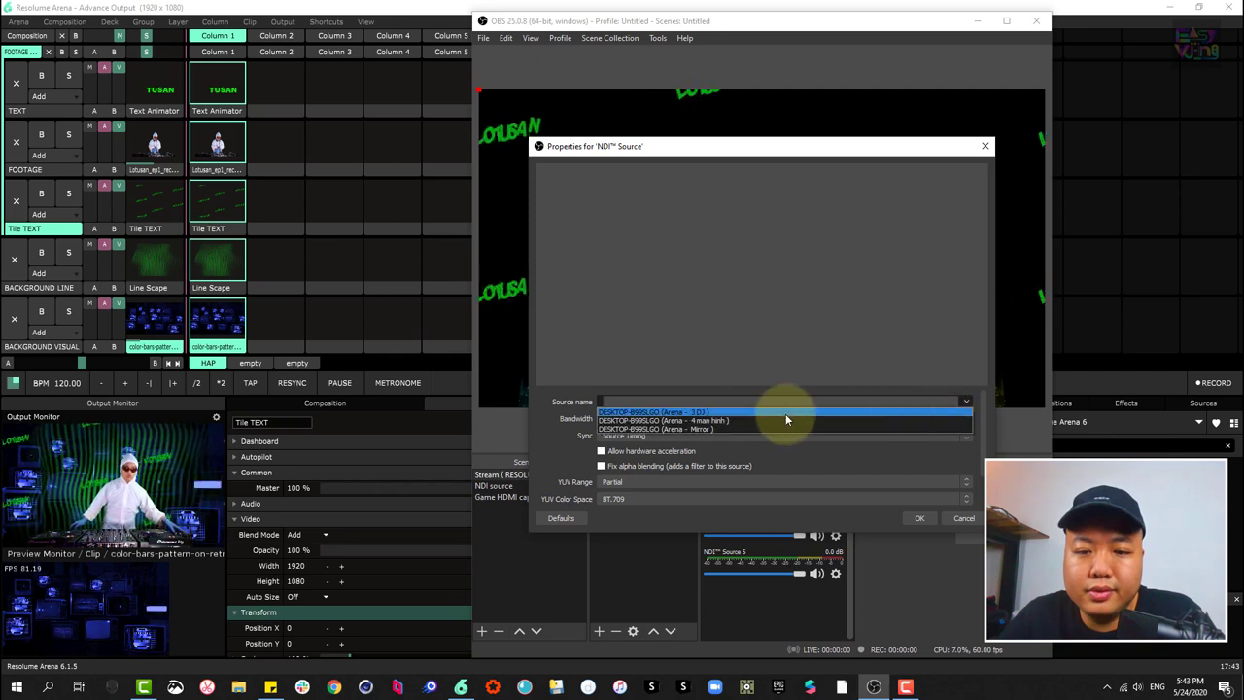
{"action": "left_click", "coordinate": [727, 427]}
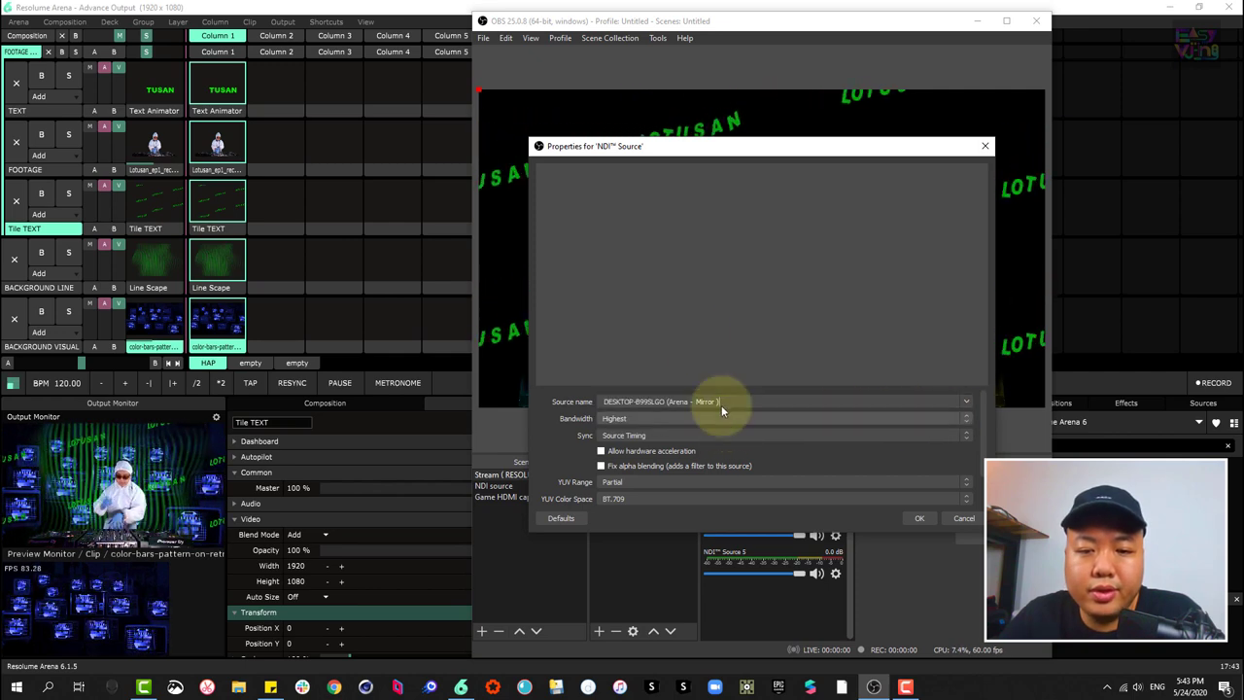
{"action": "left_click", "coordinate": [919, 518]}
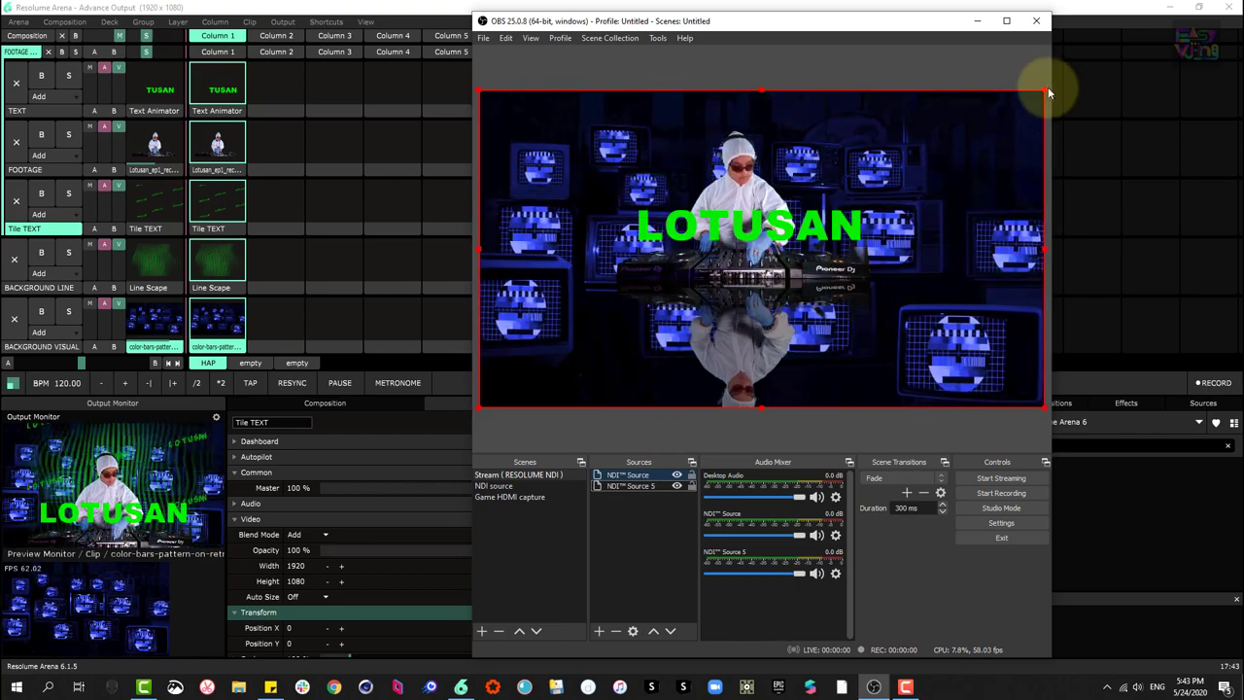
{"action": "left_click_drag", "start_coordinate": [1047, 86], "coordinate": [703, 226]}
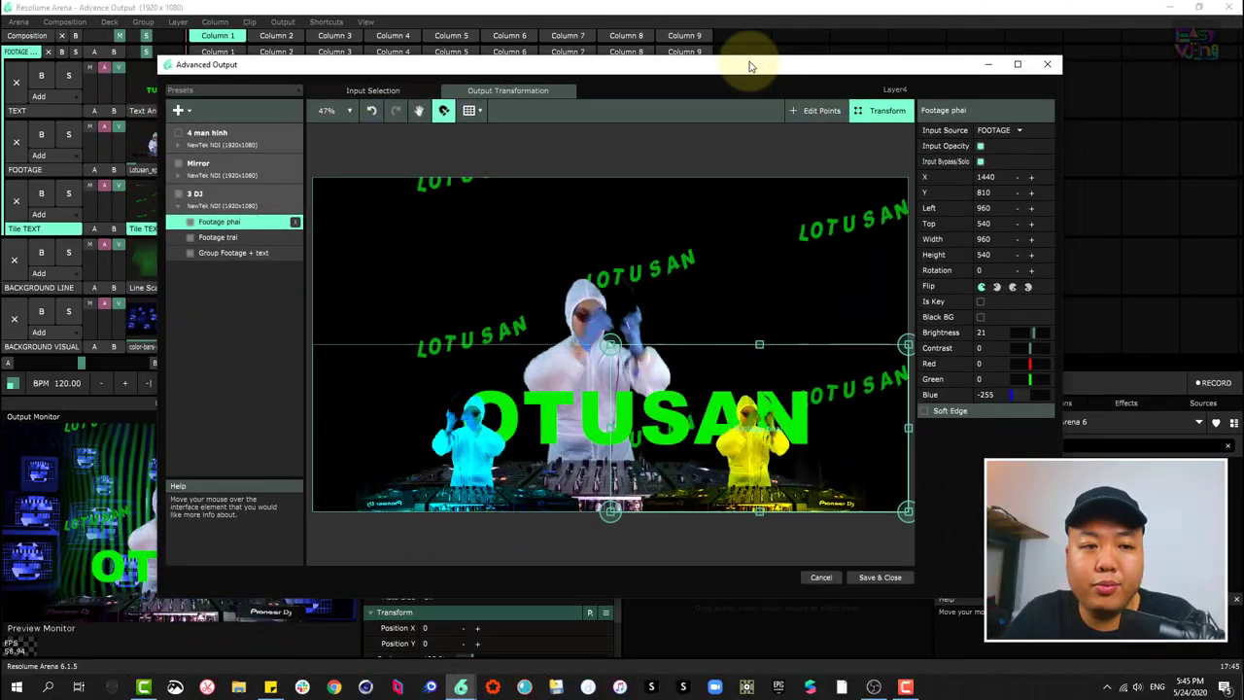
- Maximize Resolume's Advanced Output window and switch the Footage phai slice to Edit Points mode
{"action": "double_click", "coordinate": [749, 65]}
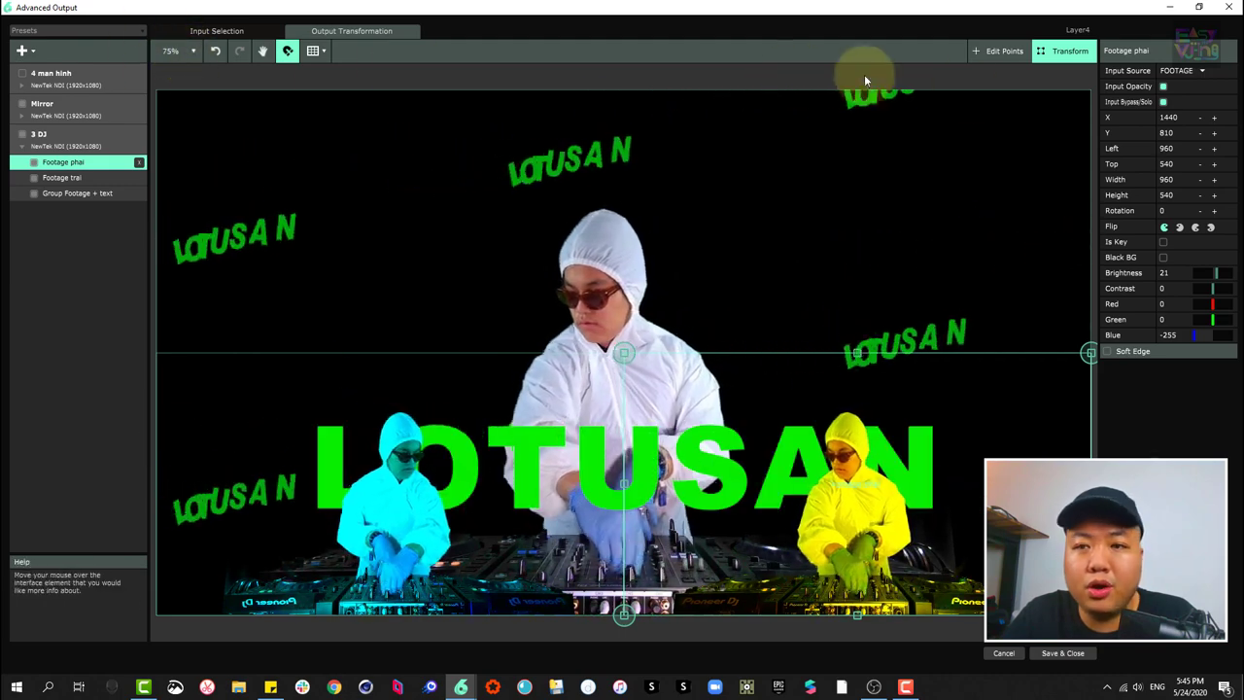
{"action": "left_click", "coordinate": [985, 53]}
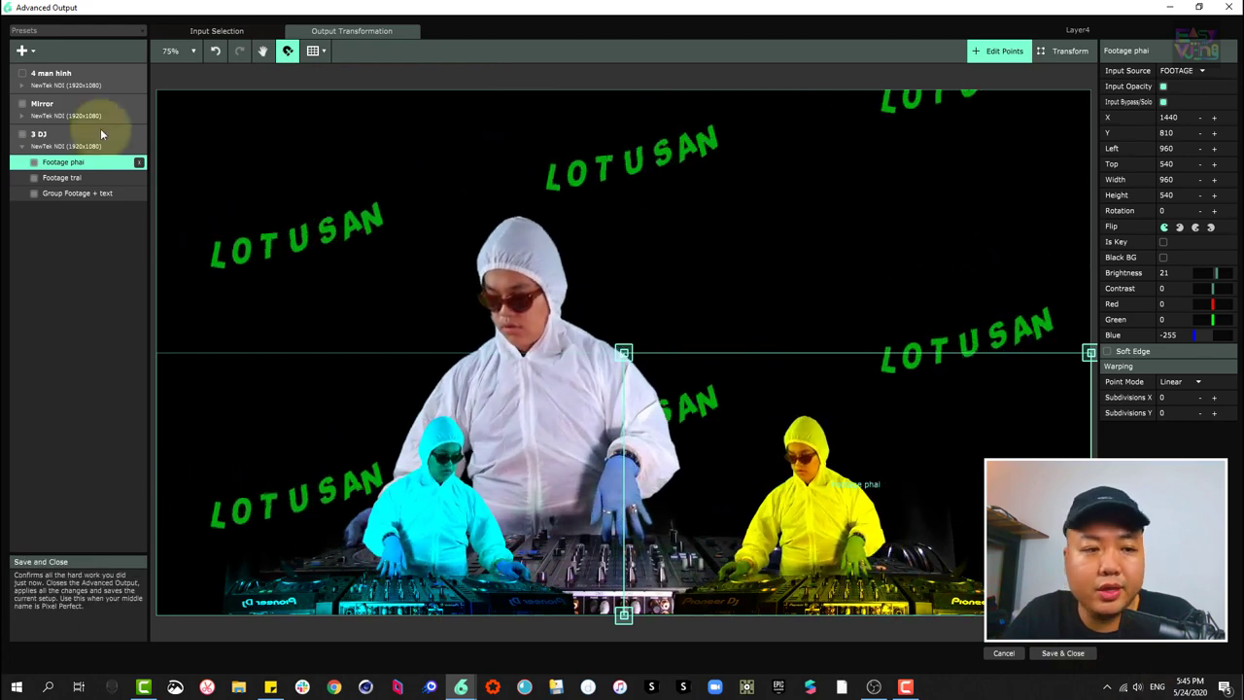
{"action": "key", "text": "Escape"}
- Add a new screen to the output setup and select its Slice 1 for editing
{"action": "left_click", "coordinate": [32, 52]}
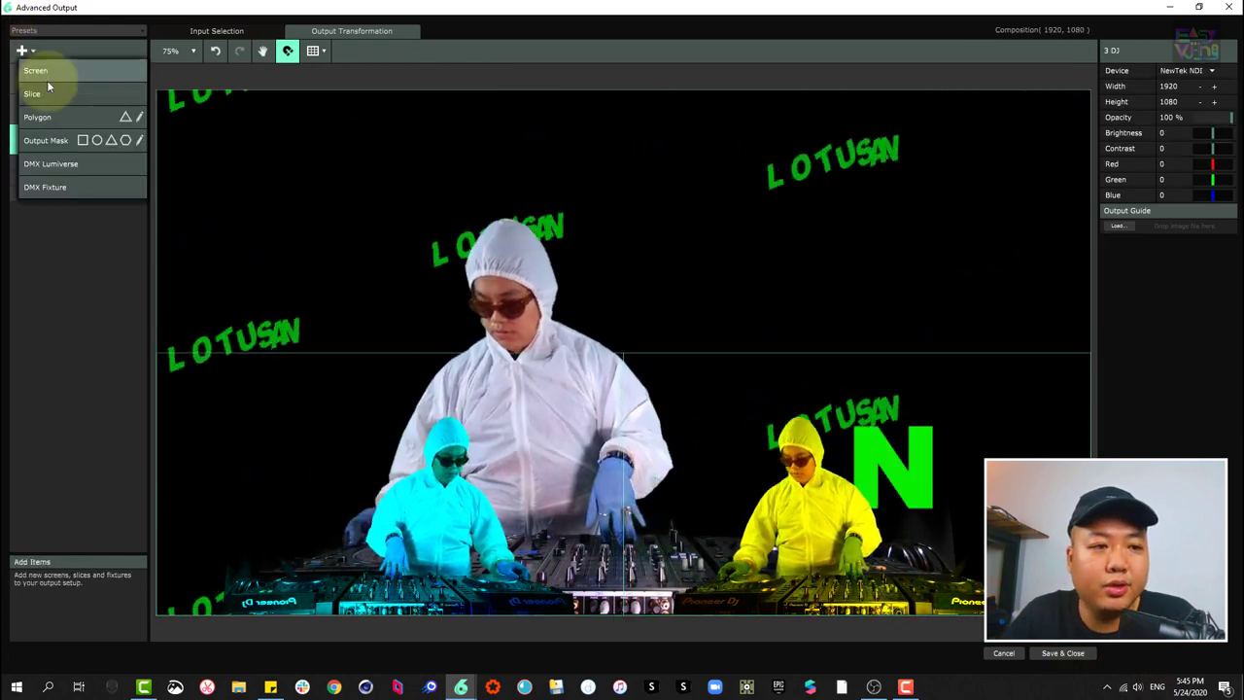
{"action": "left_click", "coordinate": [47, 79]}
{"action": "left_click", "coordinate": [53, 218]}
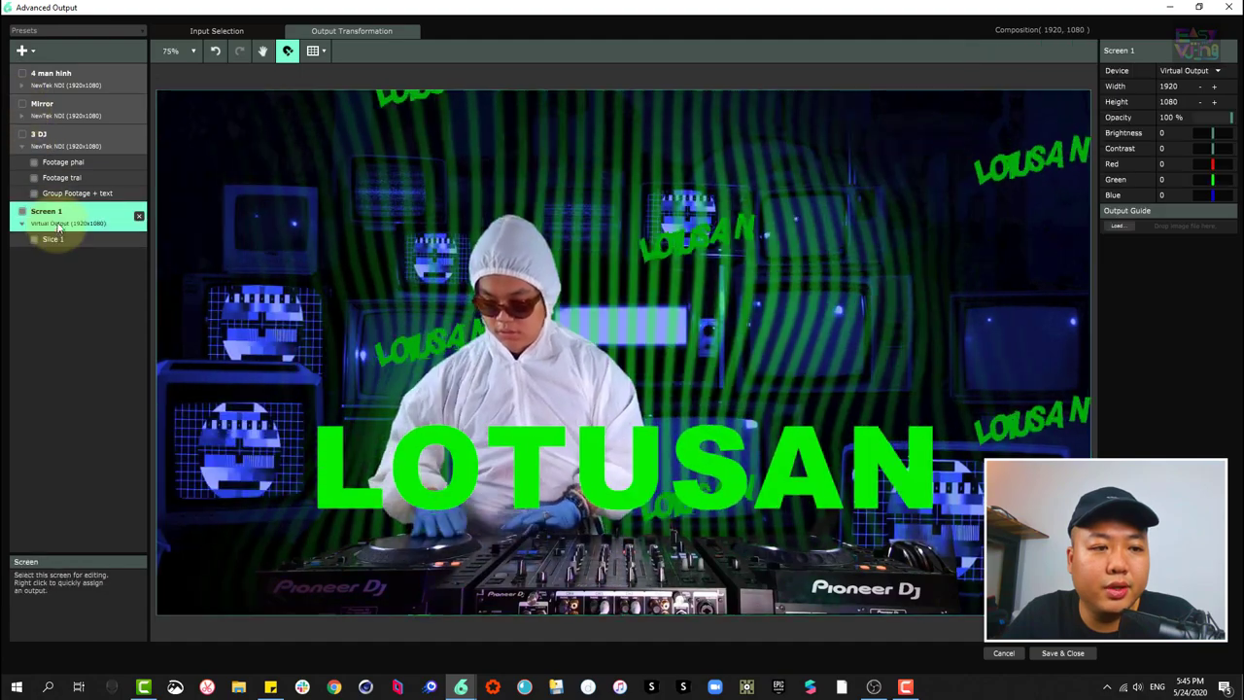
{"action": "left_click", "coordinate": [55, 241]}
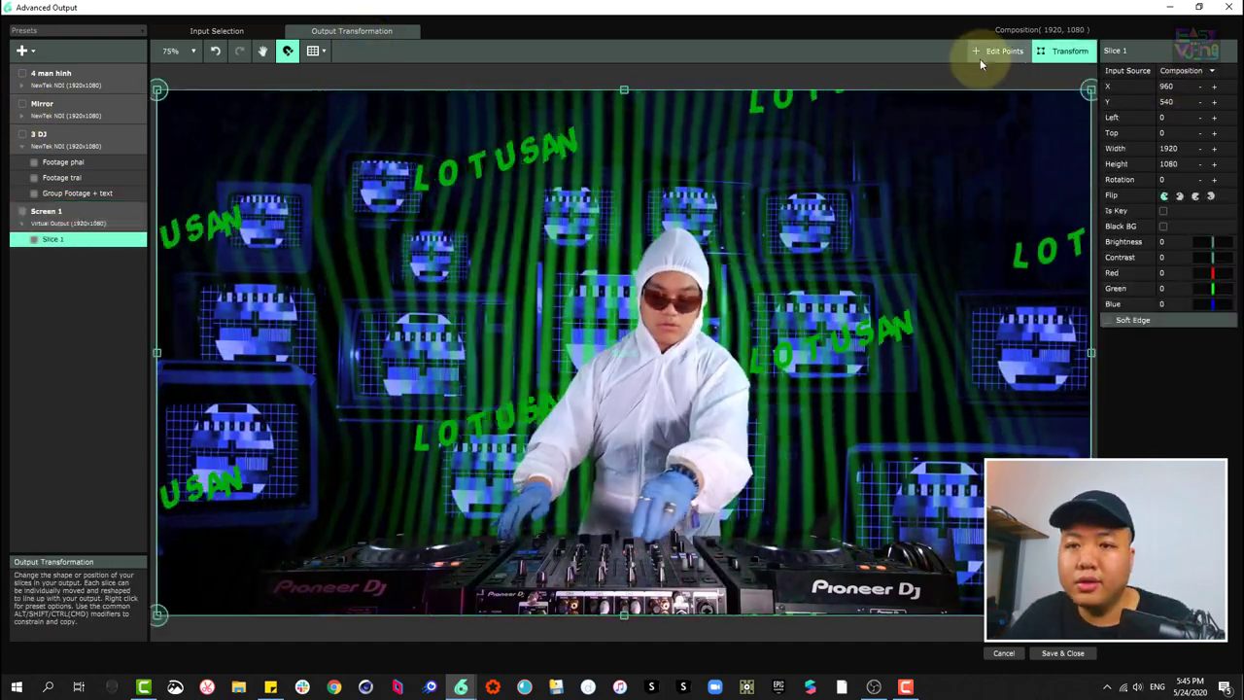
- Scale Slice 1 down evenly around its centre to about 931 by 570 in Transform mode
{"action": "left_click", "coordinate": [997, 53]}
{"action": "left_click", "coordinate": [1067, 51]}
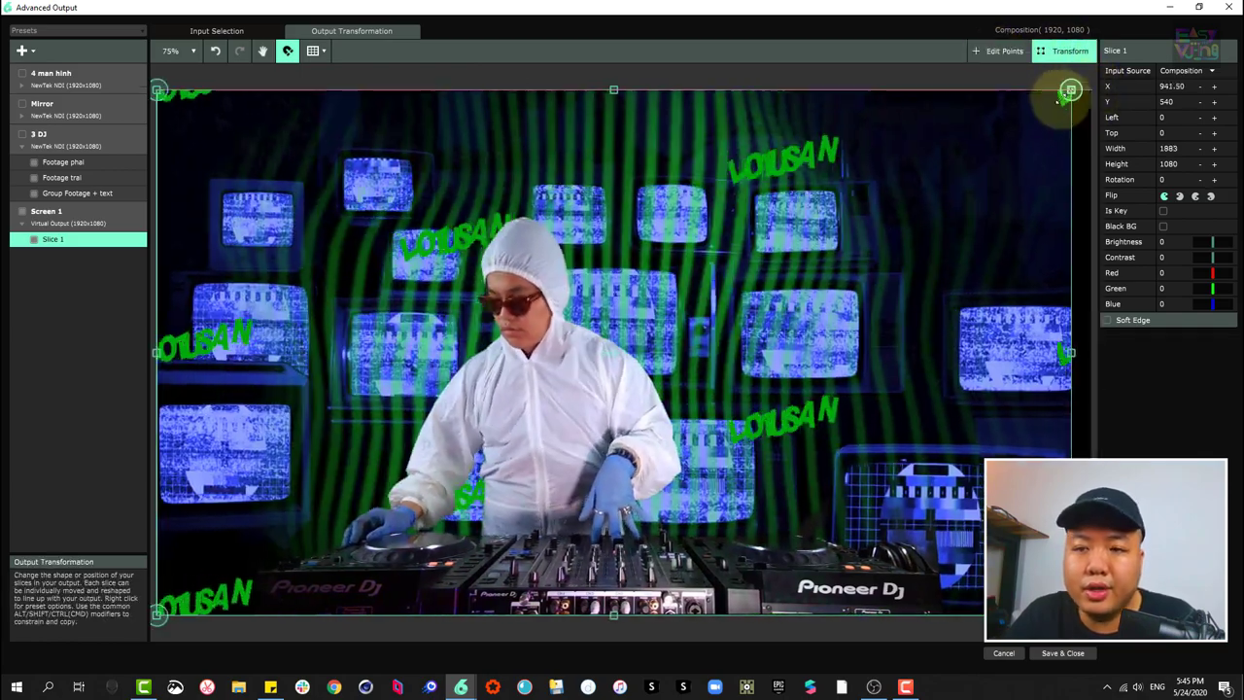
{"action": "left_click_drag", "start_coordinate": [1069, 91], "coordinate": [767, 293]}
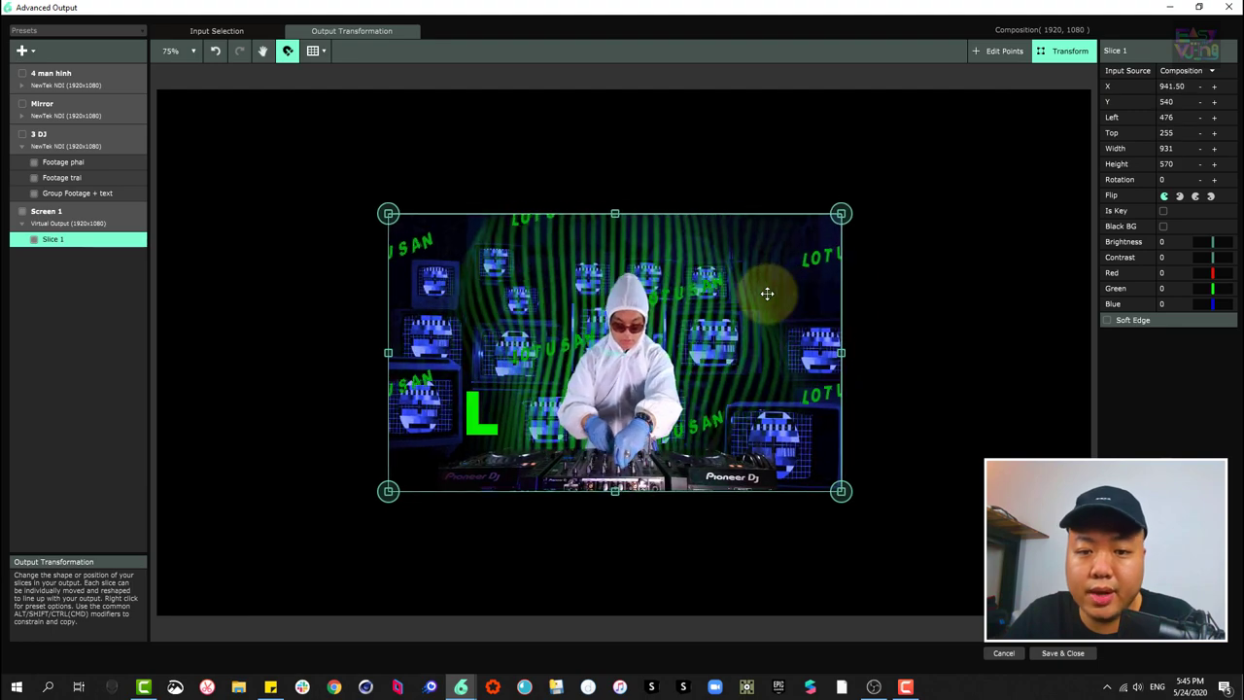
- Switch Slice 1 to Edit Points mode and pull its corners outward into an irregular four-sided shape with a slanted lower edge
{"action": "left_click", "coordinate": [997, 51]}
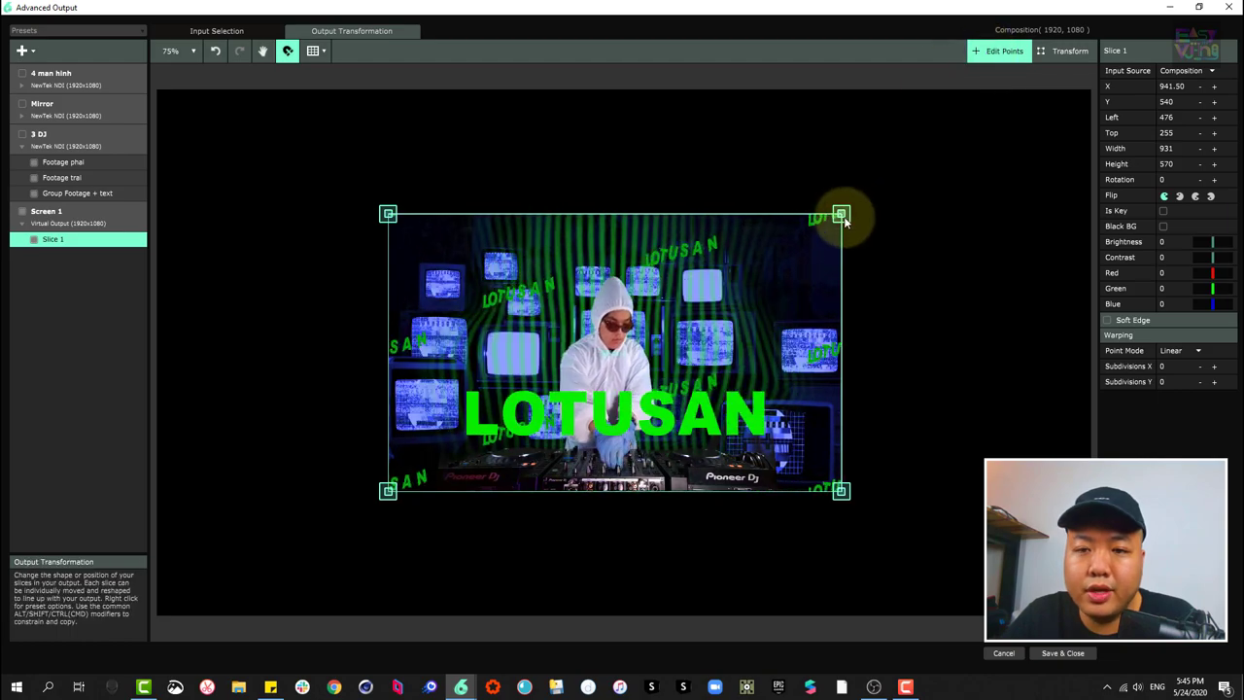
{"action": "left_click_drag", "start_coordinate": [842, 220], "coordinate": [1057, 147]}
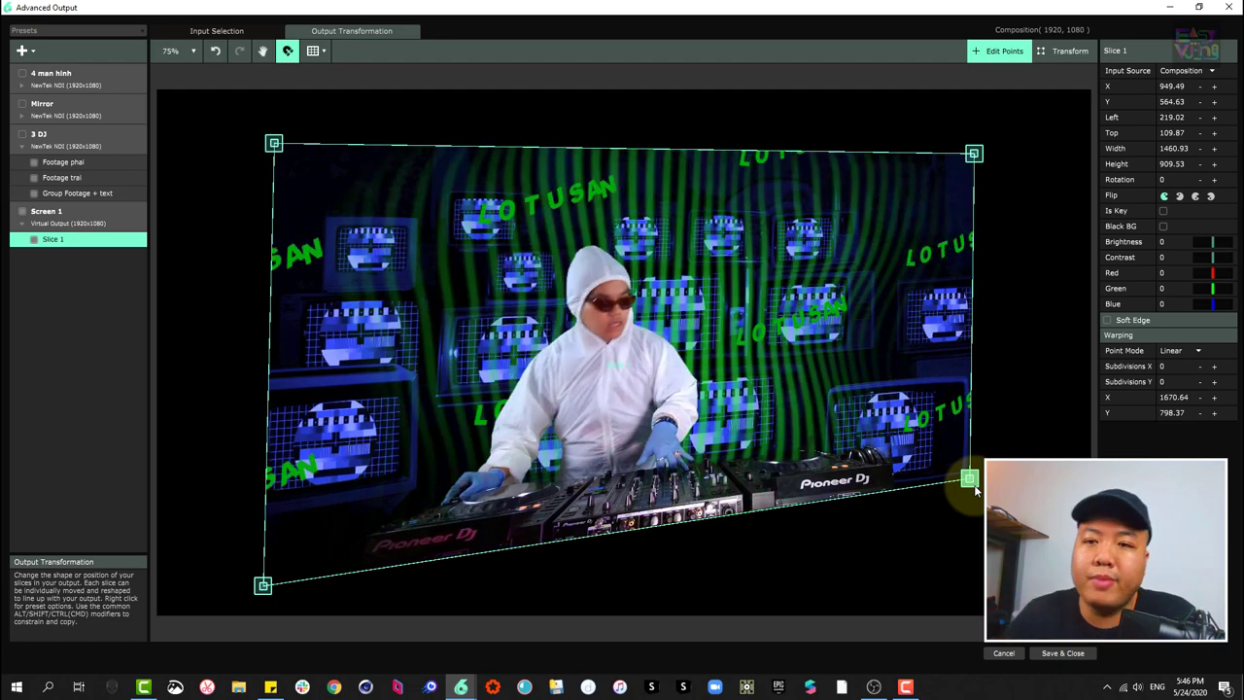
{"action": "left_click_drag", "start_coordinate": [975, 489], "coordinate": [975, 457]}
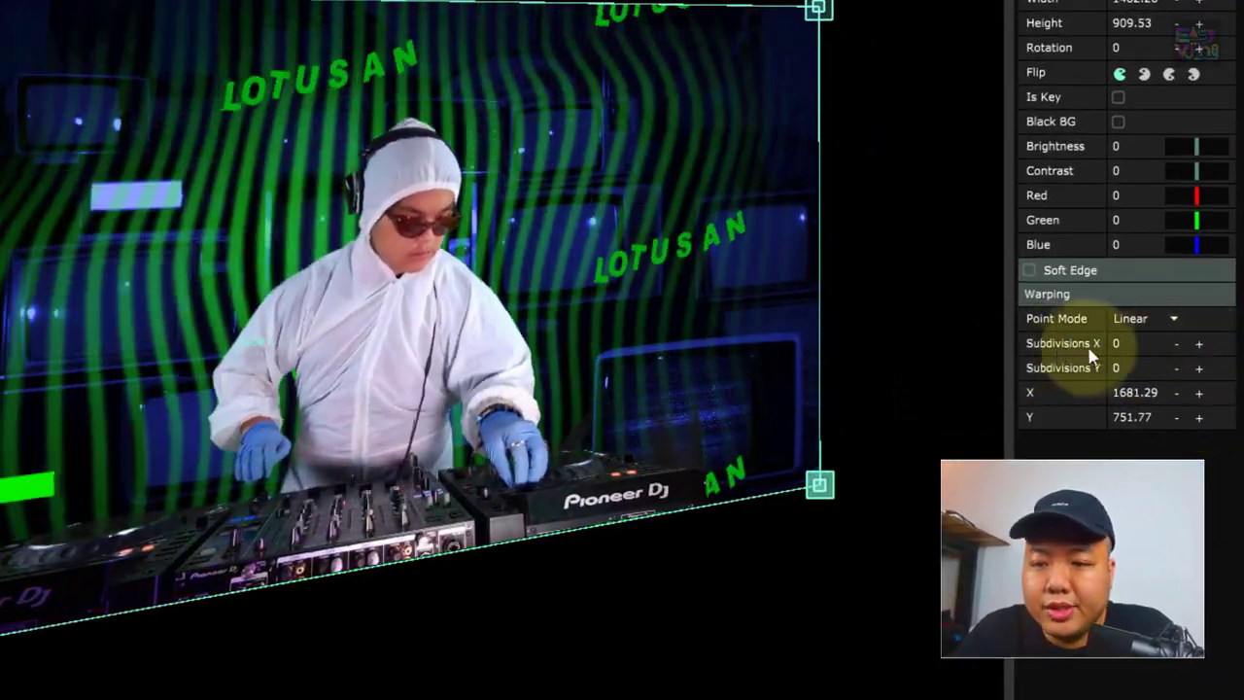
- Set the slice's warping subdivisions to 2 by 2 and reposition grid points along its right edge
{"action": "left_click", "coordinate": [1202, 370]}
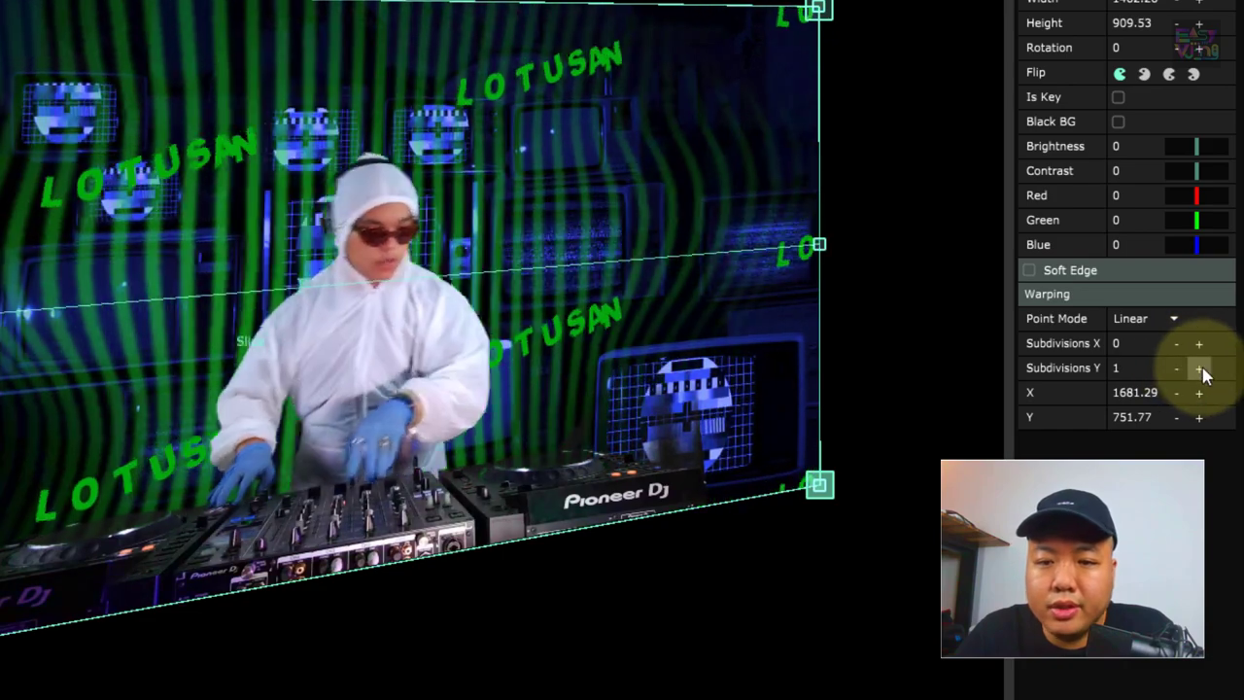
{"action": "left_click", "coordinate": [1201, 371]}
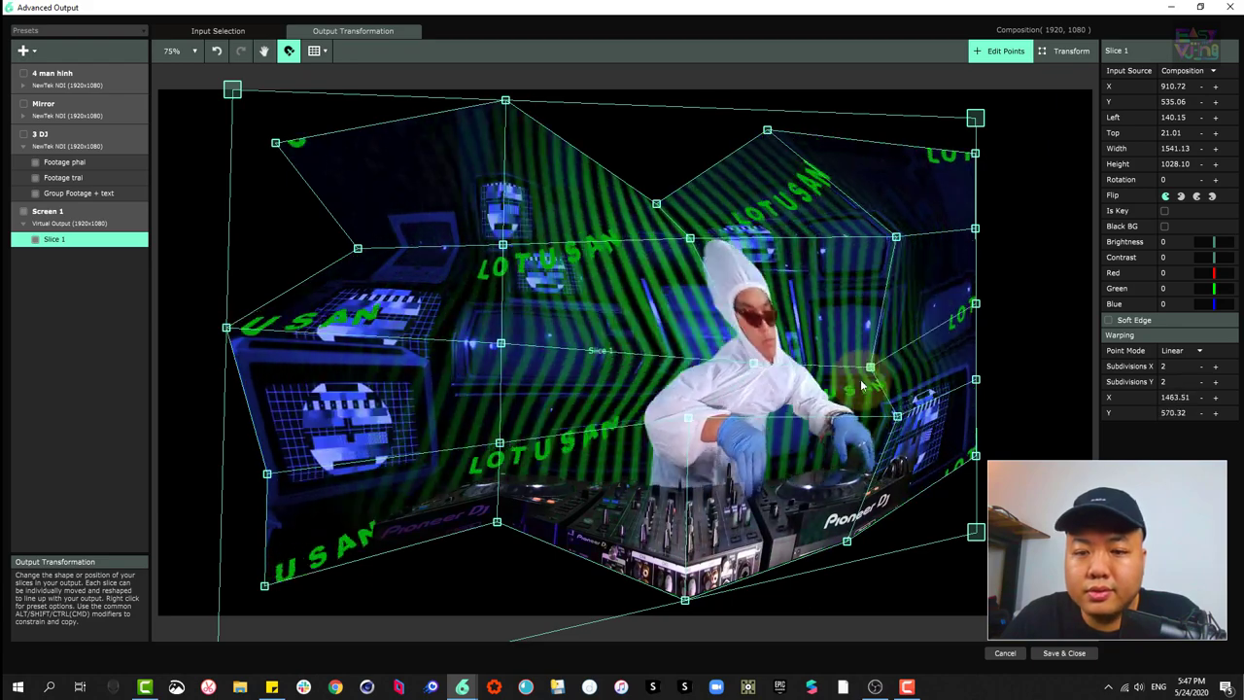
{"action": "left_click_drag", "start_coordinate": [976, 303], "coordinate": [1041, 314]}
{"action": "left_click", "coordinate": [976, 380]}
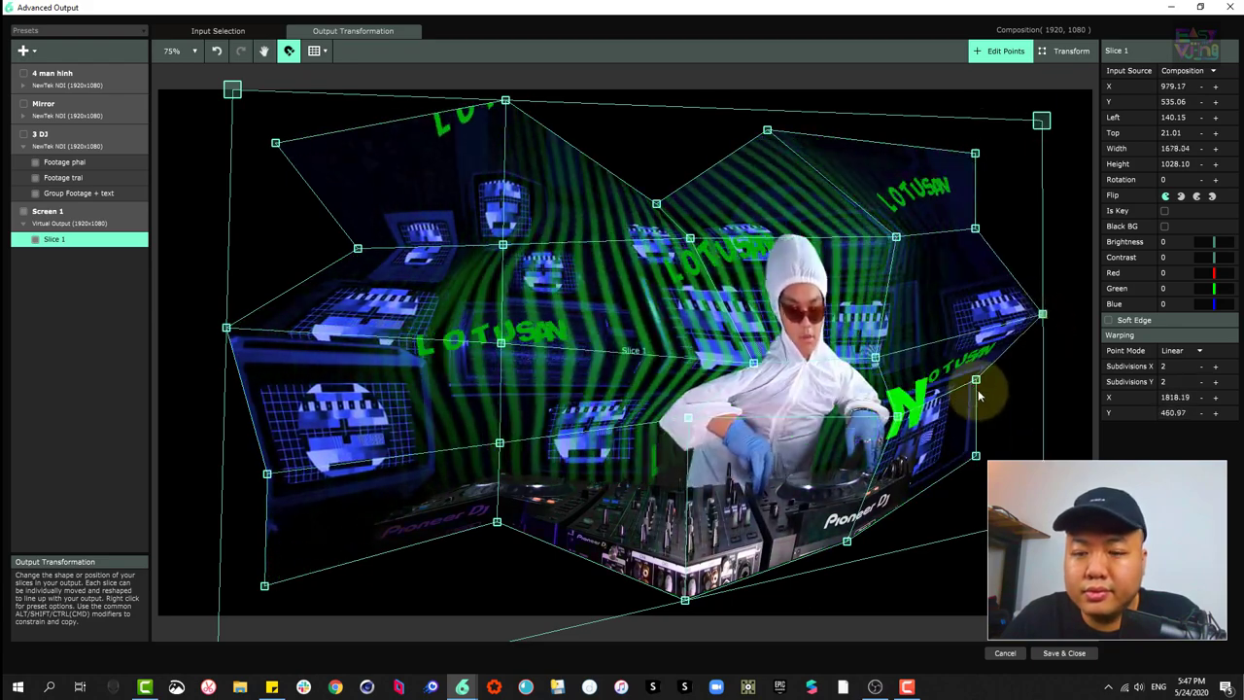
{"action": "left_click_drag", "start_coordinate": [974, 380], "coordinate": [964, 379]}
{"action": "left_click_drag", "start_coordinate": [976, 455], "coordinate": [975, 445]}
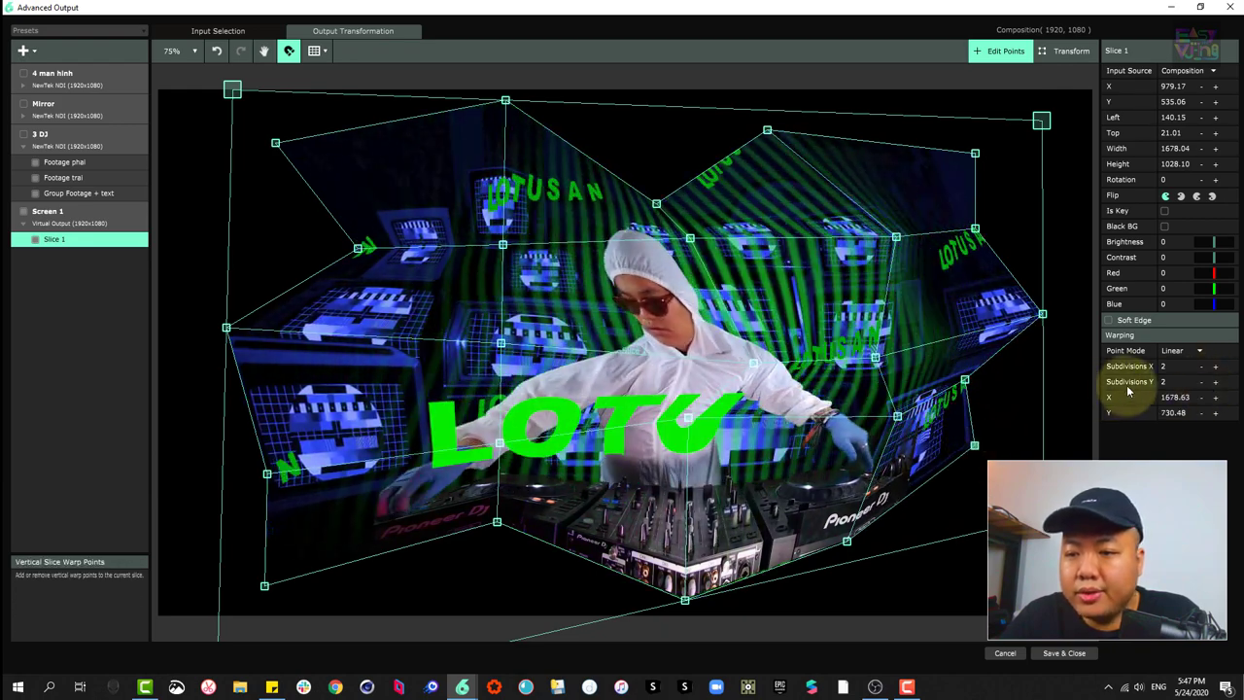
- Reduce the slice's warping subdivisions to 1 by 1 and set its point mode to Bezier
{"action": "left_click", "coordinate": [1201, 381]}
{"action": "left_click", "coordinate": [1201, 366]}
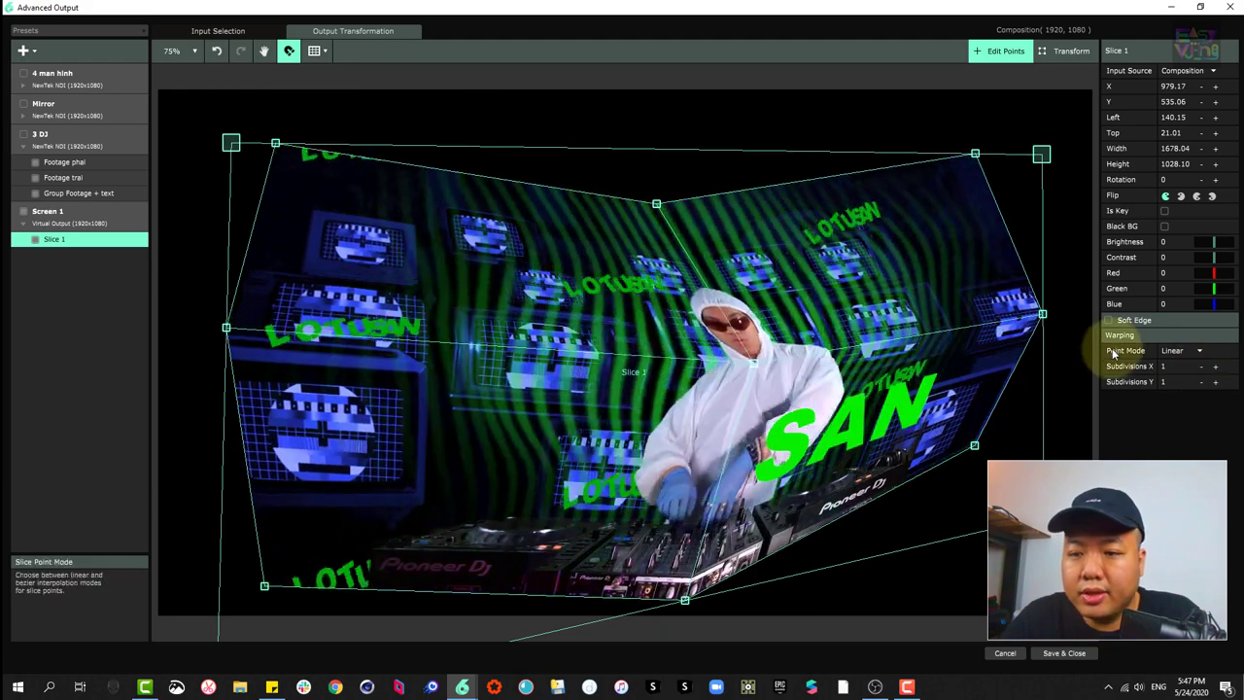
{"action": "left_click", "coordinate": [1181, 350]}
{"action": "left_click", "coordinate": [1174, 367]}
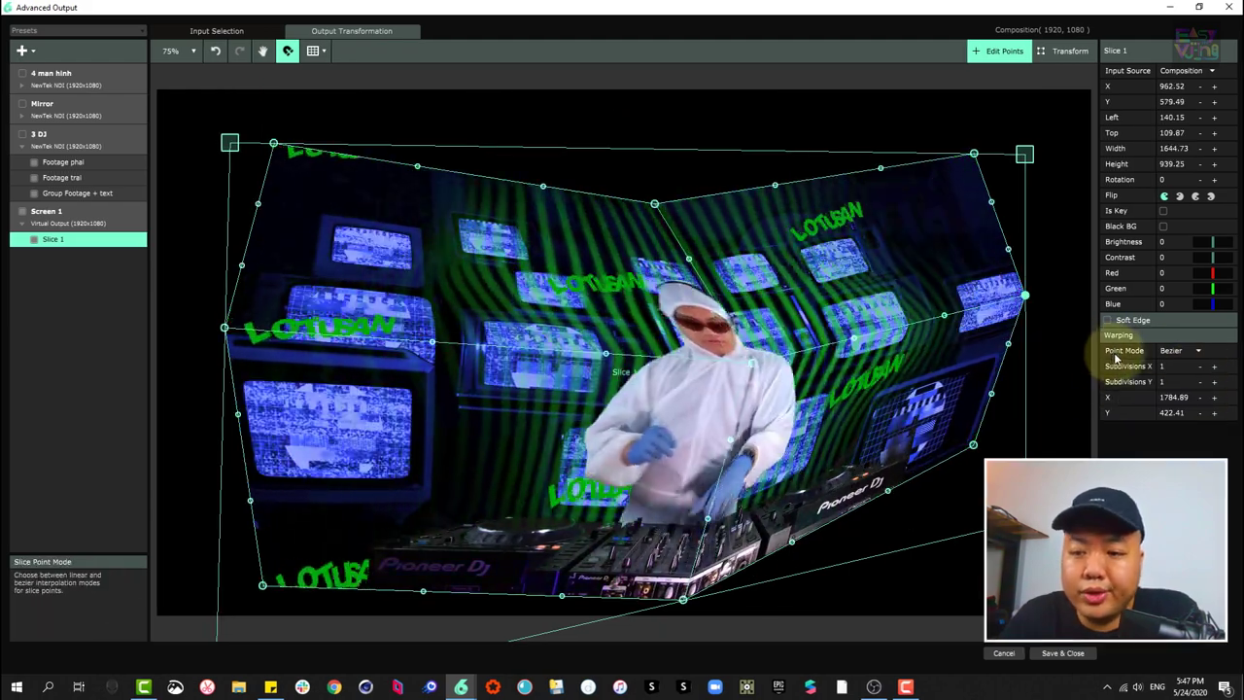
- Set the point mode to Linear and move the middle points of the slice's right and upper edges inward and up-left
{"action": "left_click", "coordinate": [1181, 349]}
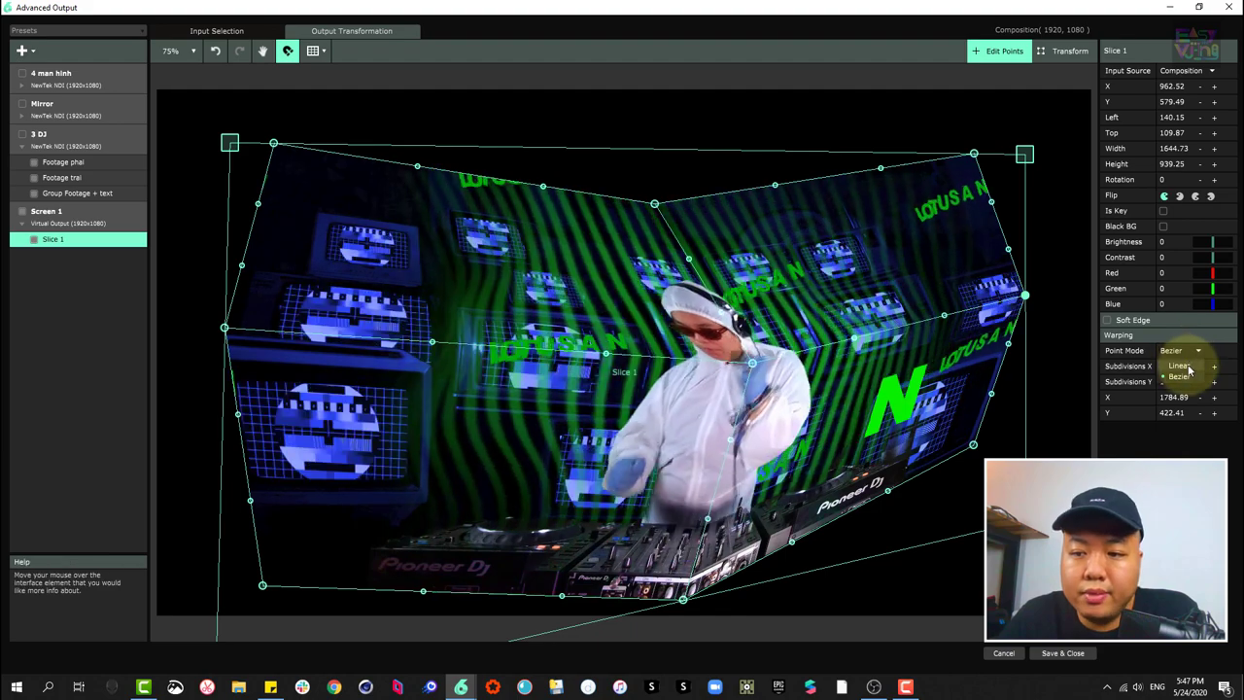
{"action": "left_click", "coordinate": [1174, 367]}
{"action": "left_click_drag", "start_coordinate": [1026, 295], "coordinate": [950, 260]}
{"action": "left_click_drag", "start_coordinate": [653, 205], "coordinate": [589, 177]}
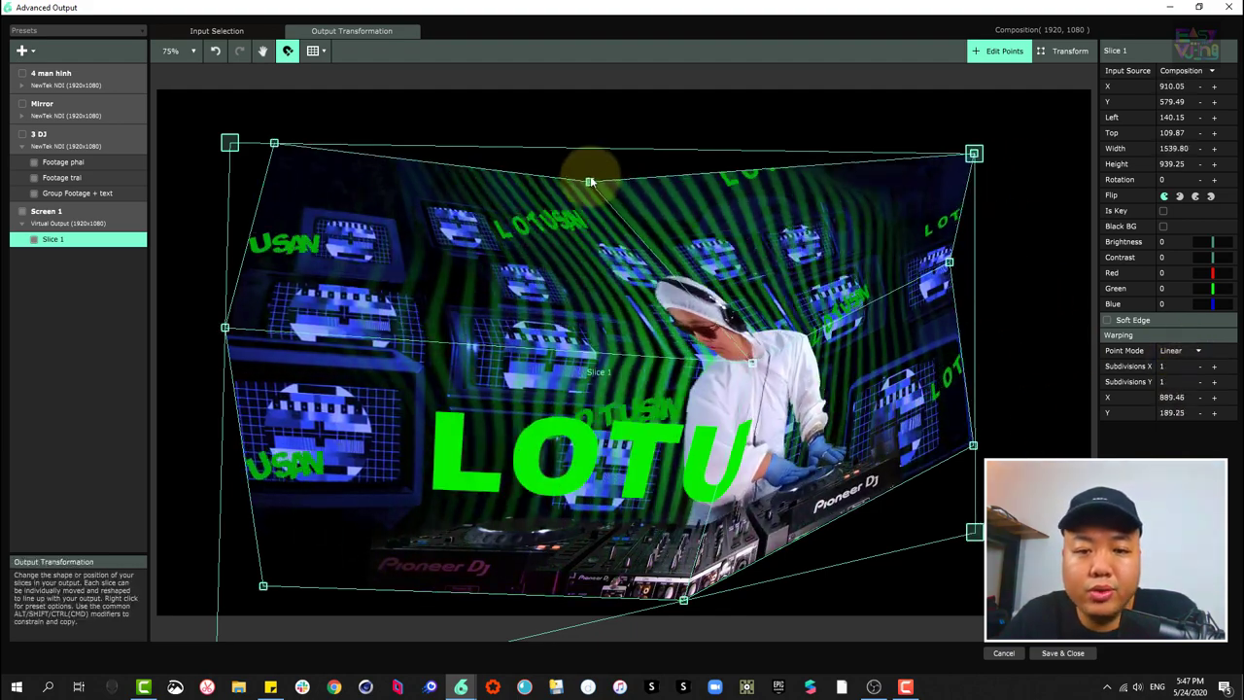
- Raise the warping subdivisions to 2 by 2 and move an interior grid point in the slice's upper-left area
{"action": "left_click", "coordinate": [1214, 381]}
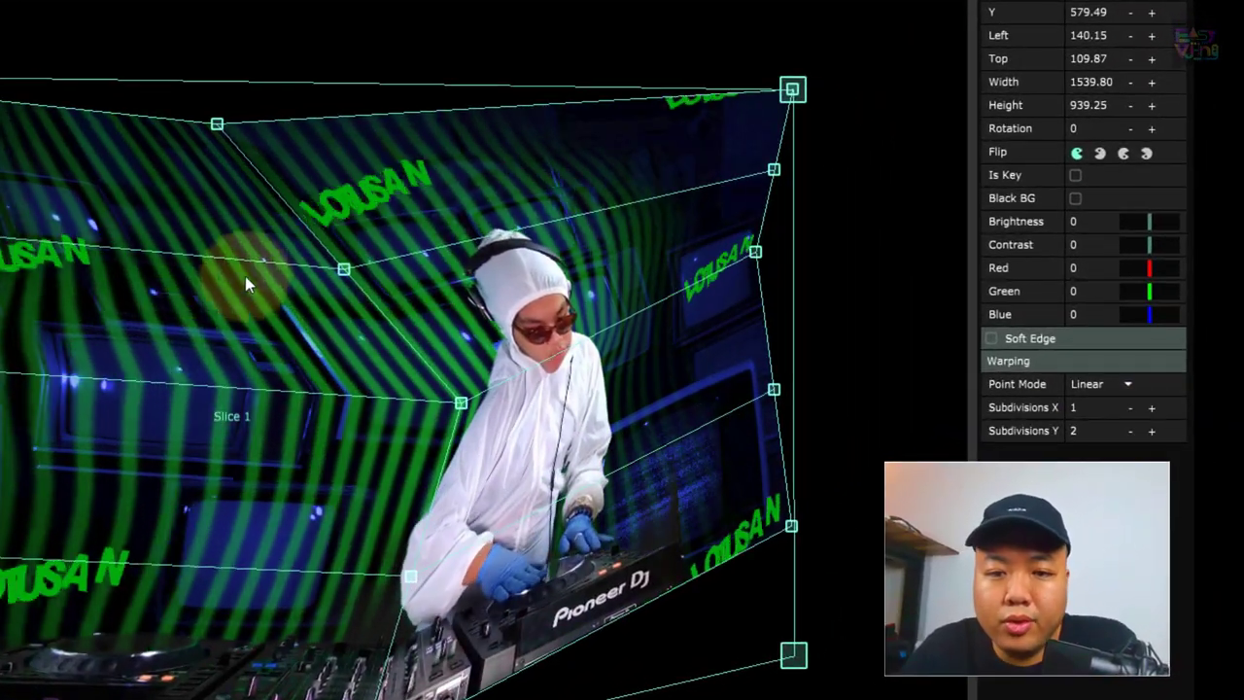
{"action": "left_click", "coordinate": [1150, 407]}
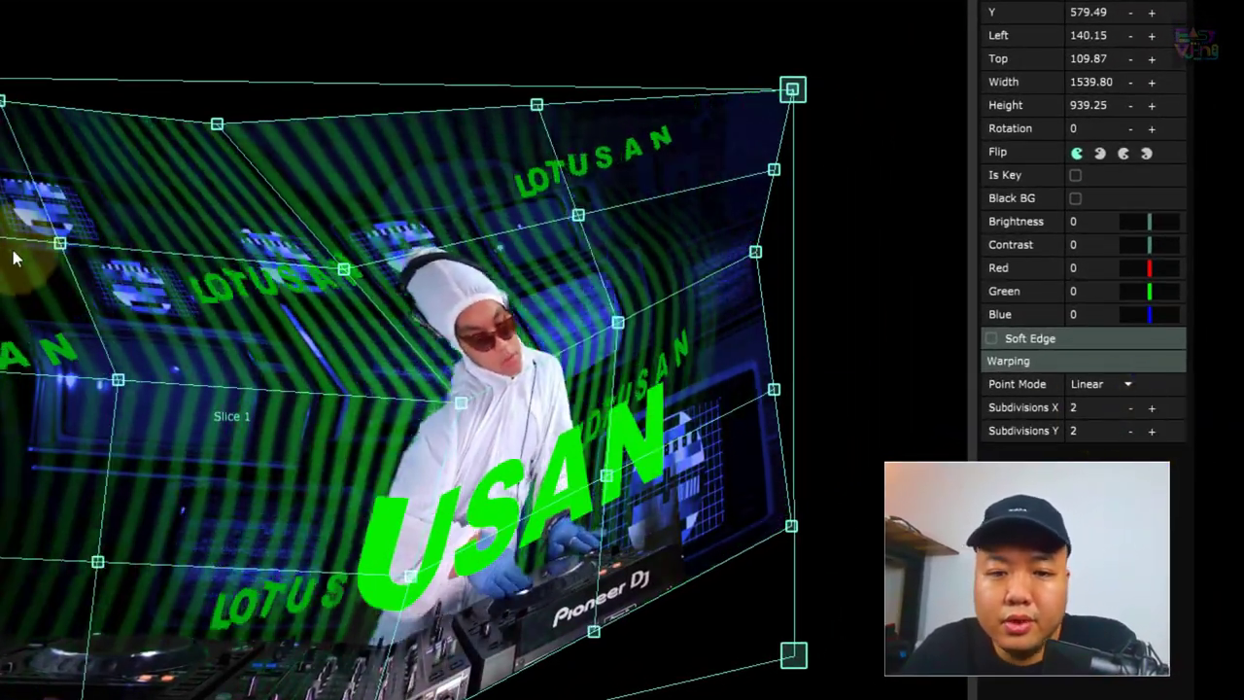
{"action": "left_click_drag", "start_coordinate": [58, 249], "coordinate": [35, 288]}
- Set the point mode to Bezier and bend the slice's upper edge by pulling its point and curve handle up and left
{"action": "left_click", "coordinate": [1098, 384]}
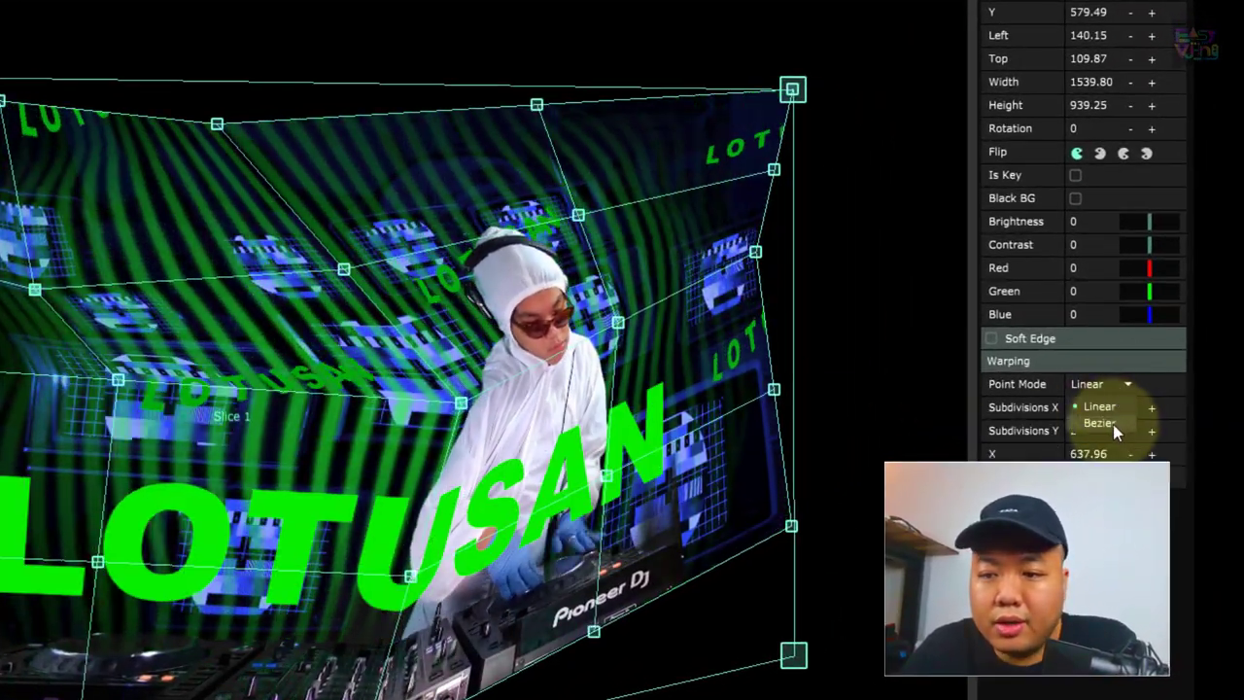
{"action": "left_click", "coordinate": [1100, 423]}
{"action": "left_click", "coordinate": [536, 104]}
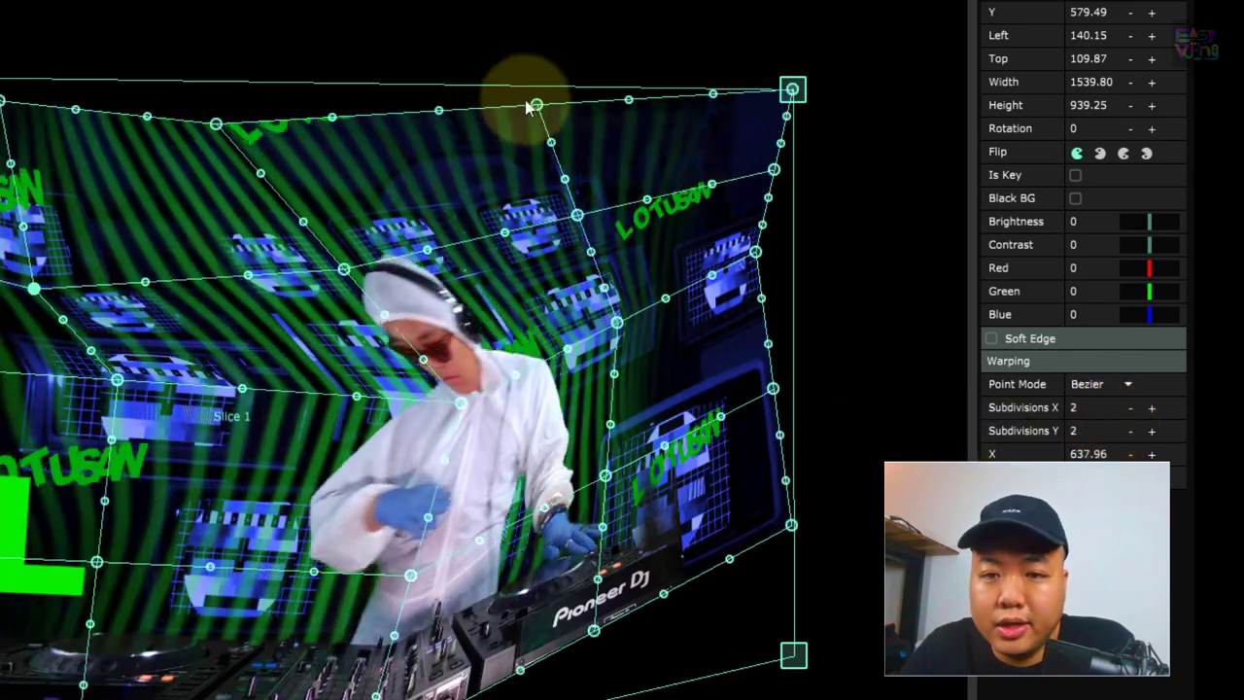
{"action": "left_click_drag", "start_coordinate": [536, 104], "coordinate": [403, 3]}
{"action": "left_click_drag", "start_coordinate": [337, 117], "coordinate": [60, 13]}
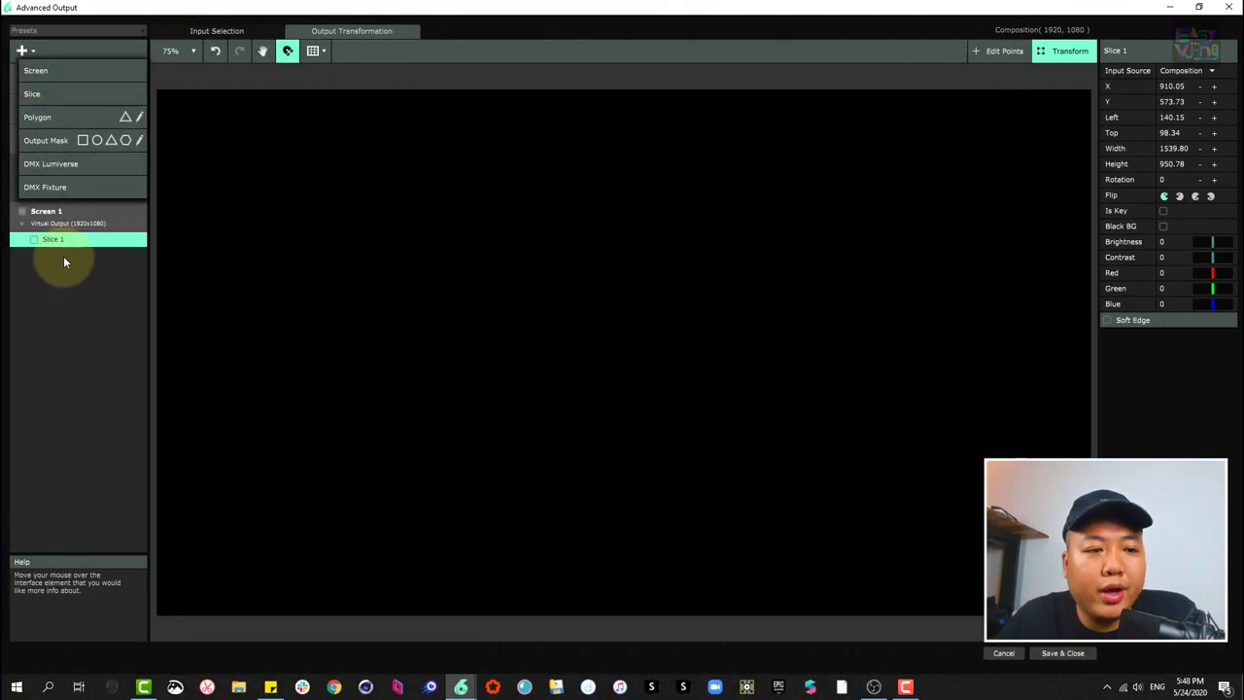
- Add a triangle polygon slice to Screen 1 and show it in the output transformation
{"action": "left_click", "coordinate": [63, 256]}
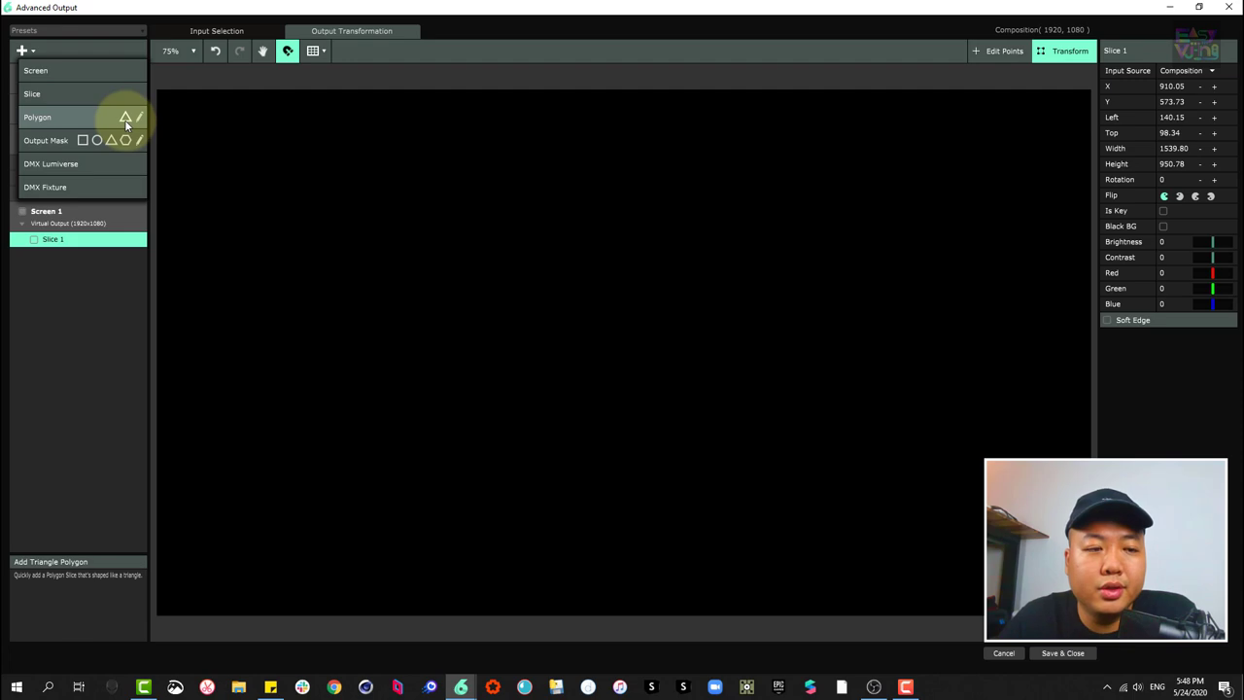
{"action": "left_click", "coordinate": [126, 117]}
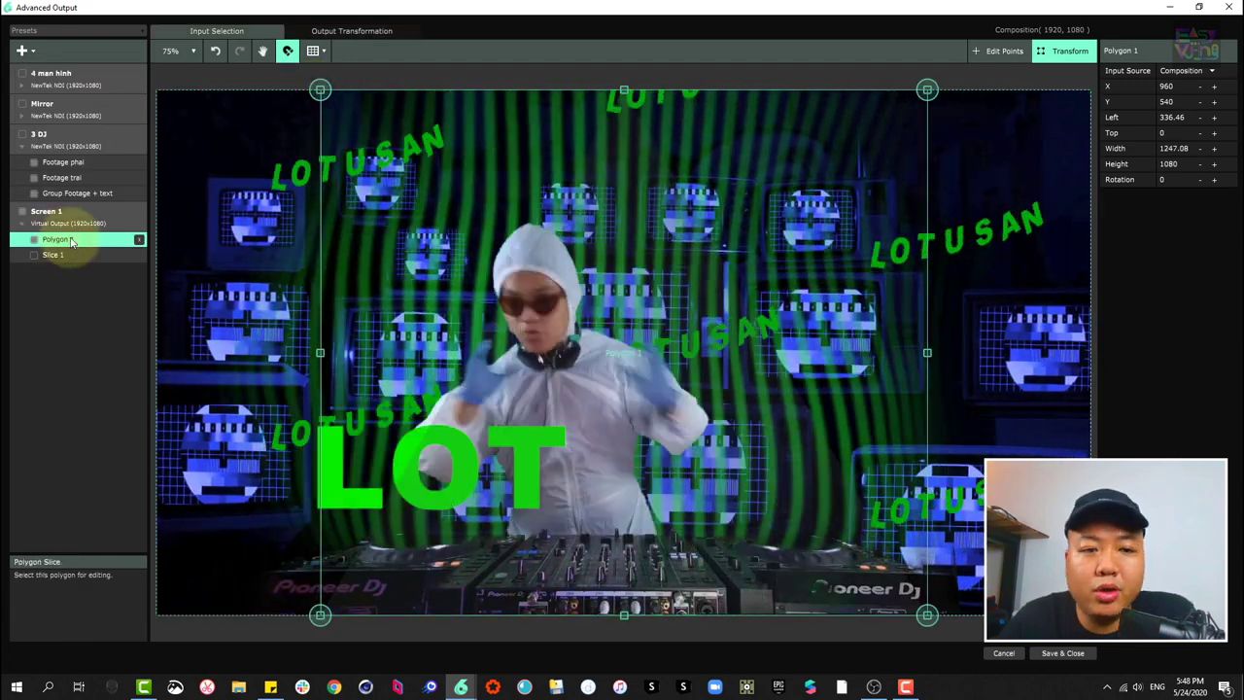
{"action": "left_click", "coordinate": [345, 31]}
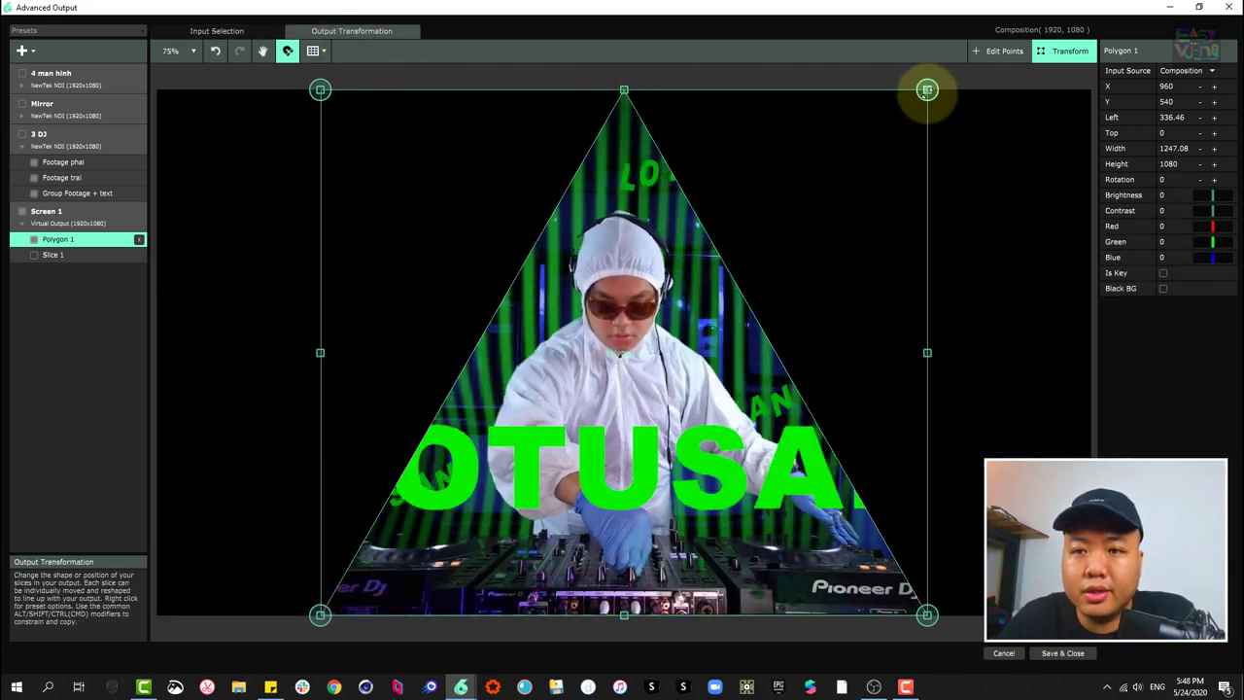
- Try resizing the triangle polygon from its upper-right corner and delete the polygon
{"action": "left_click_drag", "start_coordinate": [927, 89], "coordinate": [795, 309]}
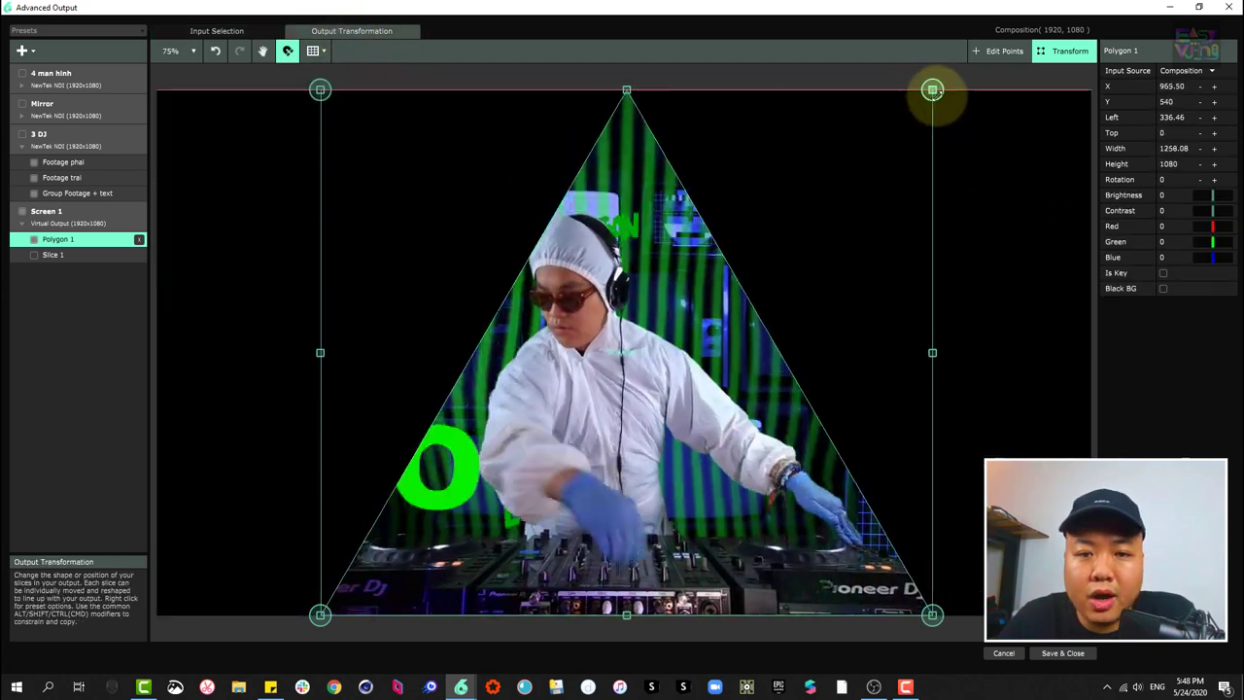
{"action": "left_click_drag", "start_coordinate": [932, 90], "coordinate": [974, 98]}
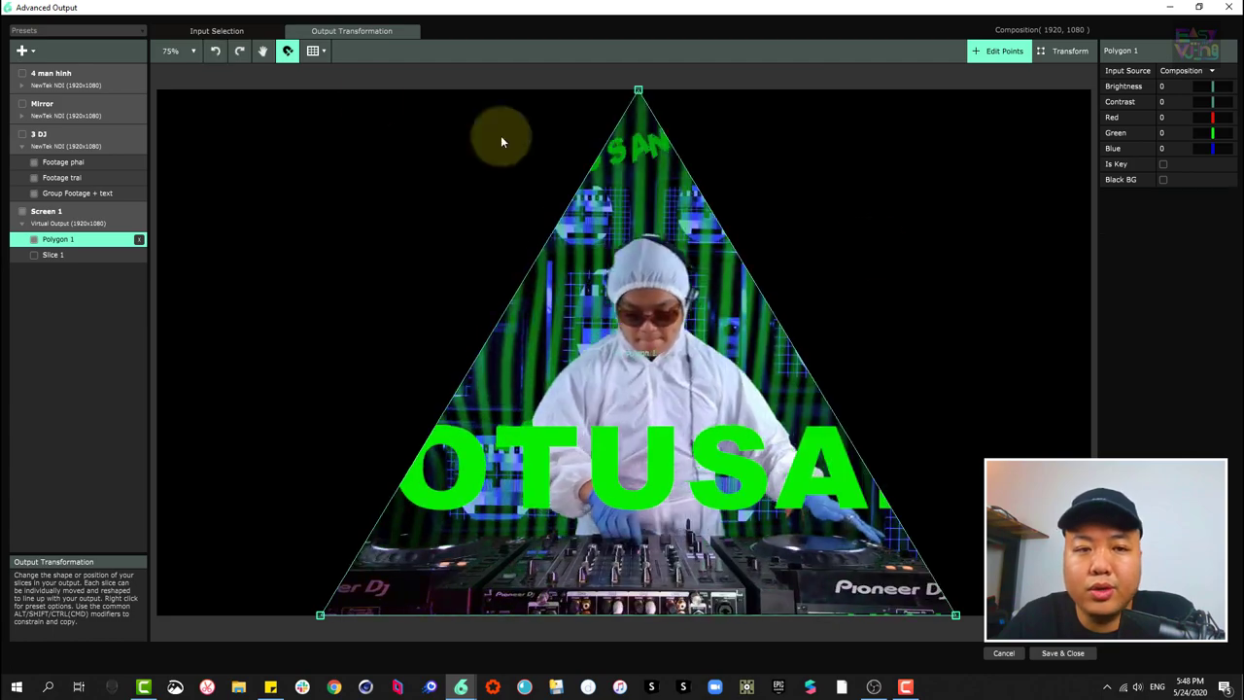
{"action": "key", "text": "Delete"}
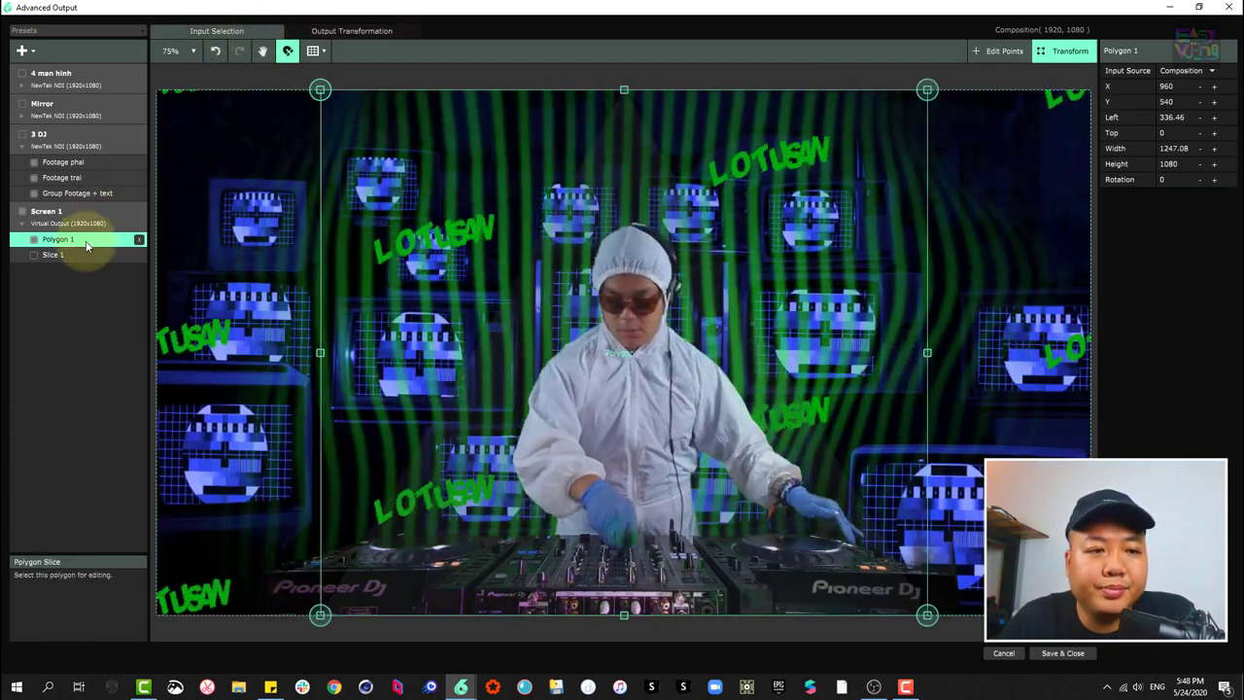
- Draw a custom six-point polygon slice around the DJ in the middle of the composition
{"action": "left_click", "coordinate": [23, 49]}
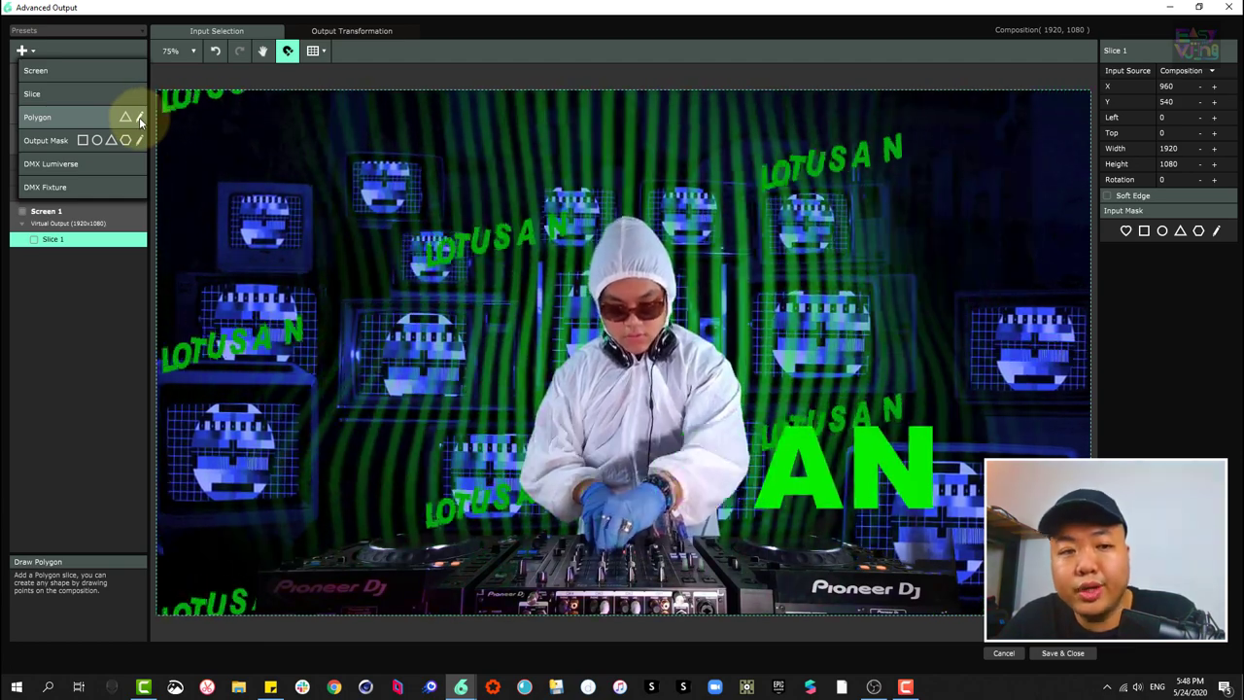
{"action": "left_click", "coordinate": [139, 118]}
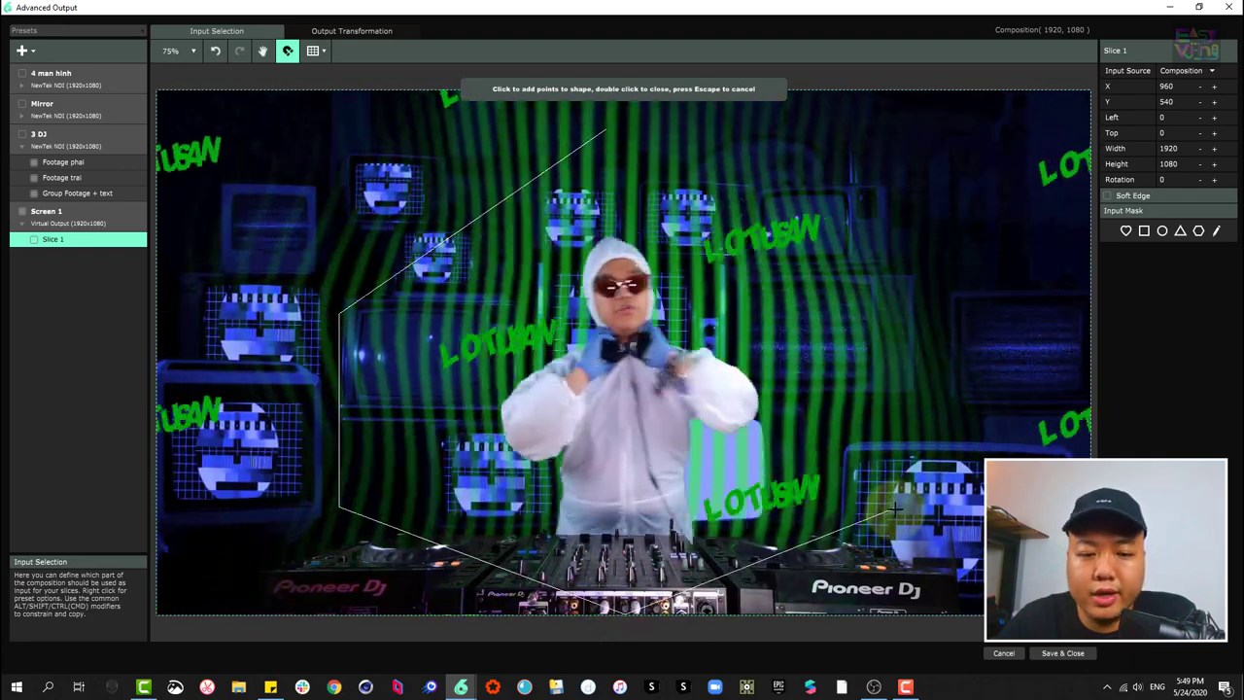
{"action": "left_click", "coordinate": [896, 313]}
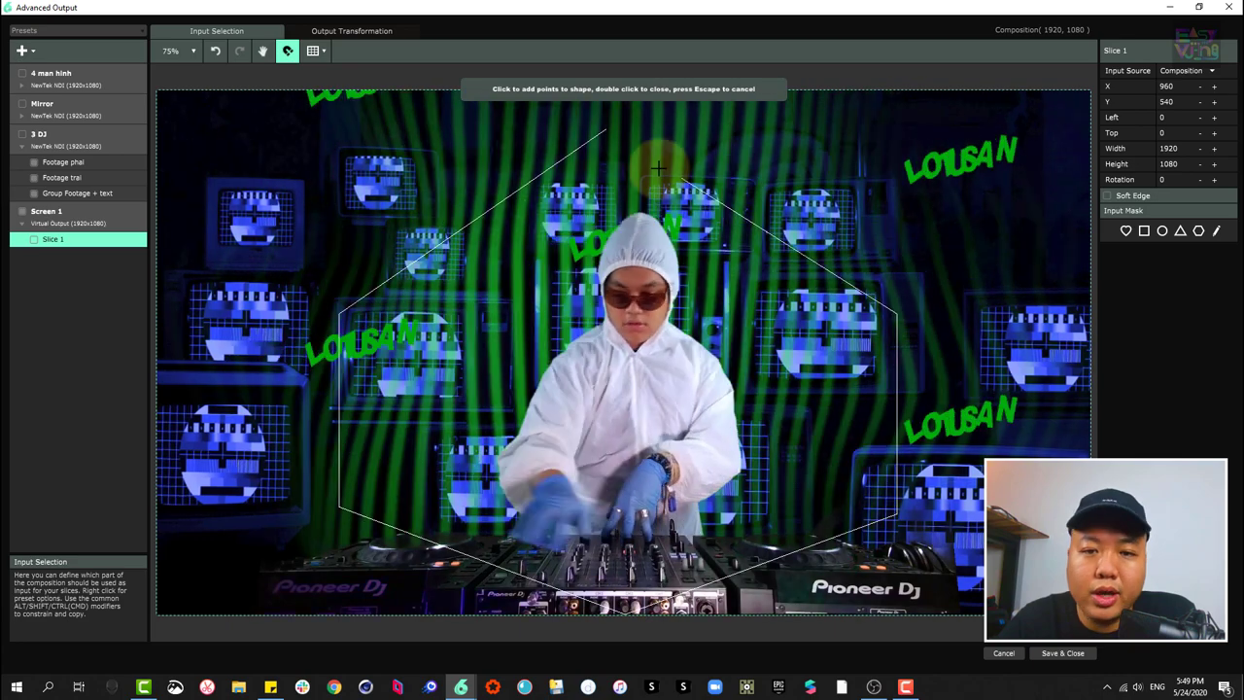
{"action": "left_click", "coordinate": [605, 133]}
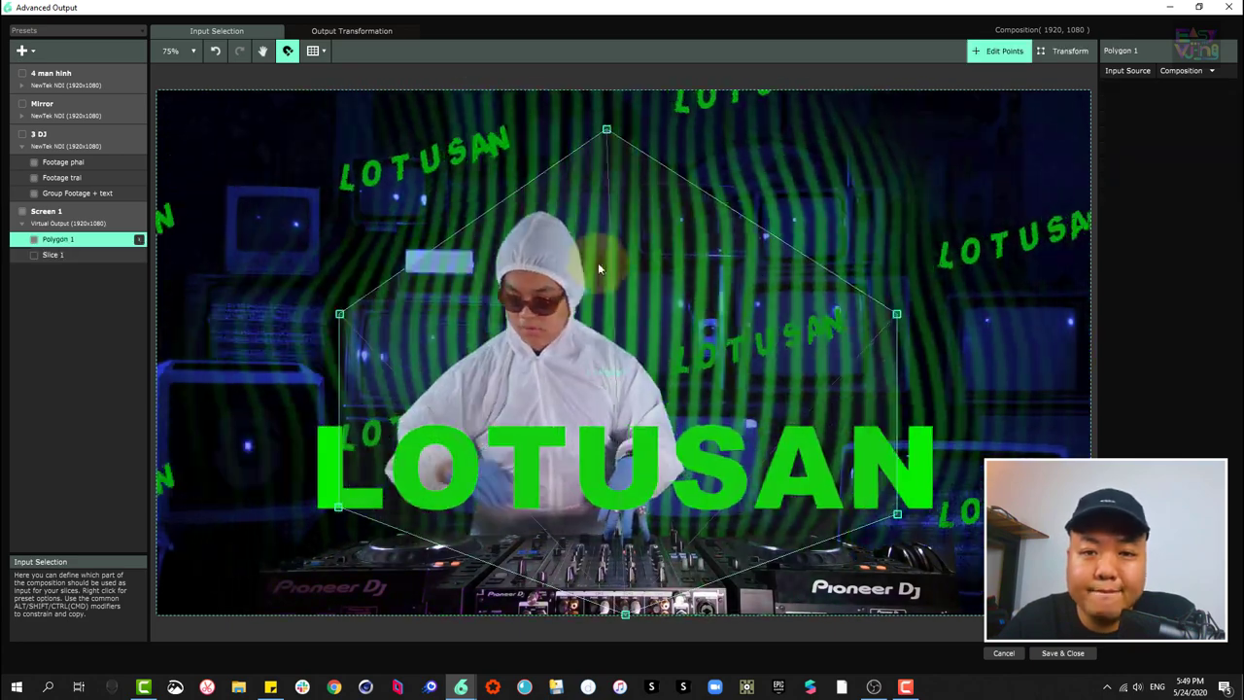
- Reshape the six-sided polygon in the output transformation by moving its top, left, bottom and upper-right points
{"action": "left_click", "coordinate": [330, 29]}
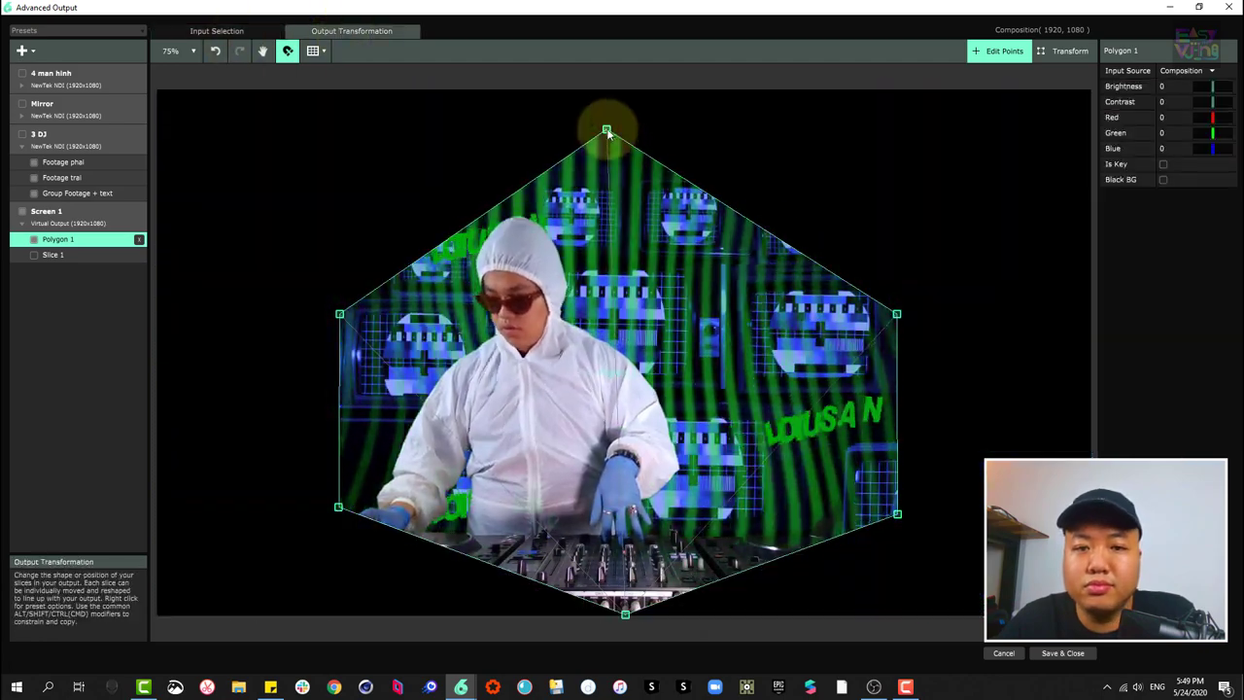
{"action": "mouse_move", "coordinate": [606, 129]}
{"action": "left_mouse_down"}
{"action": "mouse_move", "coordinate": [771, 161]}
{"action": "mouse_move", "coordinate": [716, 130]}
{"action": "mouse_move", "coordinate": [555, 189]}
{"action": "mouse_move", "coordinate": [687, 168]}
{"action": "mouse_move", "coordinate": [592, 141]}
{"action": "mouse_move", "coordinate": [709, 169]}
{"action": "mouse_move", "coordinate": [587, 112]}
{"action": "left_mouse_up"}
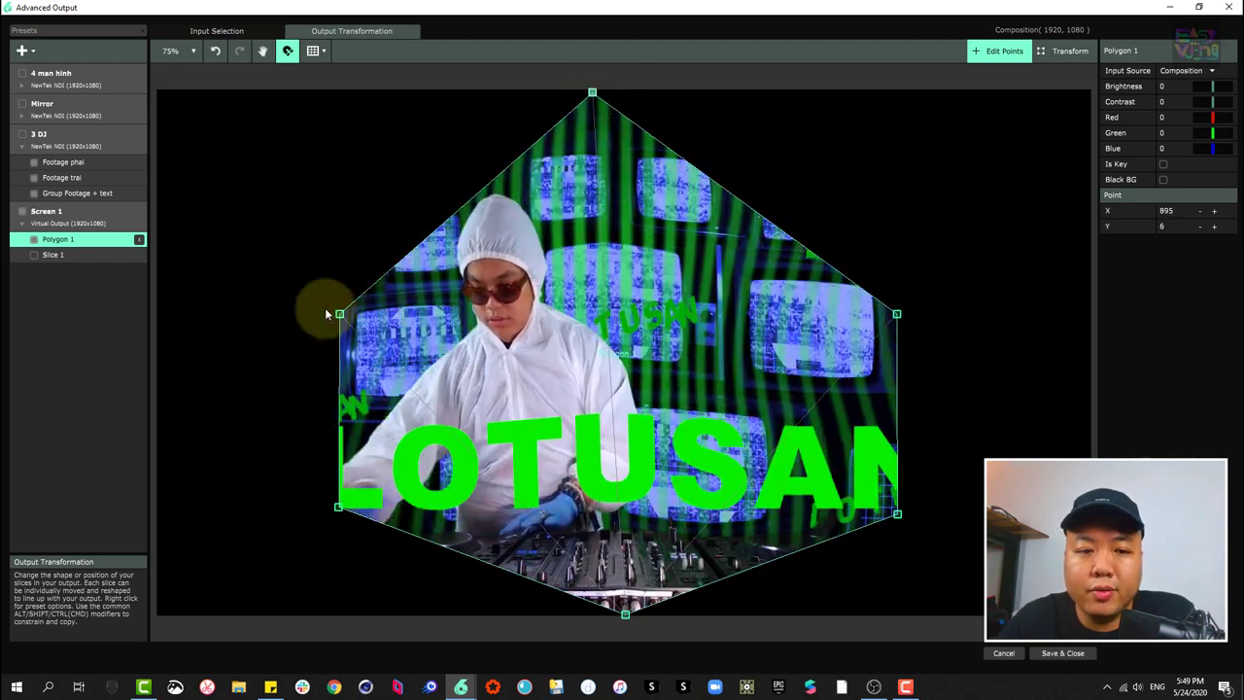
{"action": "left_click_drag", "start_coordinate": [340, 314], "coordinate": [311, 277]}
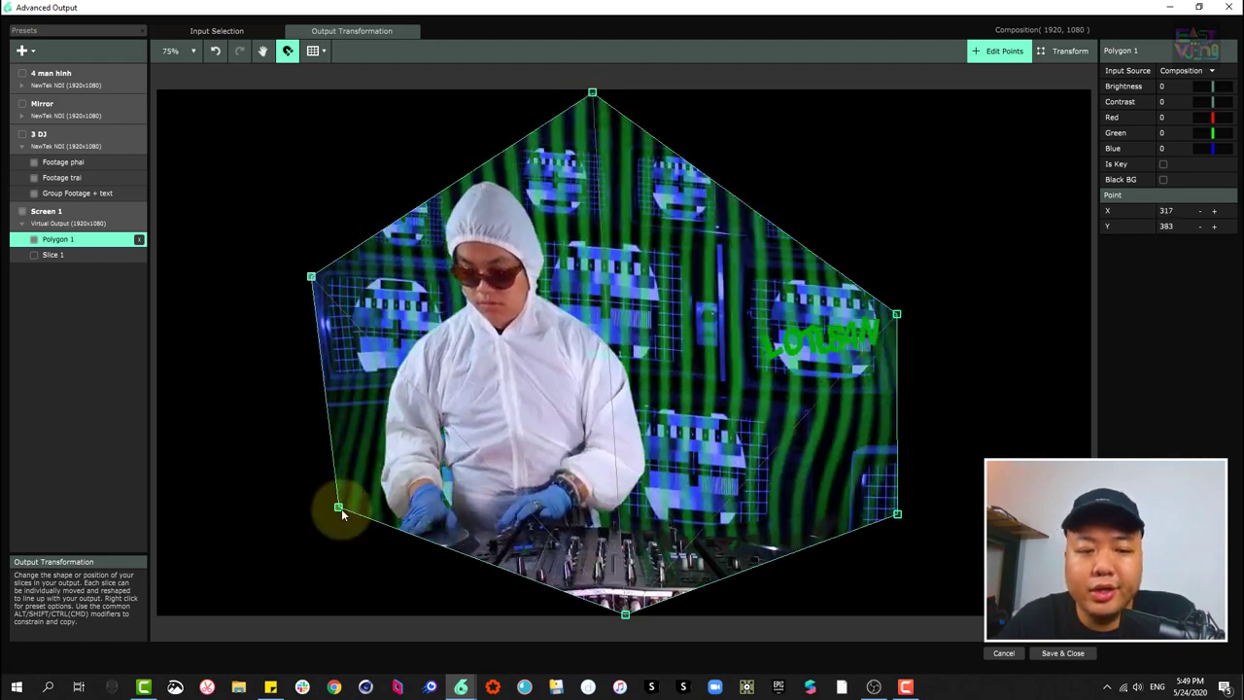
{"action": "left_click_drag", "start_coordinate": [339, 508], "coordinate": [333, 532]}
{"action": "left_click_drag", "start_coordinate": [625, 614], "coordinate": [631, 593]}
{"action": "left_click_drag", "start_coordinate": [896, 314], "coordinate": [909, 278]}
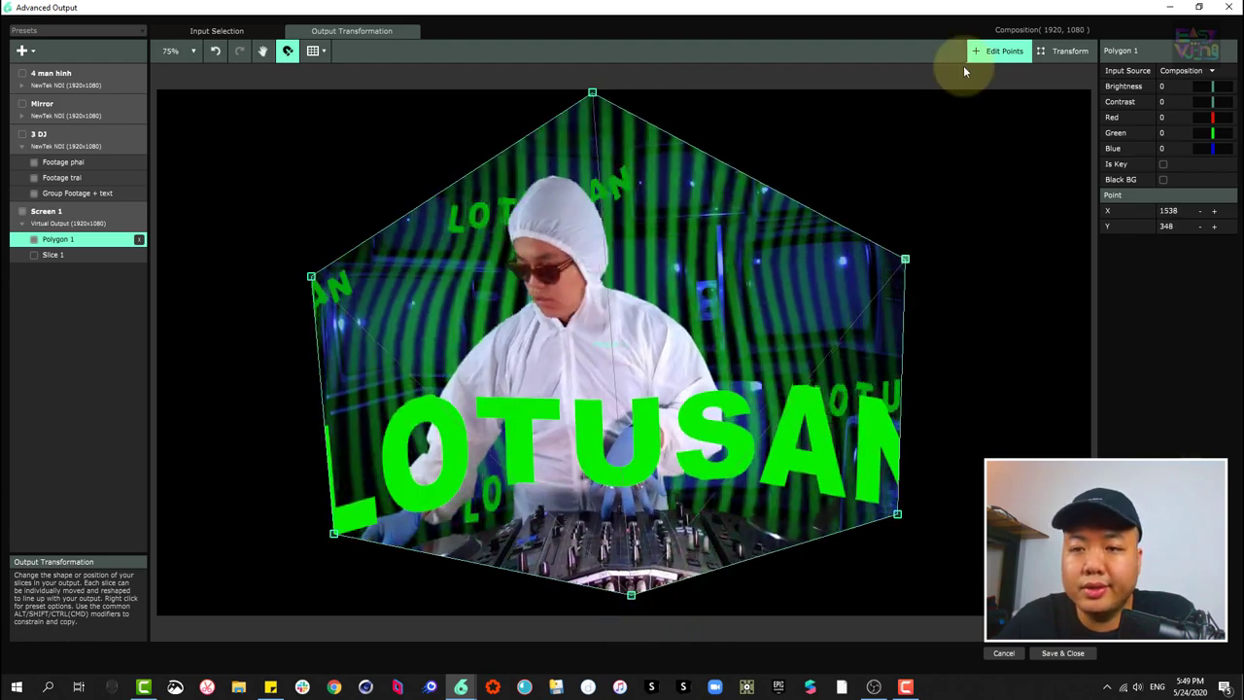
- Resize the polygon to about 1085 wide in Transform mode and move it toward the output's upper-left area
{"action": "left_click", "coordinate": [1061, 50]}
{"action": "left_click_drag", "start_coordinate": [905, 93], "coordinate": [838, 194]}
{"action": "left_click_drag", "start_coordinate": [601, 353], "coordinate": [495, 290]}
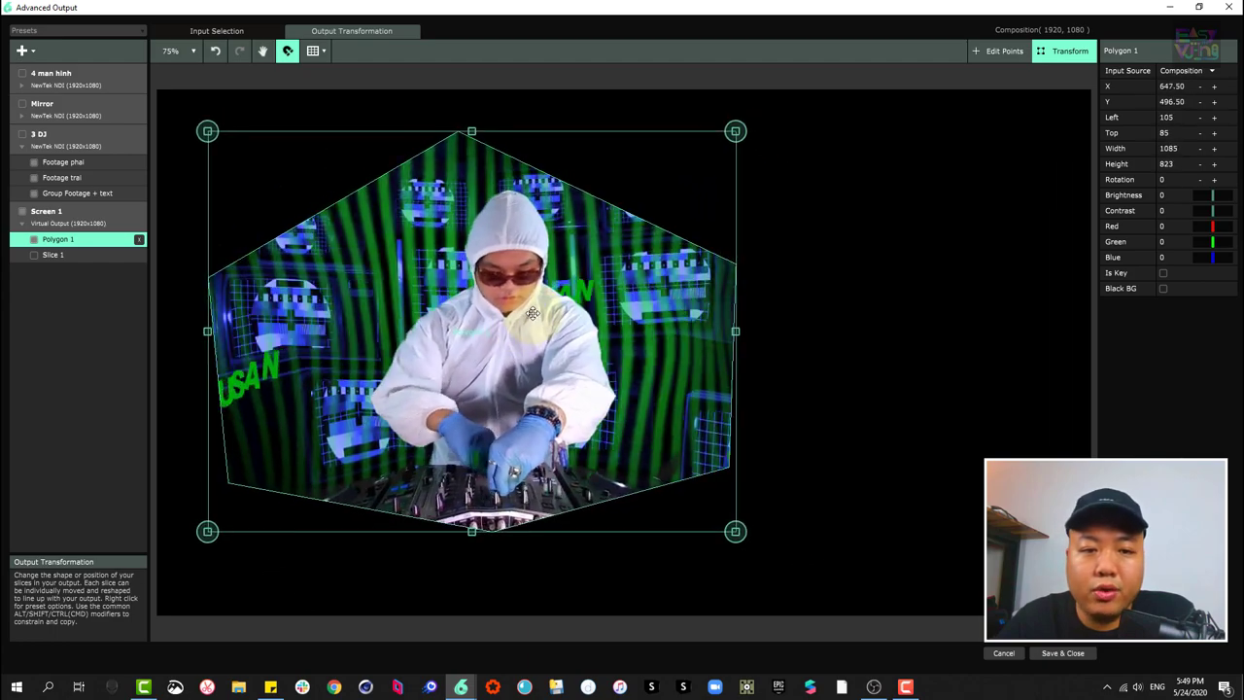
{"action": "left_click_drag", "start_coordinate": [734, 529], "coordinate": [736, 563]}
- Return the polygon to Edit Points mode and move its upper-right point up and inward
{"action": "left_click", "coordinate": [1004, 50]}
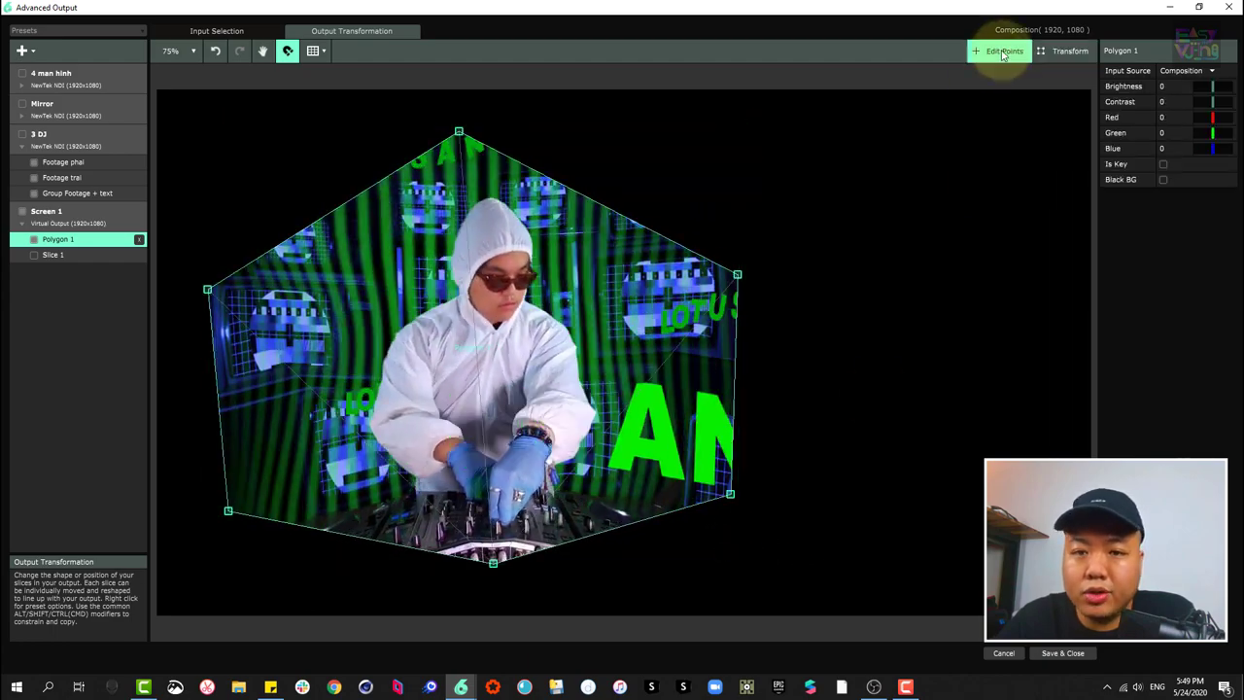
{"action": "left_click_drag", "start_coordinate": [740, 273], "coordinate": [710, 229]}
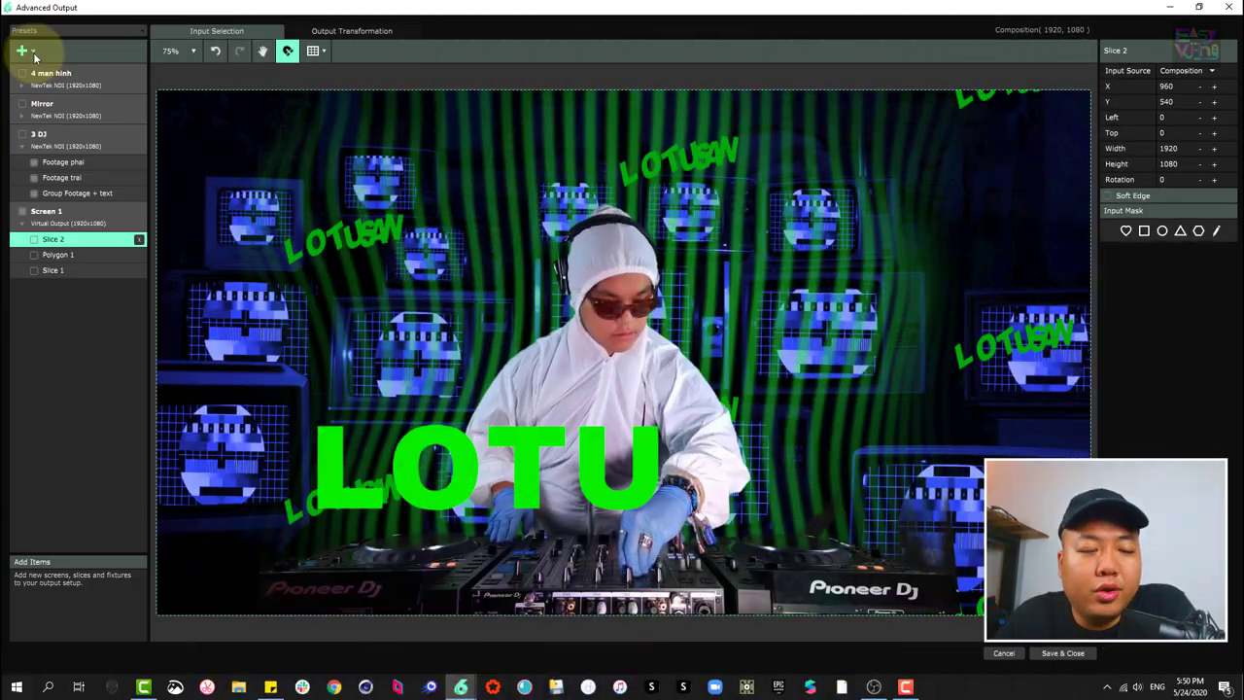
- Delete the disabled Slice 2 from Screen 1 and add a new full-frame slice to that screen
{"action": "left_click", "coordinate": [22, 50]}
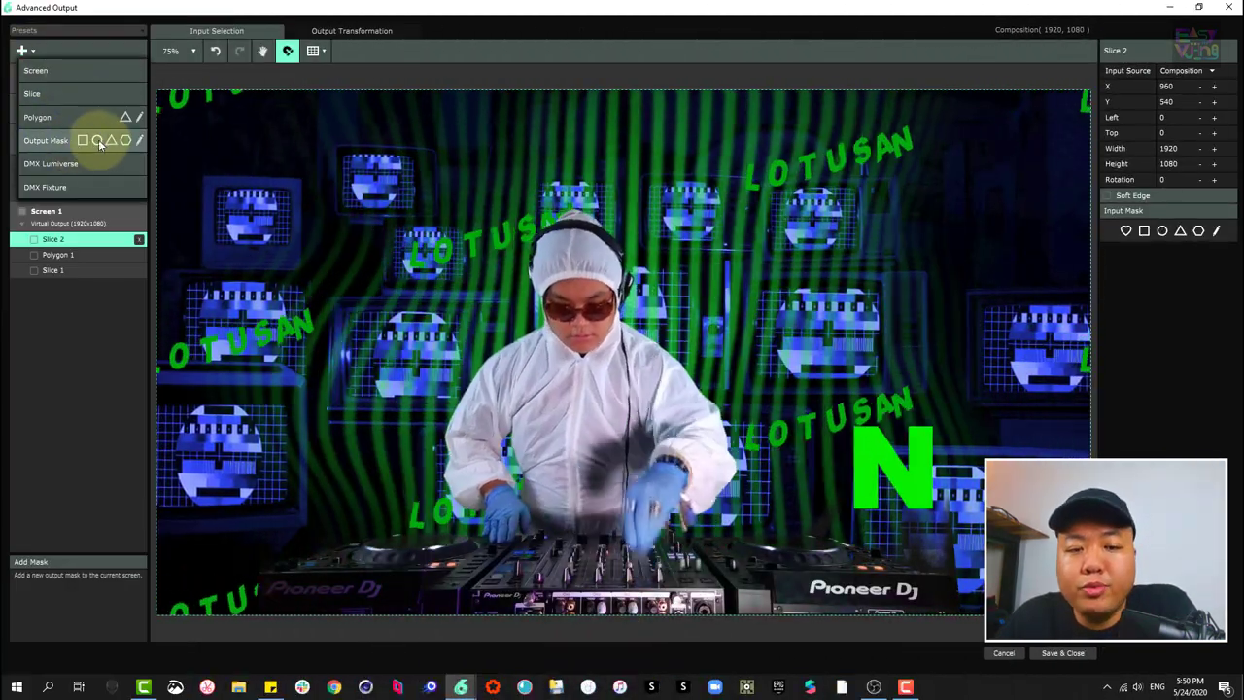
{"action": "left_click", "coordinate": [83, 306]}
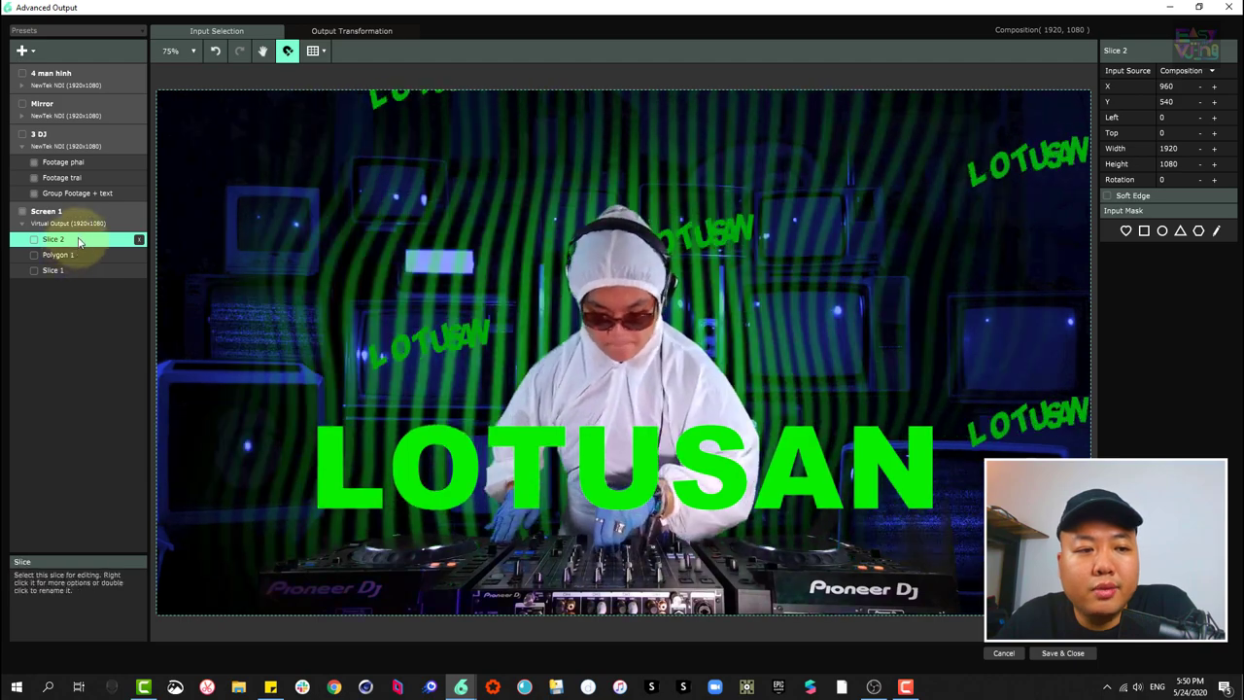
{"action": "left_click", "coordinate": [29, 54]}
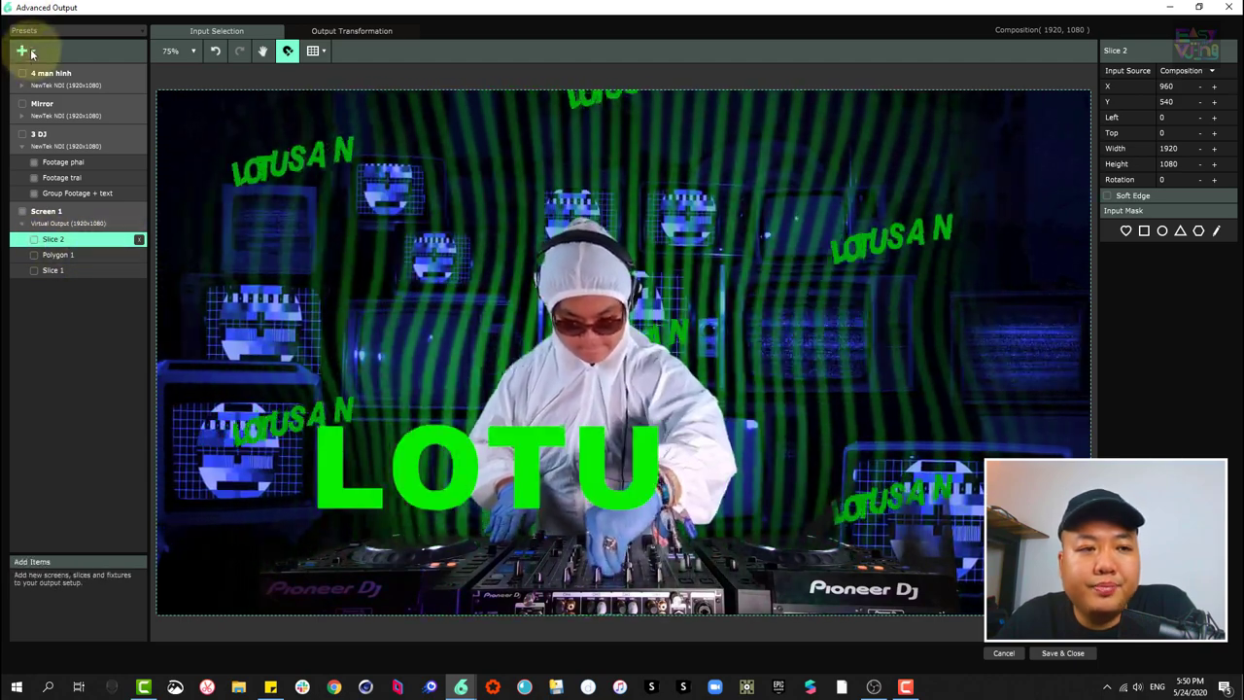
{"action": "left_click", "coordinate": [129, 241]}
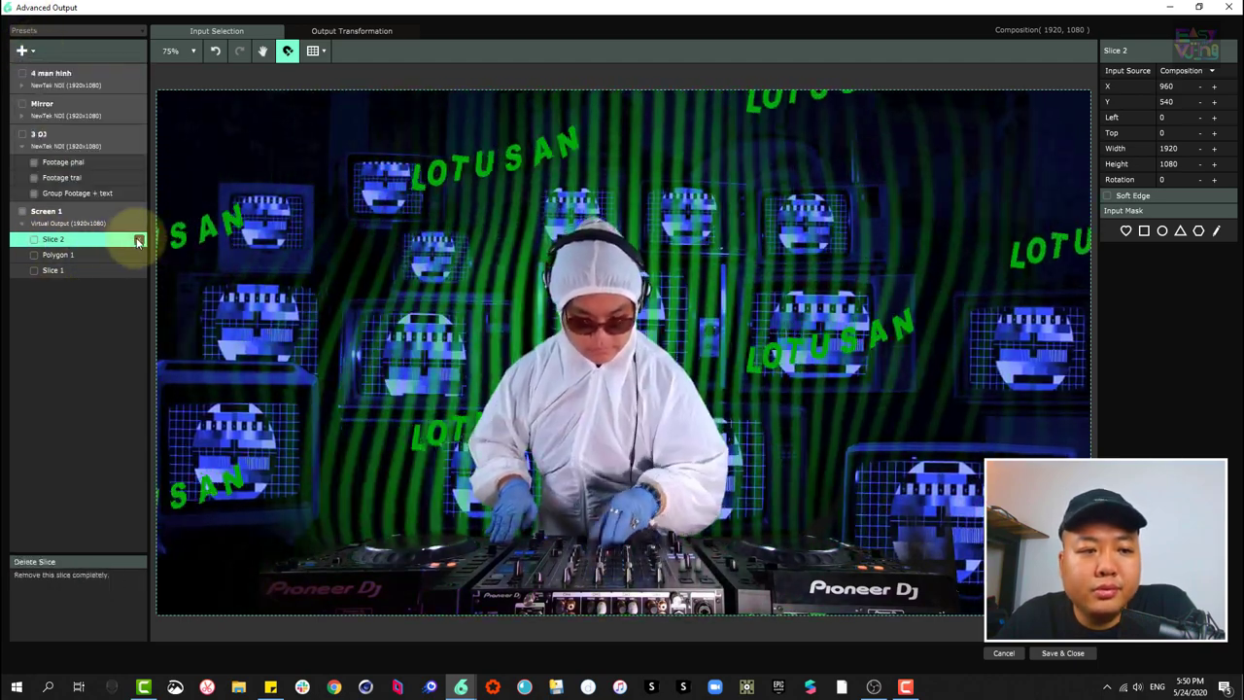
{"action": "left_click", "coordinate": [139, 239]}
{"action": "left_click", "coordinate": [21, 51]}
{"action": "left_click", "coordinate": [57, 95]}
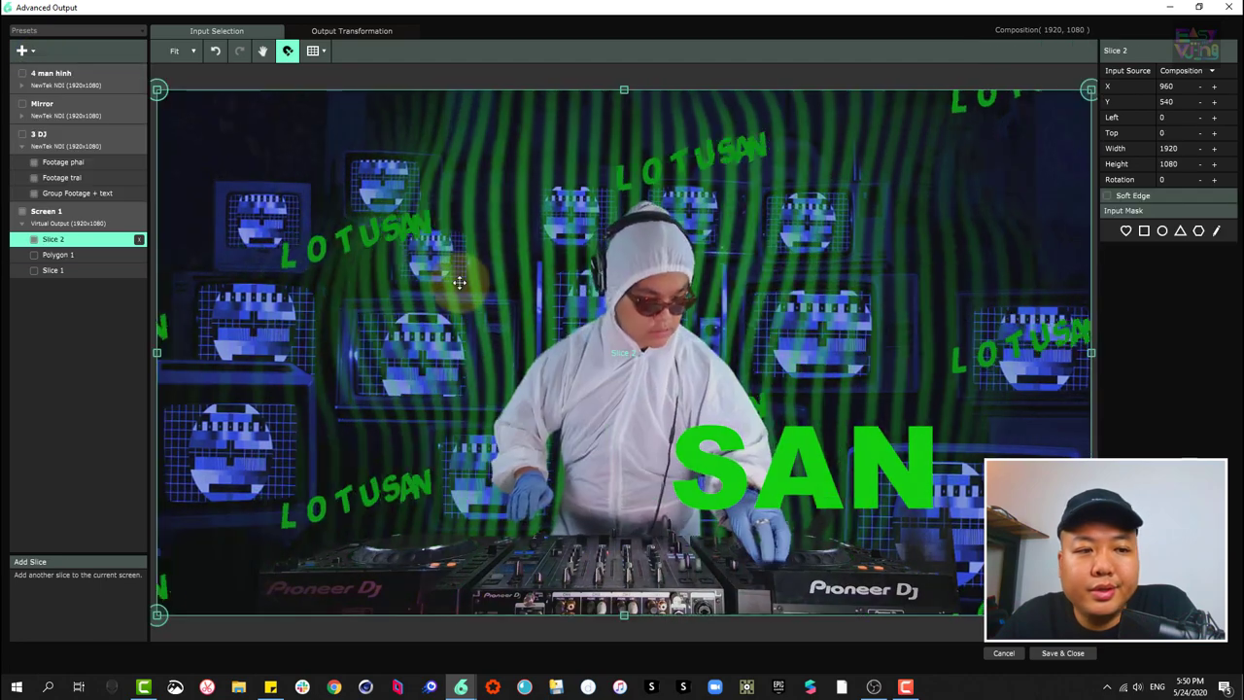
- Add a square output mask to Screen 1 above Slice 2 and show it in the output transformation
{"action": "left_click", "coordinate": [22, 50]}
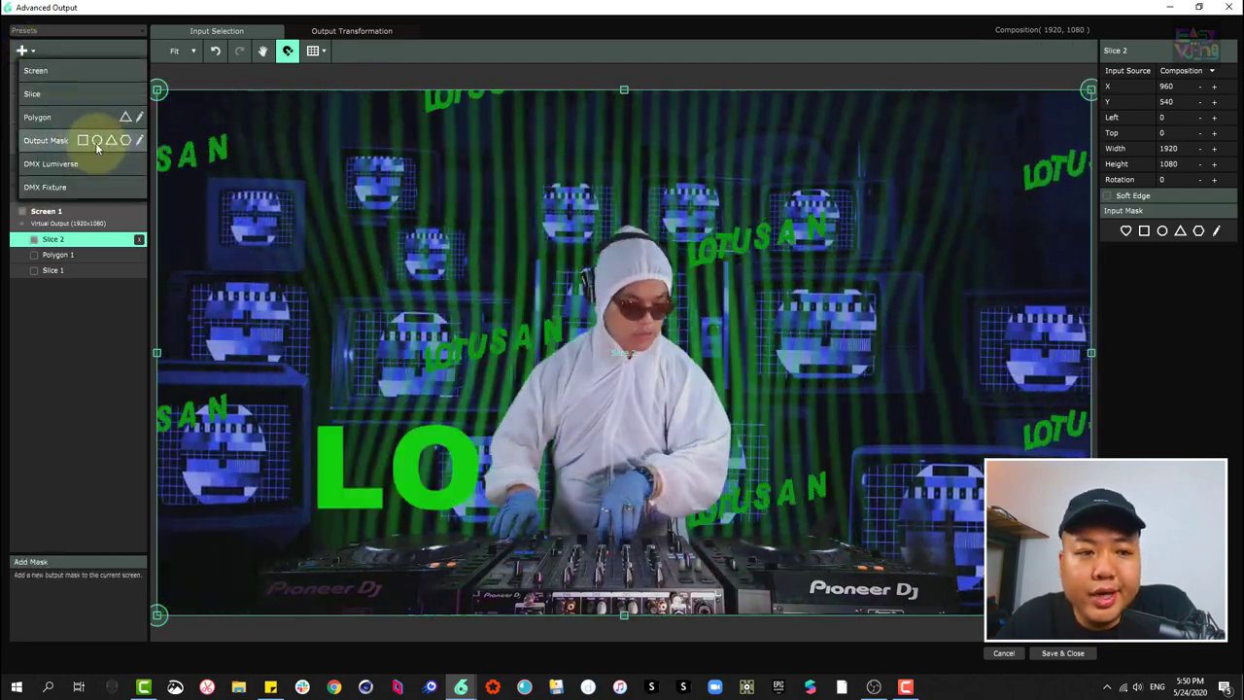
{"action": "left_click", "coordinate": [86, 142]}
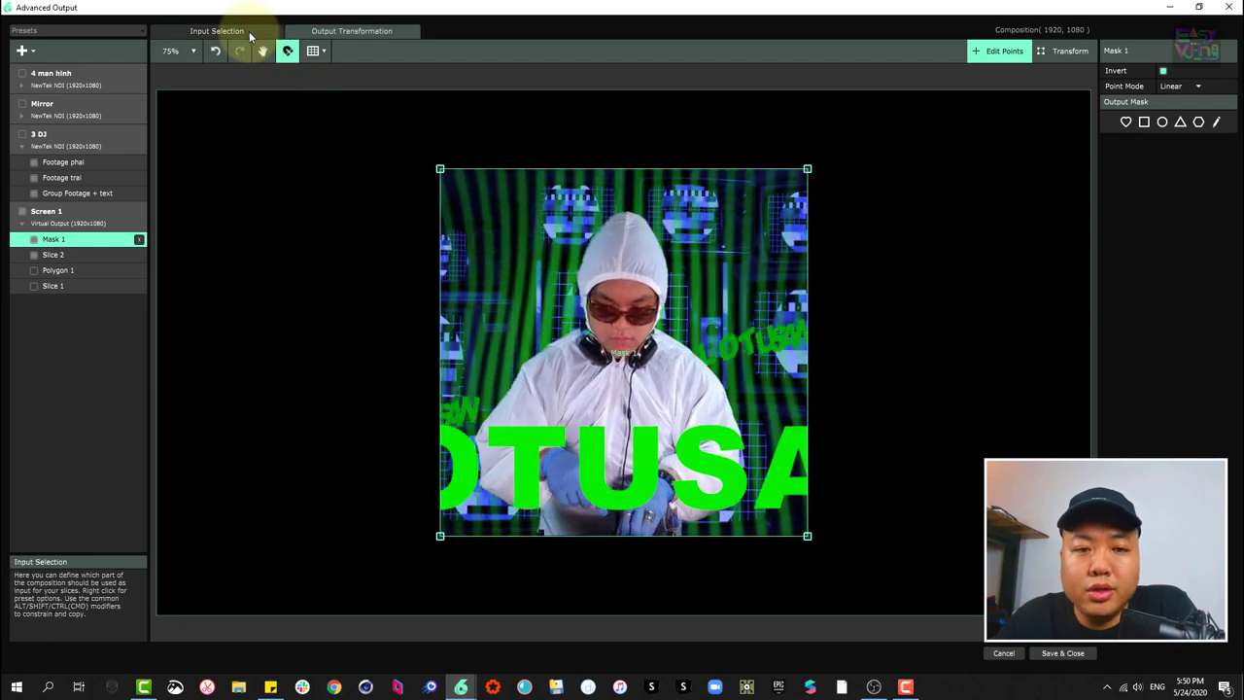
{"action": "left_click", "coordinate": [249, 31]}
{"action": "left_click", "coordinate": [348, 32]}
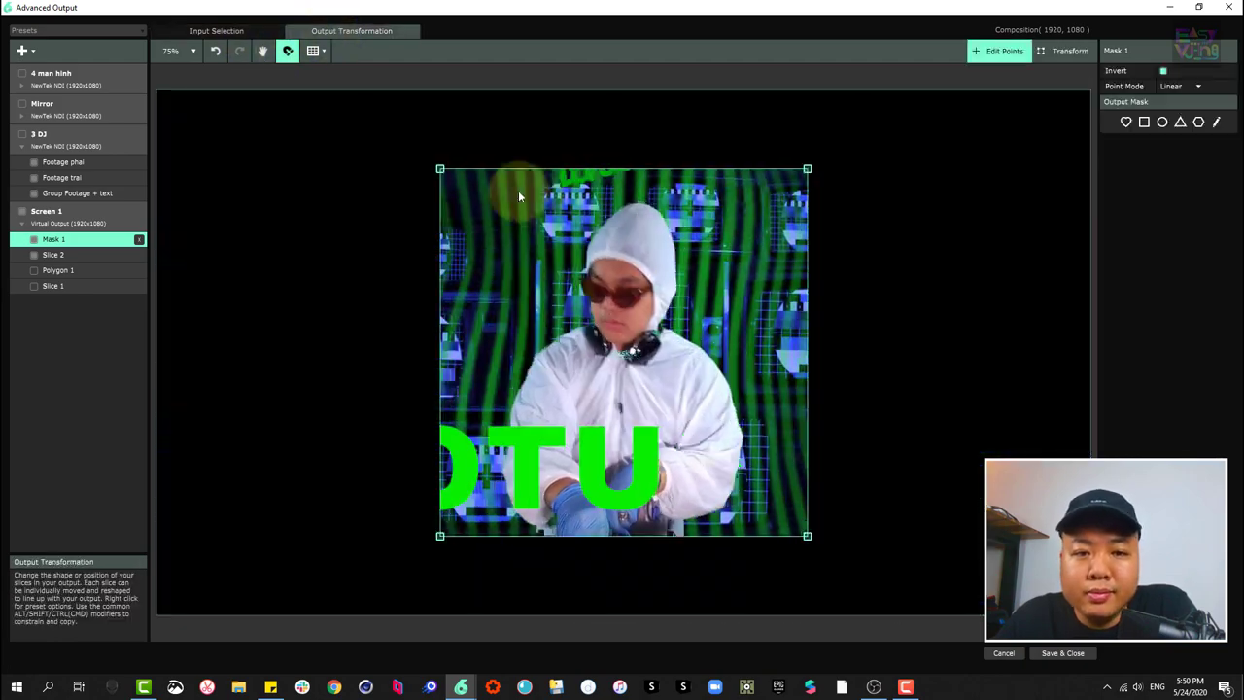
- Widen the square mask into an irregular quadrilateral by moving its four corner points outward, ending with the lower-left at about 329, 1006
{"action": "left_click_drag", "start_coordinate": [386, 183], "coordinate": [270, 146]}
{"action": "left_click_drag", "start_coordinate": [807, 171], "coordinate": [938, 148]}
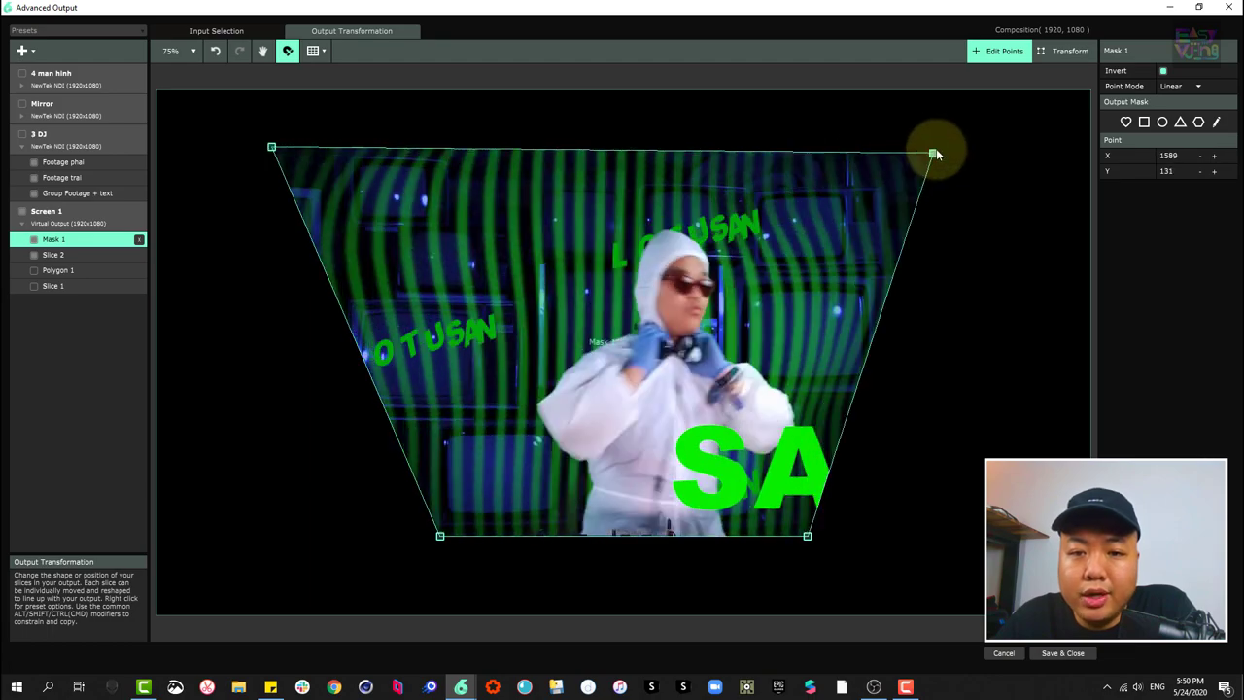
{"action": "left_click_drag", "start_coordinate": [807, 534], "coordinate": [937, 553]}
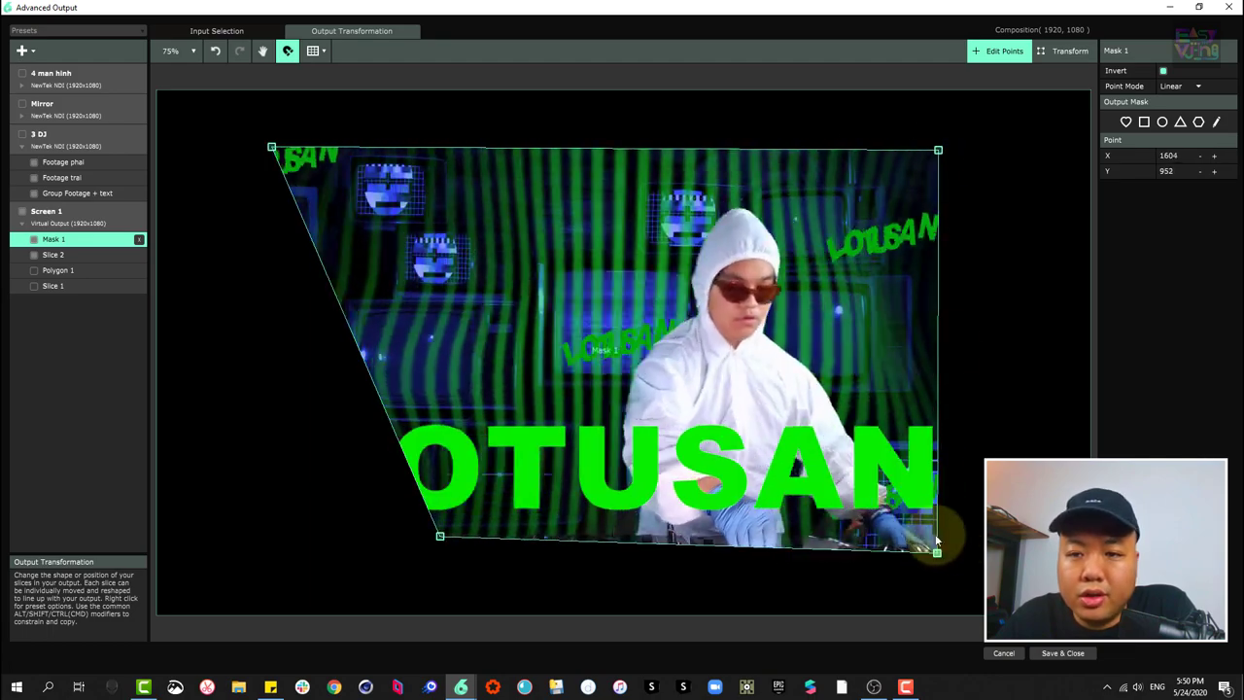
{"action": "left_click_drag", "start_coordinate": [937, 153], "coordinate": [908, 168]}
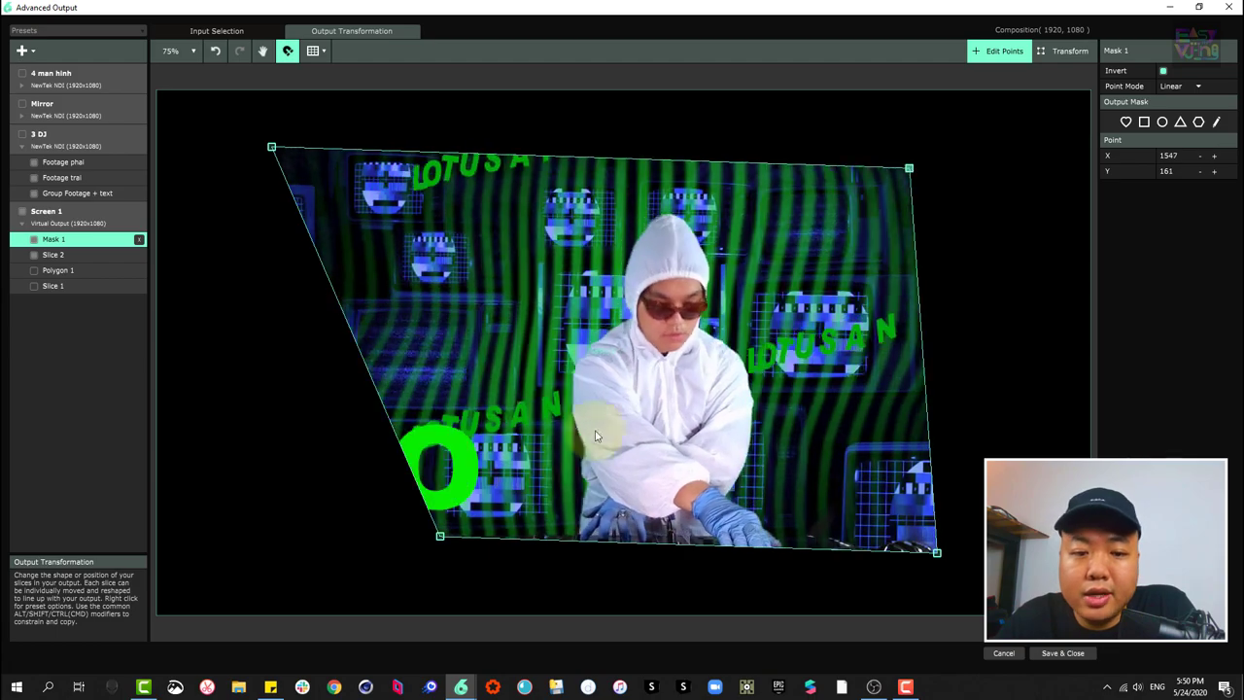
{"action": "left_click_drag", "start_coordinate": [439, 535], "coordinate": [317, 579]}
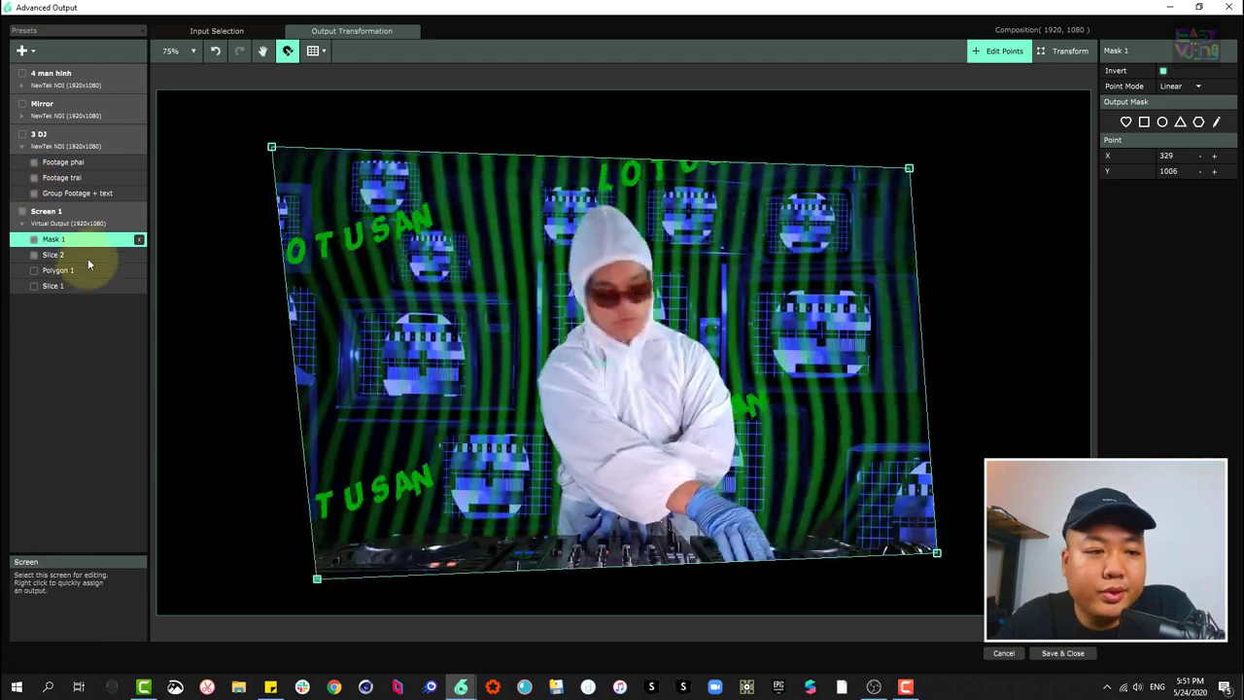
- Replace the four-corner mask with a circular output mask and resize it to about 821 by 792
{"action": "left_click", "coordinate": [139, 239]}
{"action": "left_click", "coordinate": [30, 53]}
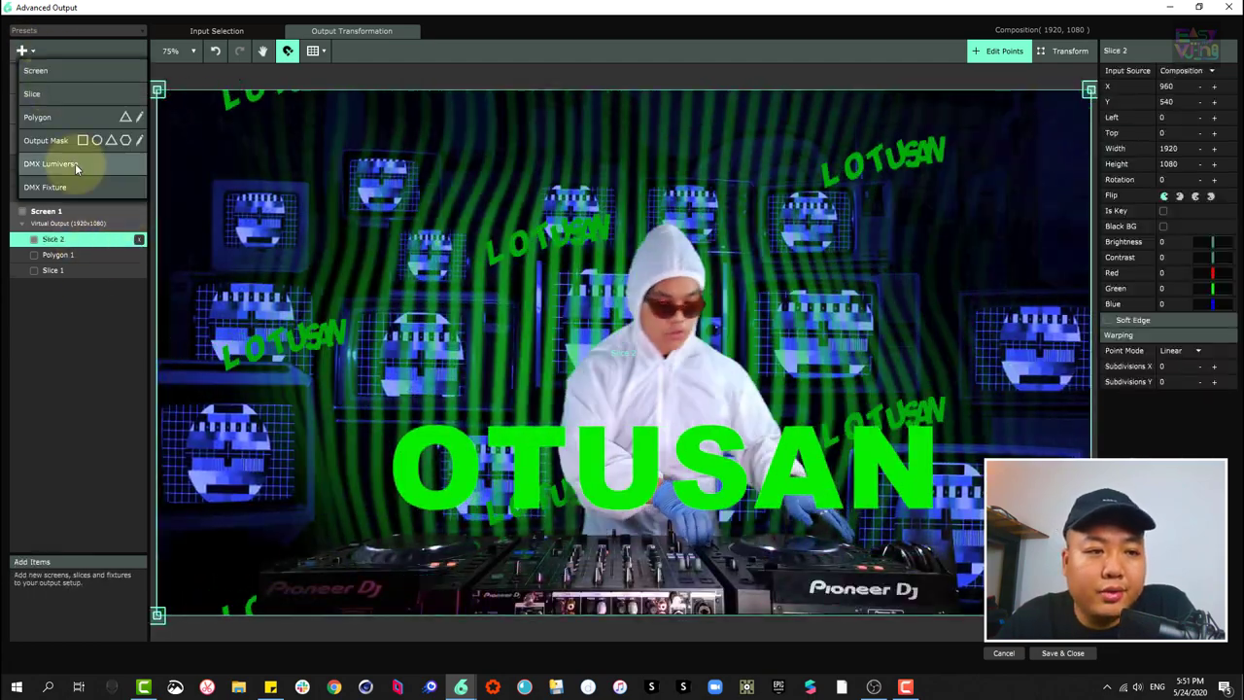
{"action": "left_click", "coordinate": [97, 134]}
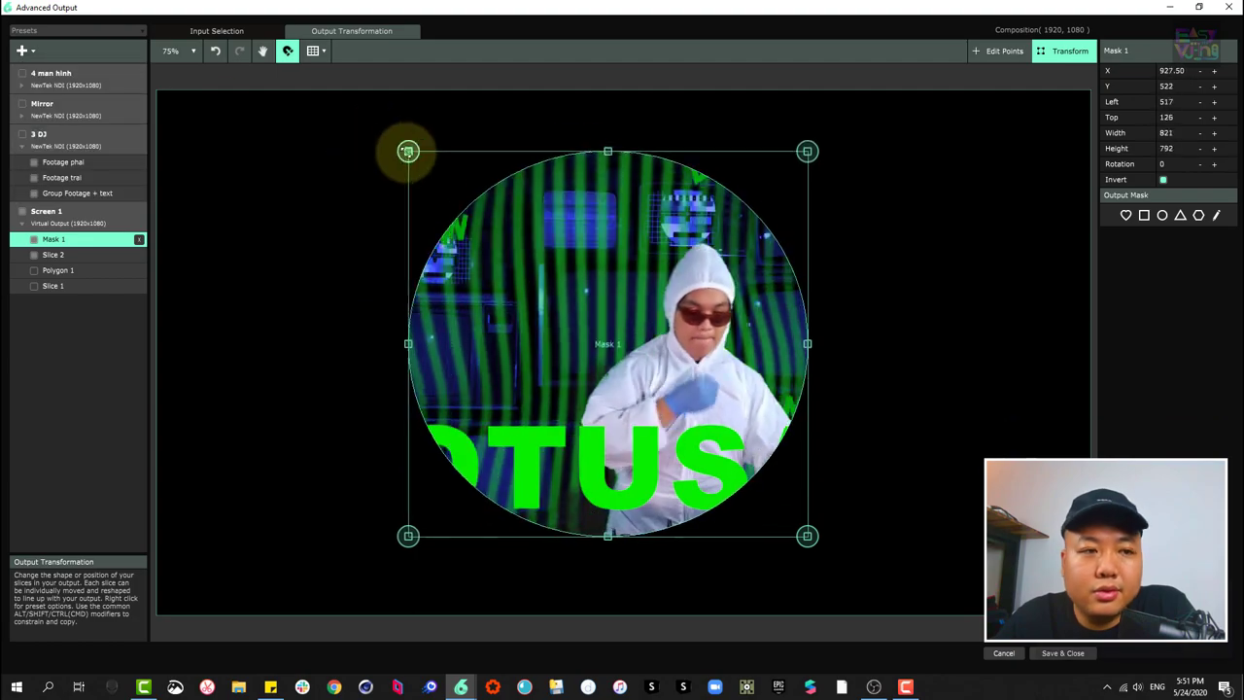
- Replace the circular mask with a custom ten-point star-shaped output mask around the middle of the output and adjust its inner points
{"action": "left_click", "coordinate": [139, 240]}
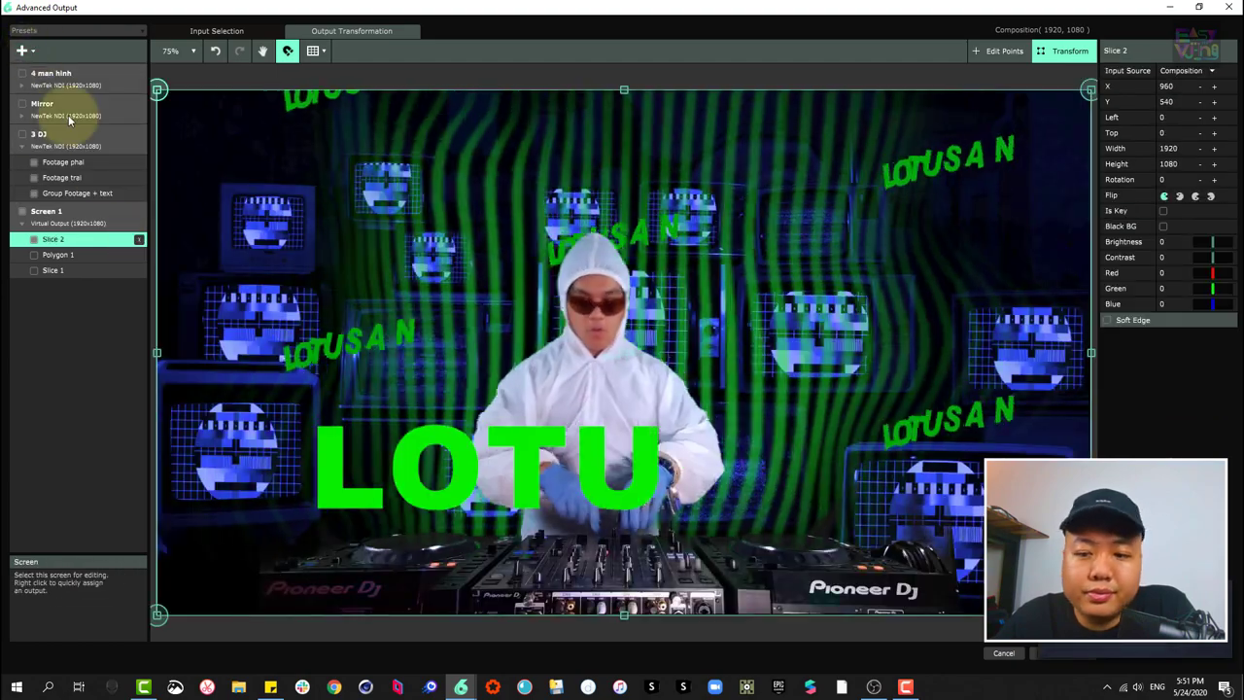
{"action": "left_click", "coordinate": [34, 52]}
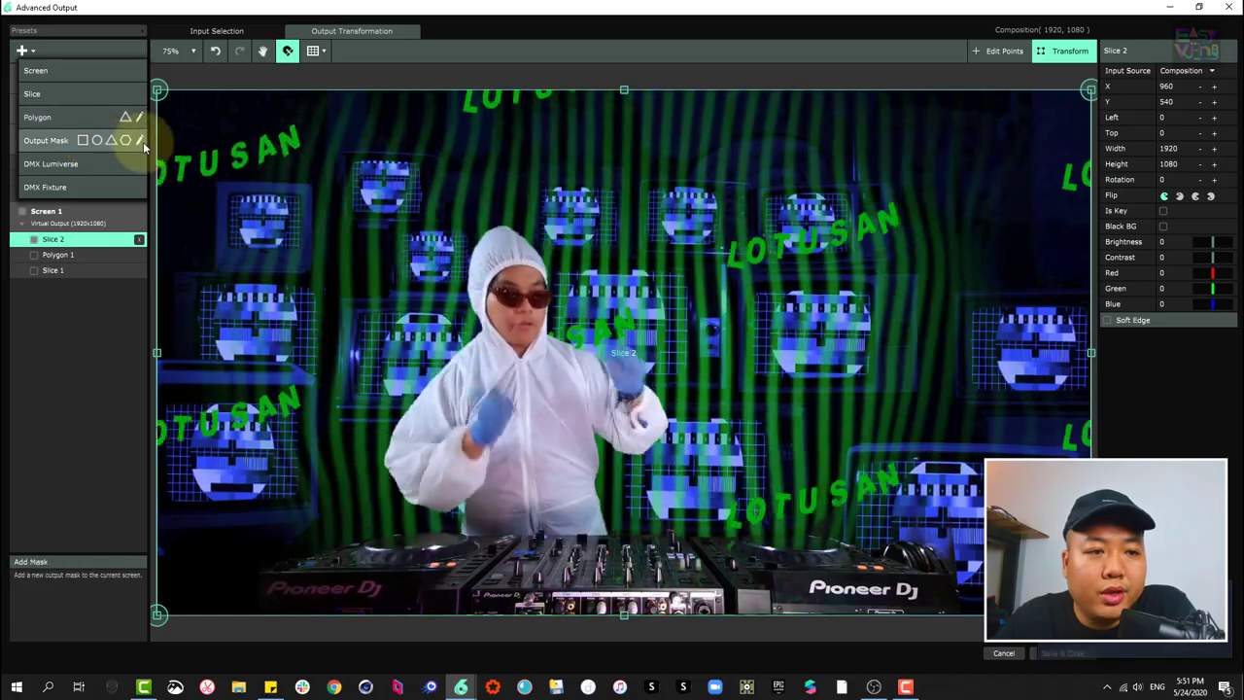
{"action": "left_click", "coordinate": [139, 141]}
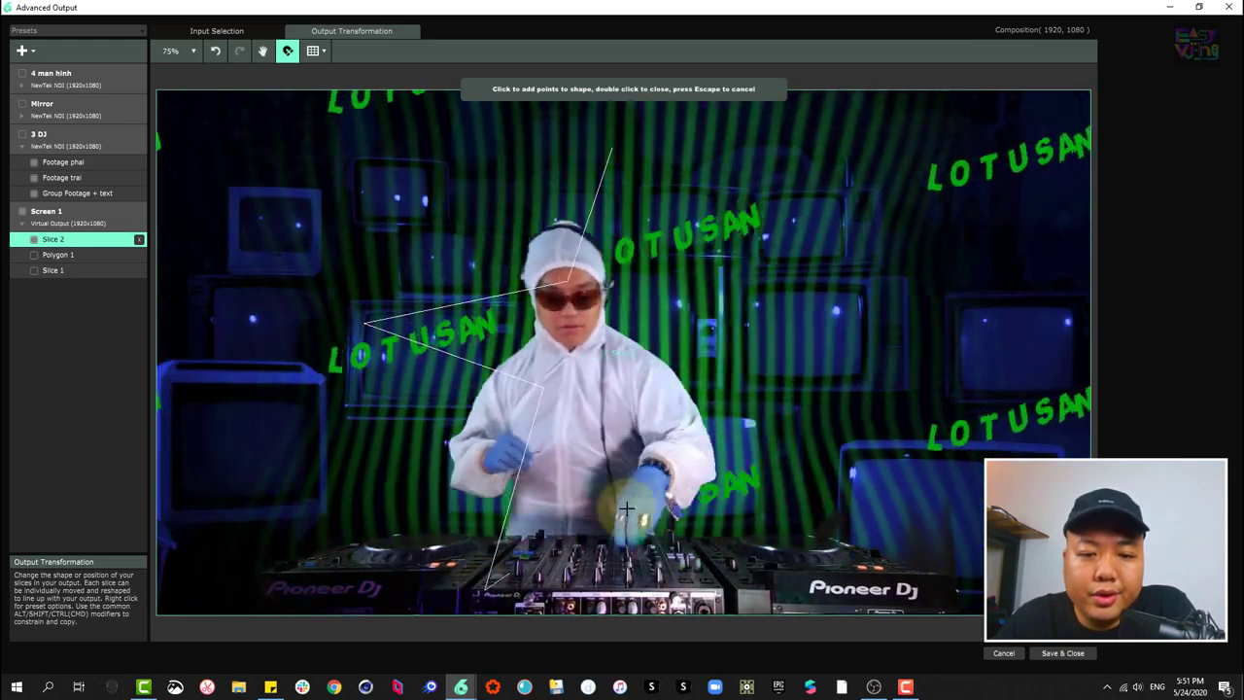
{"action": "left_click", "coordinate": [610, 401]}
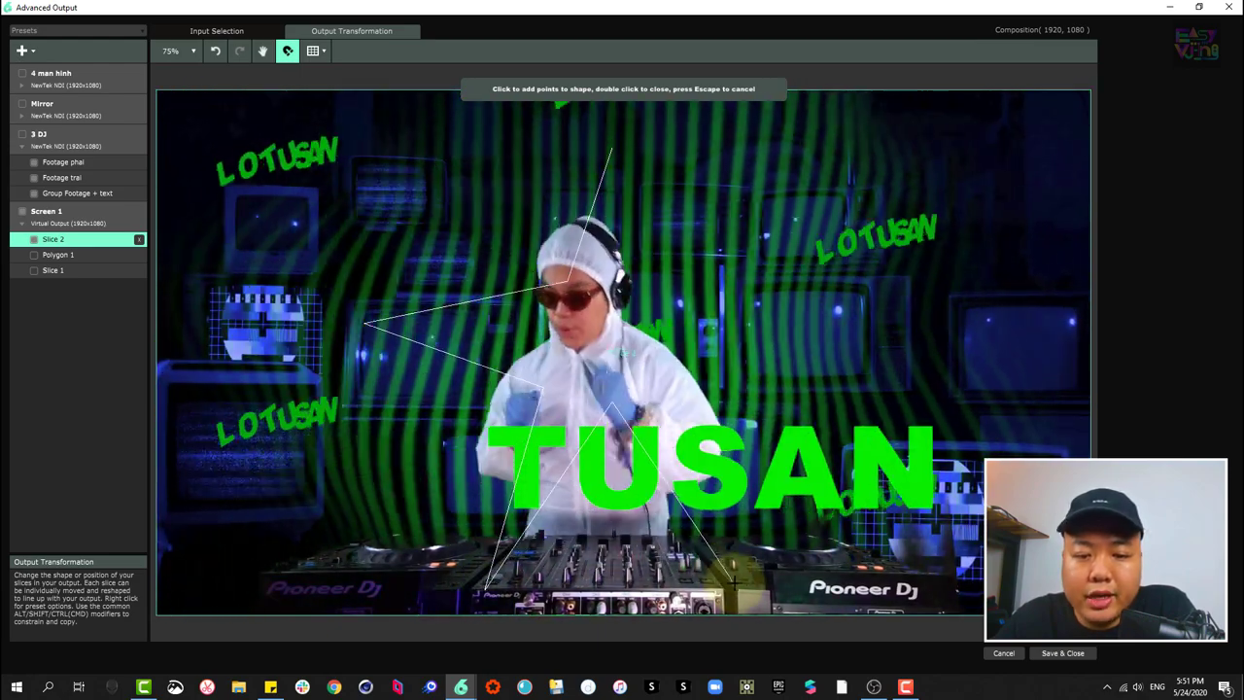
{"action": "left_click", "coordinate": [740, 588]}
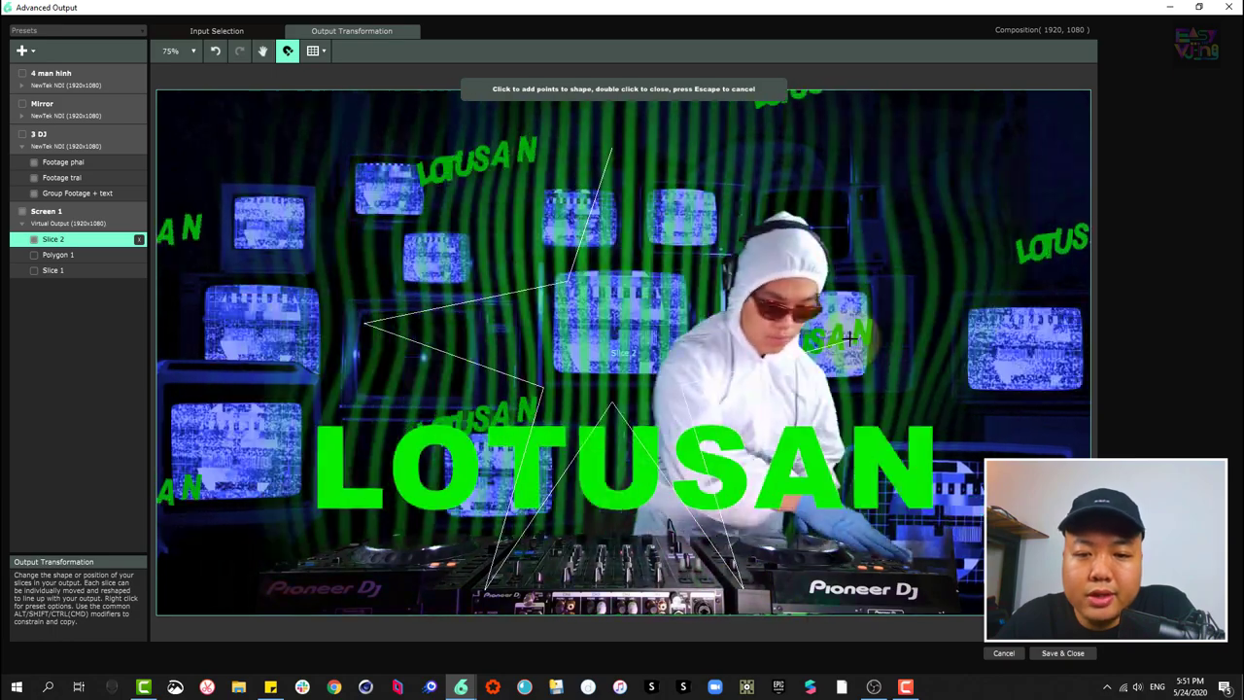
{"action": "left_click", "coordinate": [875, 323]}
{"action": "left_click", "coordinate": [671, 282]}
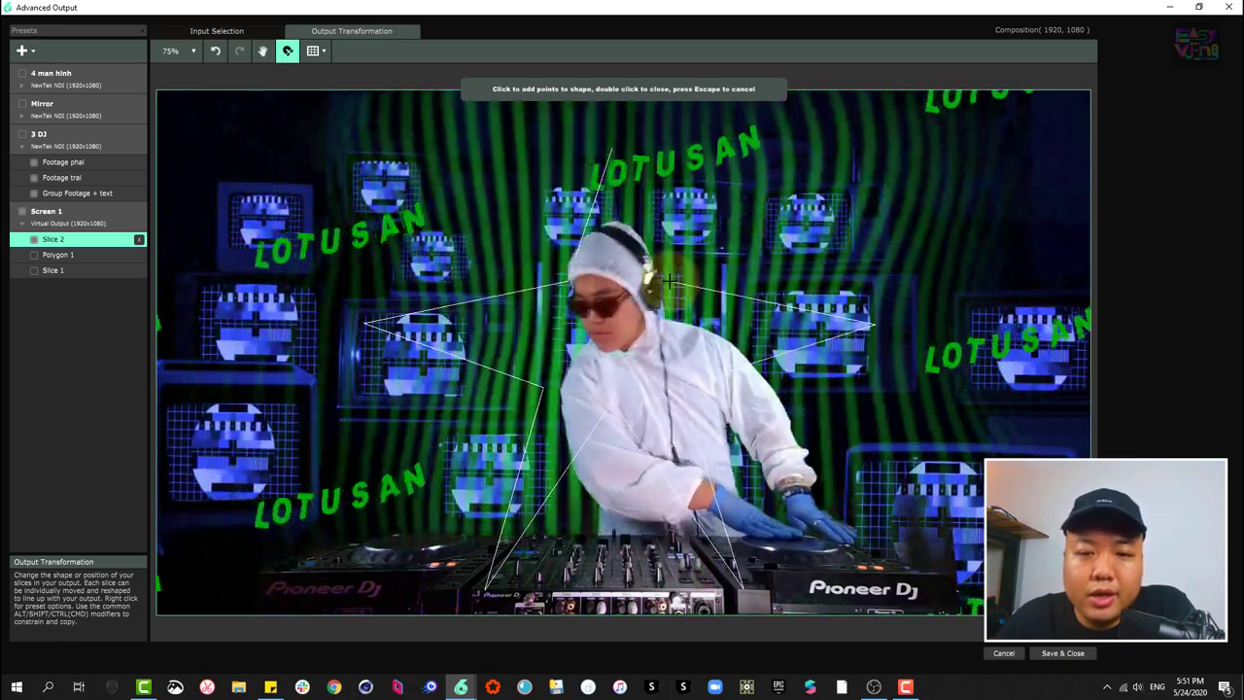
{"action": "left_click", "coordinate": [612, 151]}
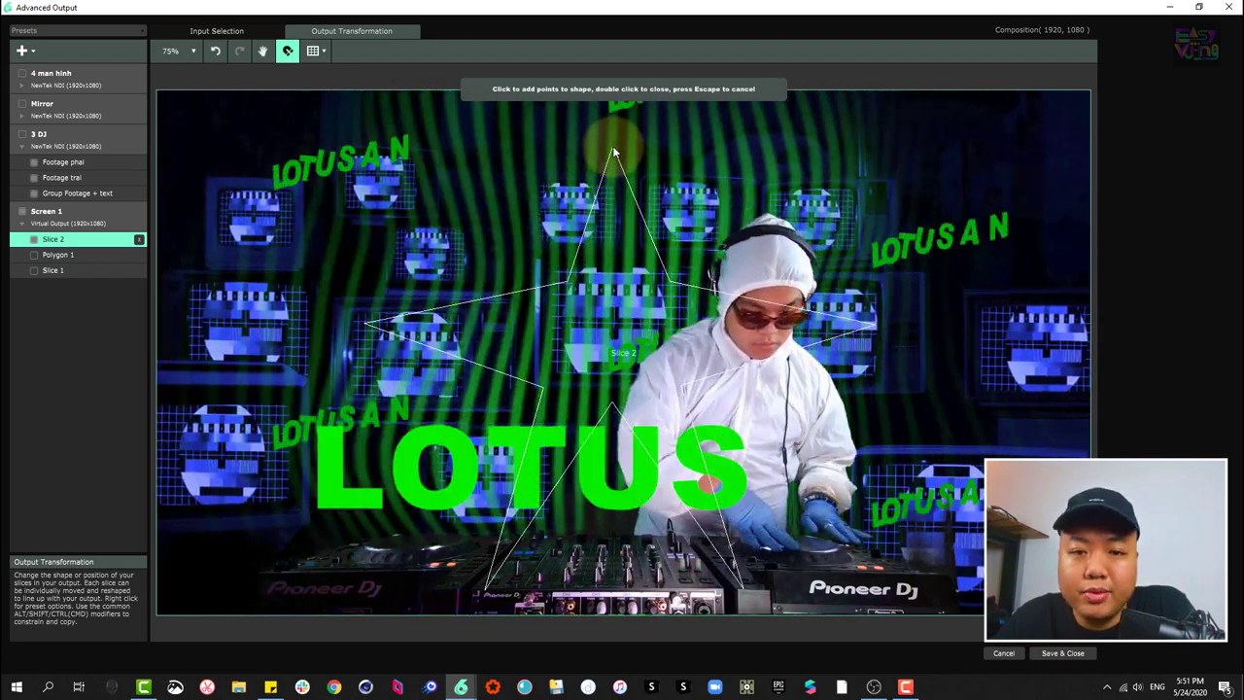
{"action": "double_click", "coordinate": [612, 151]}
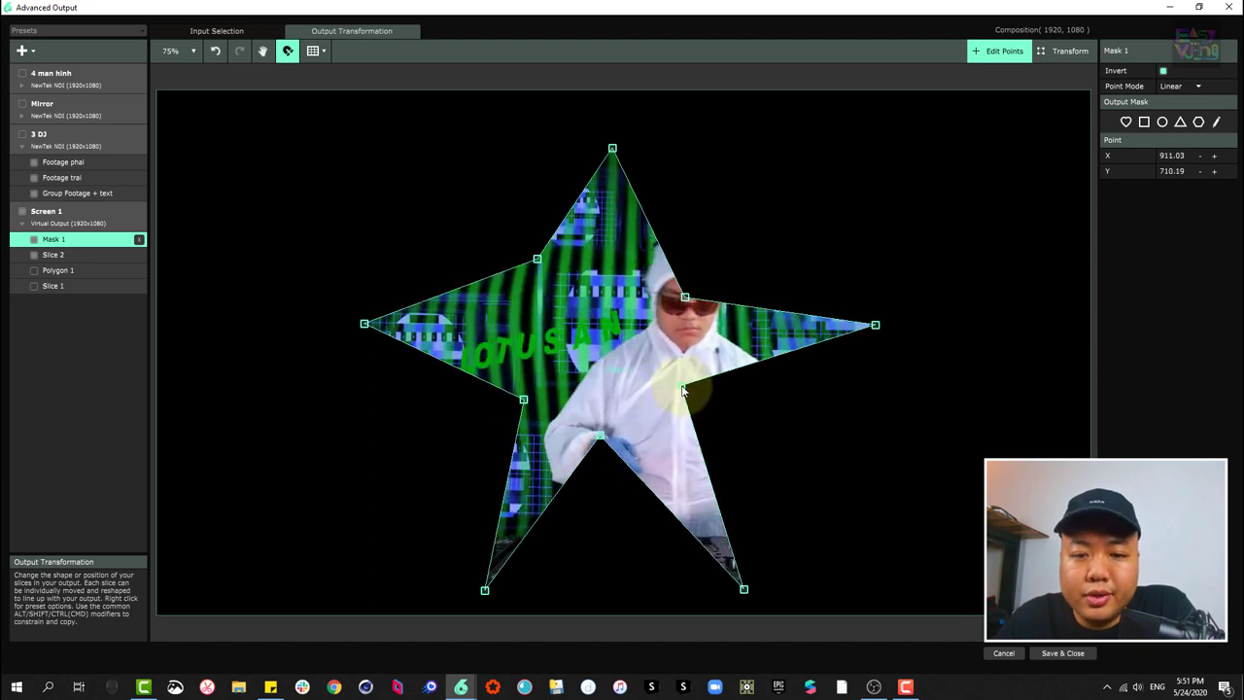
- Compare the star mask with Slice 2 beneath it by selecting each in turn, and examine both in Transform mode
{"action": "left_click", "coordinate": [69, 255]}
{"action": "left_click", "coordinate": [69, 240]}
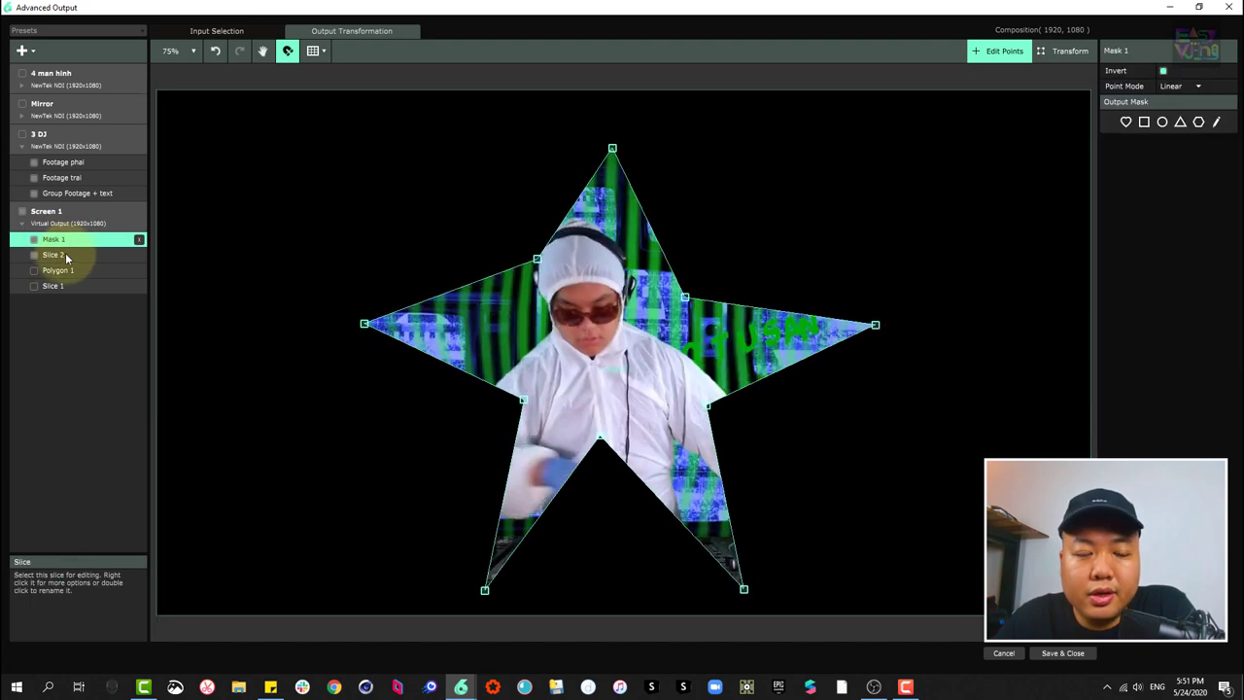
{"action": "left_click", "coordinate": [69, 254]}
{"action": "left_click", "coordinate": [69, 240]}
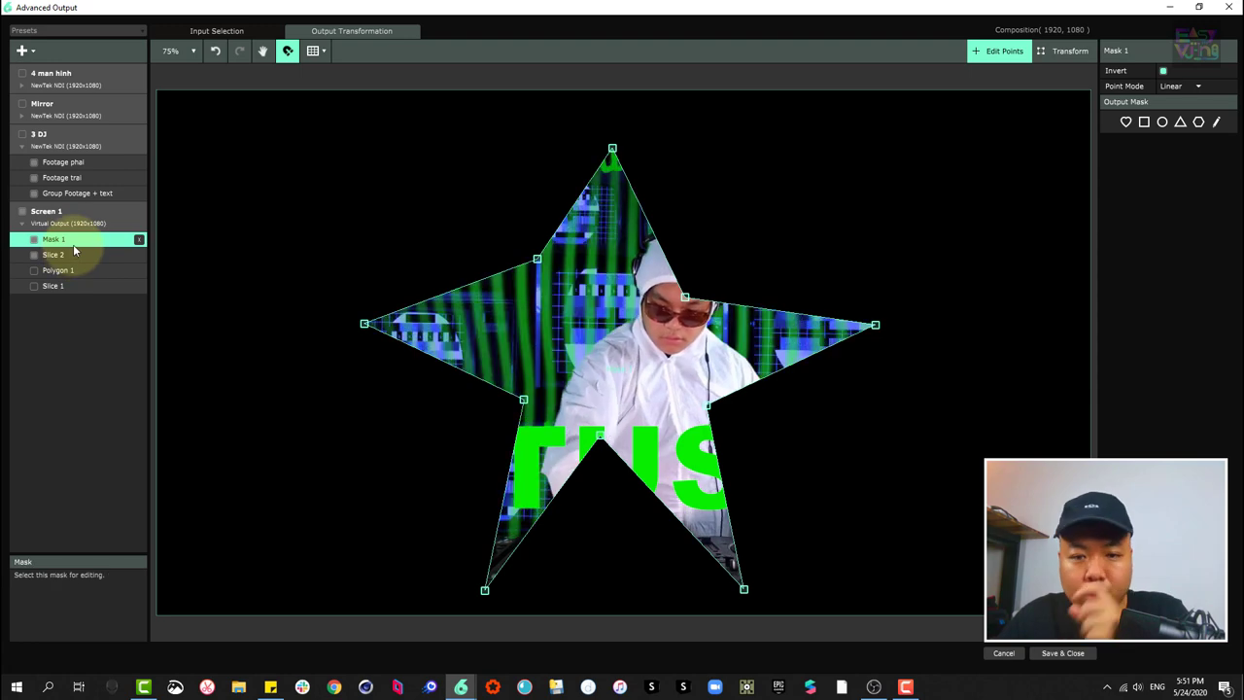
{"action": "left_click", "coordinate": [59, 257]}
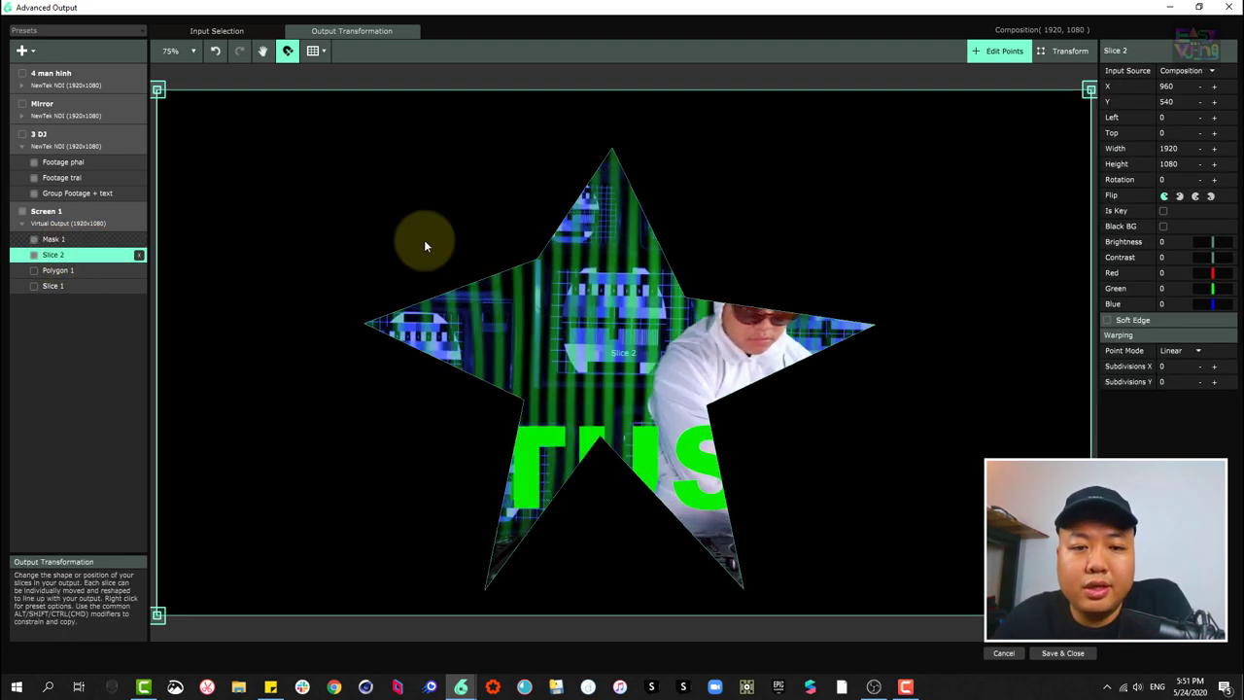
{"action": "left_click", "coordinate": [1066, 50]}
{"action": "mouse_move", "coordinate": [159, 88]}
{"action": "left_mouse_down"}
{"action": "mouse_move", "coordinate": [402, 208]}
{"action": "mouse_move", "coordinate": [293, 107]}
{"action": "mouse_move", "coordinate": [159, 89]}
{"action": "left_mouse_up"}
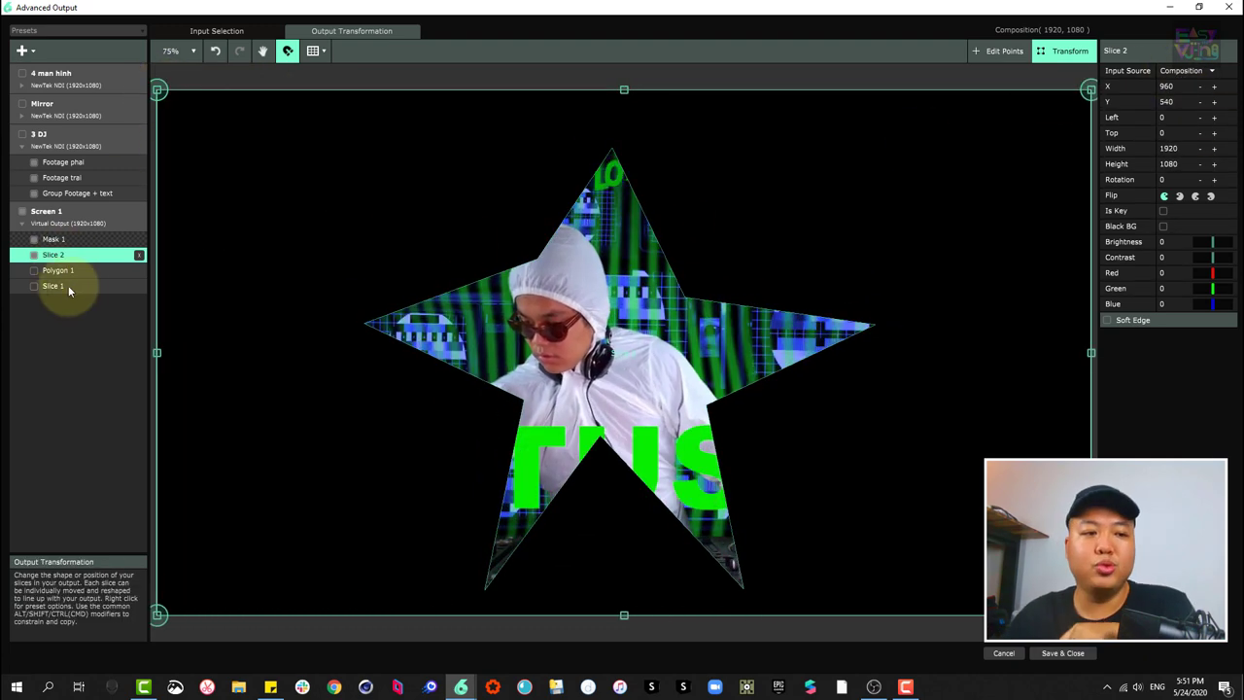
{"action": "left_click", "coordinate": [54, 240]}
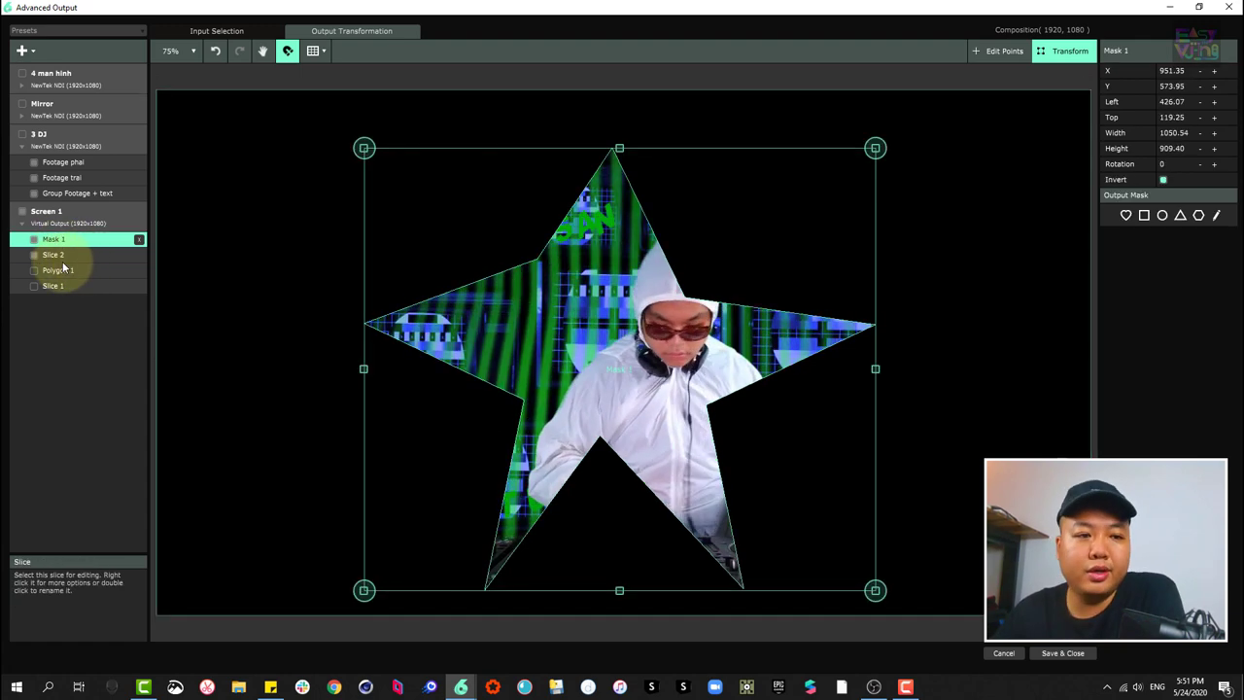
{"action": "left_click", "coordinate": [54, 255]}
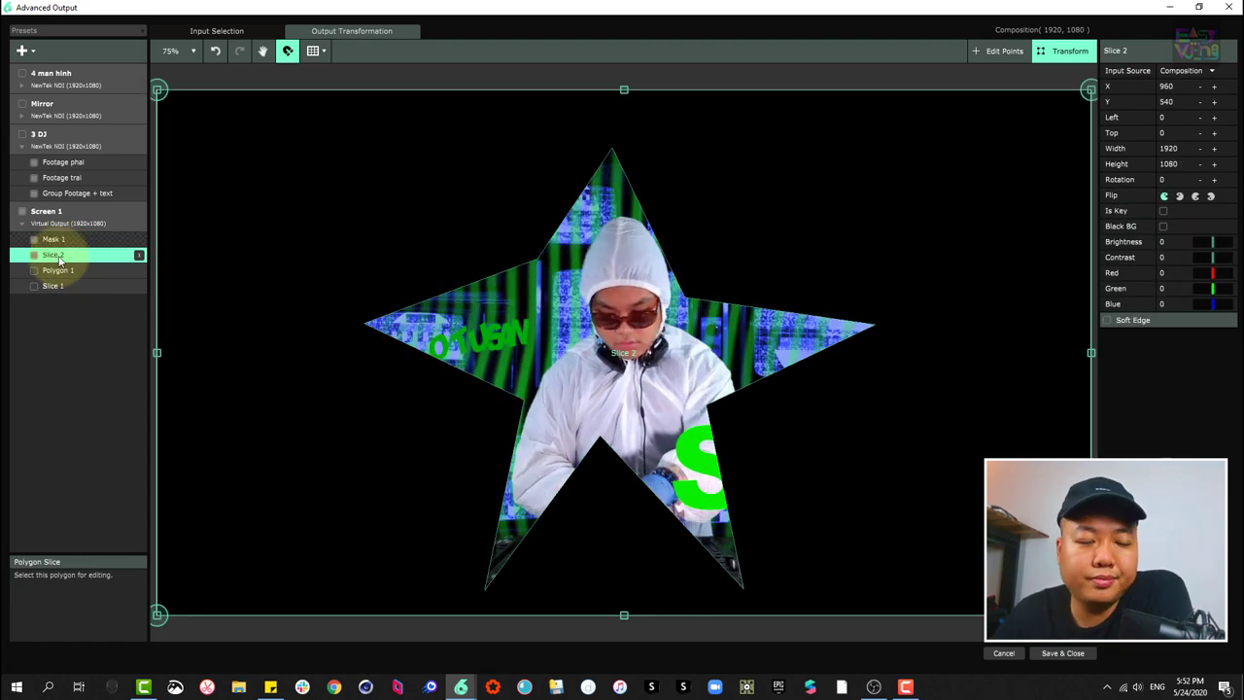
{"action": "left_click", "coordinate": [55, 239]}
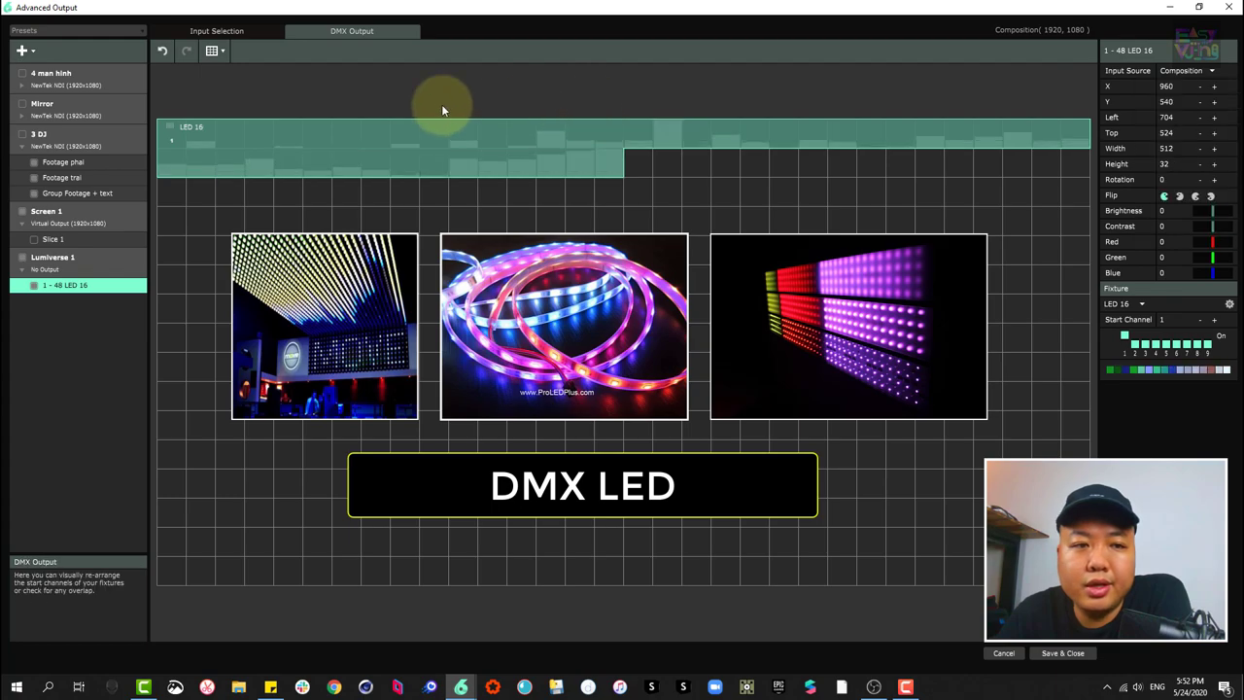
- Move the LED 16 fixture's input region up over the DJ's head to about X 999, Y 370, and show its DMX output
{"action": "left_click", "coordinate": [210, 32]}
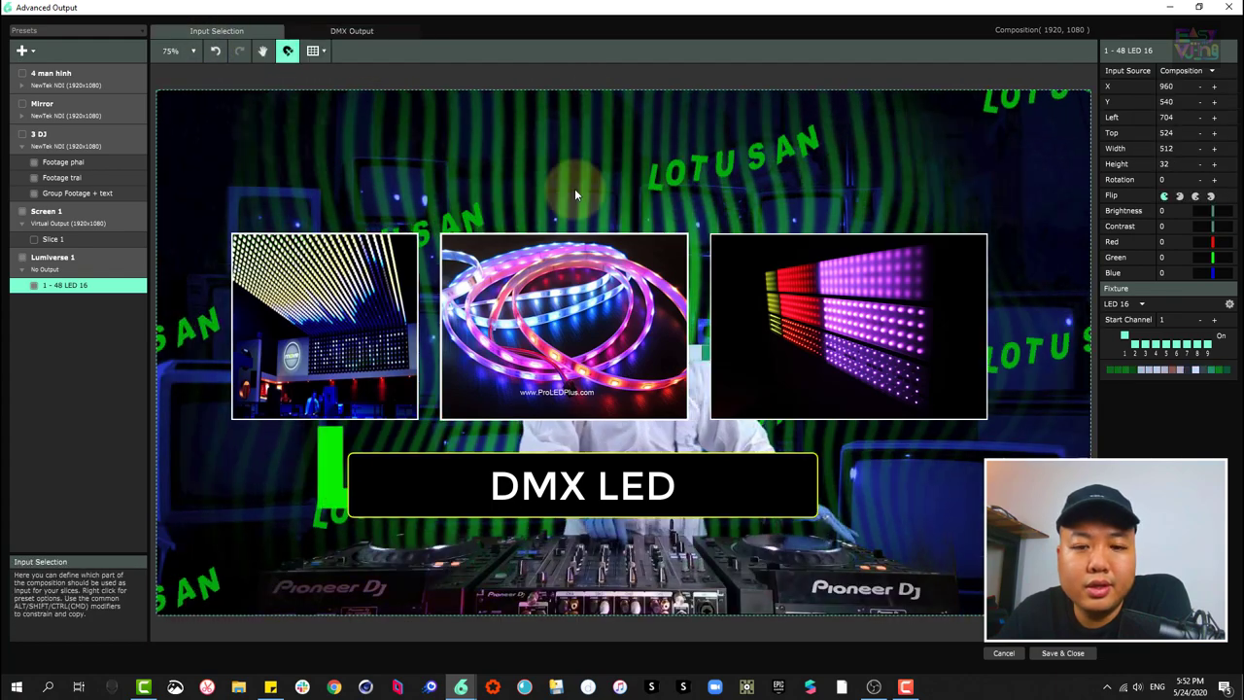
{"action": "left_click_drag", "start_coordinate": [608, 351], "coordinate": [626, 268]}
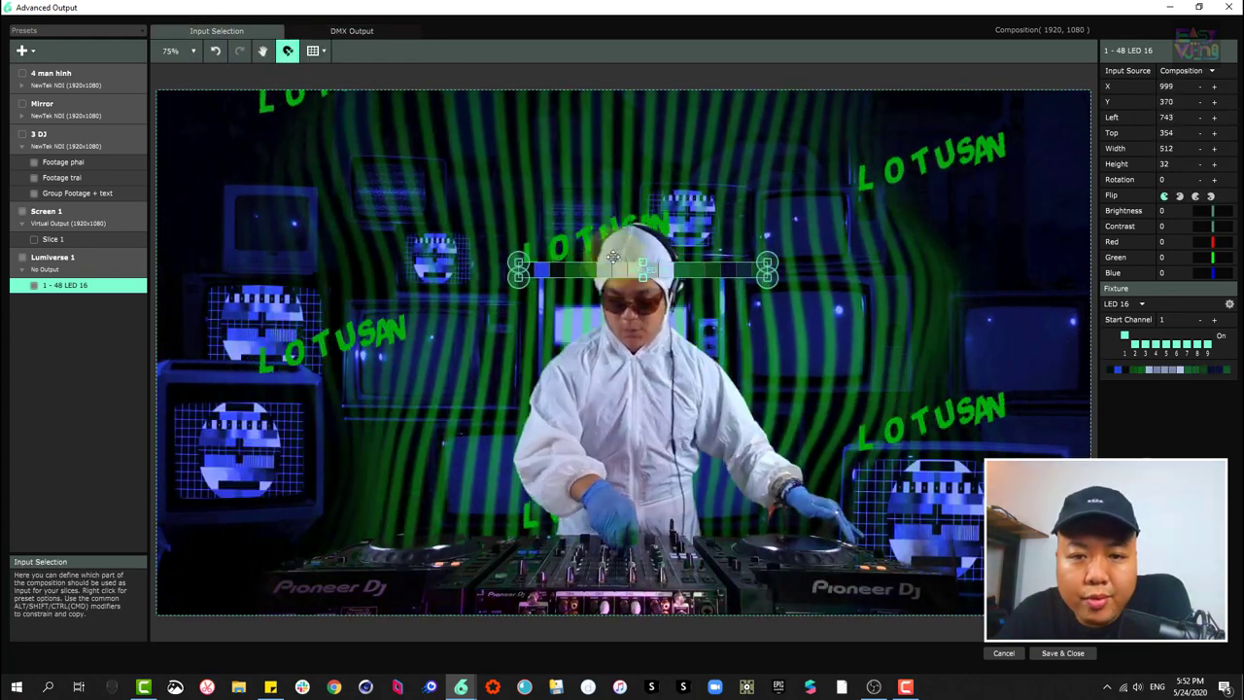
{"action": "left_click", "coordinate": [350, 31]}
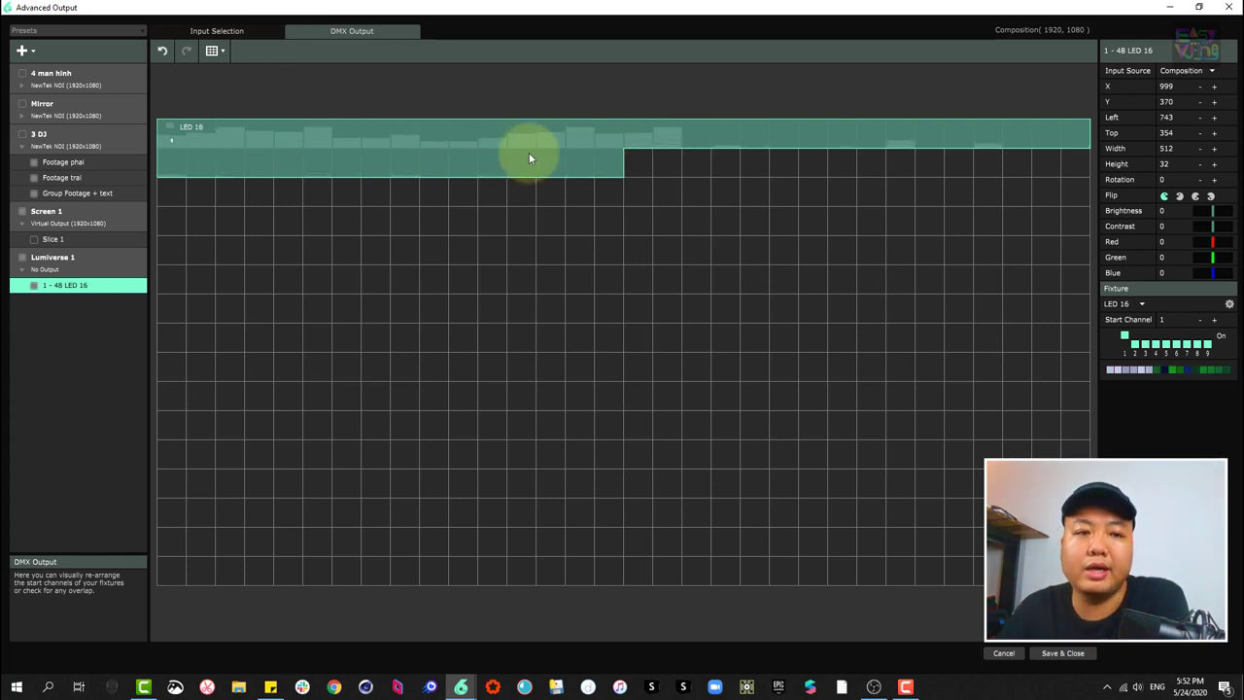